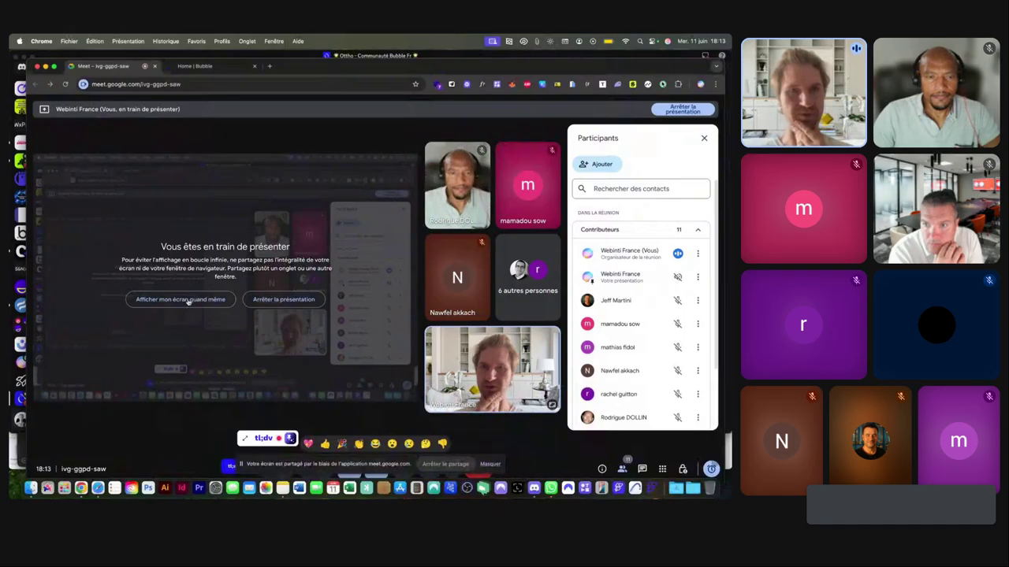
Keep sharing the whole screen in Meet and bring the Bubble projects page into view.
{"action": "left_click", "coordinate": [198, 300]}
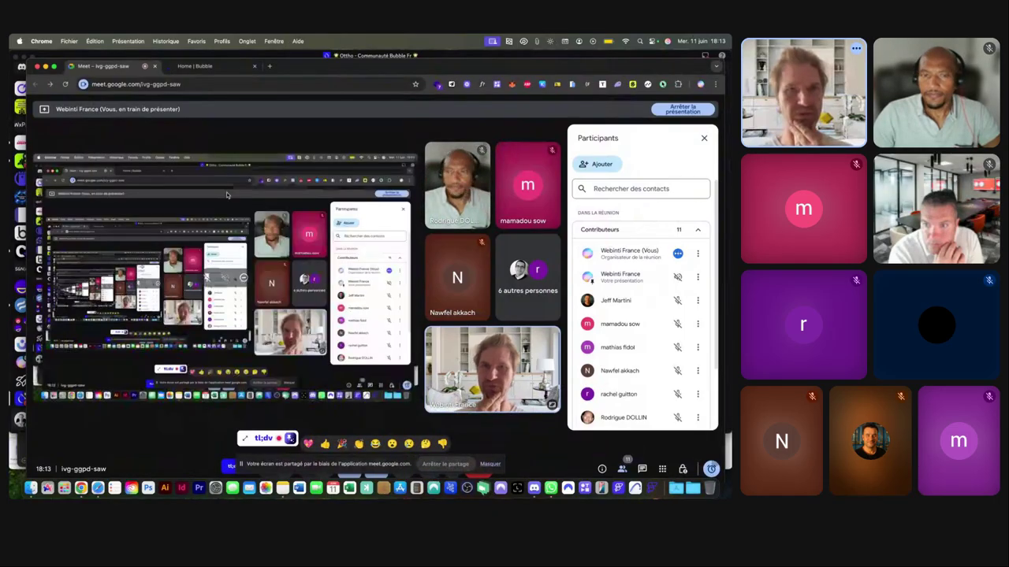
{"action": "left_click", "coordinate": [213, 66]}
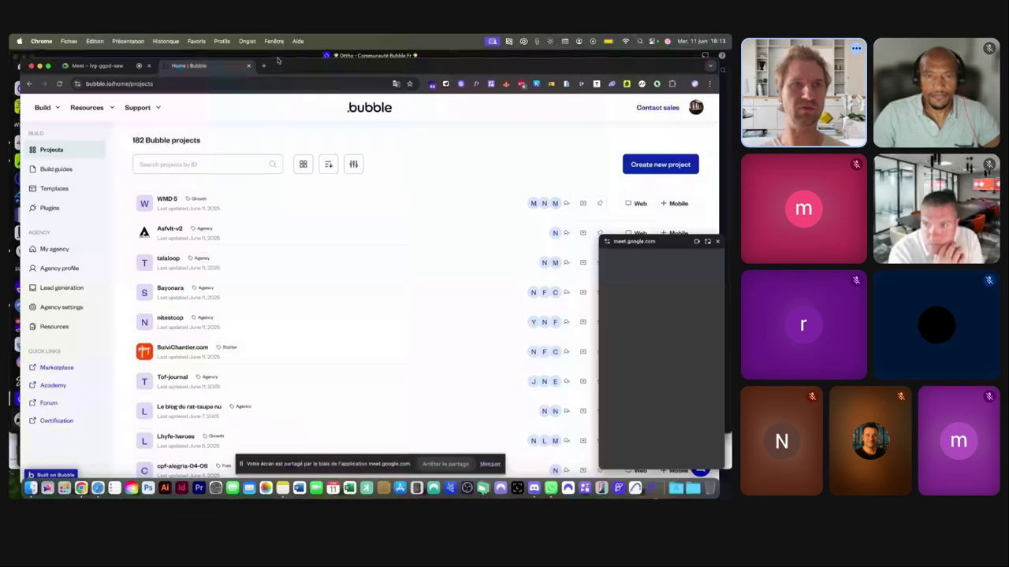
Switch the 182-project dashboard to grid view and scroll through the project cards.
{"action": "left_click", "coordinate": [88, 66]}
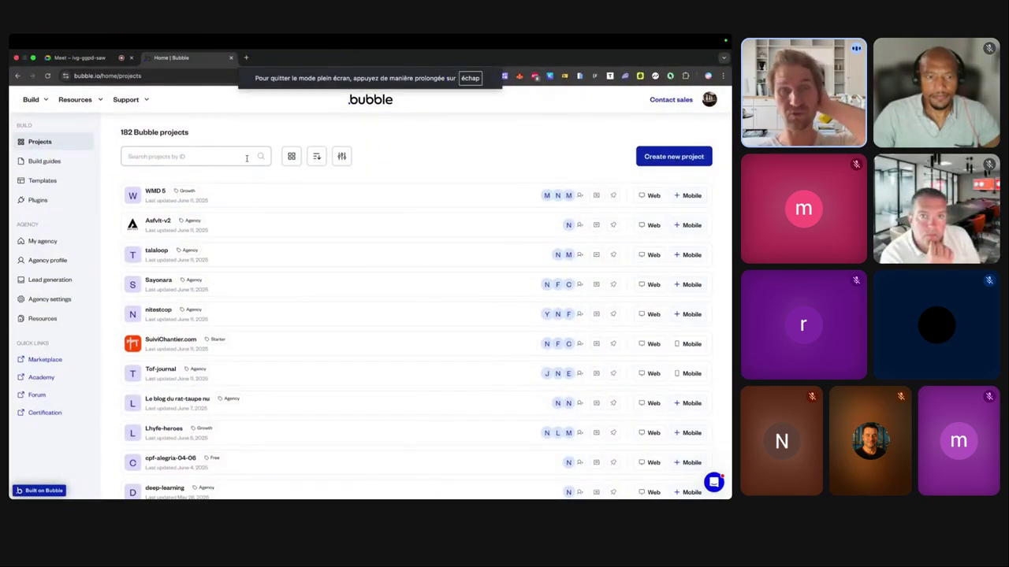
{"action": "left_click", "coordinate": [291, 156]}
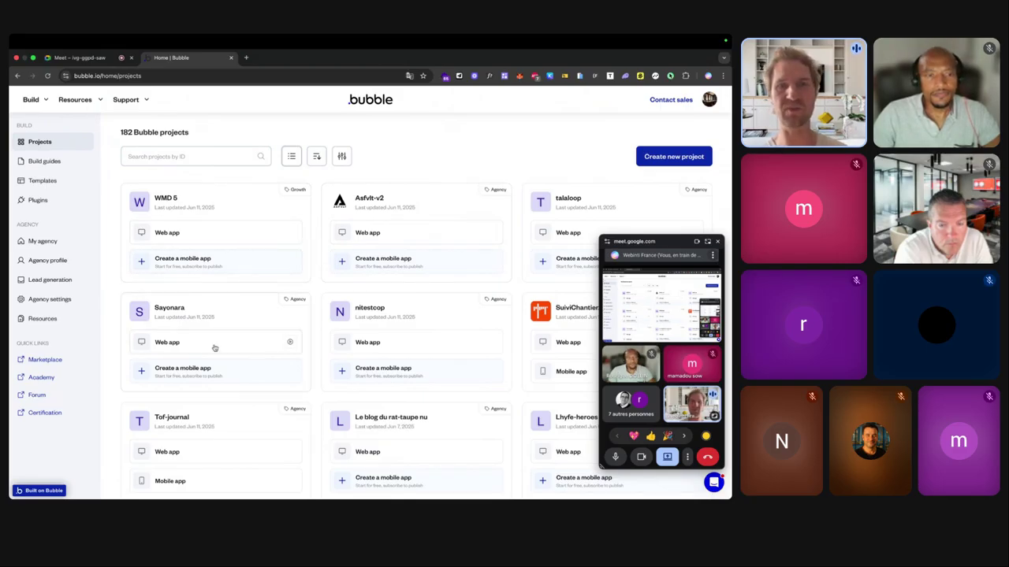
{"action": "scroll", "coordinate": [293, 274], "scroll_direction": "down", "scroll_amount": 2}
{"action": "scroll", "coordinate": [293, 274], "scroll_direction": "down", "scroll_amount": 3}
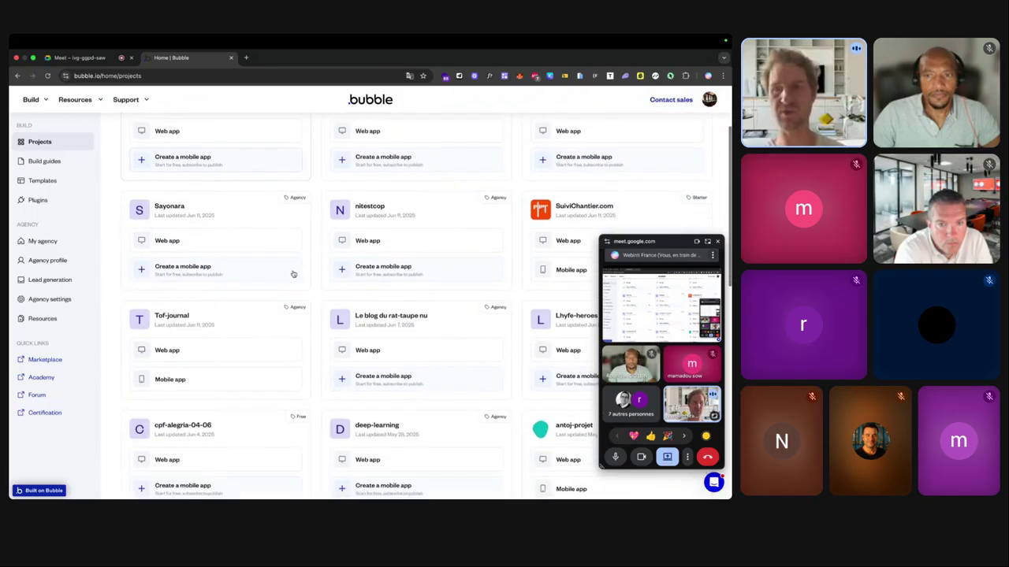
{"action": "scroll", "coordinate": [293, 273], "scroll_direction": "up", "scroll_amount": 5}
{"action": "scroll", "coordinate": [293, 273], "scroll_direction": "down", "scroll_amount": 1}
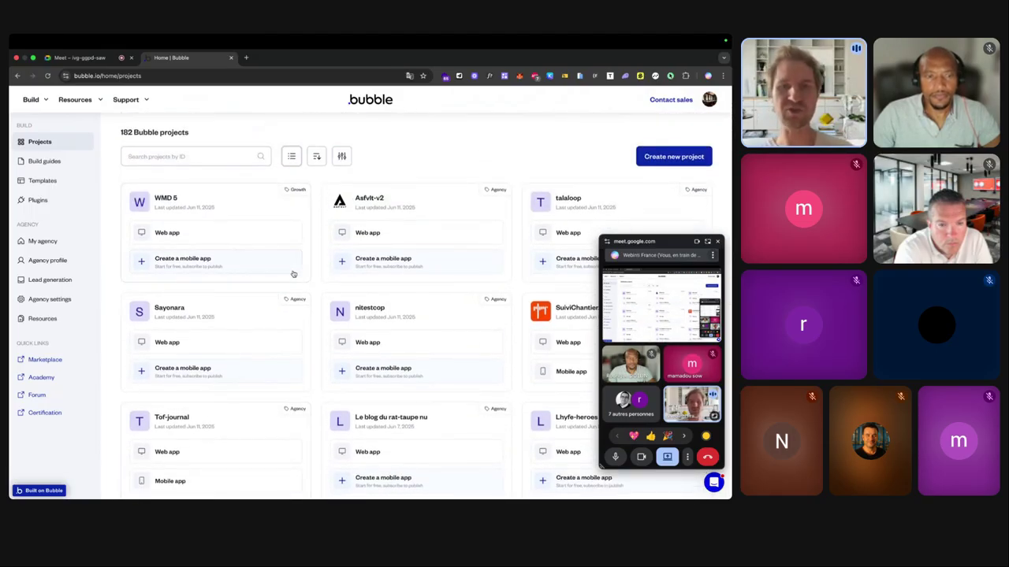
{"action": "scroll", "coordinate": [293, 273], "scroll_direction": "down", "scroll_amount": 5}
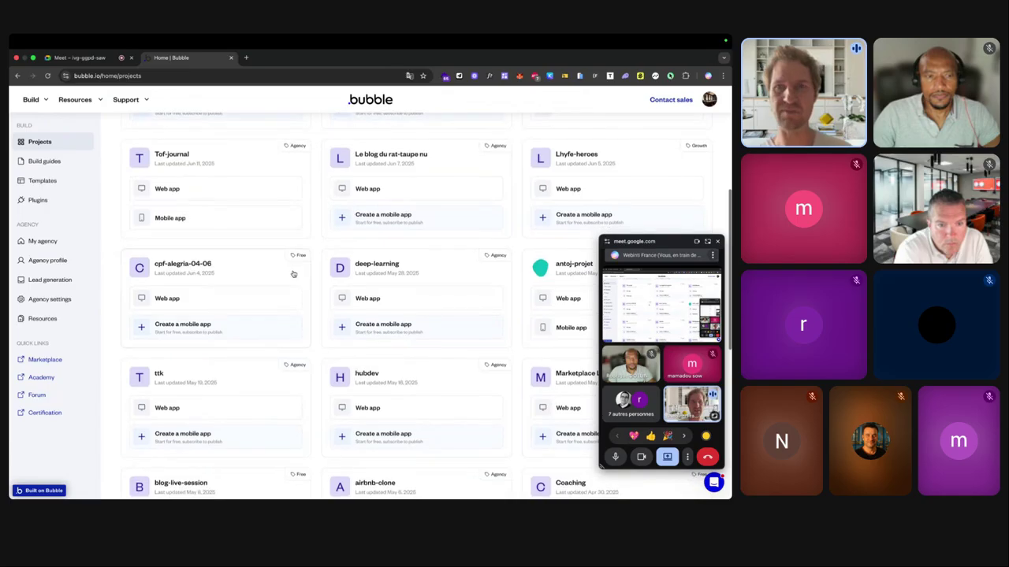
{"action": "scroll", "coordinate": [293, 273], "scroll_direction": "down", "scroll_amount": 4}
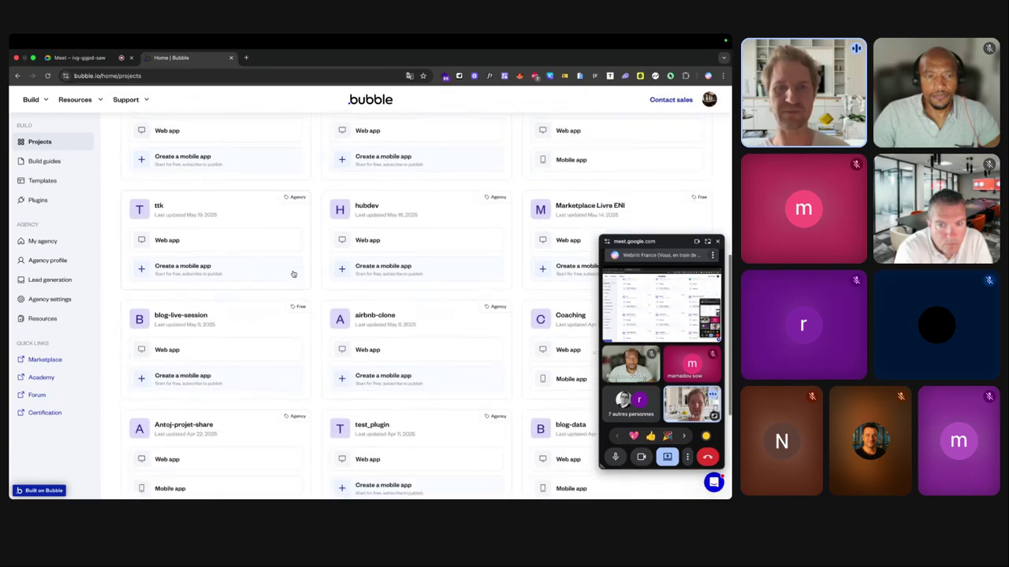
{"action": "scroll", "coordinate": [293, 273], "scroll_direction": "up", "scroll_amount": 10}
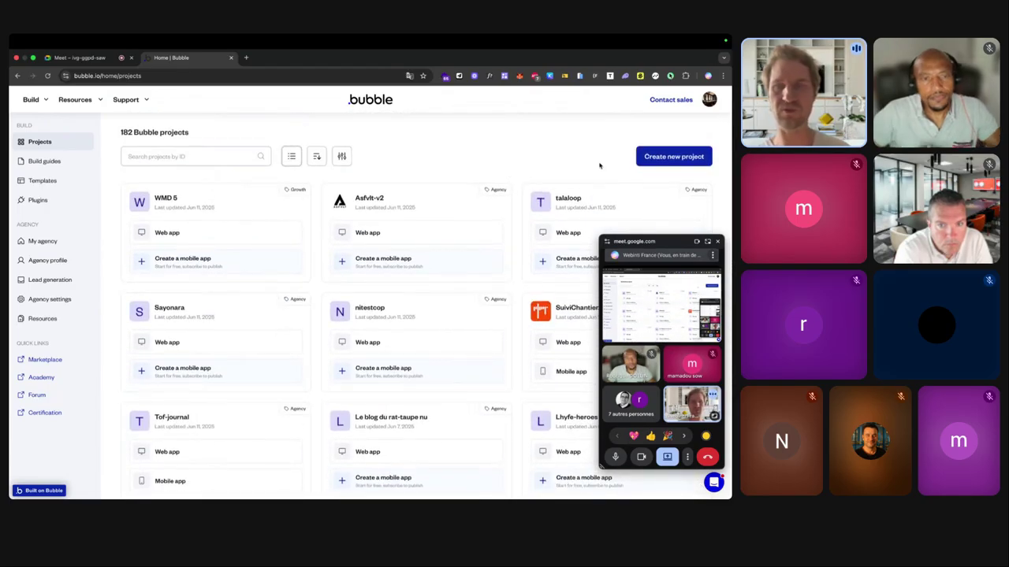
Create a blank mobile app project named live-app-mobile-native with basic features.
{"action": "left_click", "coordinate": [661, 160]}
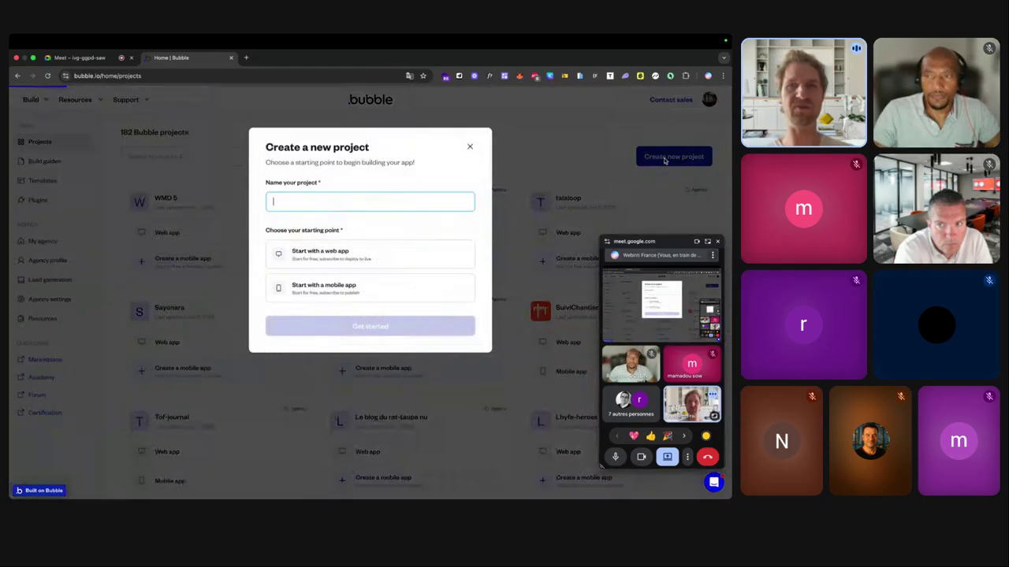
{"action": "type", "text": "live-app-mobile-native"}
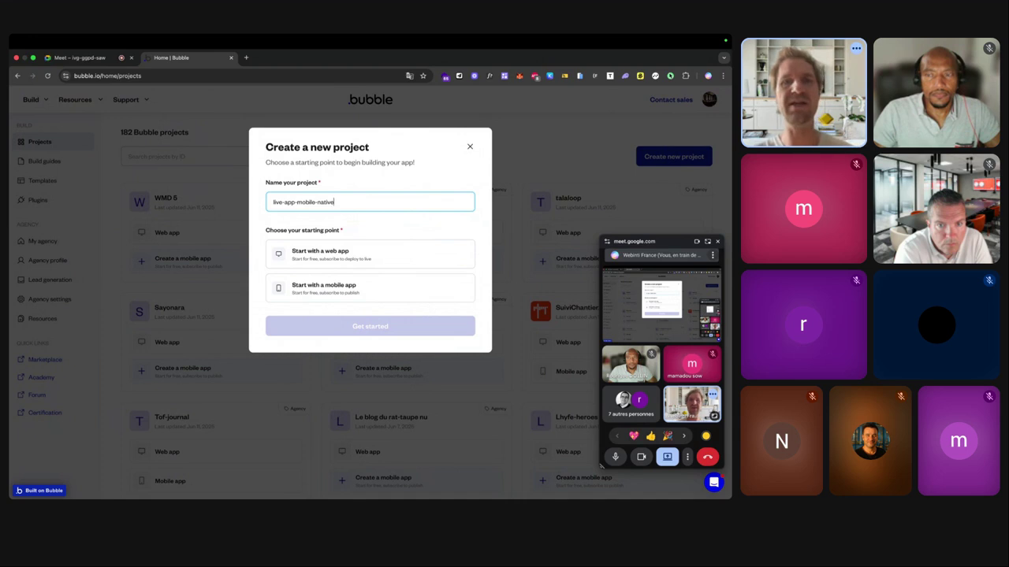
{"action": "scroll", "coordinate": [383, 258], "scroll_direction": "up", "scroll_amount": 5}
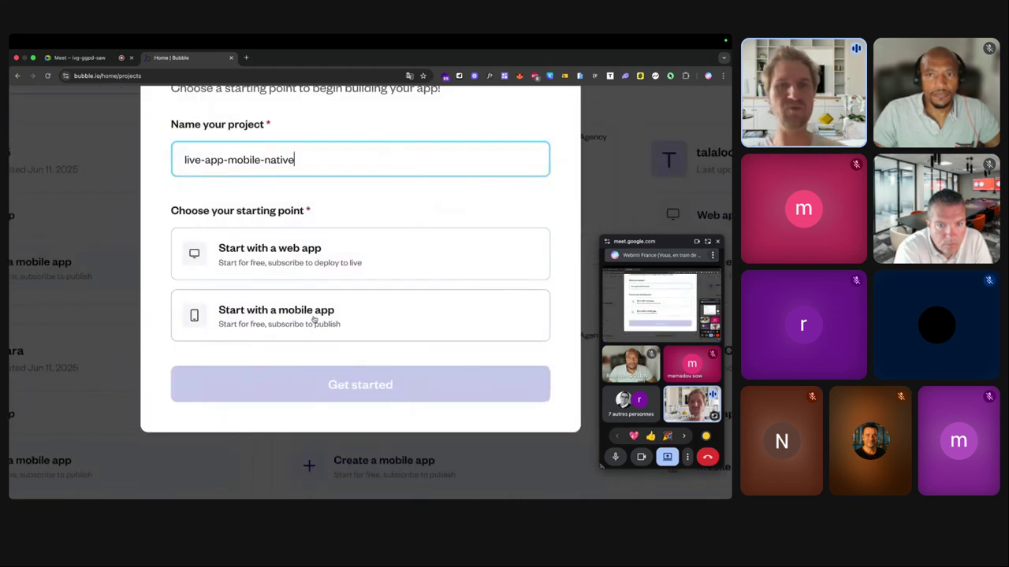
{"action": "scroll", "coordinate": [312, 253], "scroll_direction": "down", "scroll_amount": 5}
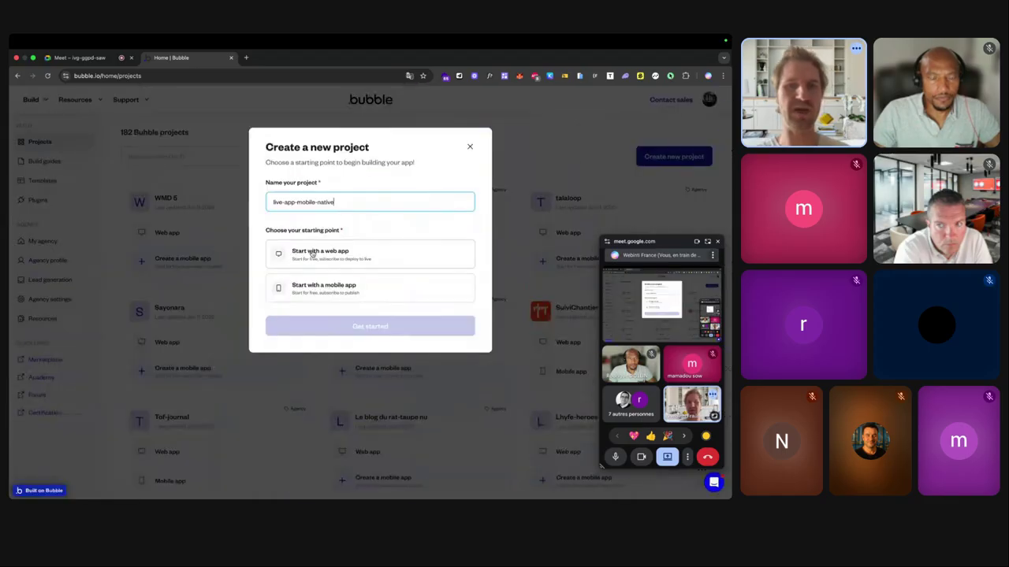
{"action": "left_click", "coordinate": [334, 289]}
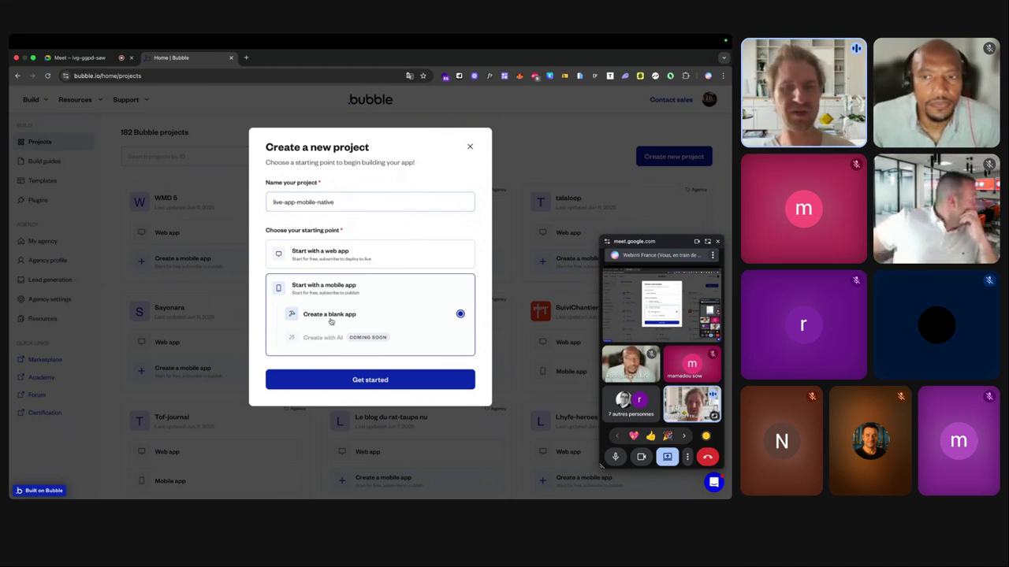
{"action": "left_click", "coordinate": [333, 381]}
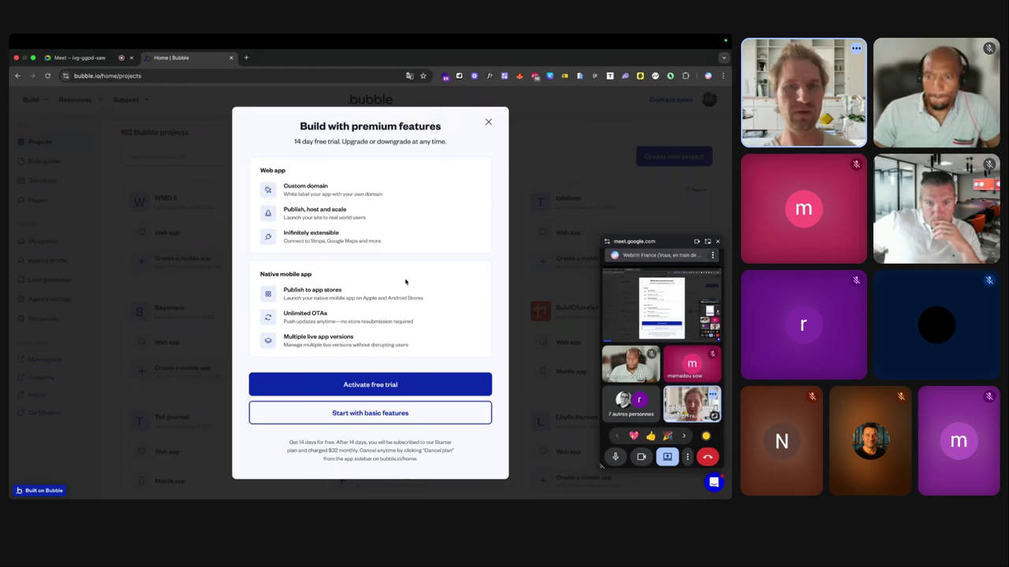
{"action": "left_click", "coordinate": [350, 420]}
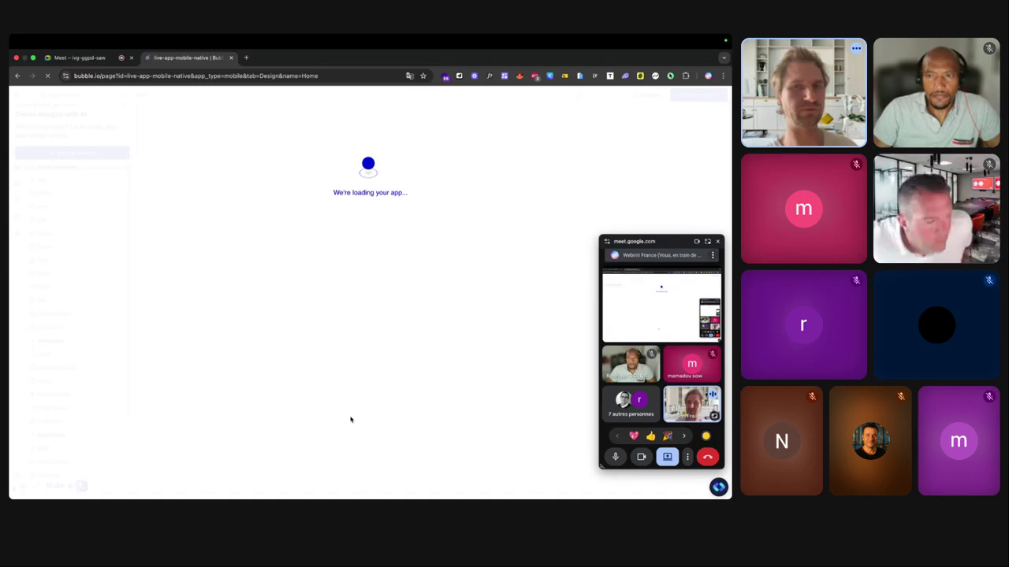
Select the empty Home view in the Elements Tree and browse the element lists at normal zoom.
{"action": "left_click", "coordinate": [612, 459]}
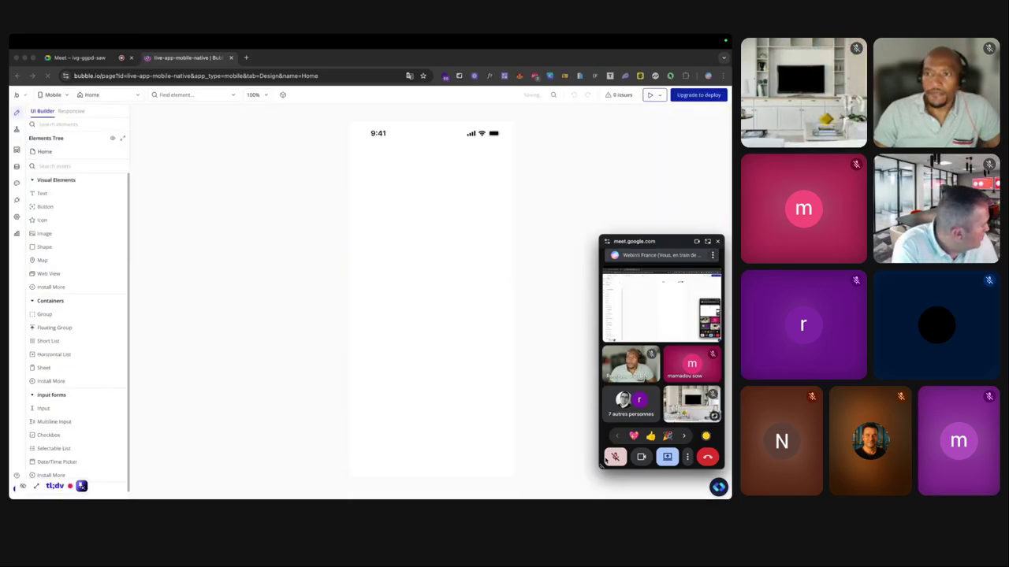
{"action": "left_click", "coordinate": [606, 458]}
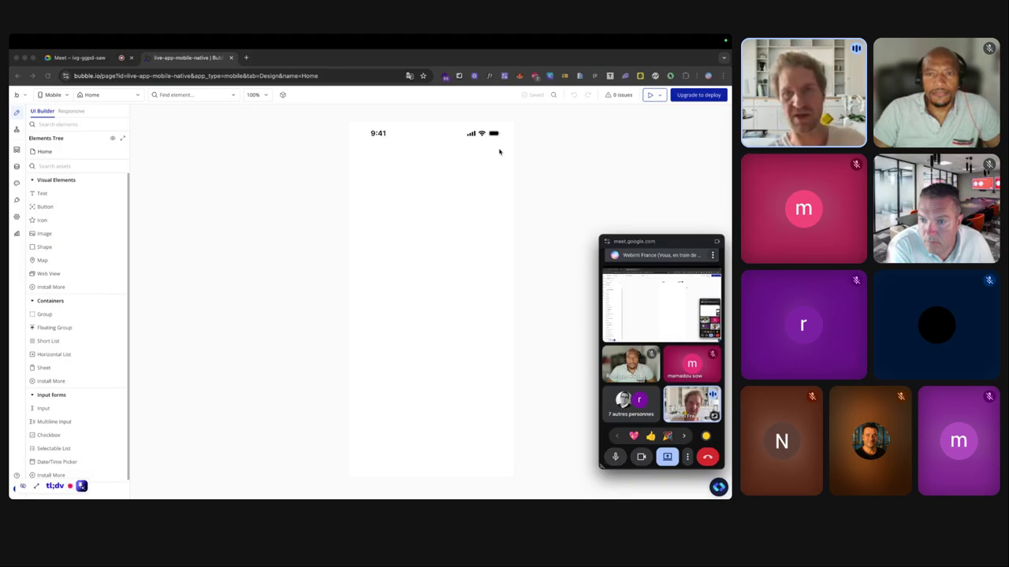
{"action": "left_click", "coordinate": [376, 131]}
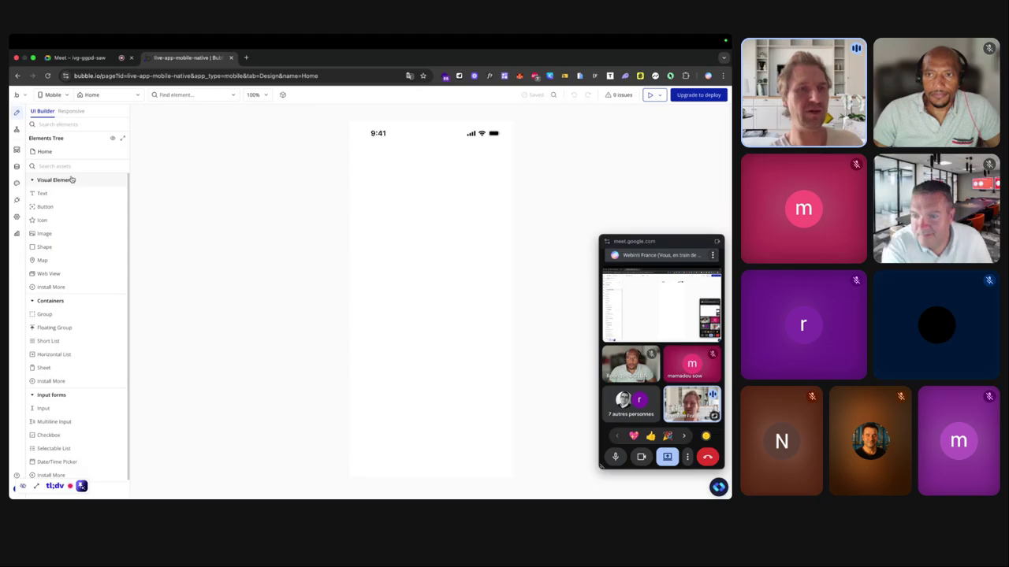
{"action": "scroll", "coordinate": [65, 189], "scroll_direction": "down", "scroll_amount": 1}
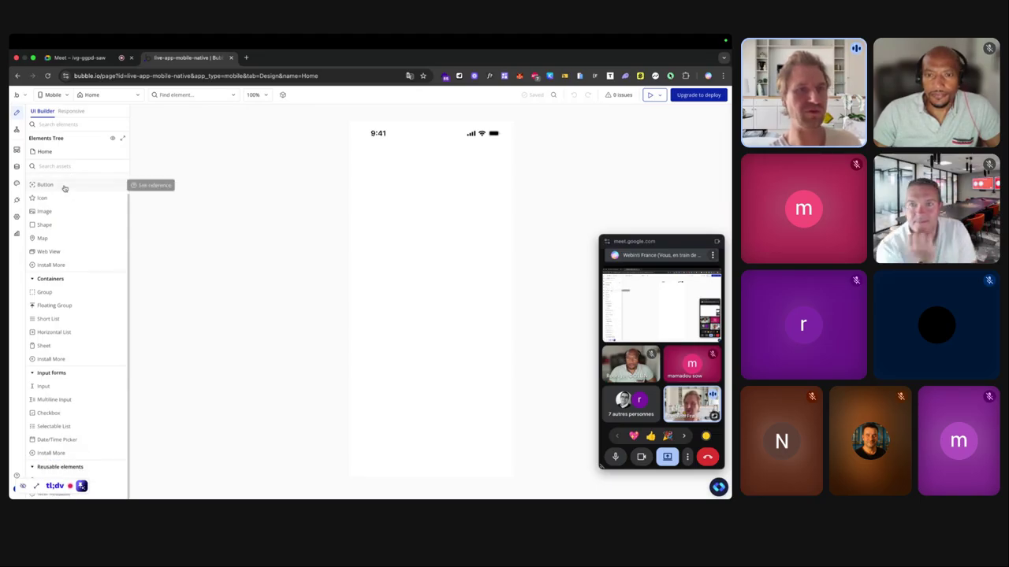
{"action": "scroll", "coordinate": [65, 189], "scroll_direction": "up", "scroll_amount": 5}
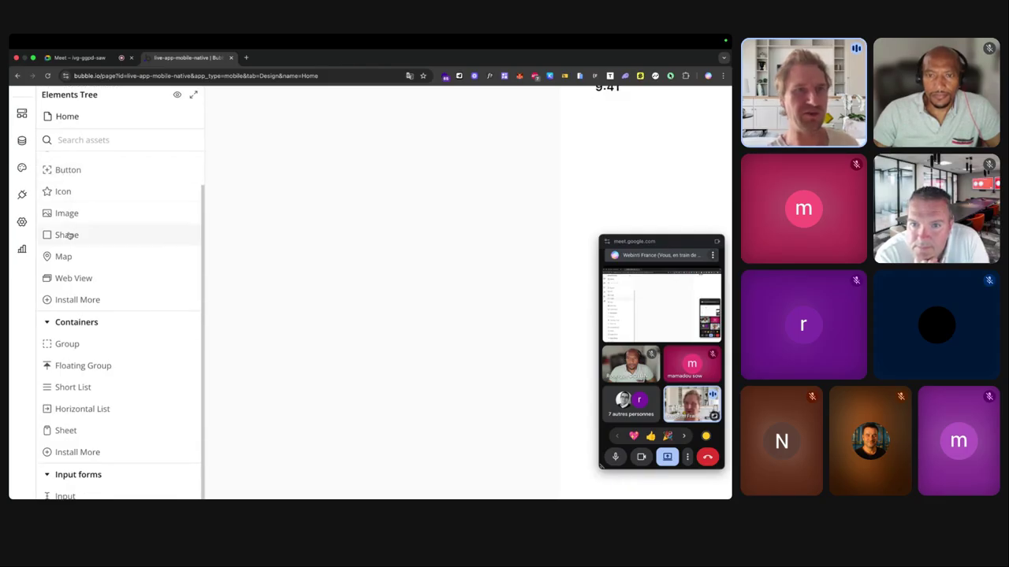
{"action": "scroll", "coordinate": [68, 235], "scroll_direction": "up", "scroll_amount": 2}
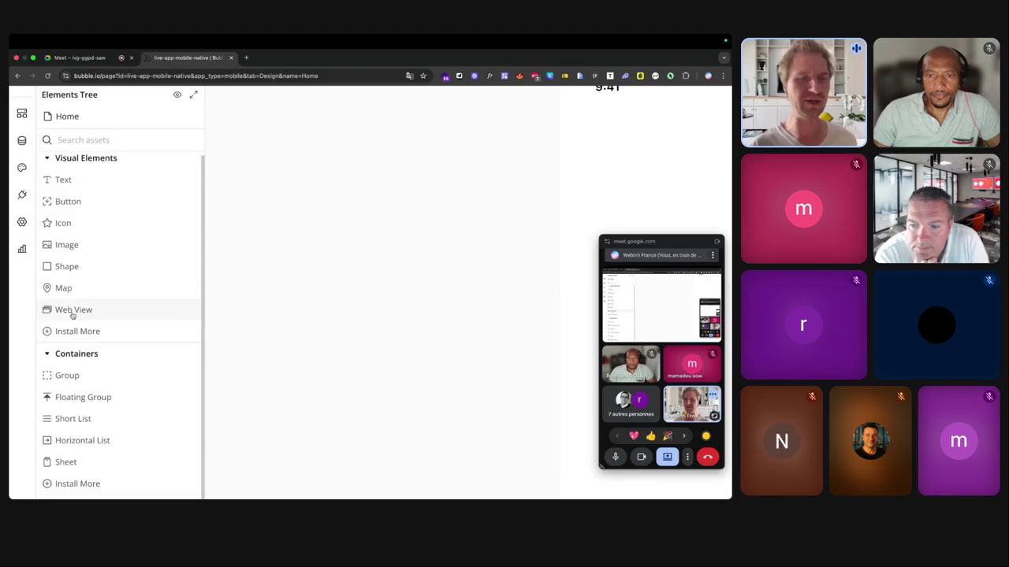
{"action": "key", "text": "super+0"}
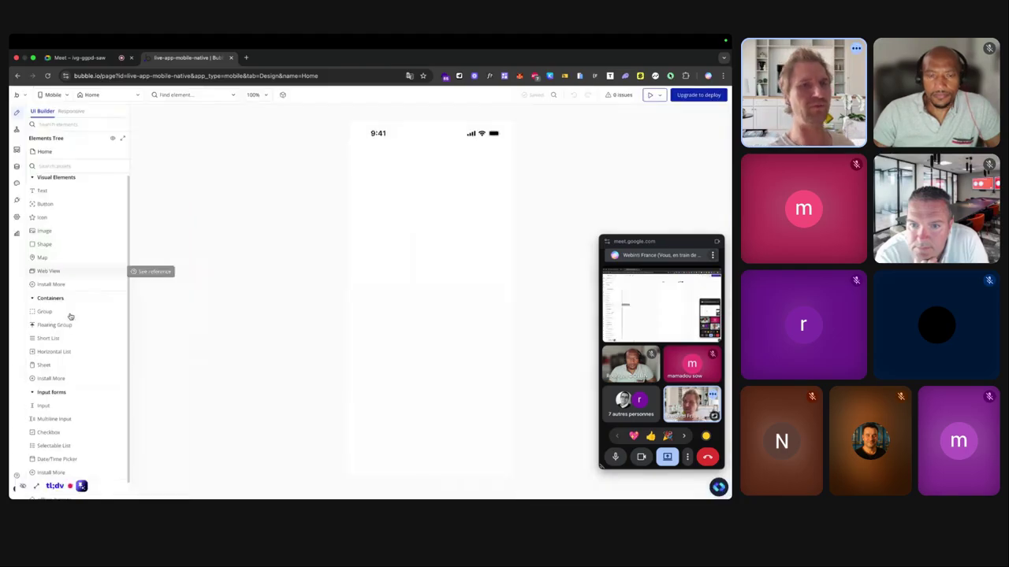
{"action": "scroll", "coordinate": [60, 315], "scroll_direction": "up", "scroll_amount": 5}
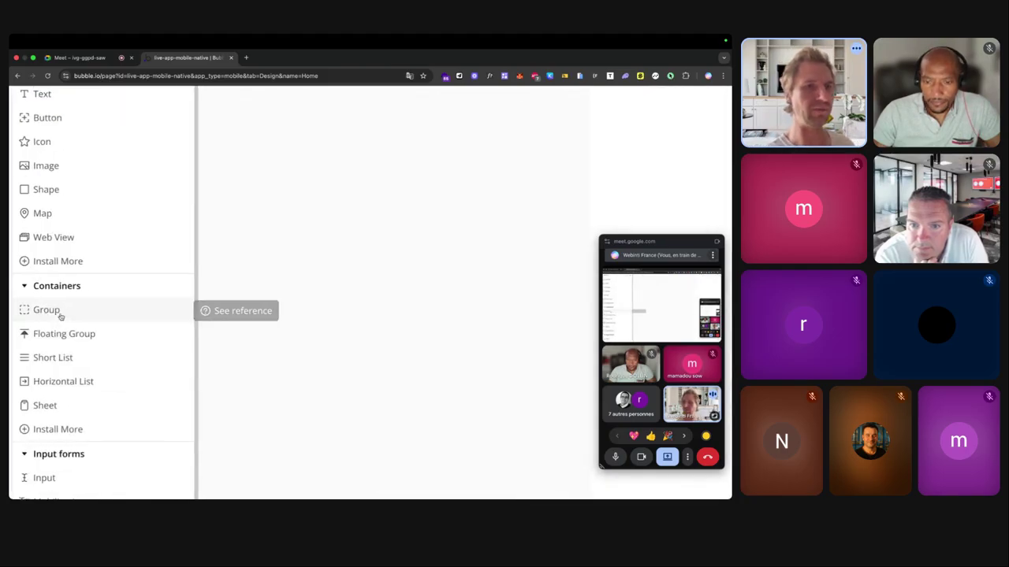
{"action": "scroll", "coordinate": [60, 316], "scroll_direction": "down", "scroll_amount": 1}
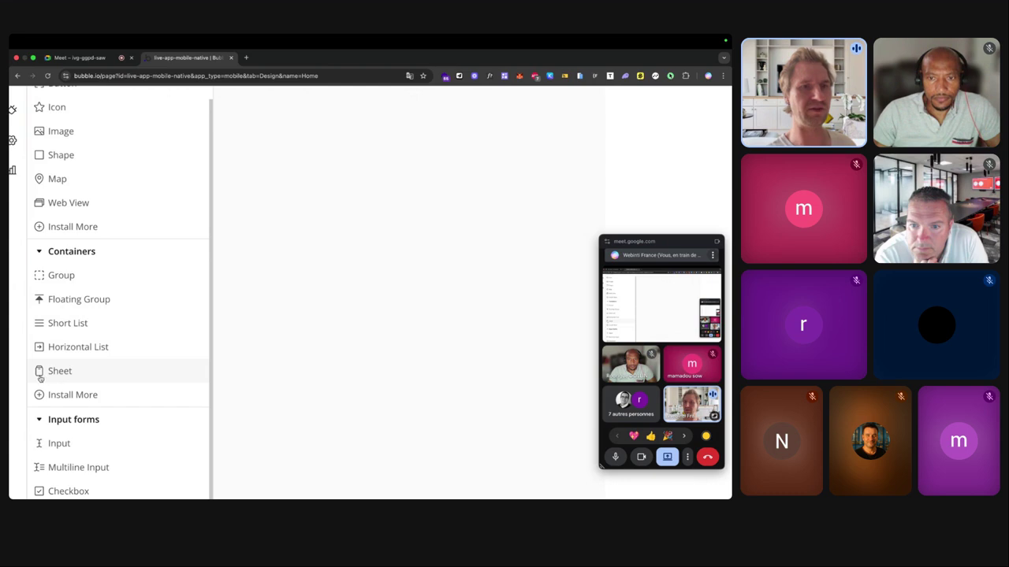
{"action": "scroll", "coordinate": [42, 378], "scroll_direction": "down", "scroll_amount": 5}
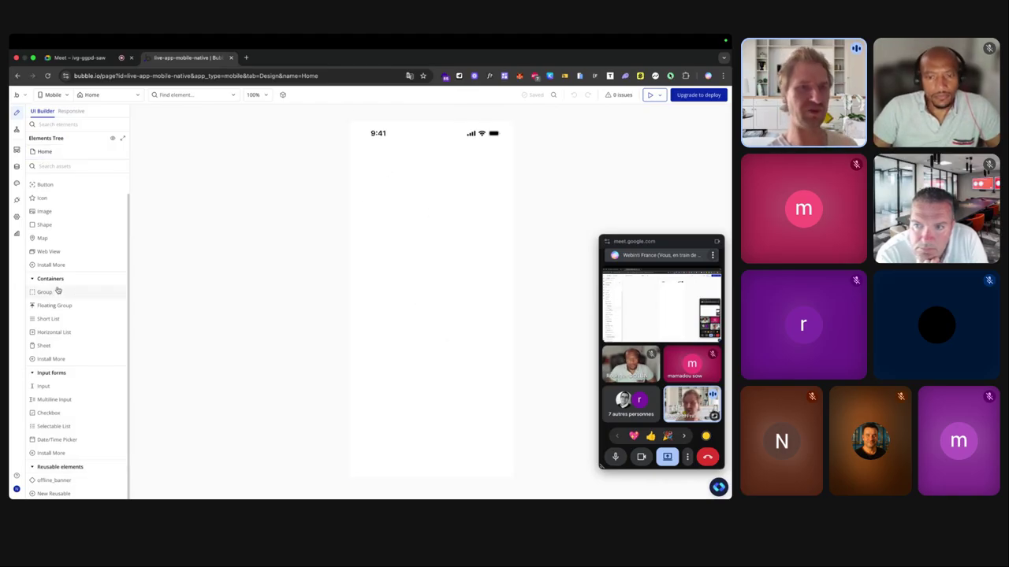
{"action": "left_click", "coordinate": [415, 220]}
{"action": "left_click_drag", "start_coordinate": [567, 139], "coordinate": [259, 127]}
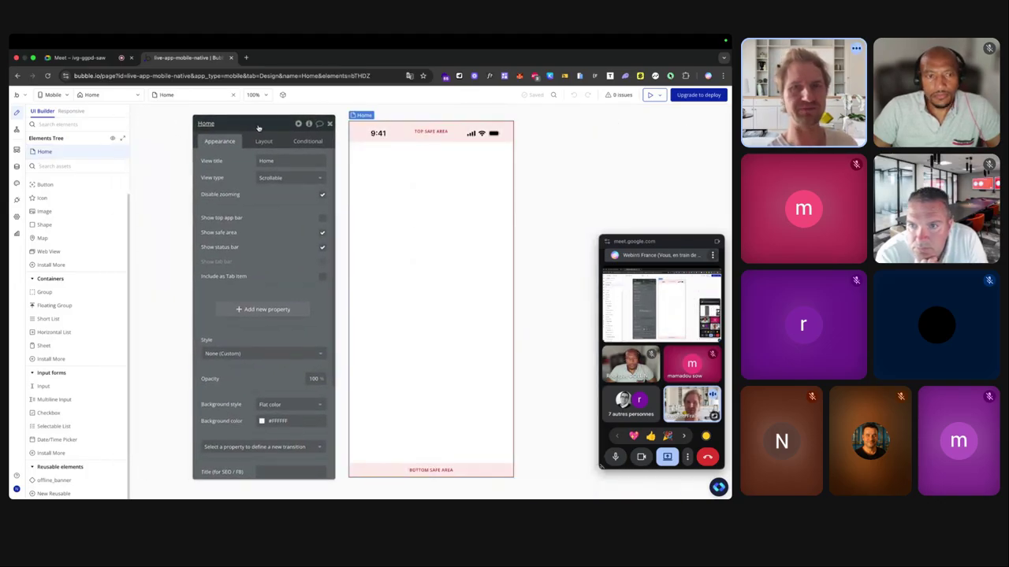
{"action": "scroll", "coordinate": [231, 150], "scroll_direction": "up", "scroll_amount": 3}
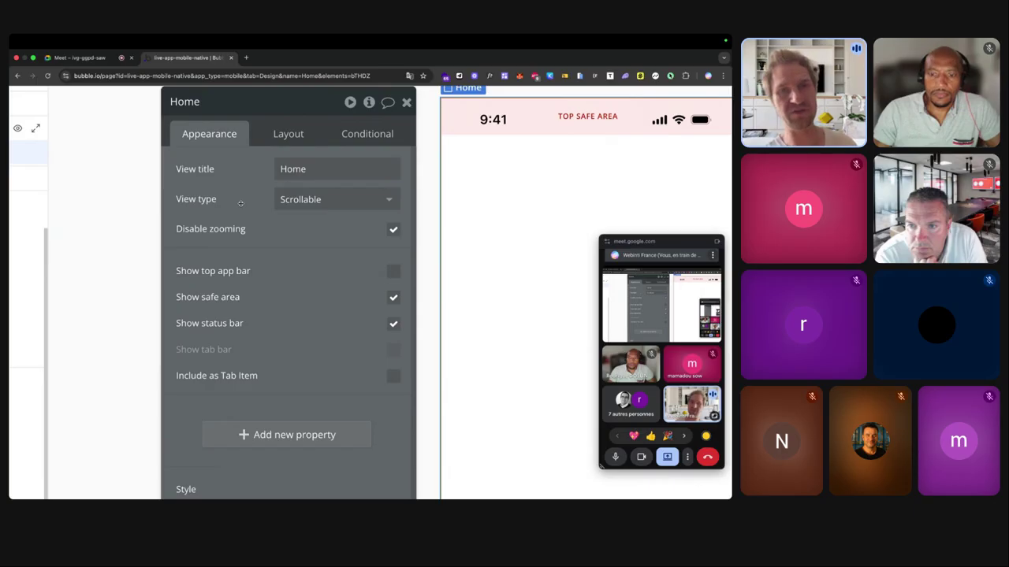
{"action": "left_click", "coordinate": [293, 199]}
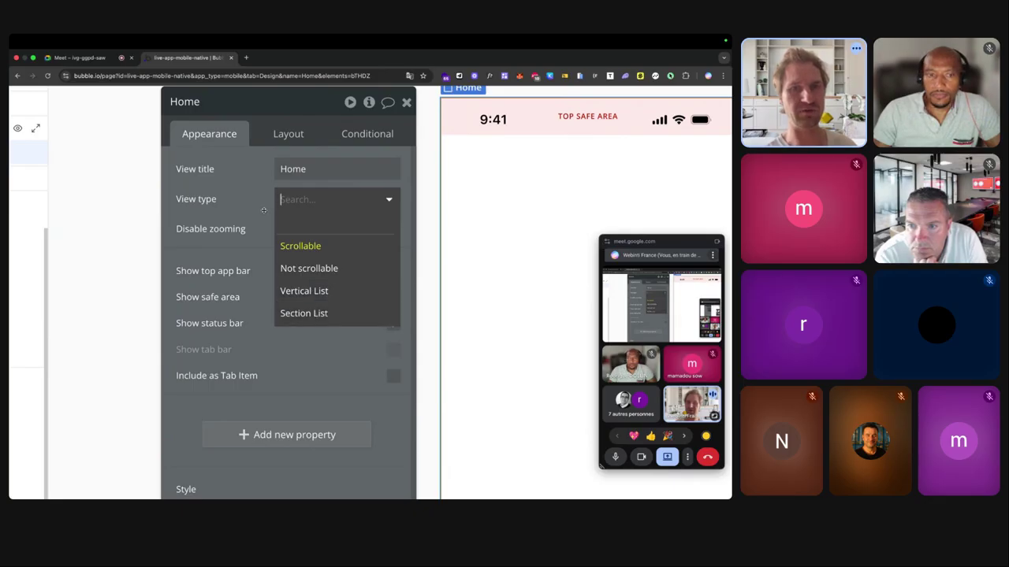
{"action": "scroll", "coordinate": [263, 211], "scroll_direction": "down", "scroll_amount": 7}
{"action": "scroll", "coordinate": [264, 210], "scroll_direction": "left", "scroll_amount": 5}
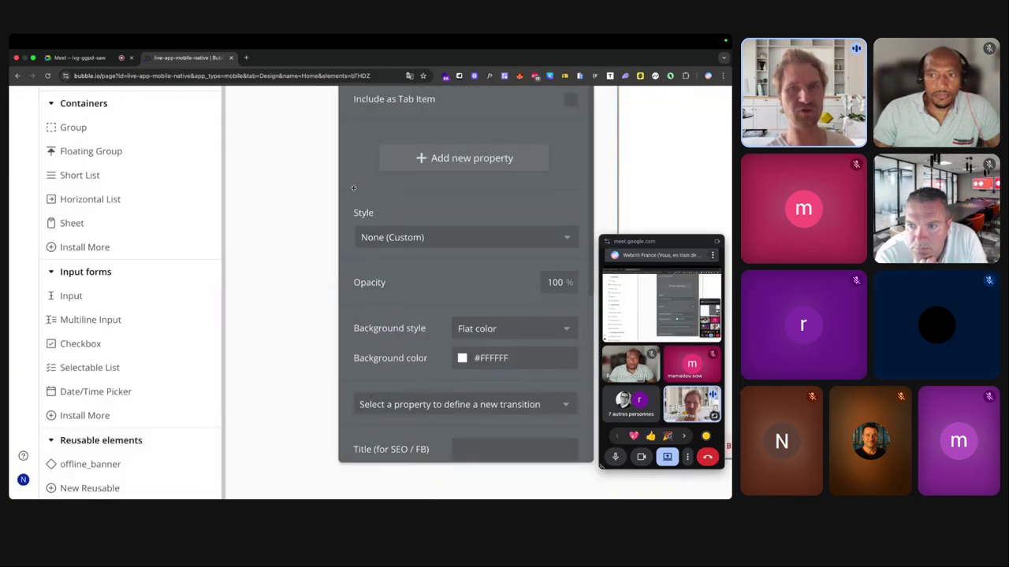
{"action": "scroll", "coordinate": [354, 187], "scroll_direction": "down", "scroll_amount": 5}
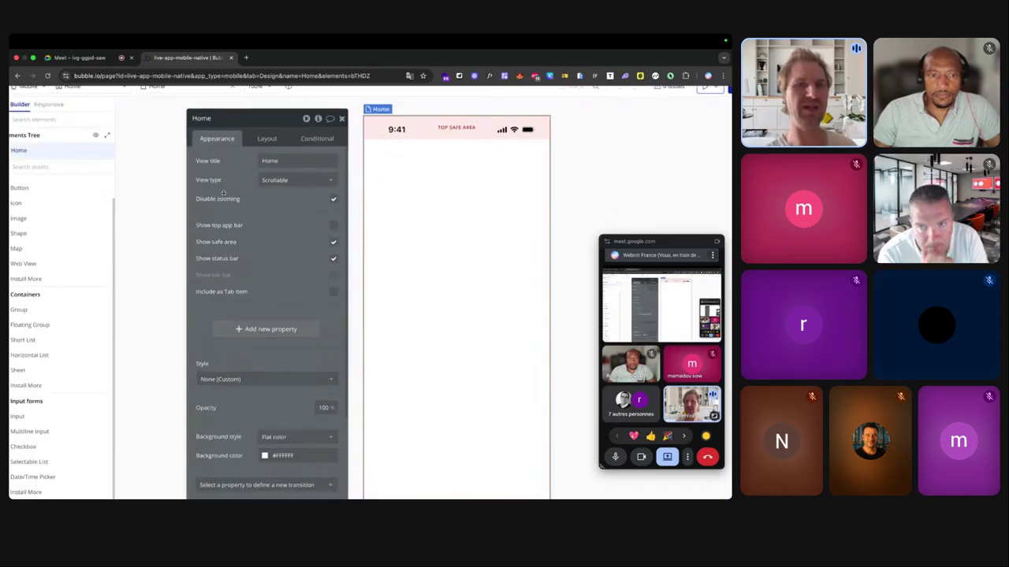
{"action": "scroll", "coordinate": [237, 170], "scroll_direction": "up", "scroll_amount": 5}
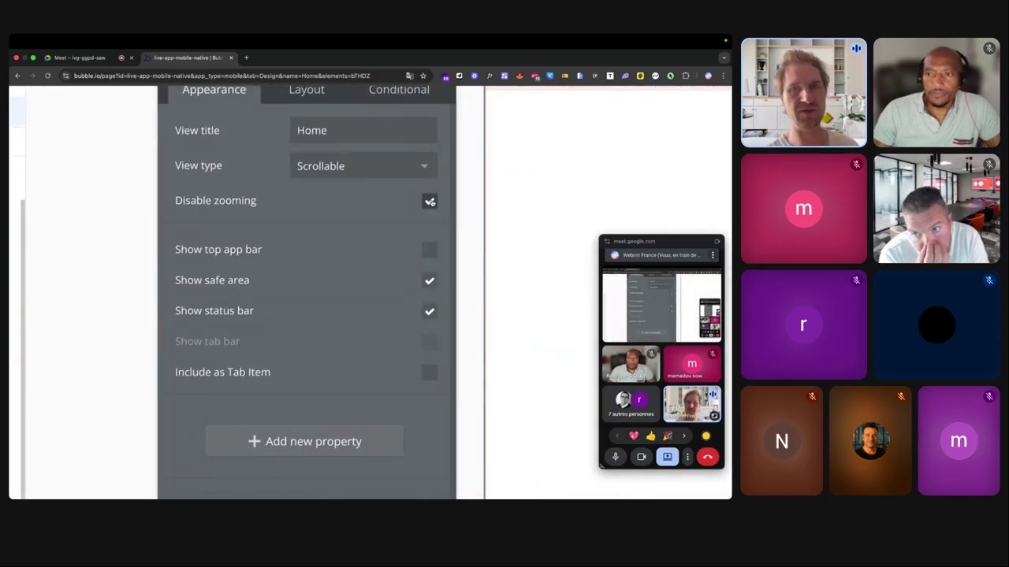
{"action": "scroll", "coordinate": [425, 203], "scroll_direction": "down", "scroll_amount": 5}
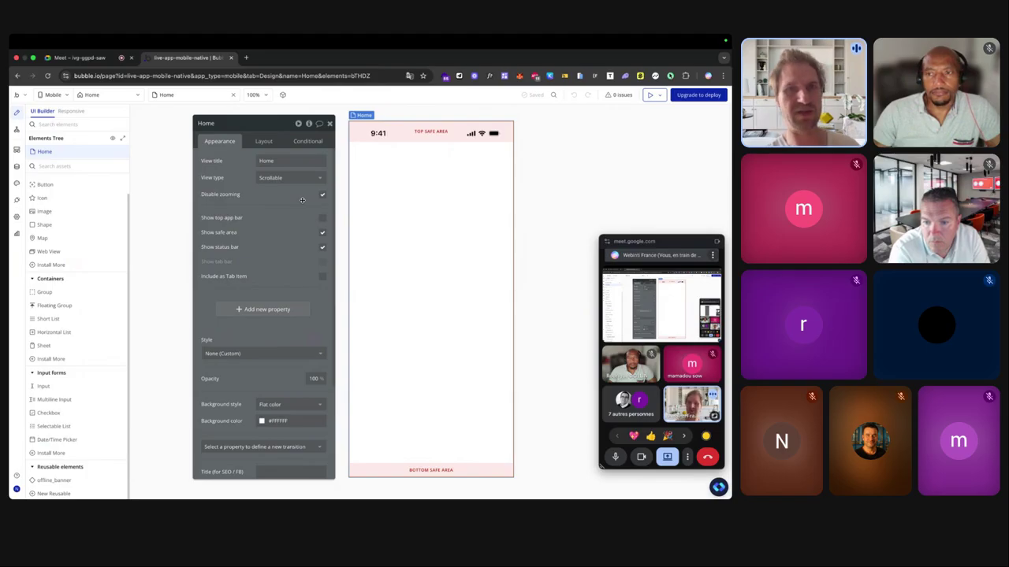
{"action": "scroll", "coordinate": [265, 245], "scroll_direction": "up", "scroll_amount": 5}
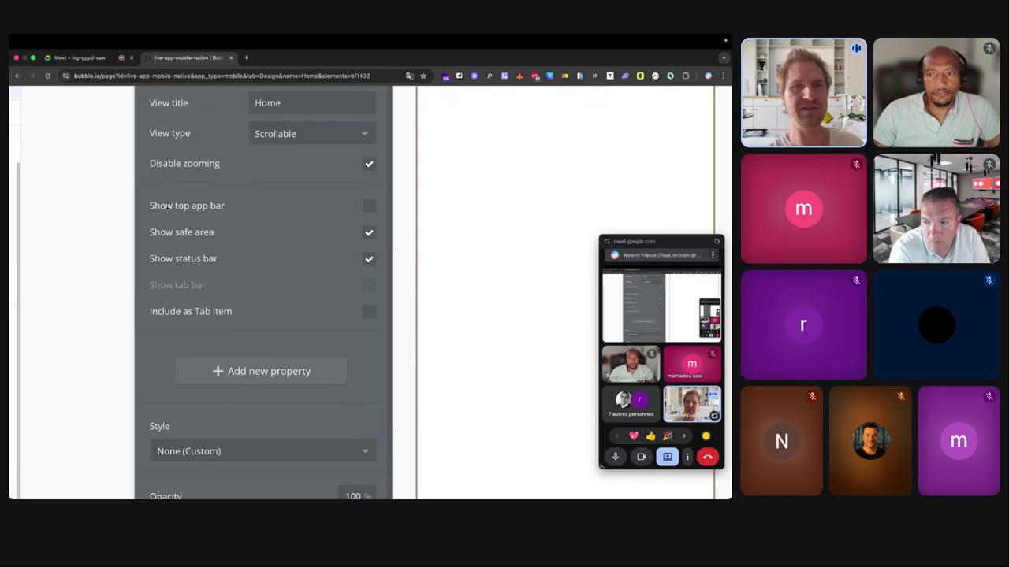
{"action": "scroll", "coordinate": [193, 212], "scroll_direction": "down", "scroll_amount": 5}
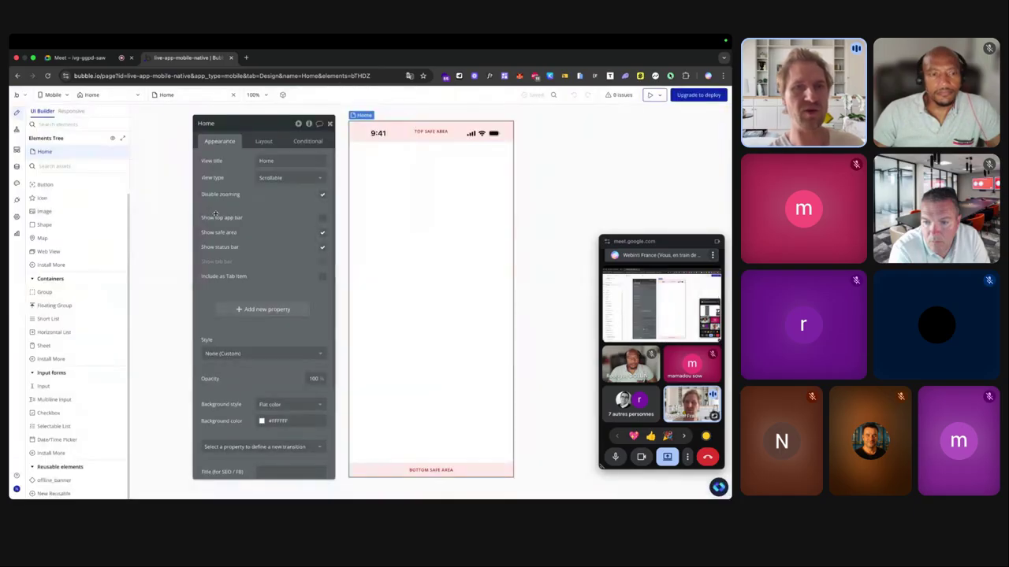
Enable the top app bar with a Center iOS title style and red #ED0101 title colour.
{"action": "left_click", "coordinate": [322, 219]}
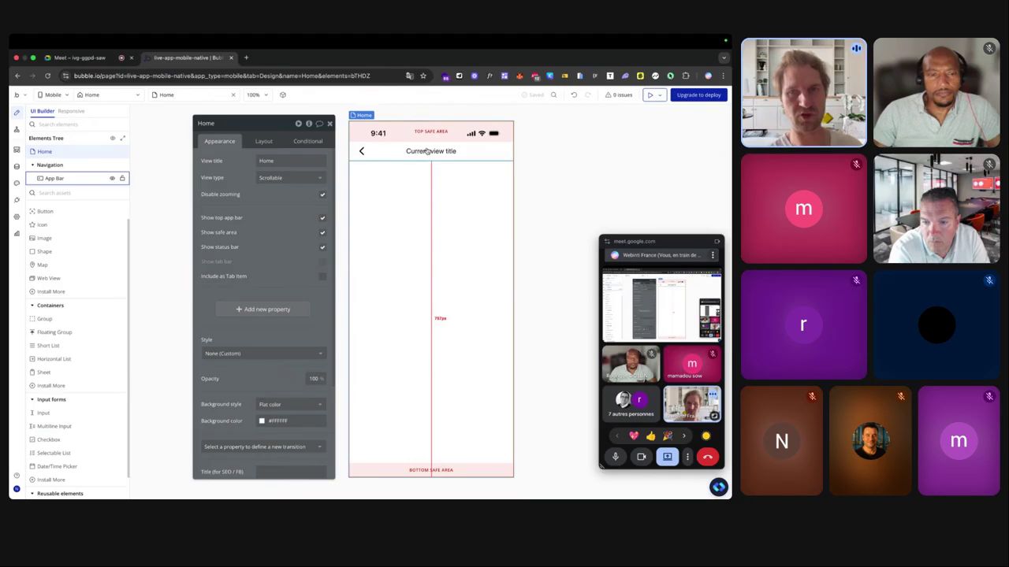
{"action": "left_click", "coordinate": [363, 153]}
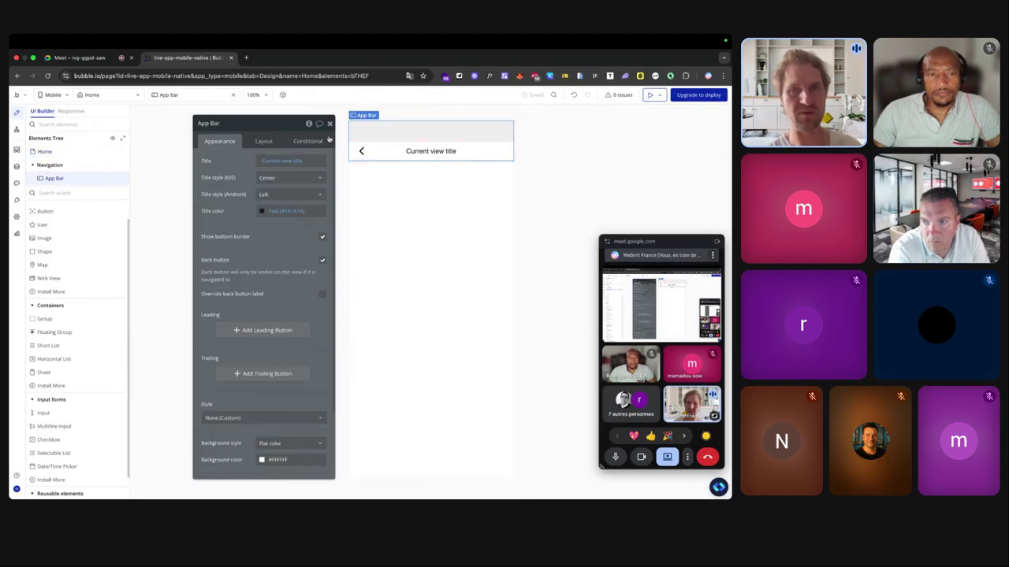
{"action": "left_click", "coordinate": [264, 178]}
{"action": "left_click", "coordinate": [272, 217]}
{"action": "left_click", "coordinate": [285, 178]}
{"action": "left_click", "coordinate": [277, 203]}
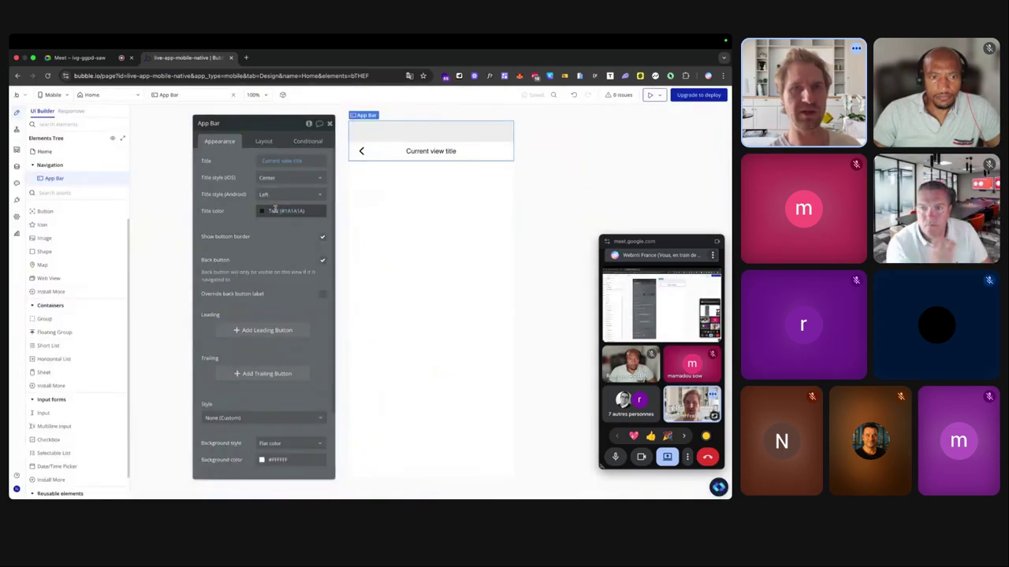
{"action": "left_click", "coordinate": [273, 210]}
{"action": "left_click", "coordinate": [335, 228]}
{"action": "left_click_drag", "start_coordinate": [335, 228], "coordinate": [339, 221]}
{"action": "key", "text": "Escape"}
Keep the app bar's bottom border and back button enabled after toggling each.
{"action": "left_click", "coordinate": [322, 238]}
{"action": "left_click", "coordinate": [322, 236]}
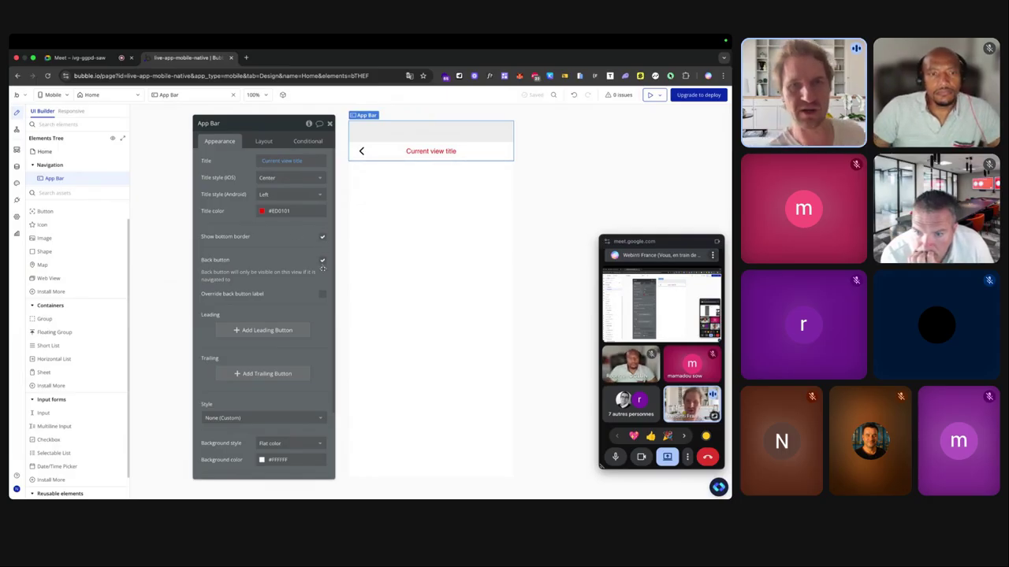
{"action": "left_click", "coordinate": [322, 264]}
{"action": "left_click", "coordinate": [322, 263]}
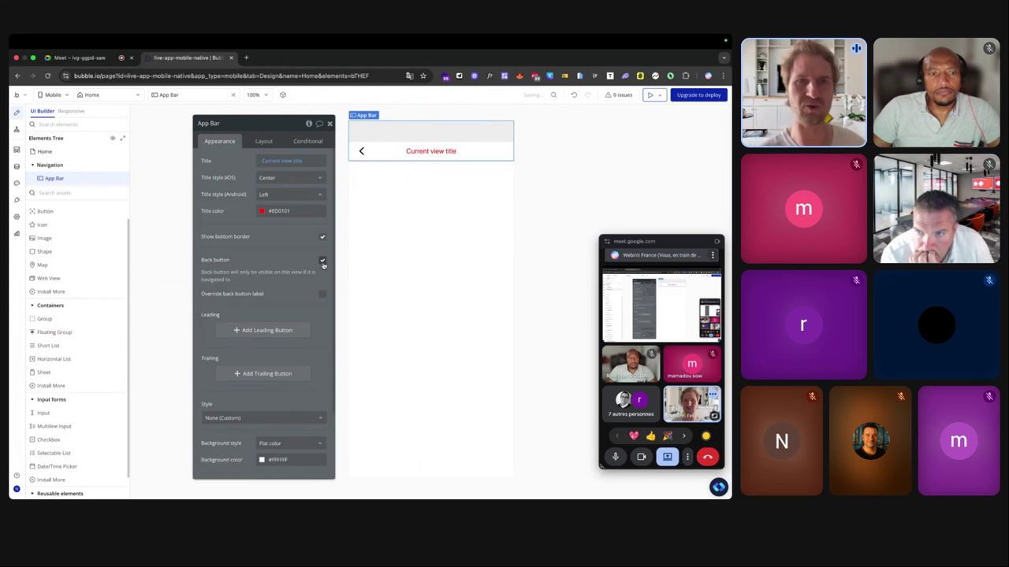
{"action": "scroll", "coordinate": [261, 303], "scroll_direction": "down", "scroll_amount": 1}
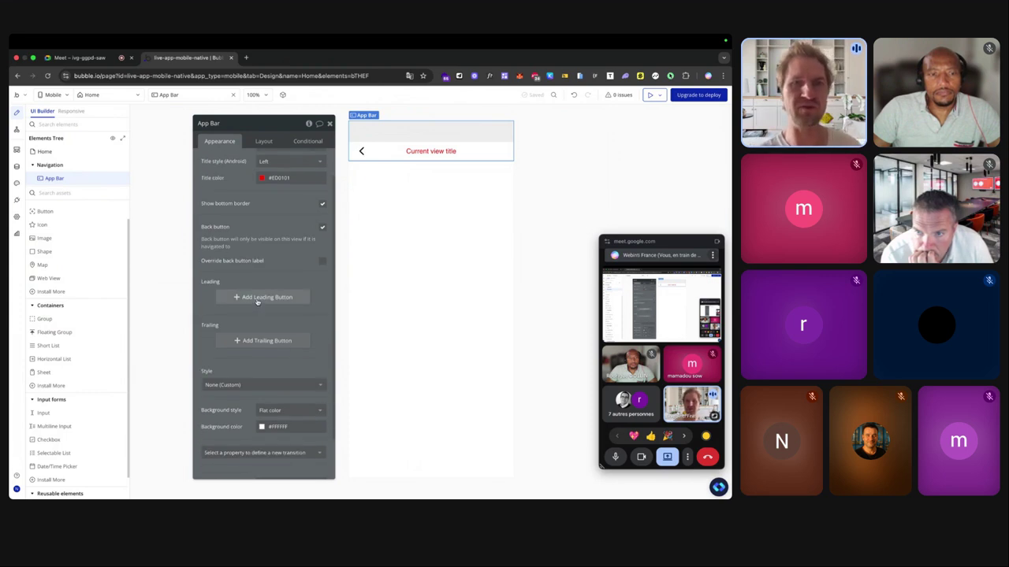
{"action": "left_click", "coordinate": [257, 300]}
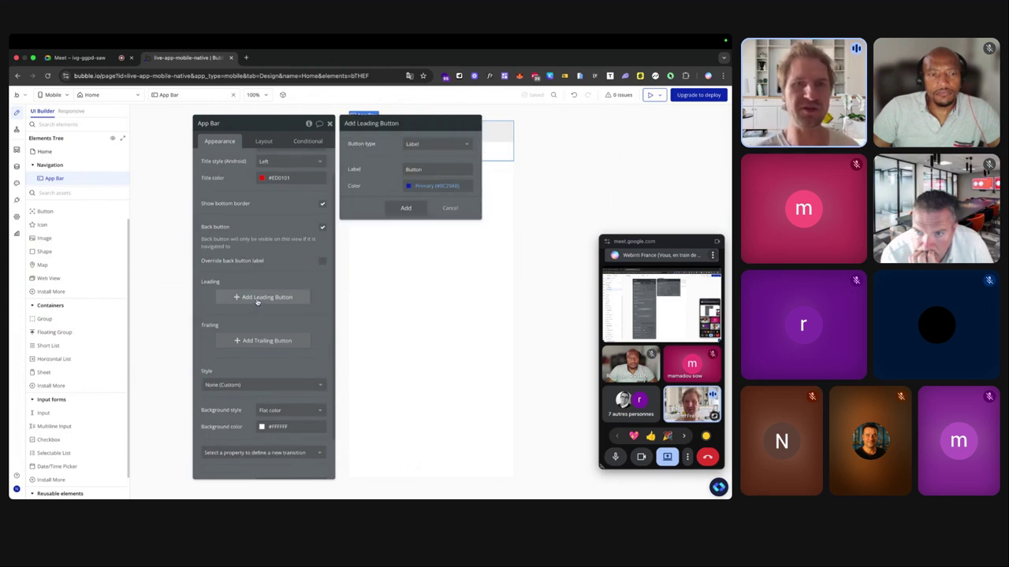
Add a star icon as the app bar's leading button.
{"action": "left_click", "coordinate": [420, 150]}
{"action": "left_click", "coordinate": [419, 180]}
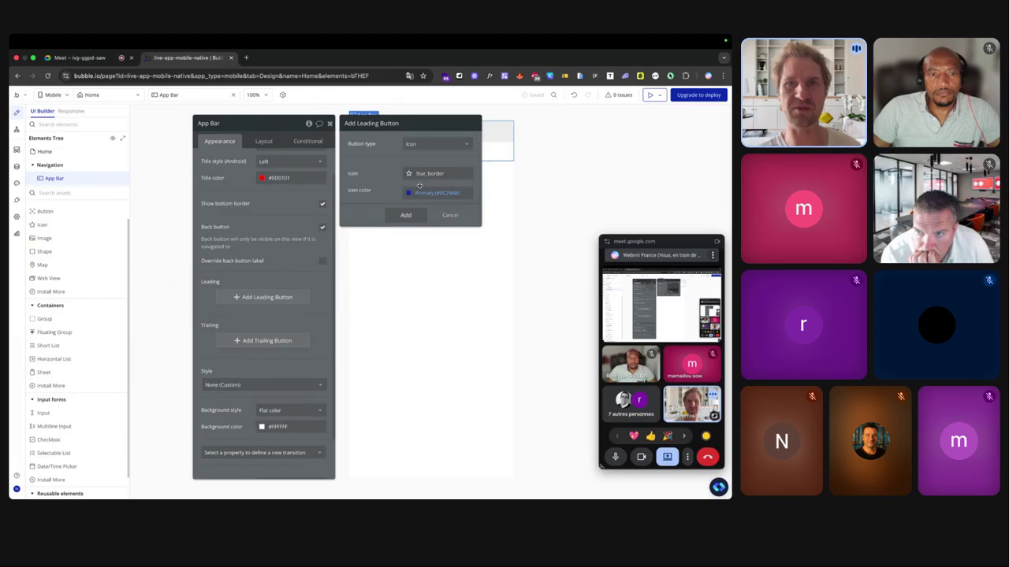
{"action": "left_click", "coordinate": [417, 174]}
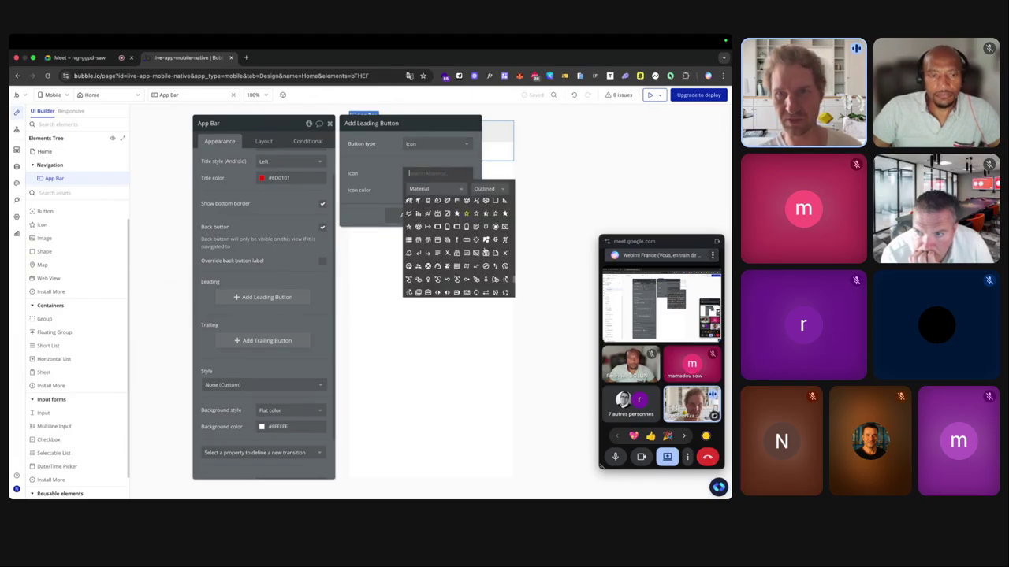
{"action": "left_click", "coordinate": [467, 214]}
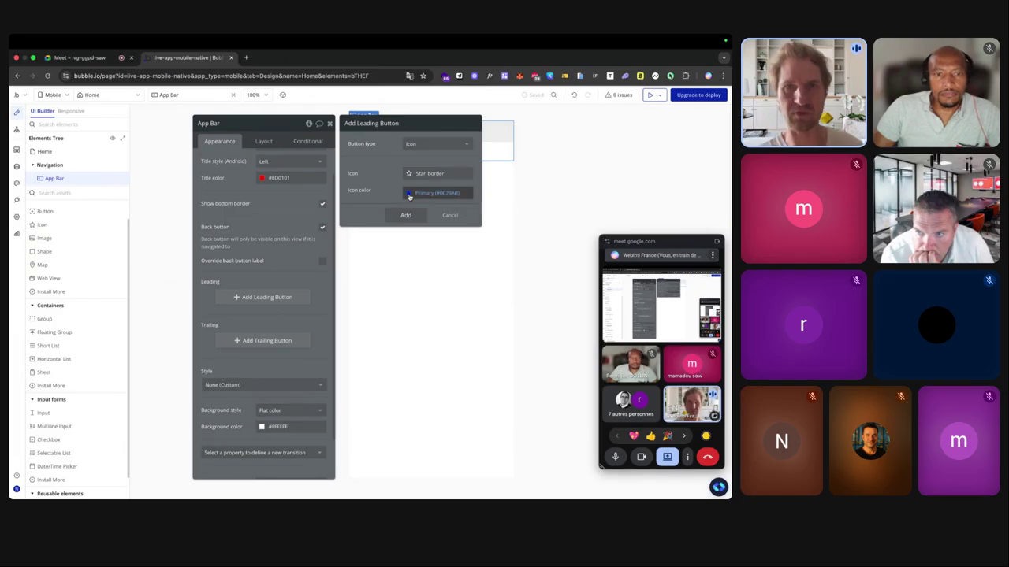
{"action": "left_click", "coordinate": [403, 214]}
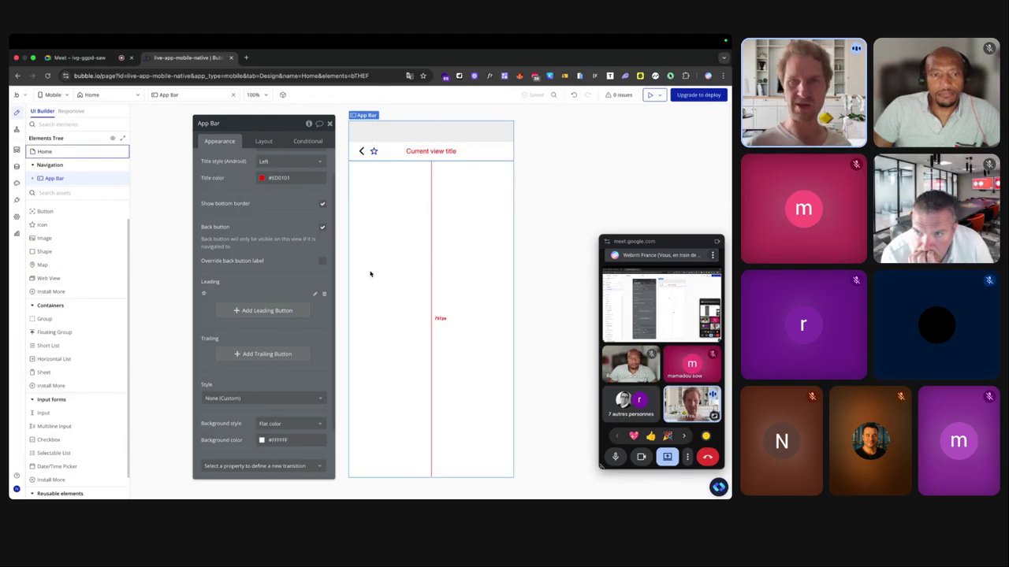
Add a logout icon, found by searching 'log', as the trailing button.
{"action": "left_click", "coordinate": [267, 354]}
{"action": "left_click", "coordinate": [436, 143]}
{"action": "left_click", "coordinate": [421, 183]}
{"action": "left_click", "coordinate": [420, 180]}
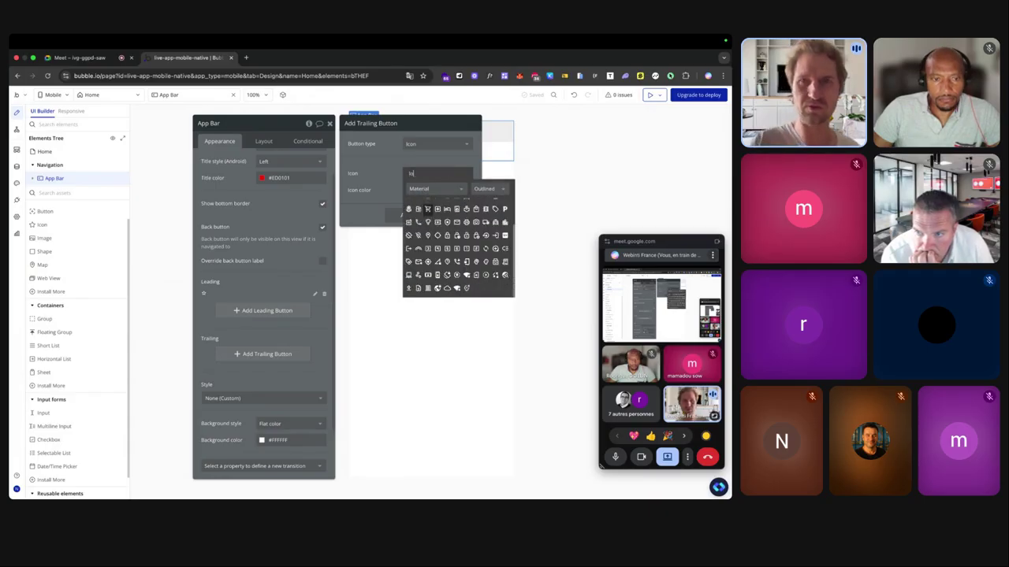
{"action": "type", "text": "log"}
{"action": "left_click", "coordinate": [426, 203]}
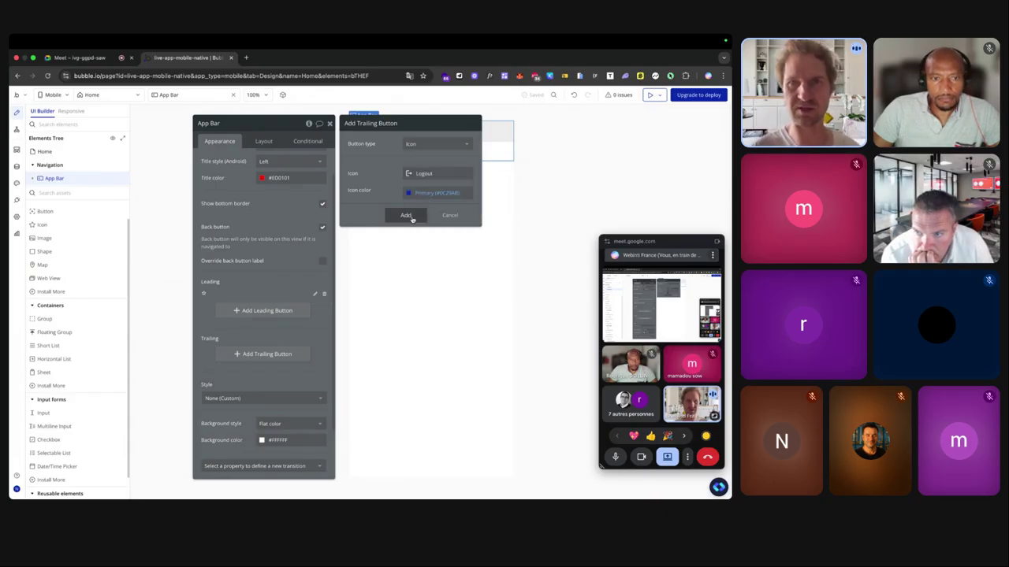
{"action": "left_click", "coordinate": [405, 215]}
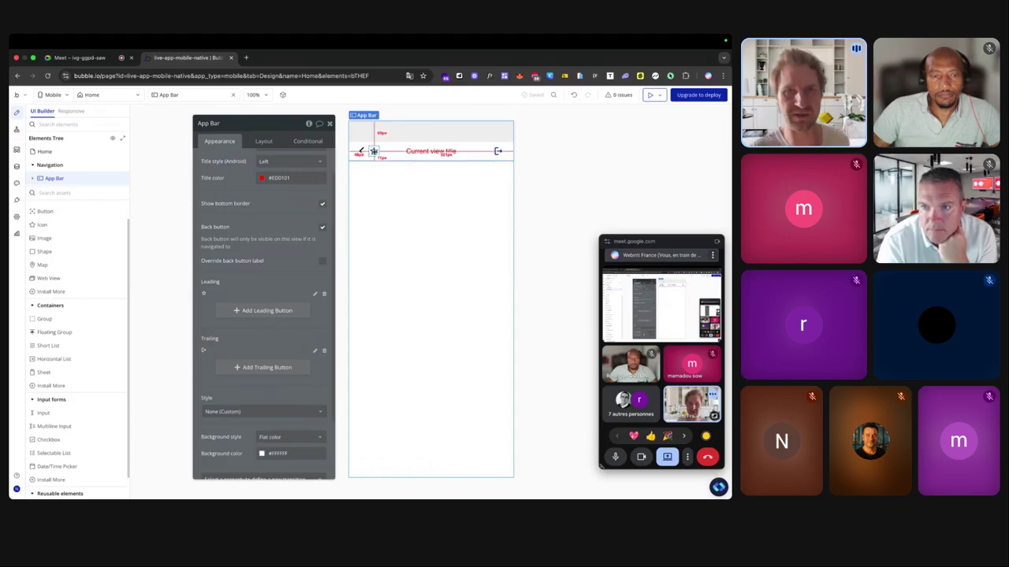
{"action": "left_click", "coordinate": [374, 151]}
Delete the star and logout buttons from the app bar.
{"action": "key", "text": "Delete"}
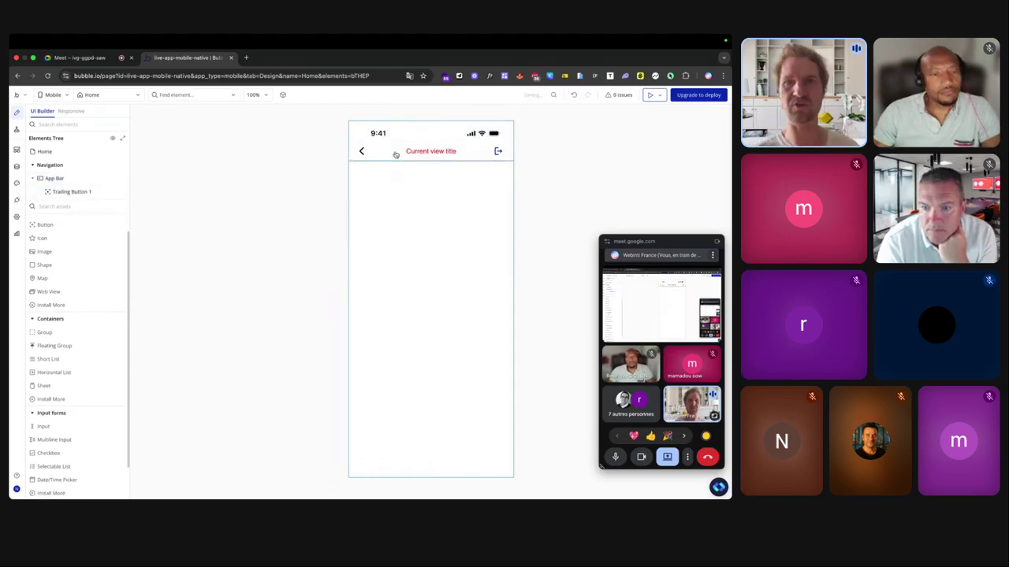
{"action": "left_click", "coordinate": [498, 151]}
{"action": "key", "text": "Delete"}
Review the app bar's layout and appearance settings, then select the Home view.
{"action": "left_click", "coordinate": [497, 152]}
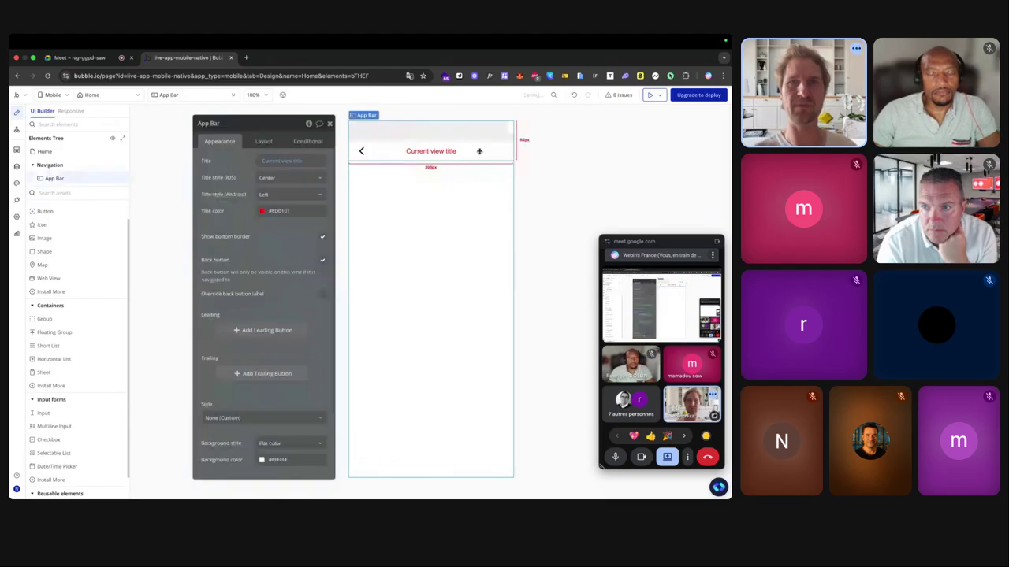
{"action": "scroll", "coordinate": [270, 222], "scroll_direction": "down", "scroll_amount": 5}
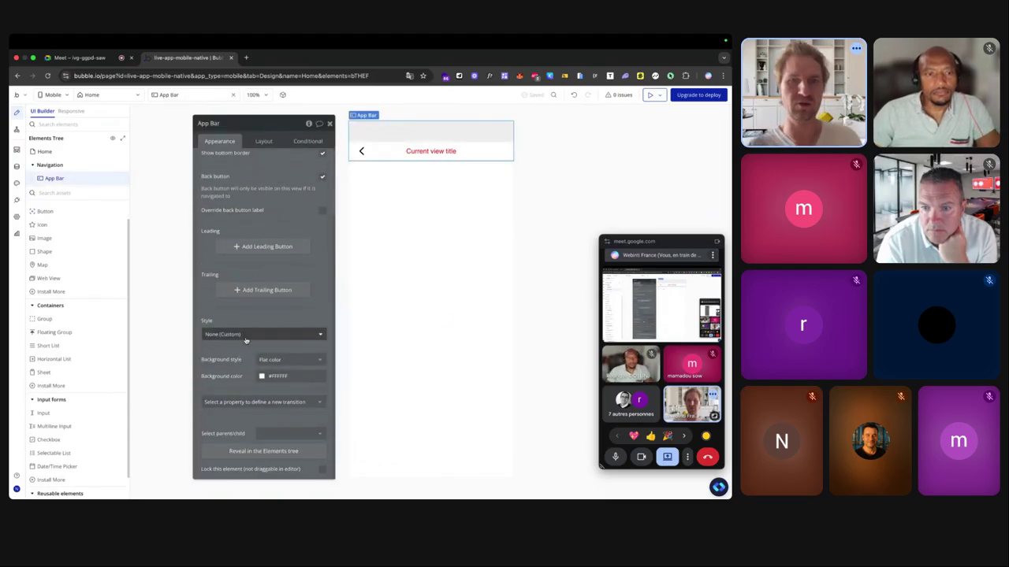
{"action": "left_click", "coordinate": [265, 141]}
{"action": "left_click", "coordinate": [224, 145]}
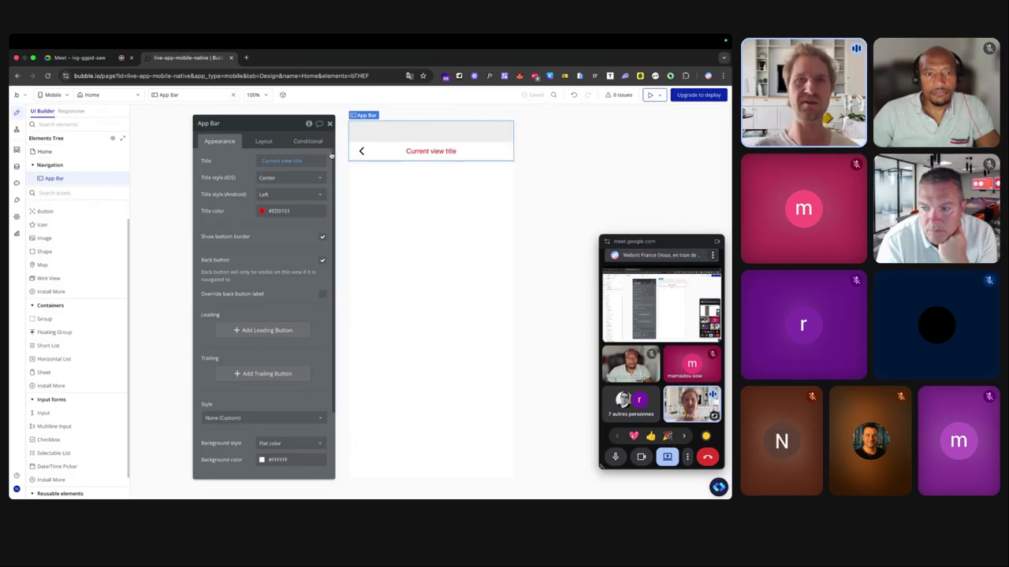
{"action": "left_click", "coordinate": [391, 212]}
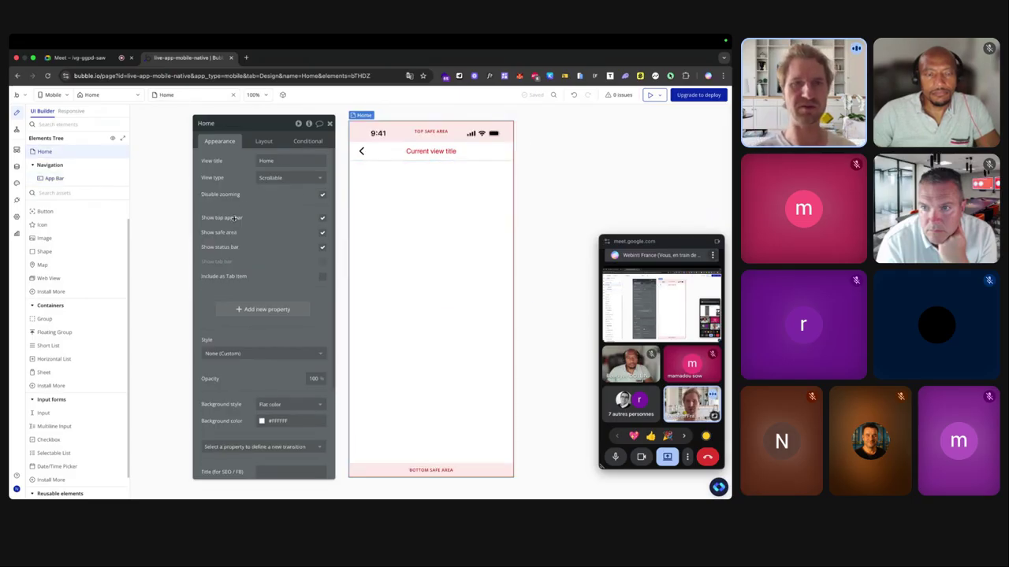
{"action": "scroll", "coordinate": [234, 218], "scroll_direction": "up", "scroll_amount": 5}
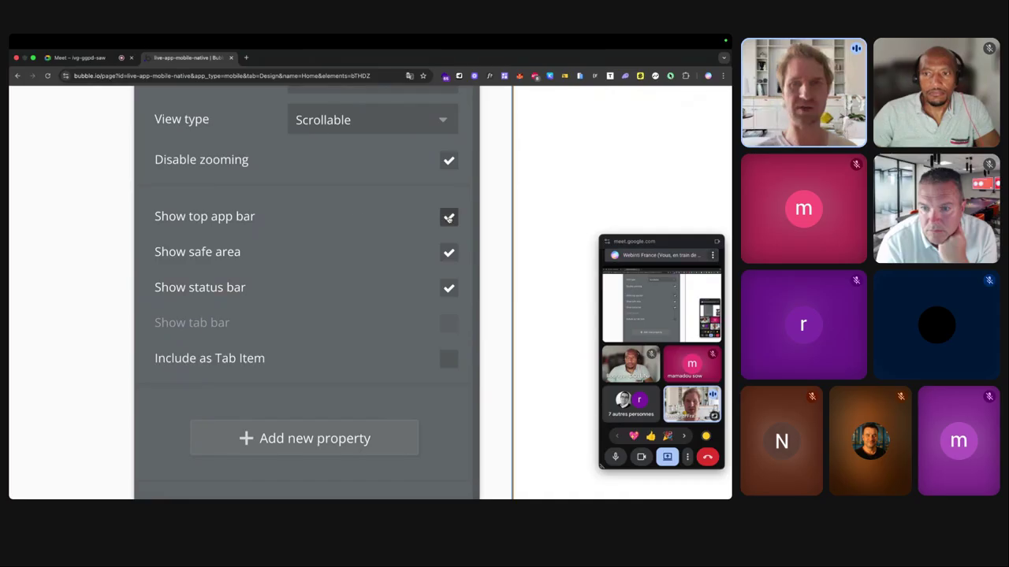
{"action": "scroll", "coordinate": [448, 220], "scroll_direction": "down", "scroll_amount": 5}
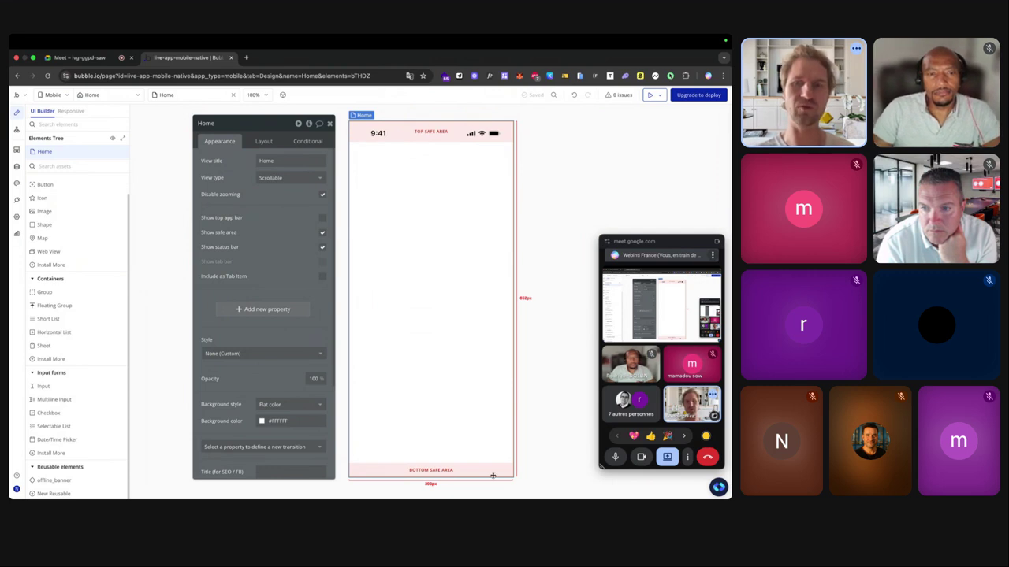
{"action": "left_click", "coordinate": [322, 232]}
{"action": "left_click", "coordinate": [322, 233]}
{"action": "left_click", "coordinate": [322, 233]}
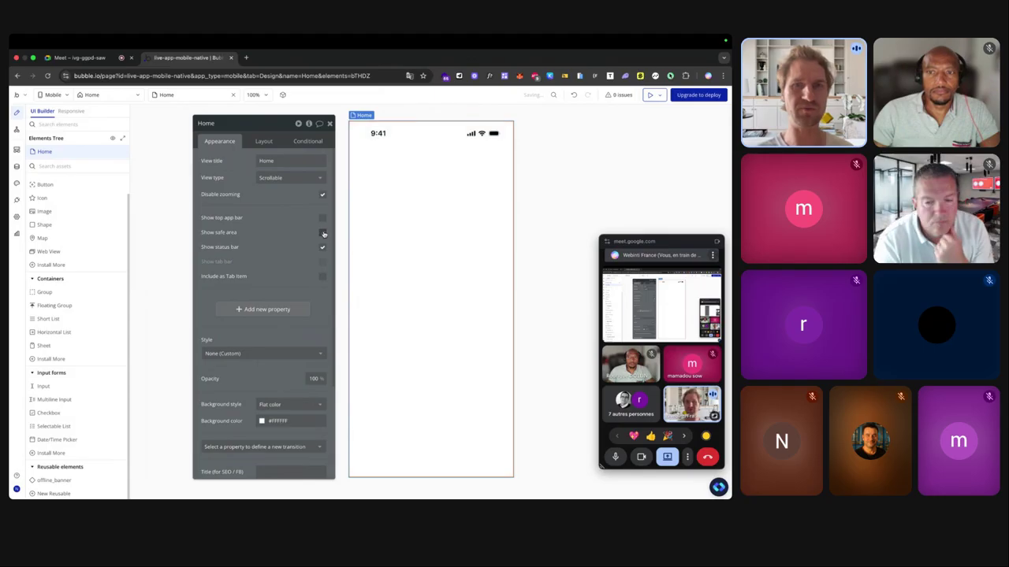
{"action": "left_click", "coordinate": [322, 232]}
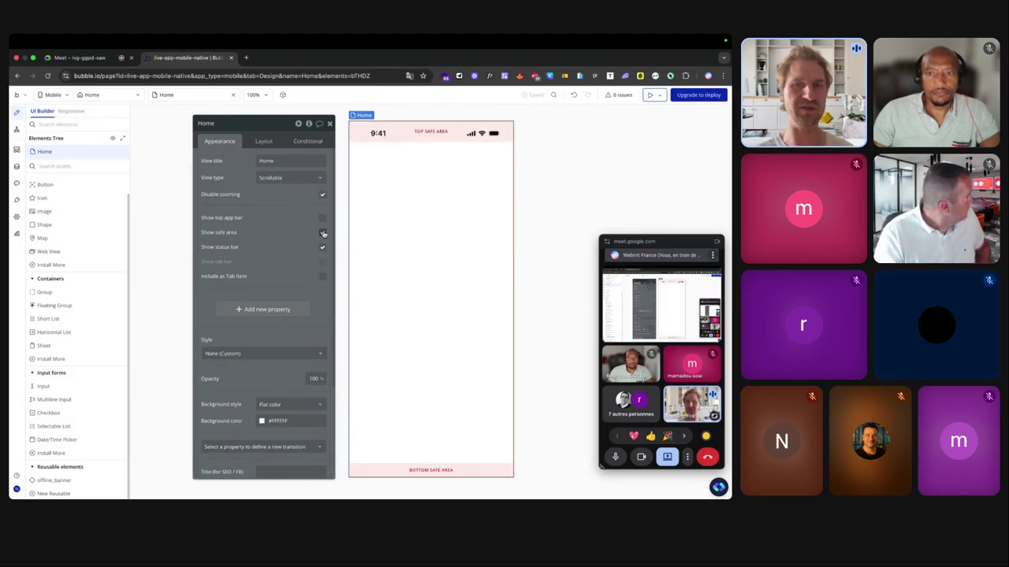
{"action": "left_click", "coordinate": [322, 233]}
{"action": "left_click", "coordinate": [323, 233]}
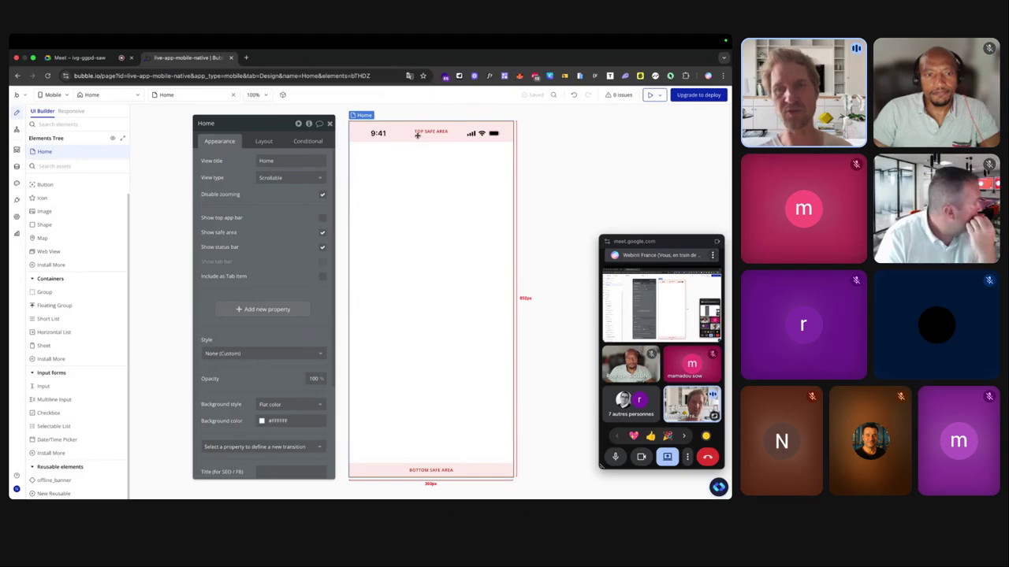
{"action": "scroll", "coordinate": [417, 136], "scroll_direction": "up", "scroll_amount": 3}
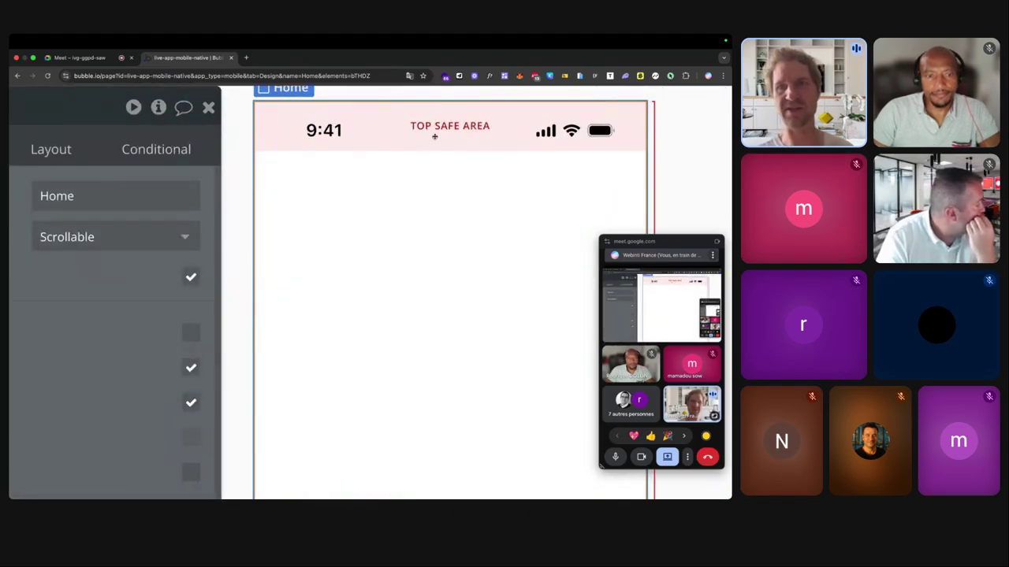
{"action": "scroll", "coordinate": [439, 126], "scroll_direction": "down", "scroll_amount": 3}
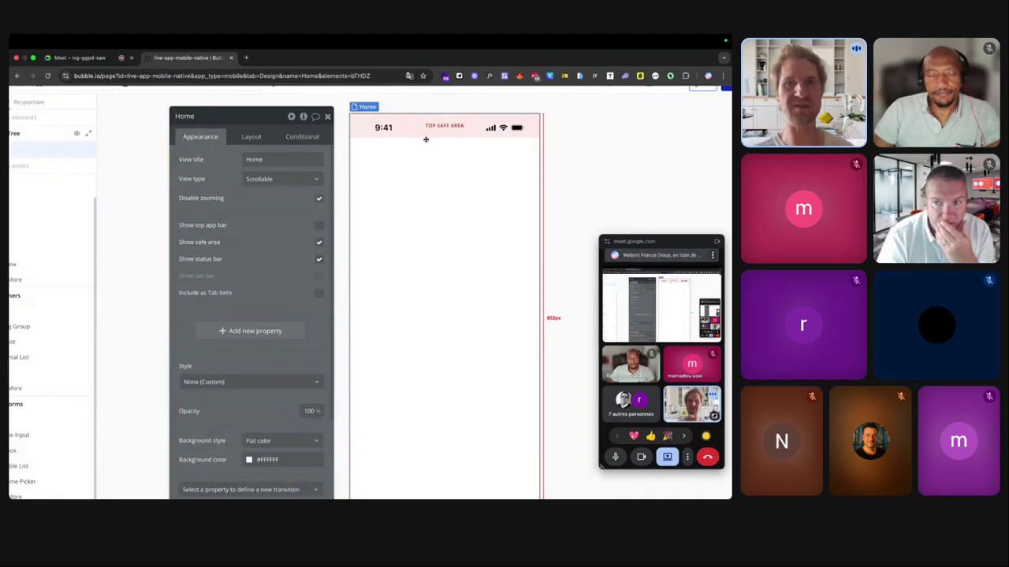
{"action": "left_click", "coordinate": [322, 247]}
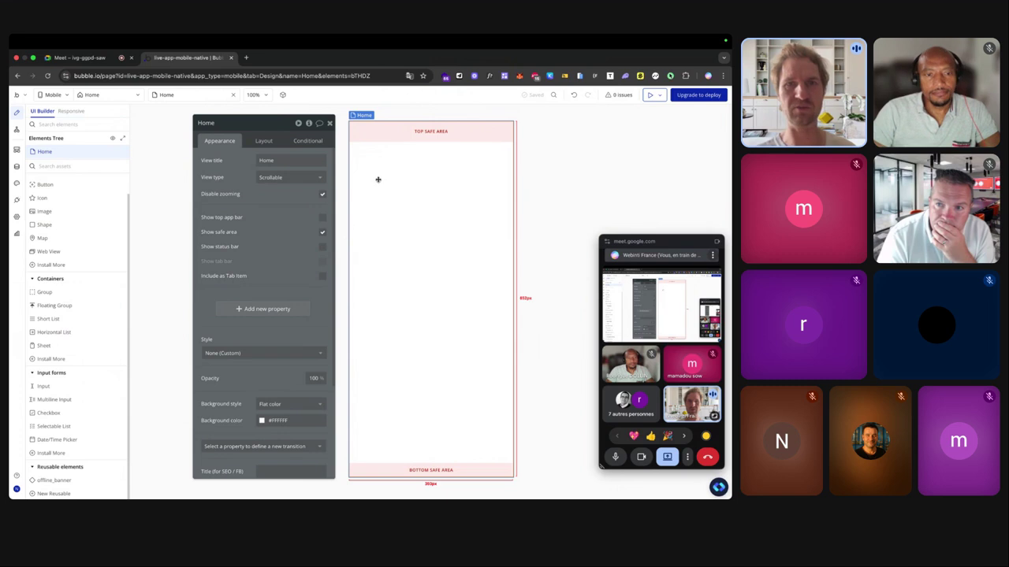
{"action": "left_click", "coordinate": [322, 247]}
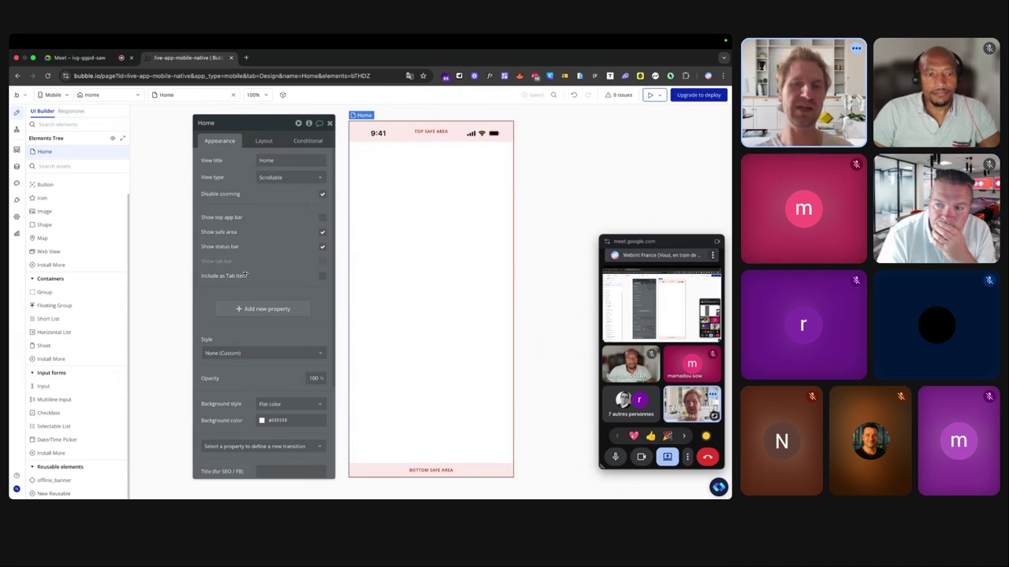
{"action": "scroll", "coordinate": [248, 278], "scroll_direction": "up", "scroll_amount": 5, "text": "ctrl"}
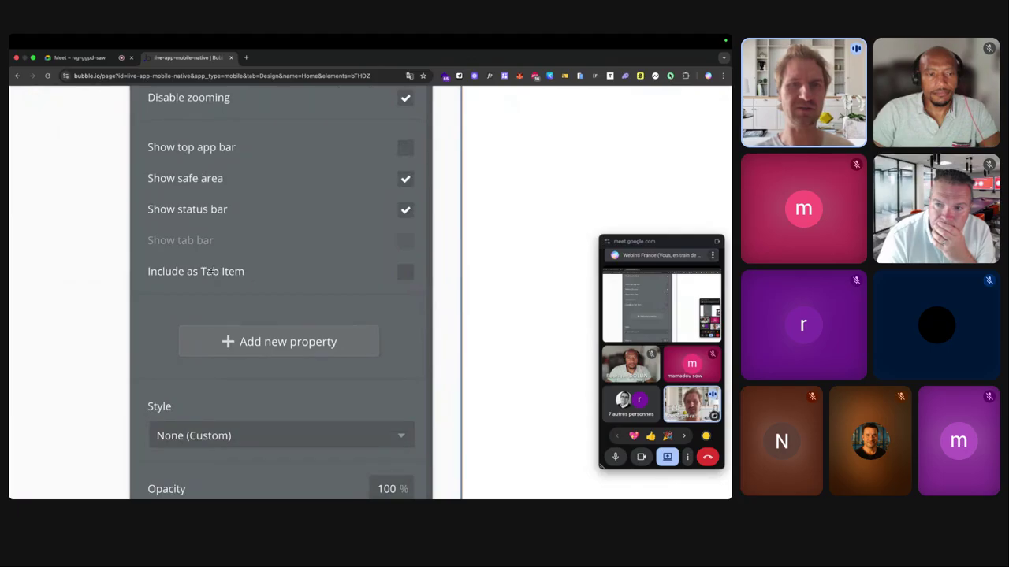
{"action": "scroll", "coordinate": [358, 402], "scroll_direction": "down", "scroll_amount": 5, "text": "ctrl"}
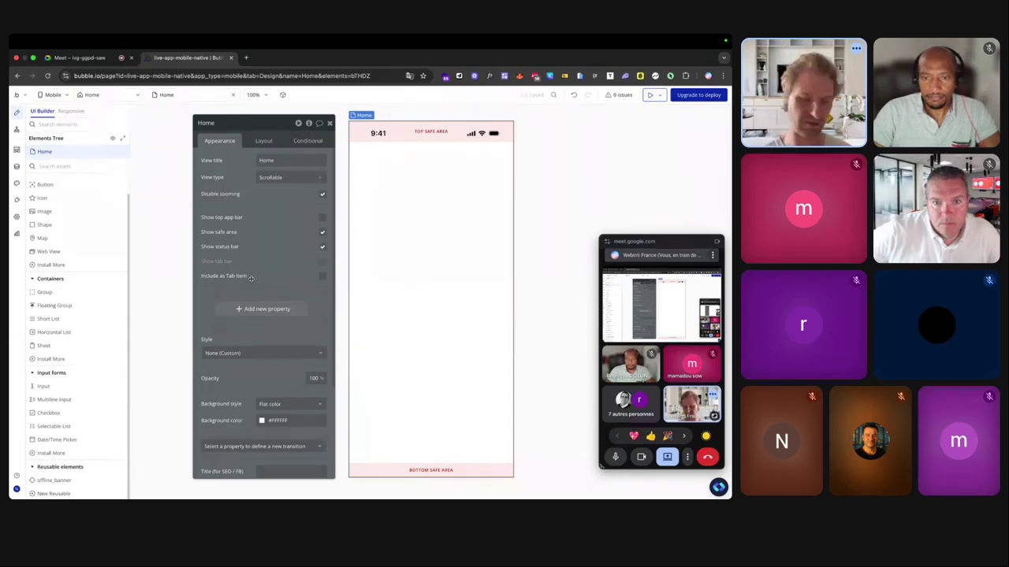
Include Home as a tab item labelled 'Accueil' with the home icon.
{"action": "left_click", "coordinate": [323, 277]}
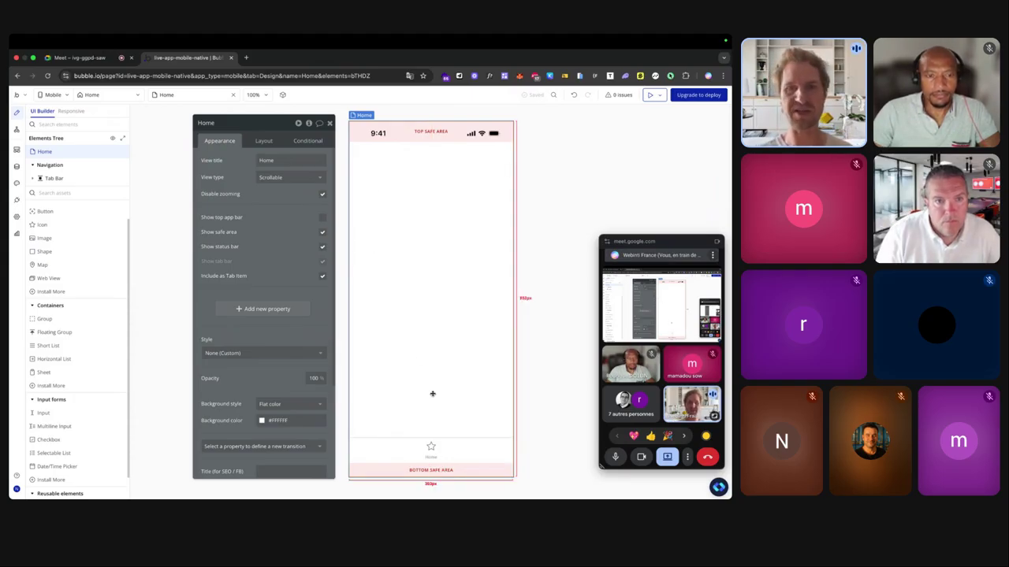
{"action": "left_click", "coordinate": [432, 450]}
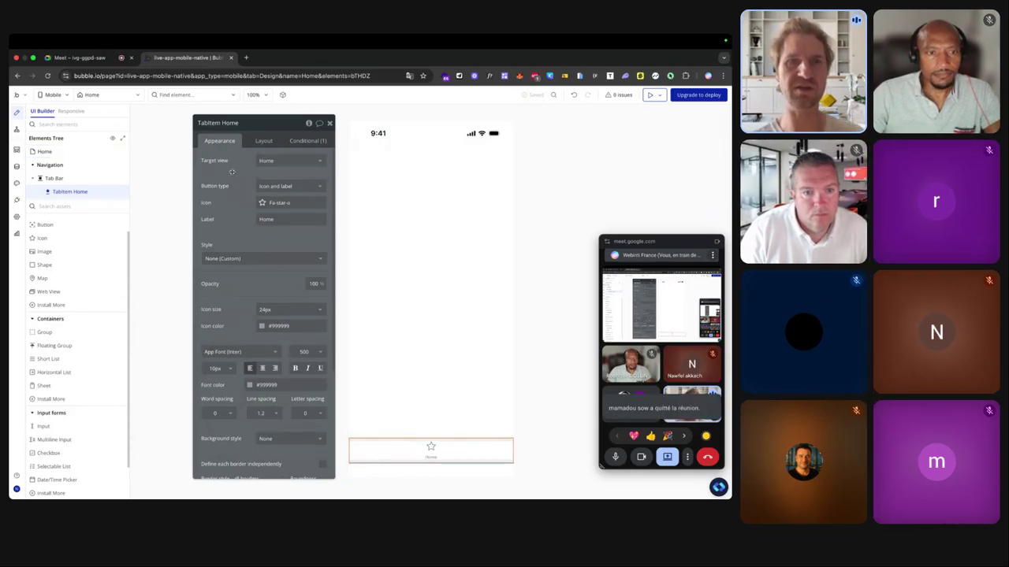
{"action": "double_click", "coordinate": [261, 219]}
{"action": "key", "text": "BackSpace"}
{"action": "type", "text": "Accueil"}
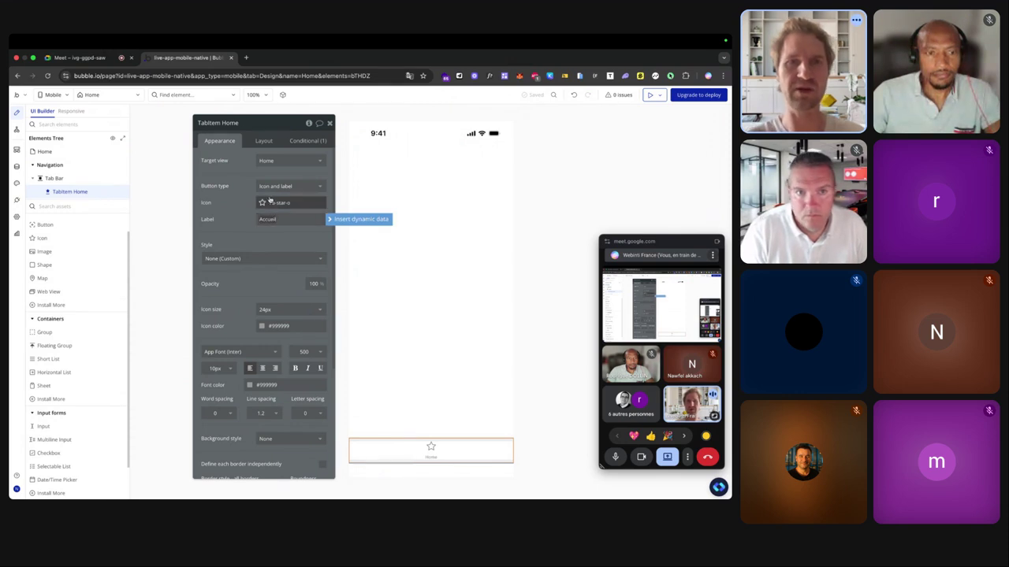
{"action": "left_click", "coordinate": [287, 203]}
{"action": "type", "text": "home"}
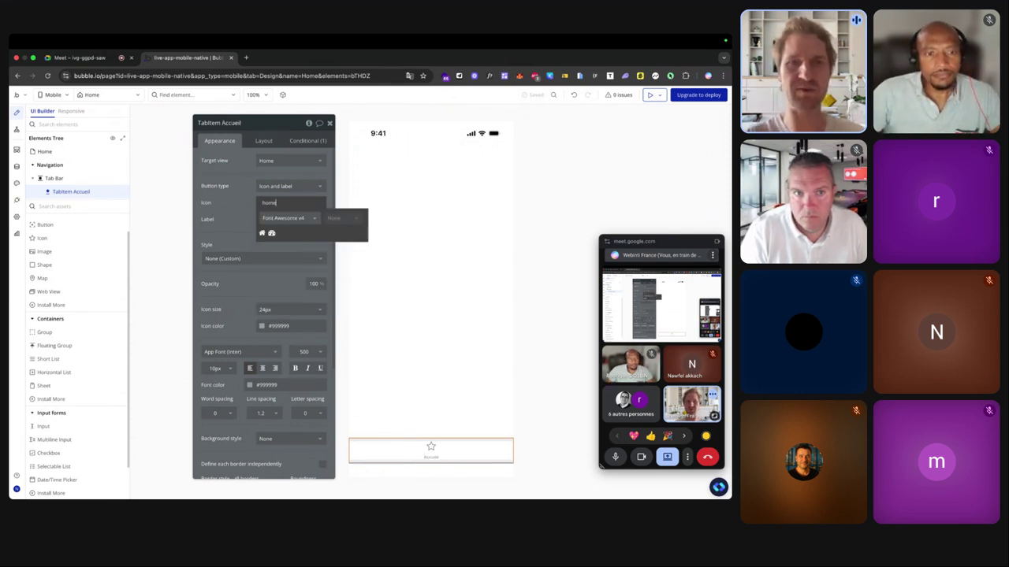
{"action": "left_click", "coordinate": [263, 232]}
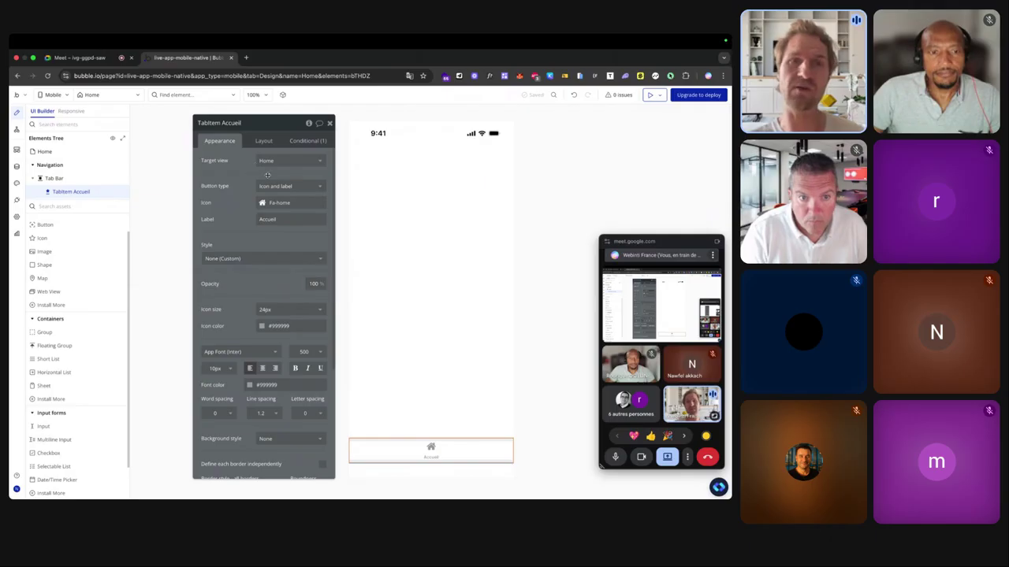
Keep Home as the tab's target view and close the tab item settings.
{"action": "scroll", "coordinate": [227, 160], "scroll_direction": "up", "scroll_amount": 5}
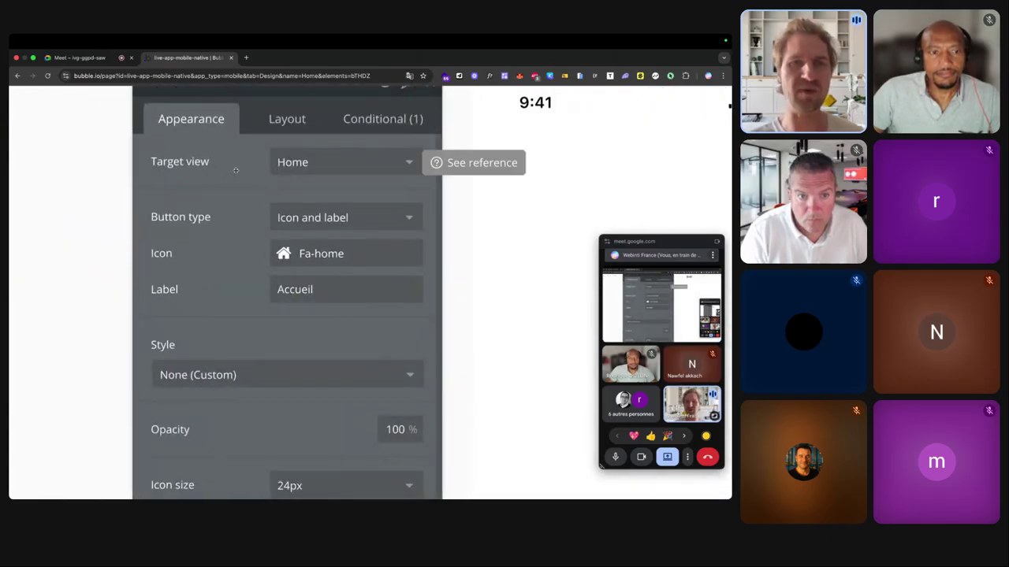
{"action": "scroll", "coordinate": [223, 171], "scroll_direction": "down", "scroll_amount": 5}
{"action": "left_click", "coordinate": [270, 161]}
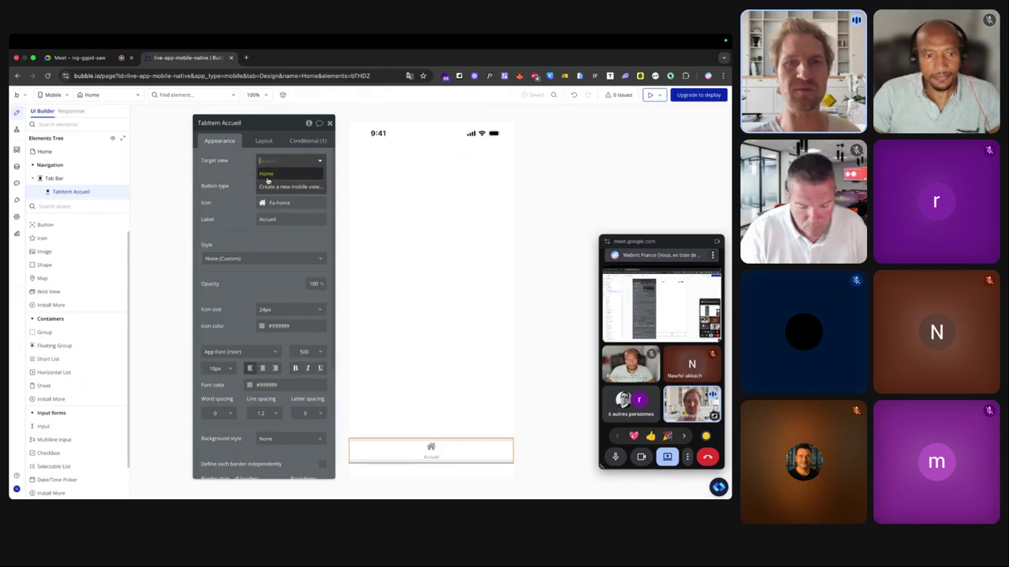
{"action": "left_click", "coordinate": [267, 174]}
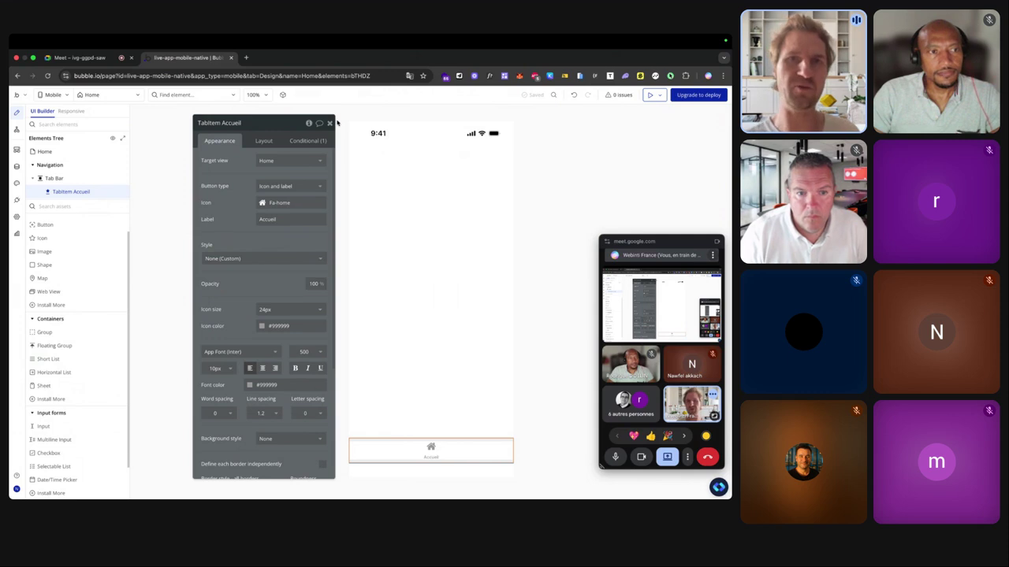
{"action": "left_click", "coordinate": [307, 140]}
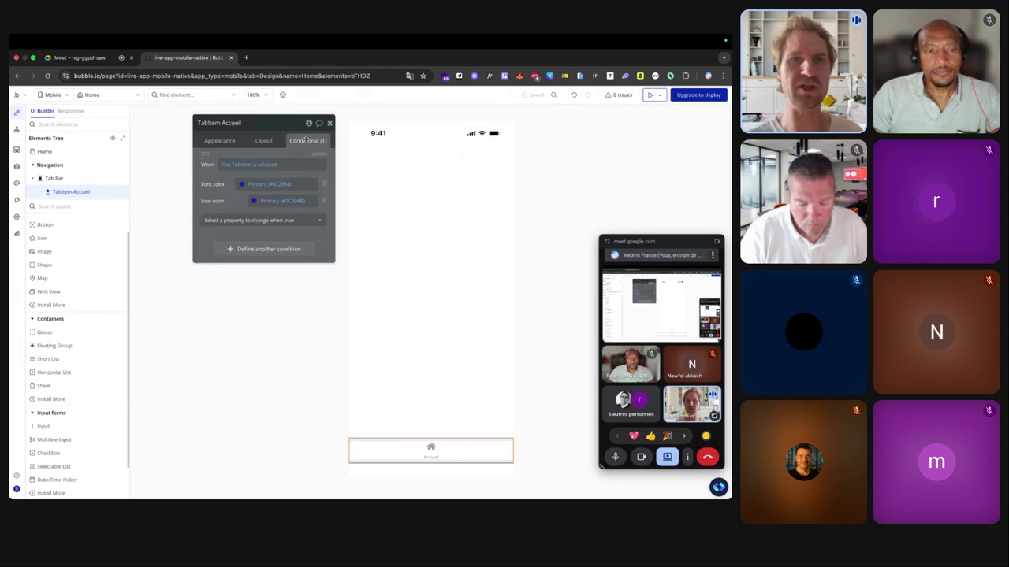
{"action": "left_click", "coordinate": [213, 140]}
{"action": "left_click", "coordinate": [329, 123]}
{"action": "double_click", "coordinate": [390, 167]}
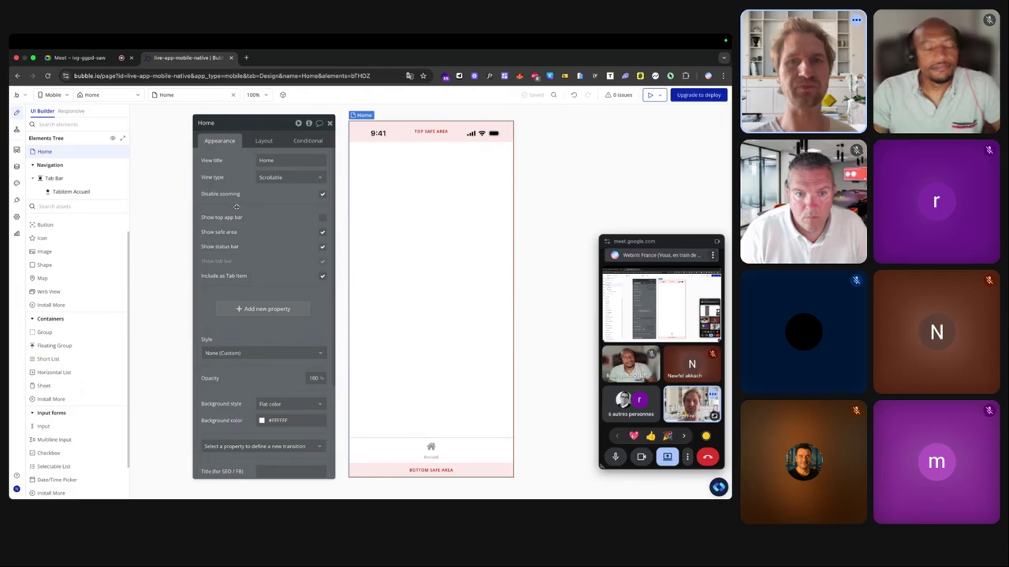
Change the Home view type from Scrollable to Not scrollable.
{"action": "scroll", "coordinate": [237, 313], "scroll_direction": "down", "scroll_amount": 3}
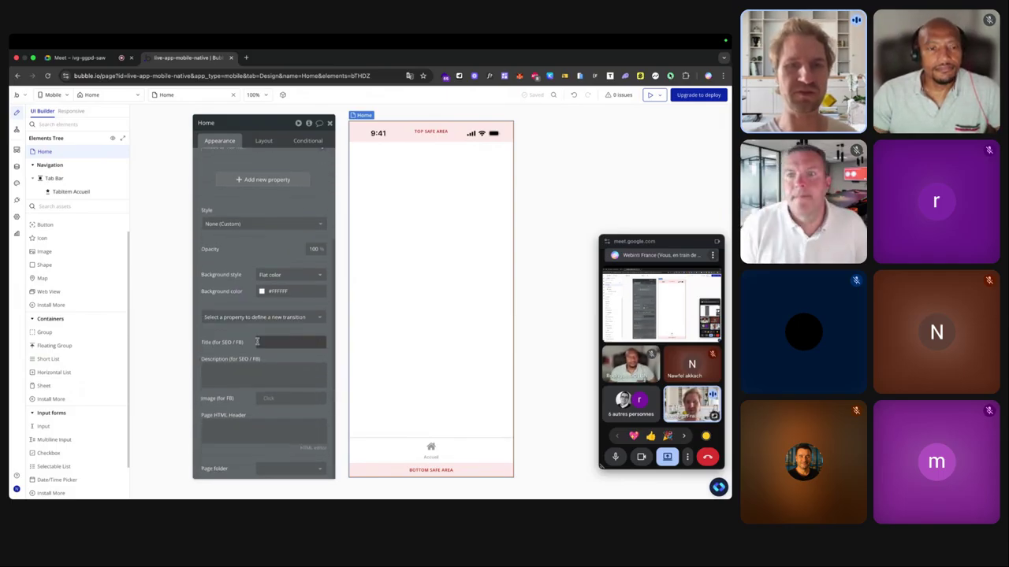
{"action": "scroll", "coordinate": [260, 347], "scroll_direction": "up", "scroll_amount": 3}
{"action": "scroll", "coordinate": [257, 343], "scroll_direction": "up", "scroll_amount": 1}
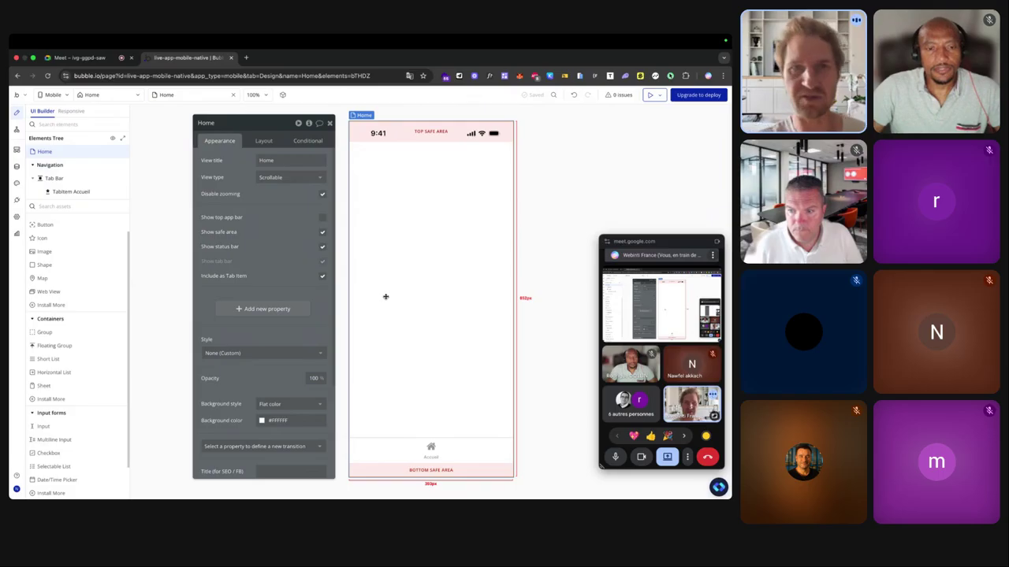
{"action": "left_click", "coordinate": [289, 176]}
{"action": "left_click", "coordinate": [274, 213]}
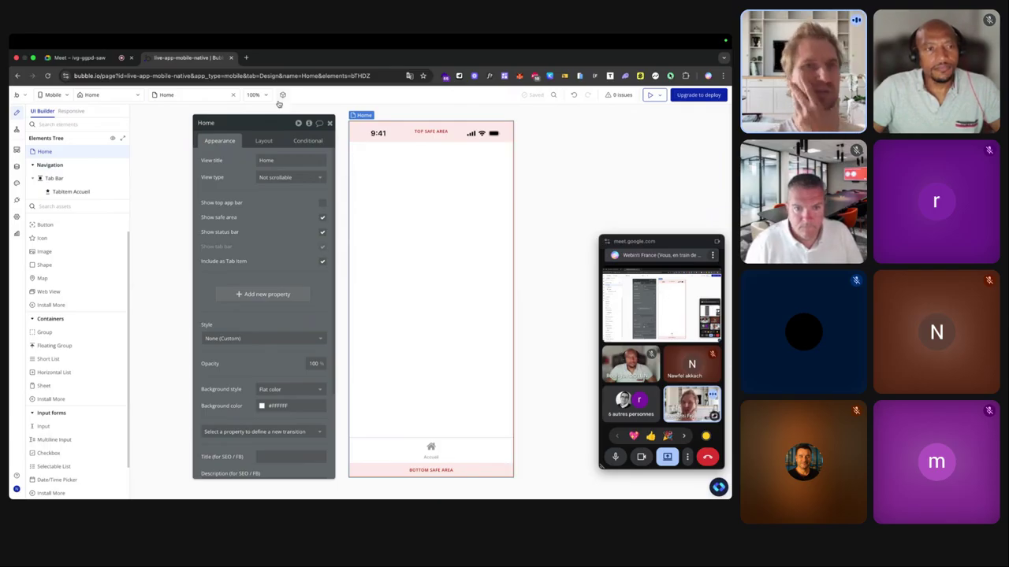
Search Google Images for 'splashscreen netflix' in a new tab, then return to Bubble.
{"action": "left_click", "coordinate": [245, 57]}
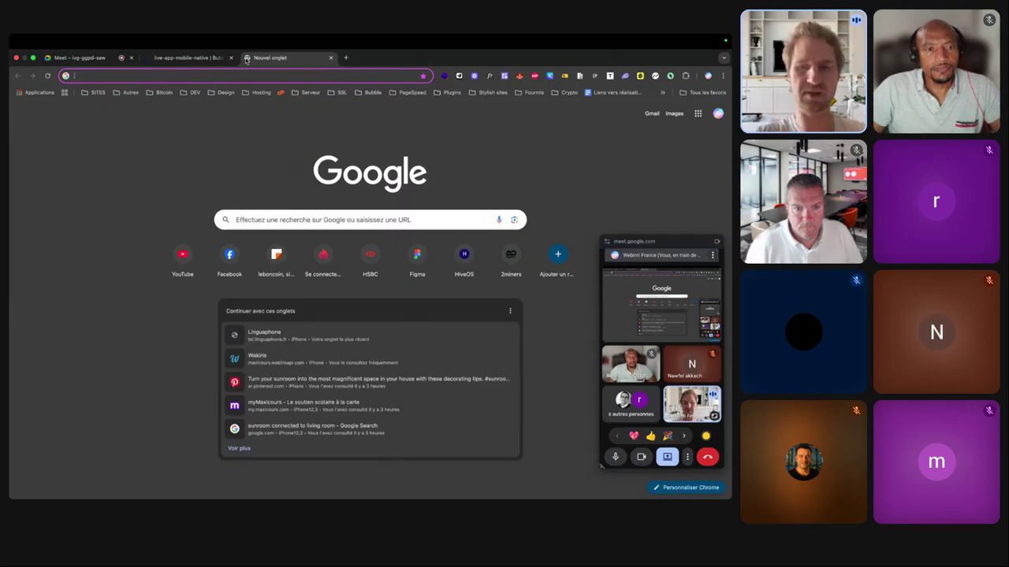
{"action": "type", "text": "splas"}
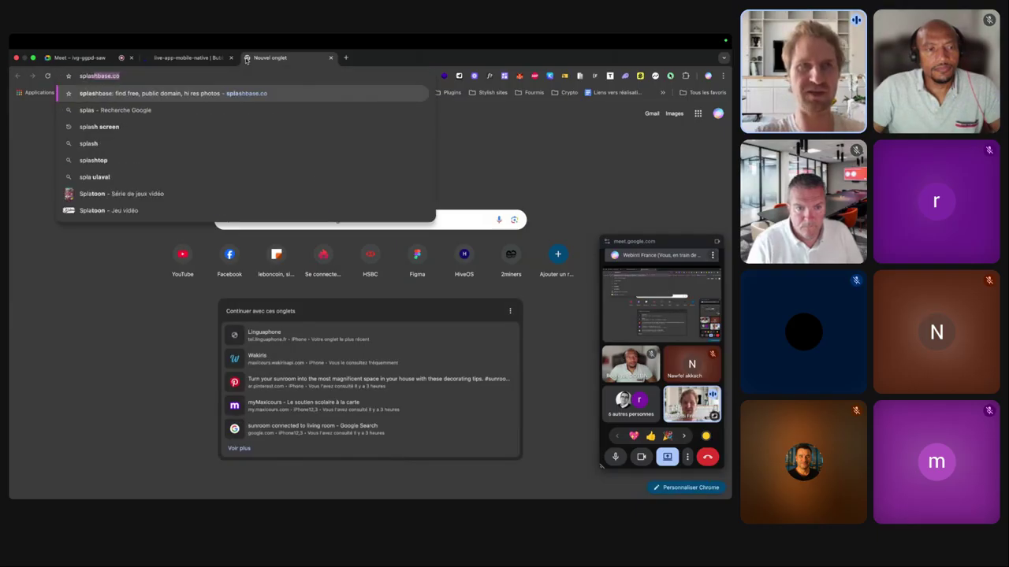
{"action": "type", "text": "hcrenn"}
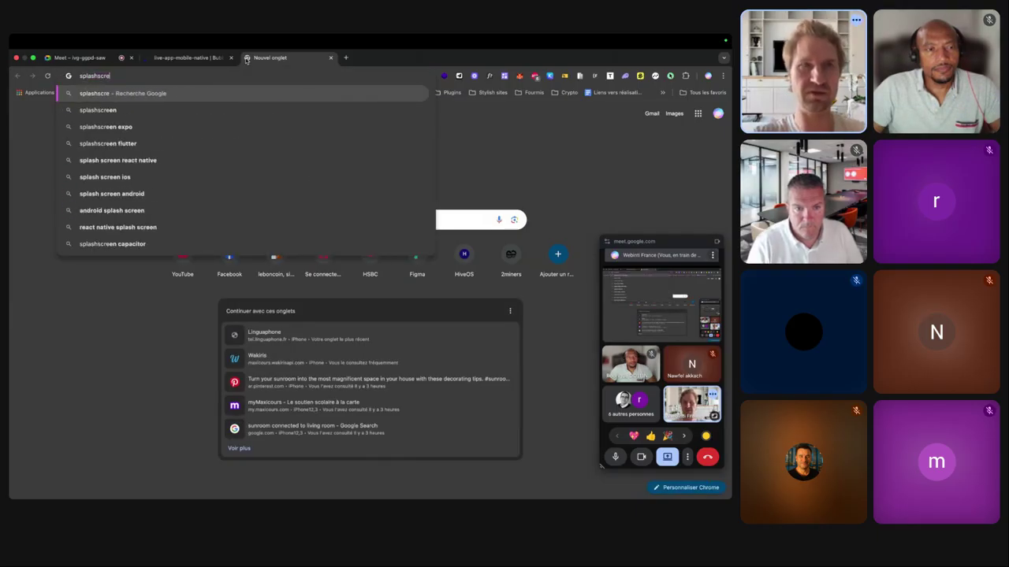
{"action": "key", "text": "BackSpace"}
{"action": "key", "text": "BackSpace"}
{"action": "type", "text": "en netflix"}
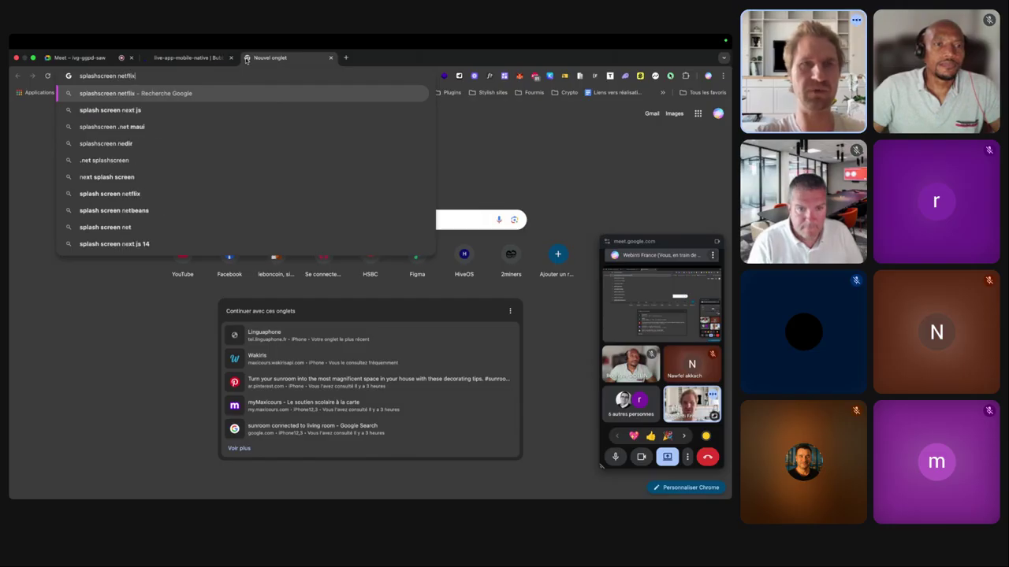
{"action": "key", "text": "Return"}
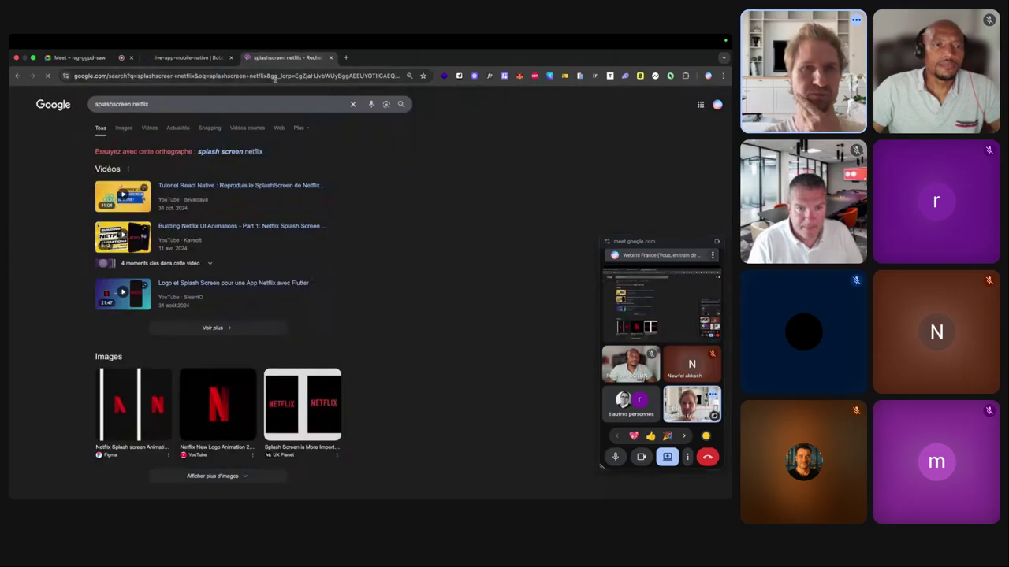
{"action": "left_click", "coordinate": [319, 393]}
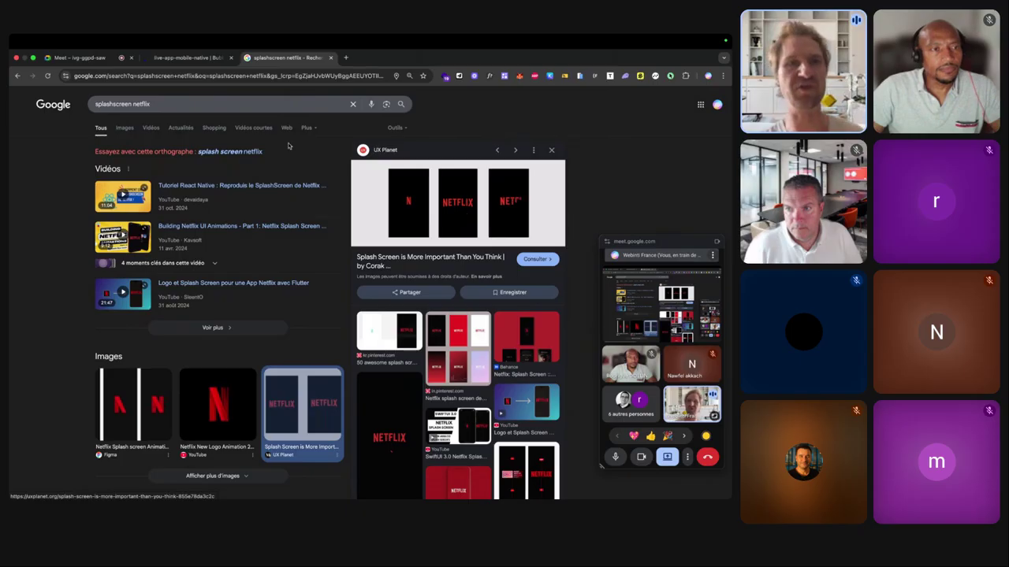
{"action": "left_click", "coordinate": [124, 128]}
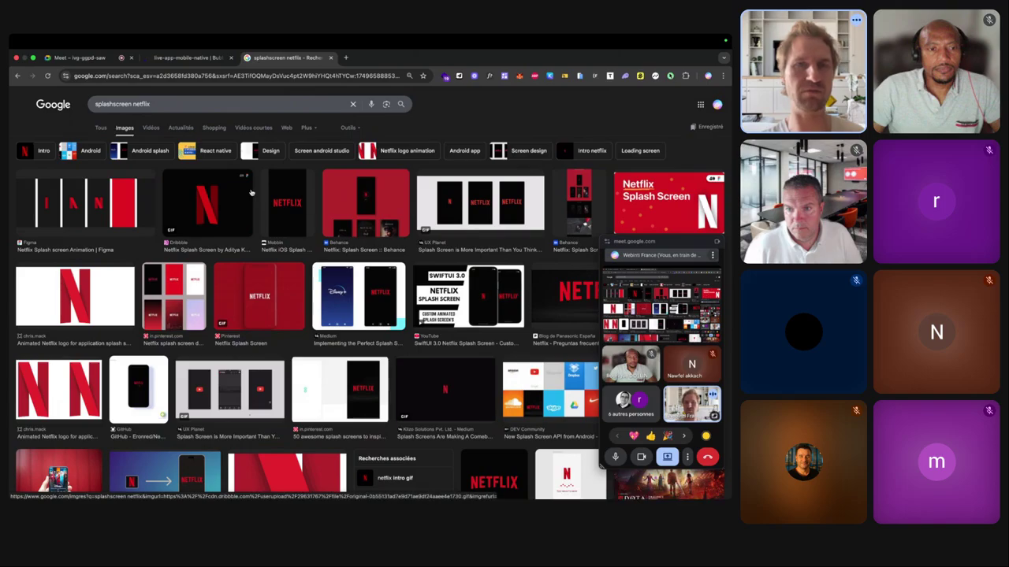
{"action": "left_click", "coordinate": [179, 59]}
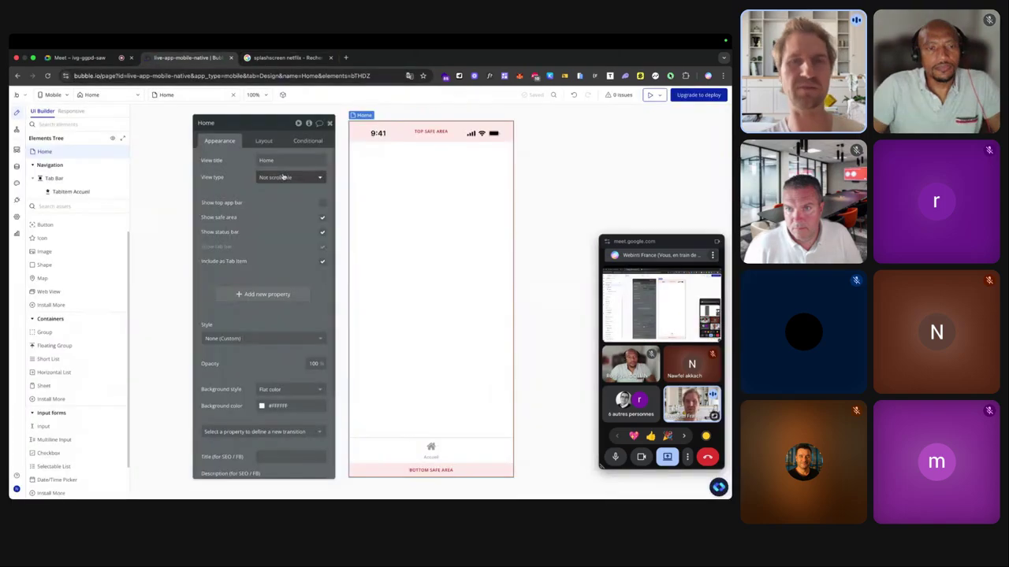
Switch the Home view type to Vertical List and select the new VerticalList A.
{"action": "left_click", "coordinate": [290, 178]}
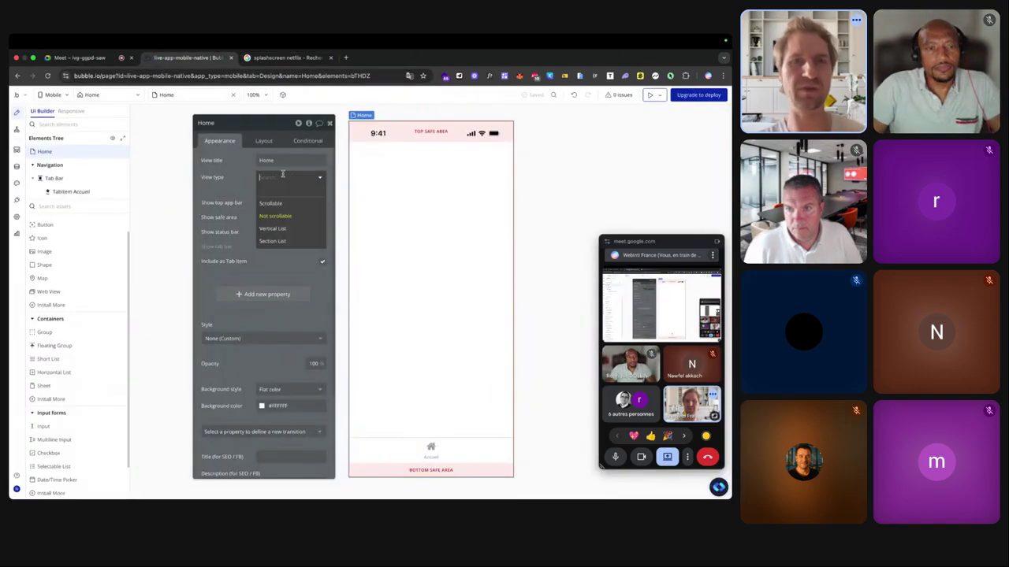
{"action": "left_click", "coordinate": [279, 228]}
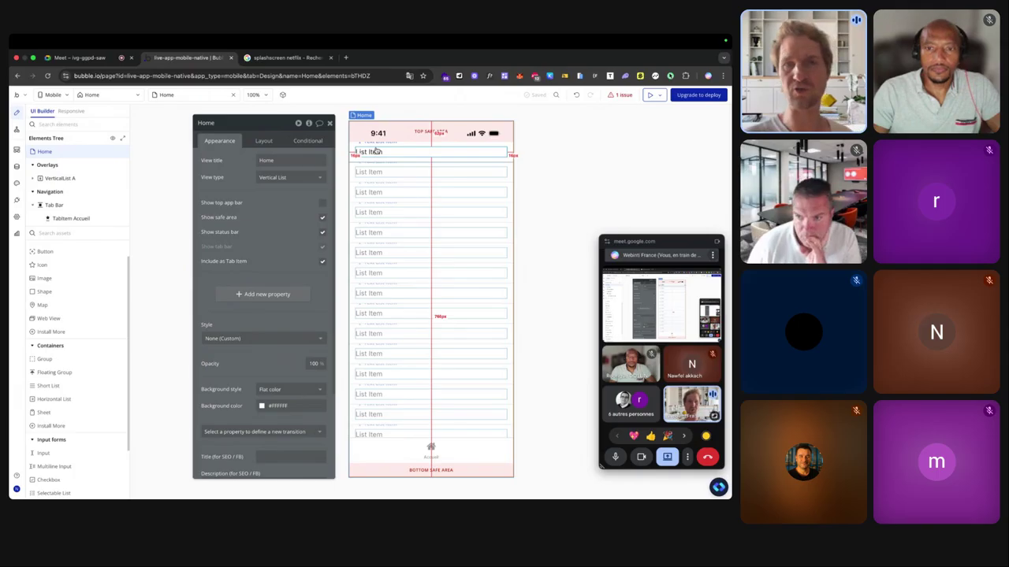
{"action": "left_click", "coordinate": [378, 190]}
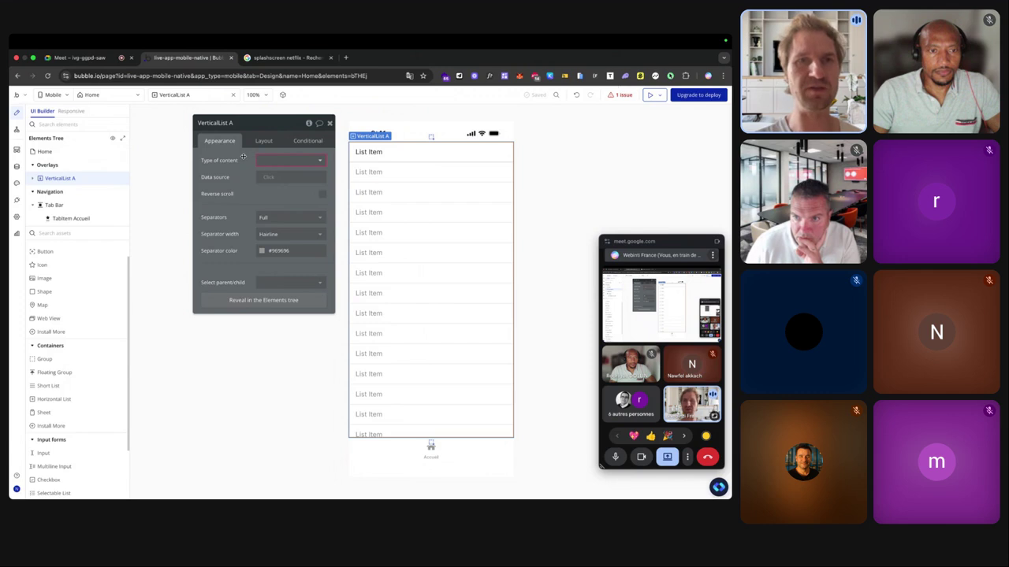
{"action": "scroll", "coordinate": [244, 157], "scroll_direction": "up", "scroll_amount": 3}
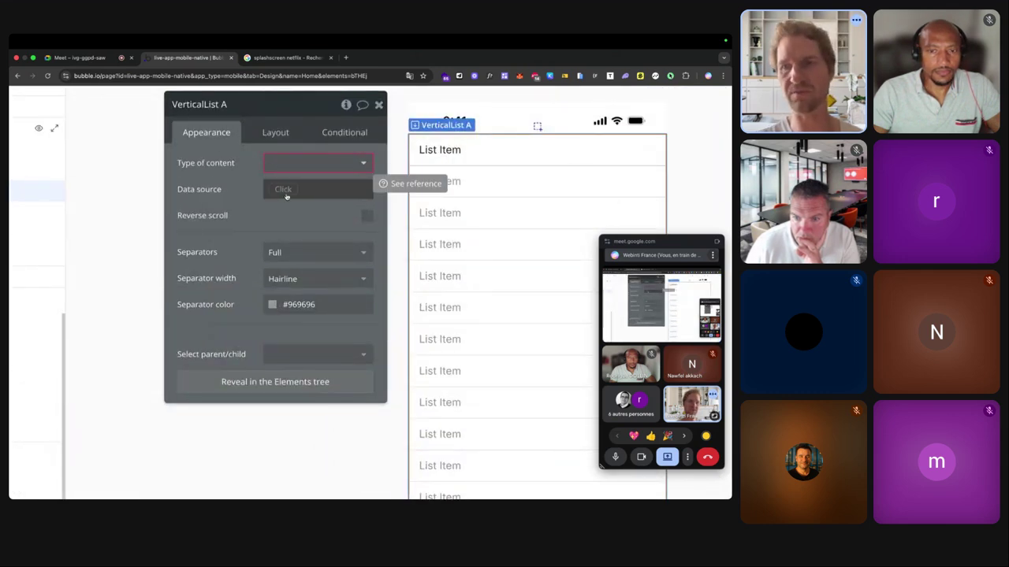
Try separator widths 1, 2 and 0 on VerticalList A, settling back on width 1.
{"action": "scroll", "coordinate": [286, 196], "scroll_direction": "down", "scroll_amount": 3}
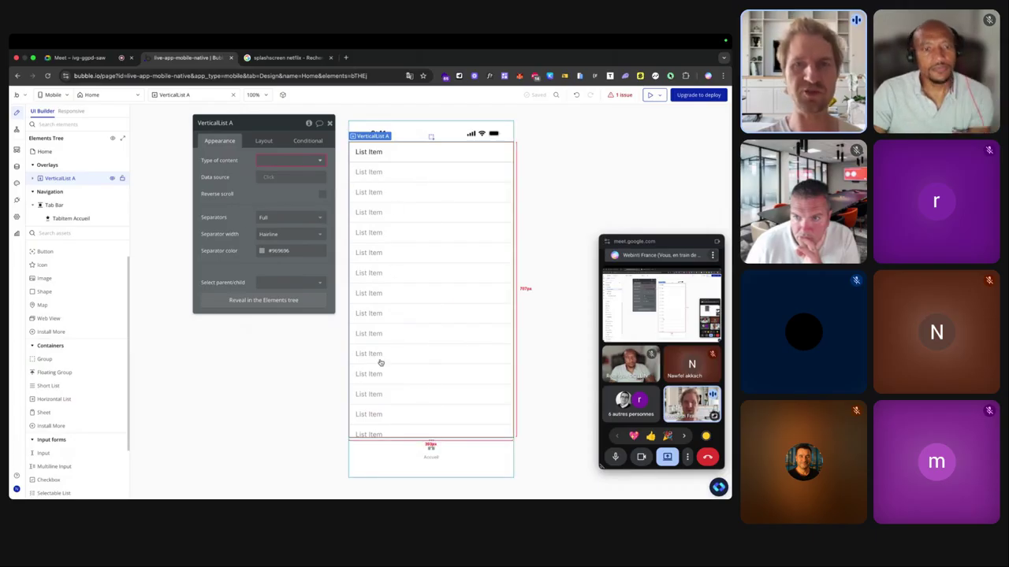
{"action": "left_click", "coordinate": [268, 234]}
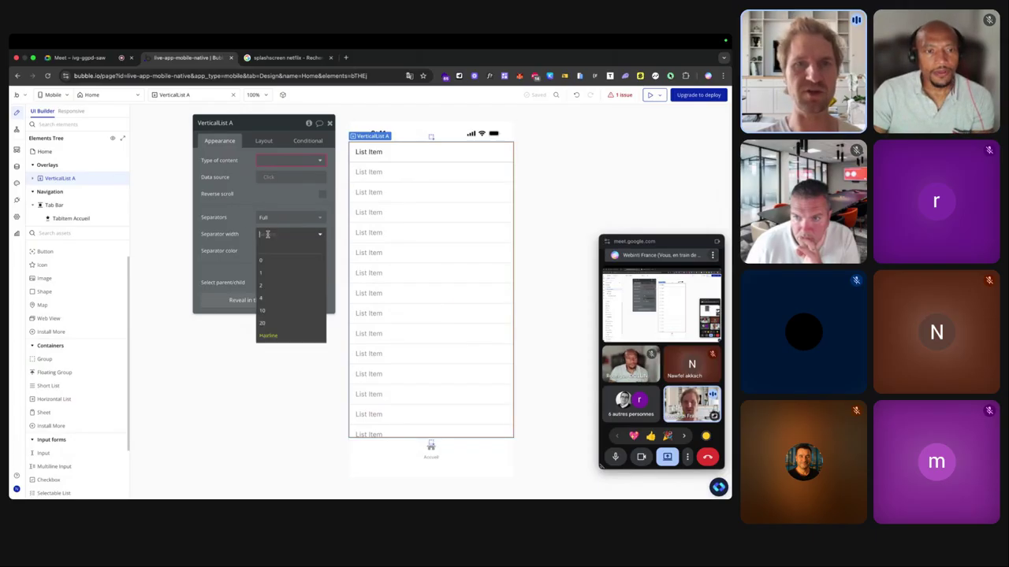
{"action": "left_click", "coordinate": [270, 274]}
{"action": "left_click", "coordinate": [284, 234]}
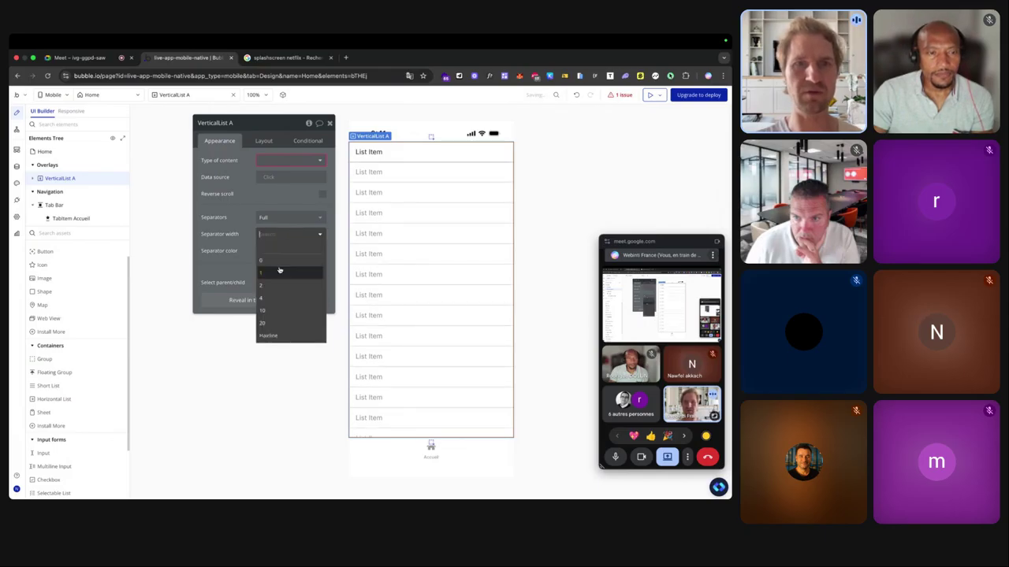
{"action": "left_click", "coordinate": [273, 286]}
{"action": "left_click", "coordinate": [272, 234]}
{"action": "left_click", "coordinate": [275, 260]}
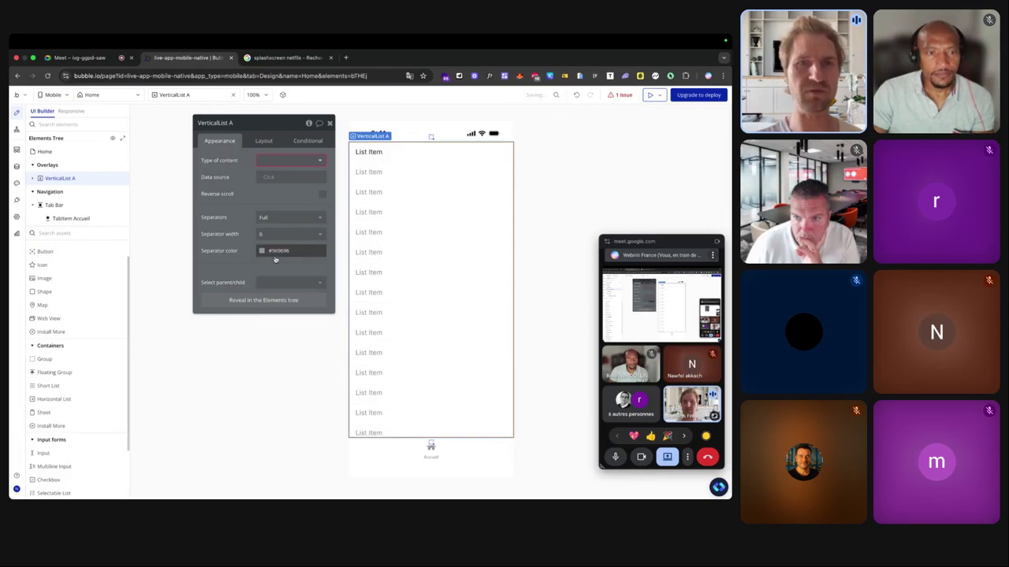
{"action": "left_click", "coordinate": [262, 250]}
{"action": "left_click", "coordinate": [248, 248]}
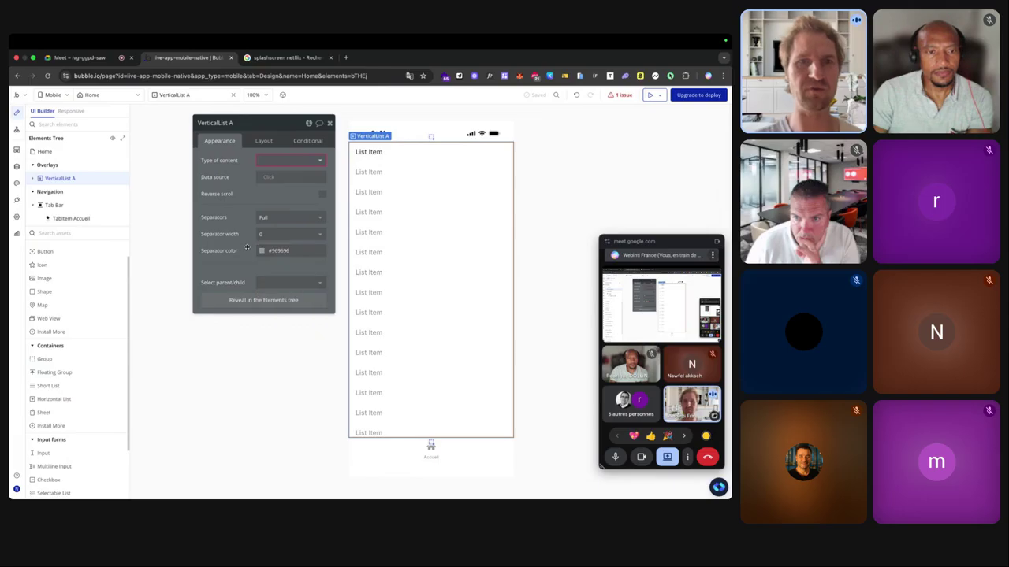
{"action": "left_click", "coordinate": [271, 234]}
{"action": "left_click", "coordinate": [264, 273]}
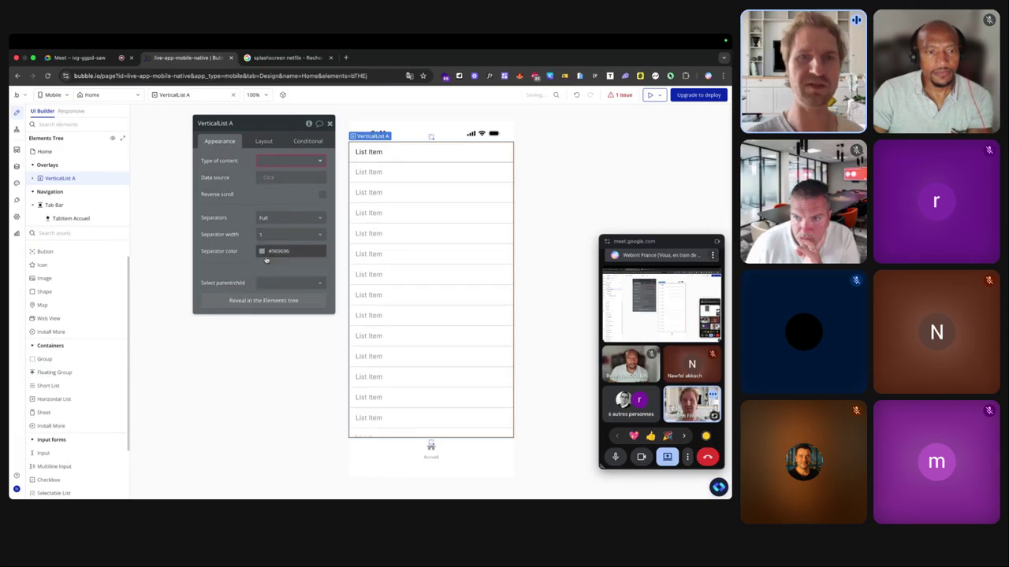
Try inset and no separators, then restore Full-width separators.
{"action": "left_click", "coordinate": [277, 218]}
{"action": "left_click", "coordinate": [275, 259]}
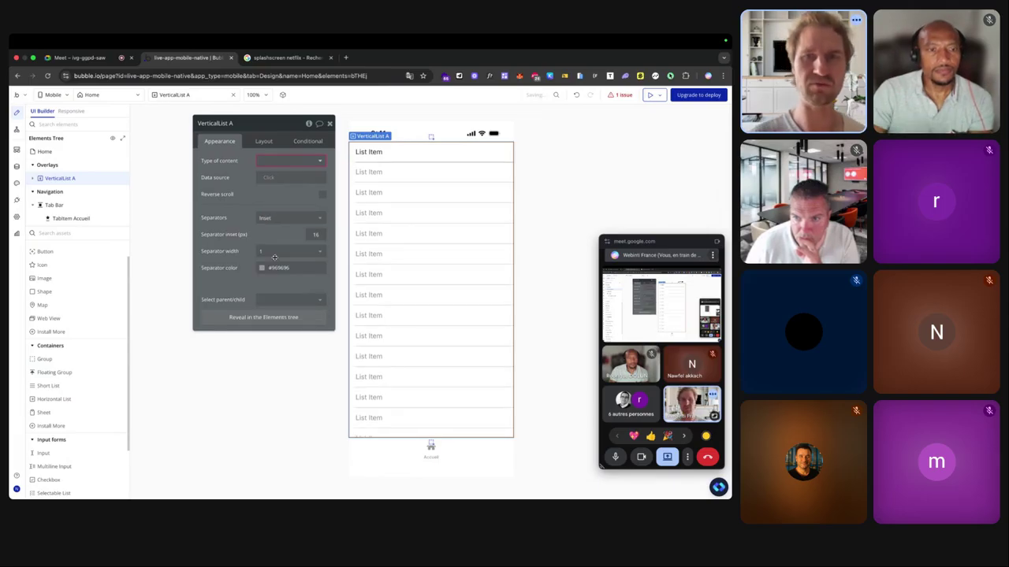
{"action": "left_click", "coordinate": [289, 219]}
{"action": "left_click", "coordinate": [266, 243]}
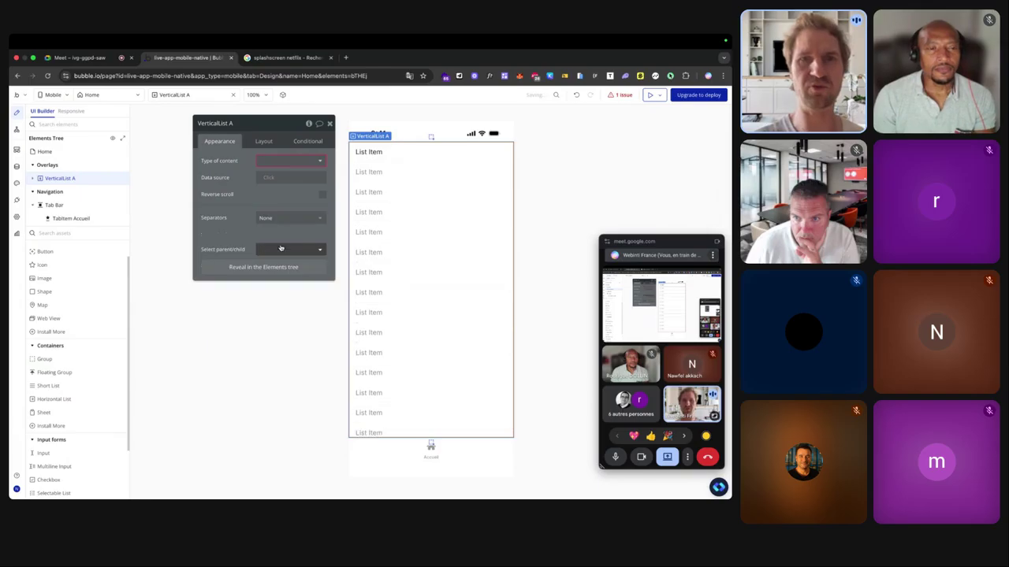
{"action": "left_click", "coordinate": [291, 217]}
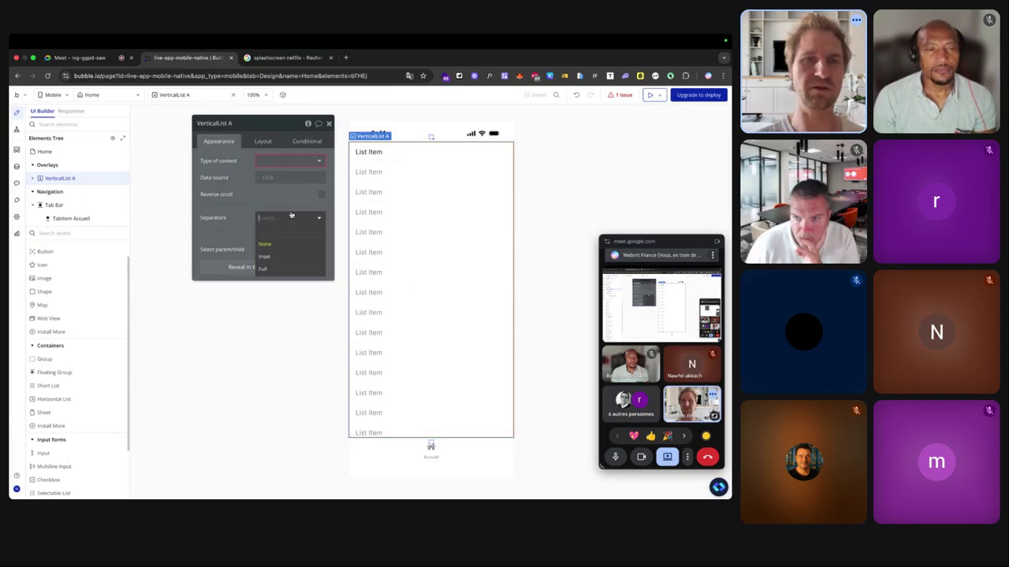
{"action": "left_click", "coordinate": [264, 268]}
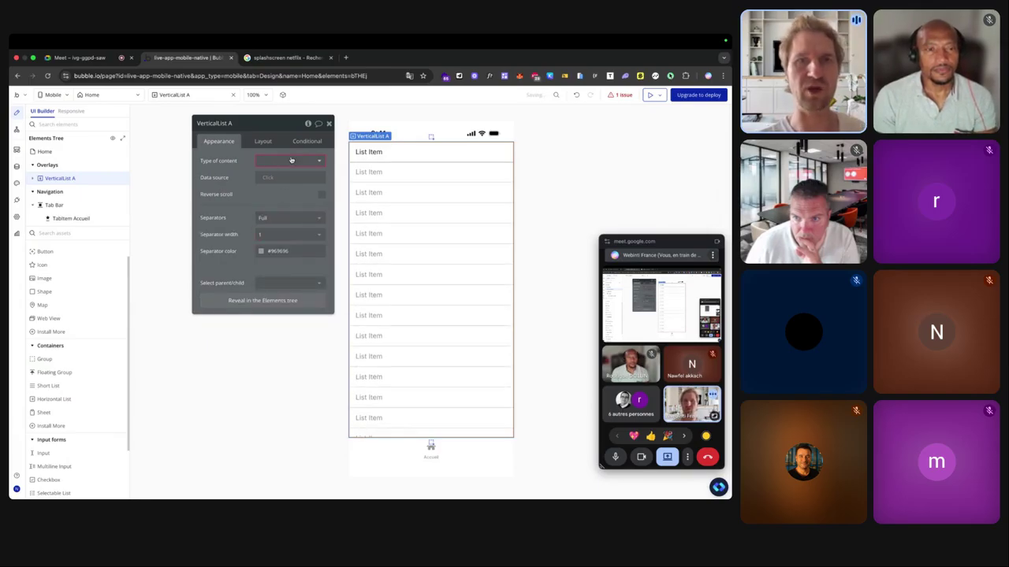
Set the Home page's view type to Section List.
{"action": "left_click", "coordinate": [355, 179]}
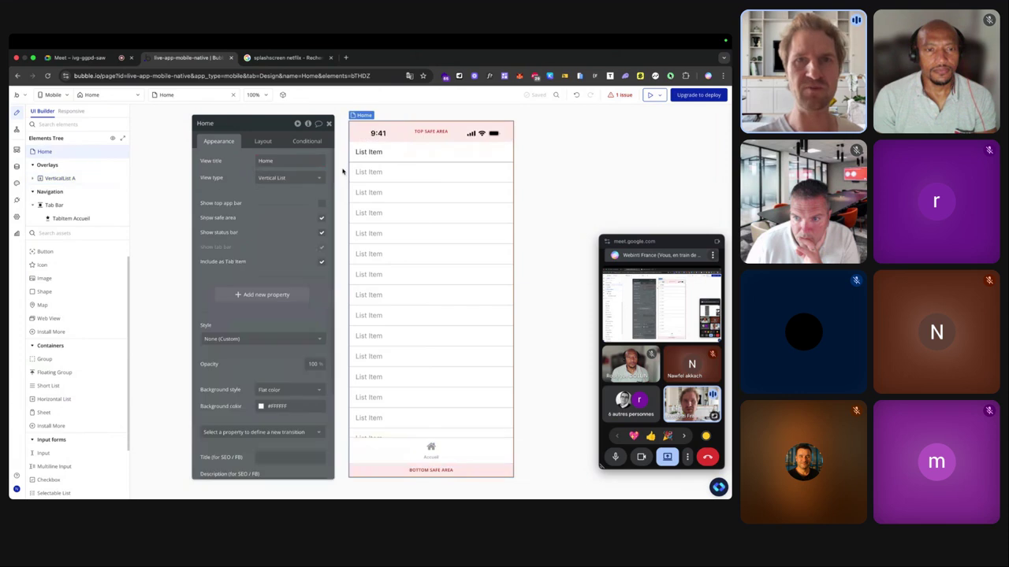
{"action": "left_click", "coordinate": [280, 178]}
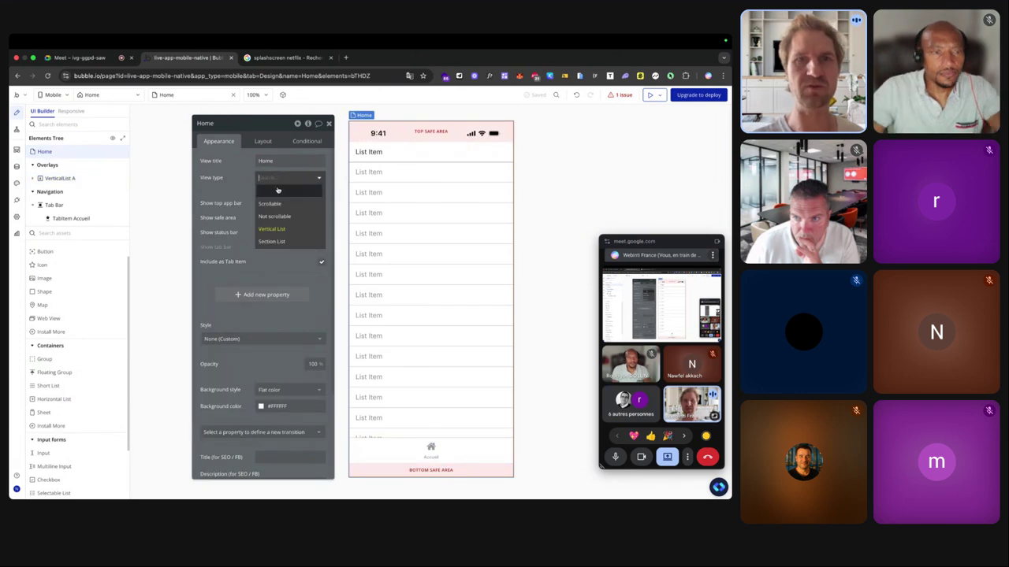
{"action": "left_click", "coordinate": [272, 241]}
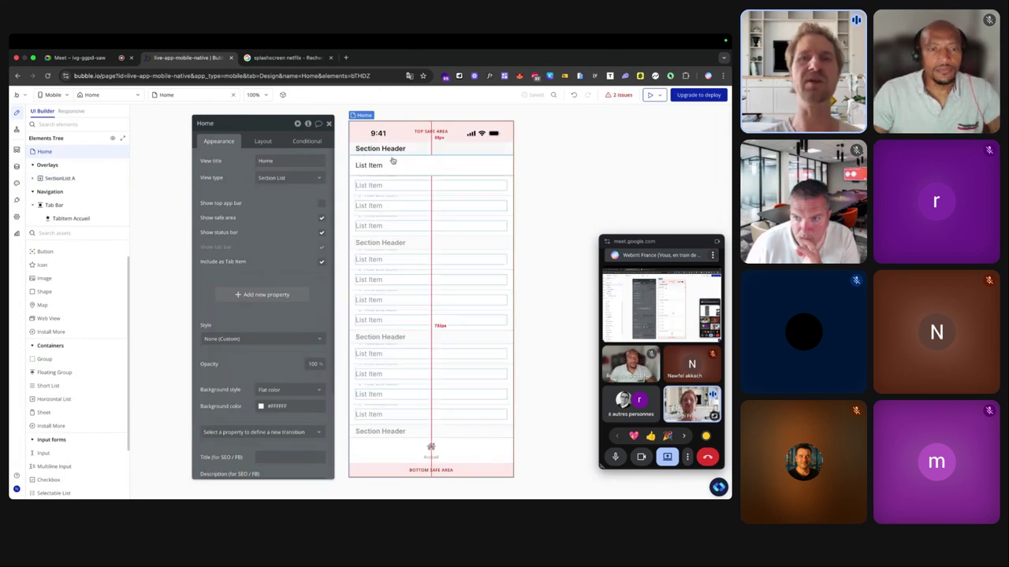
{"action": "scroll", "coordinate": [390, 153], "scroll_direction": "up", "scroll_amount": 5}
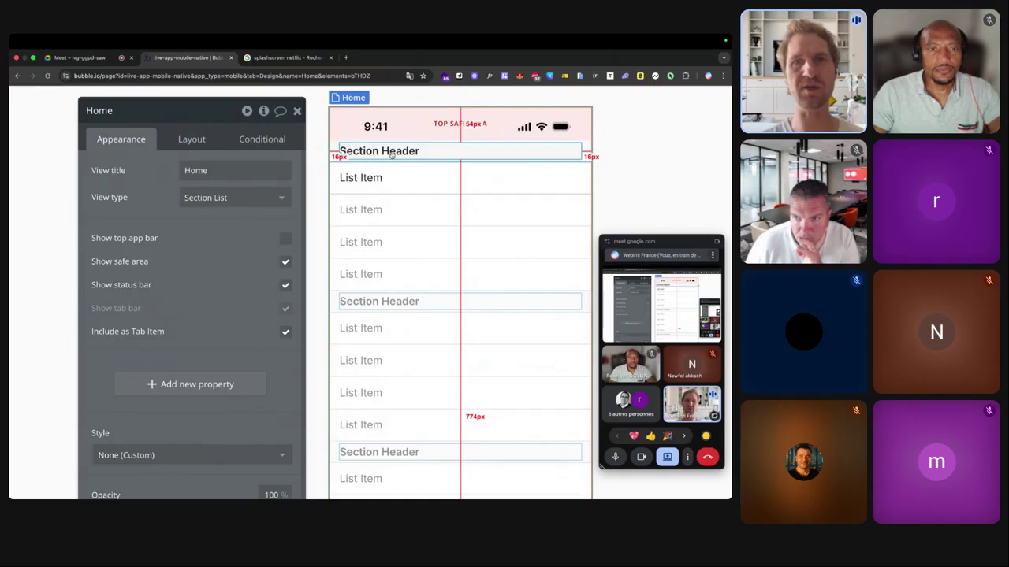
{"action": "scroll", "coordinate": [357, 249], "scroll_direction": "down", "scroll_amount": 5}
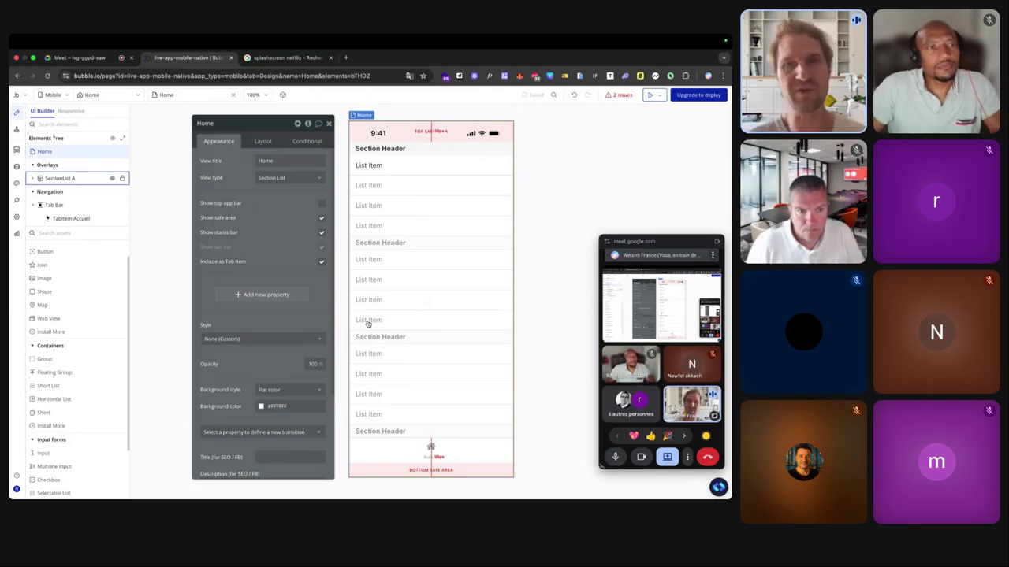
Inspect the section list, then change the Home view type to Scrollable.
{"action": "left_click", "coordinate": [371, 165]}
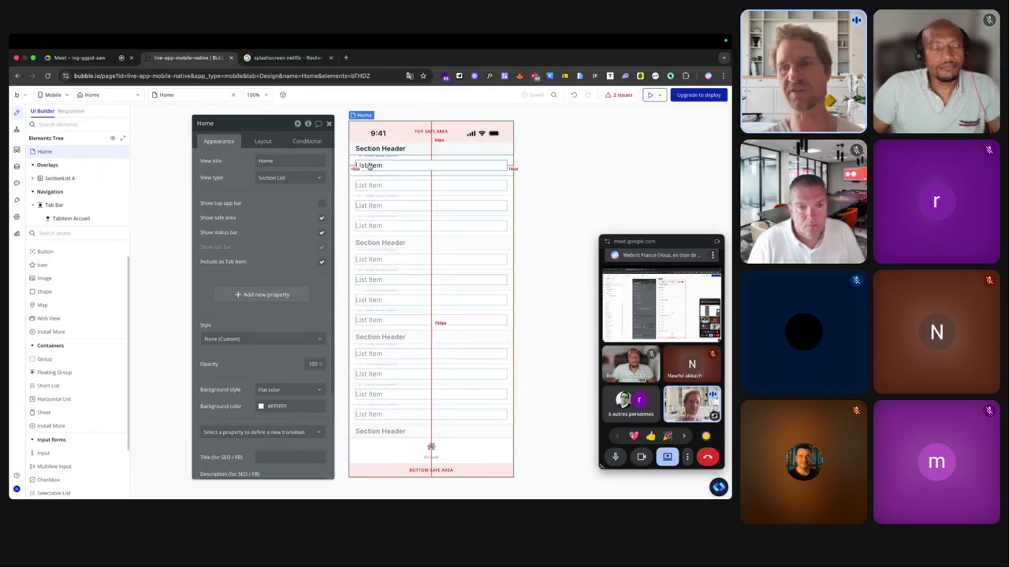
{"action": "left_click", "coordinate": [369, 165]}
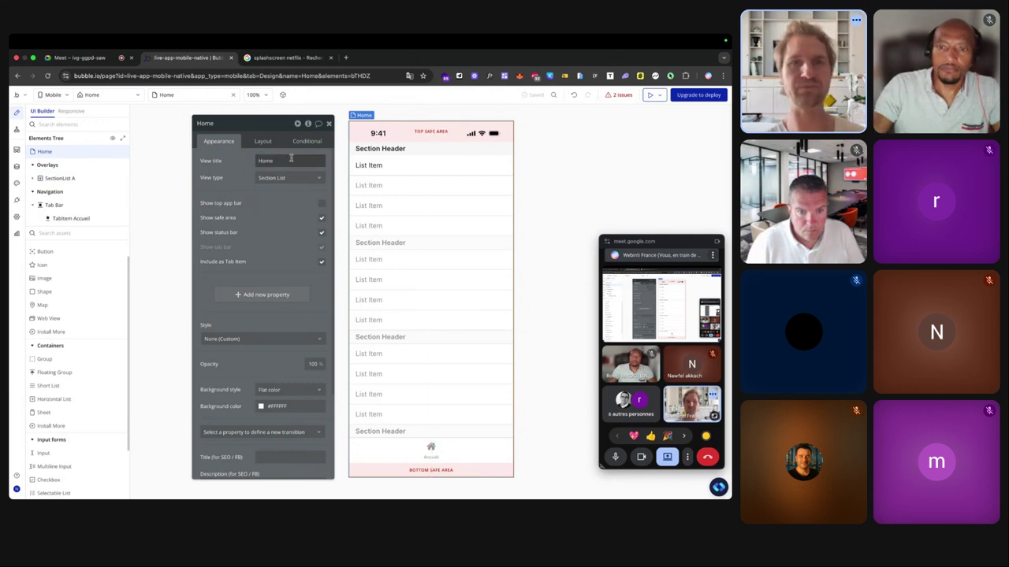
{"action": "left_click", "coordinate": [271, 178]}
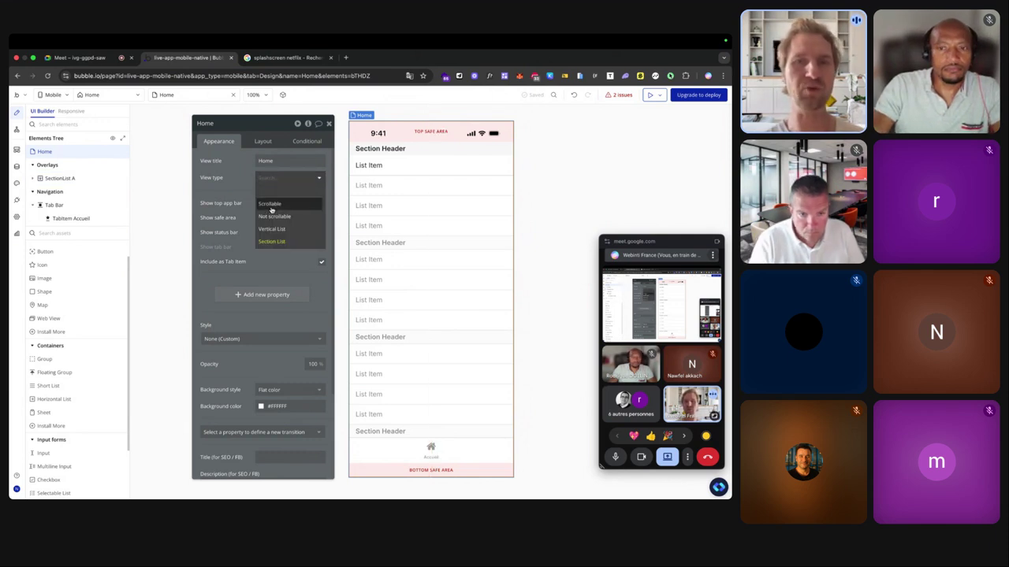
{"action": "left_click", "coordinate": [271, 205]}
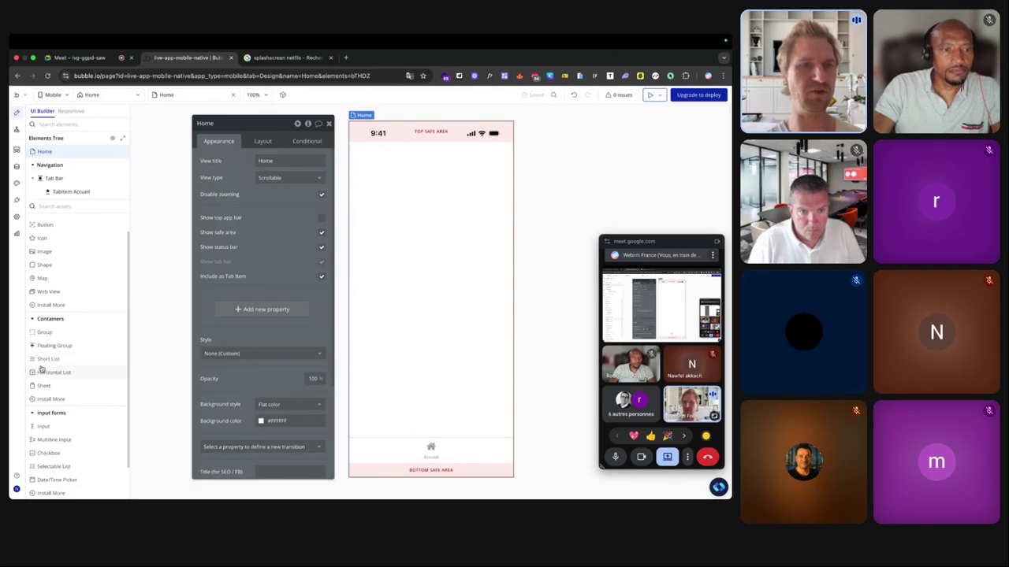
Drag a Short List from the Containers palette onto the top of the Home view.
{"action": "left_click_drag", "start_coordinate": [44, 362], "coordinate": [401, 288]}
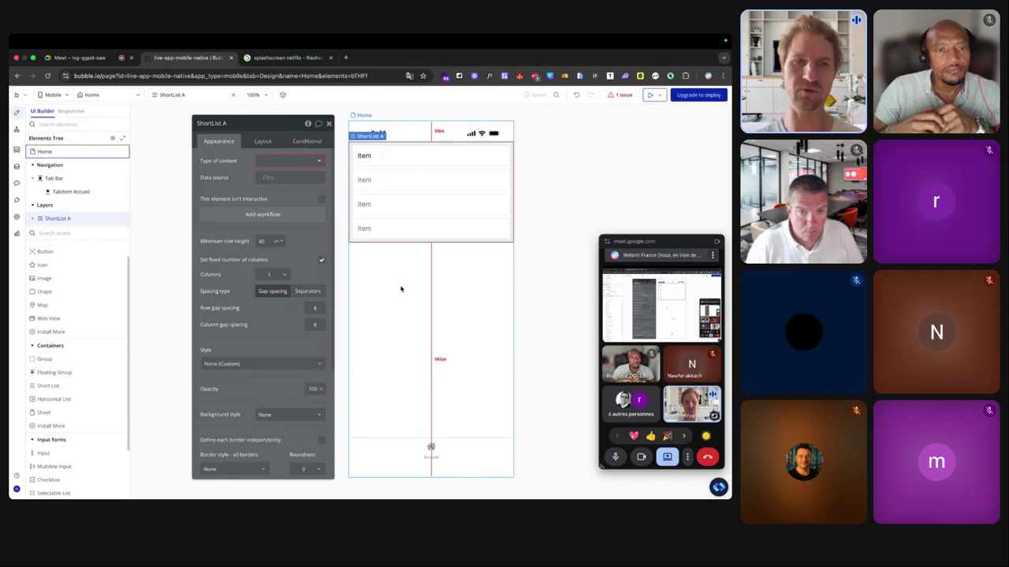
{"action": "scroll", "coordinate": [79, 355], "scroll_direction": "down", "scroll_amount": 3}
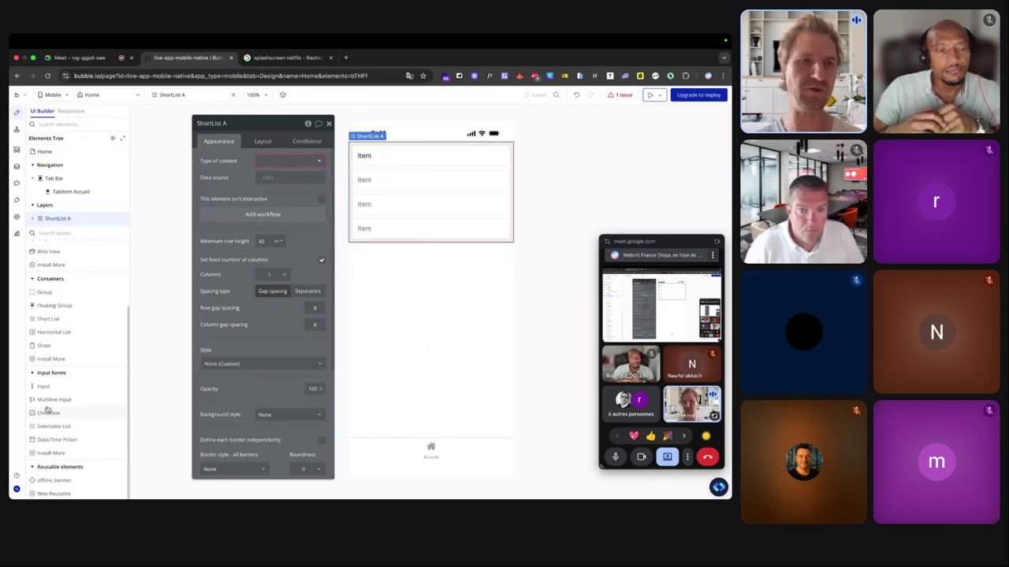
{"action": "scroll", "coordinate": [48, 402], "scroll_direction": "up", "scroll_amount": 5, "text": "ctrl"}
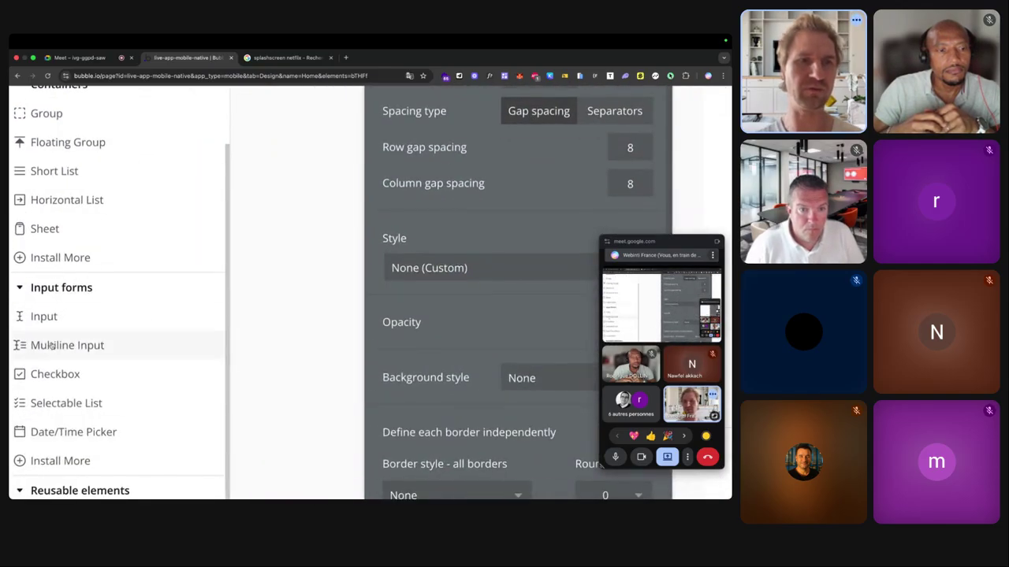
{"action": "scroll", "coordinate": [45, 403], "scroll_direction": "down", "scroll_amount": 5, "text": "ctrl"}
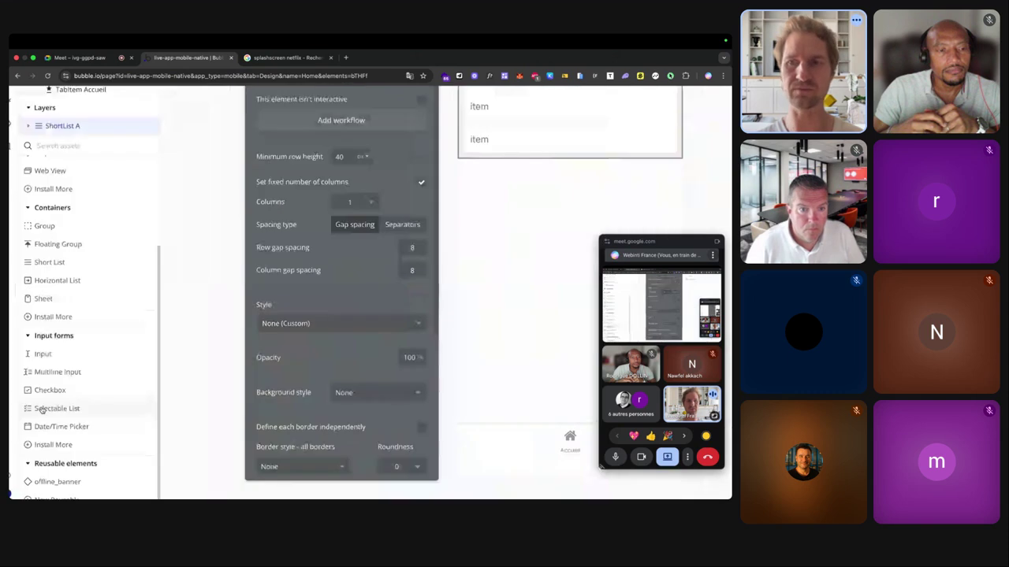
{"action": "scroll", "coordinate": [44, 409], "scroll_direction": "down", "scroll_amount": 3, "text": "ctrl"}
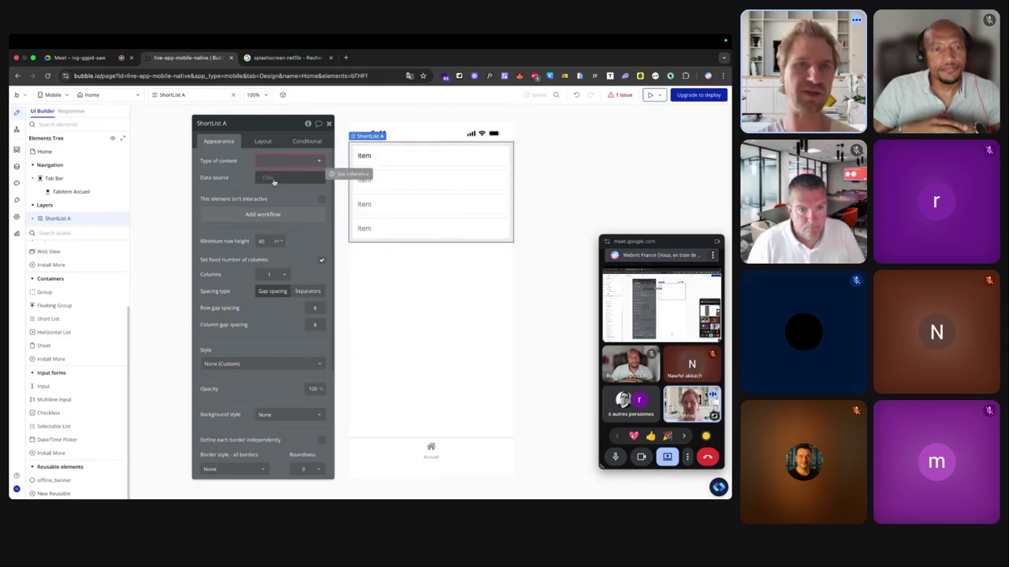
Select the short list's ShortListItem A cell and open the app preview.
{"action": "left_click", "coordinate": [361, 155]}
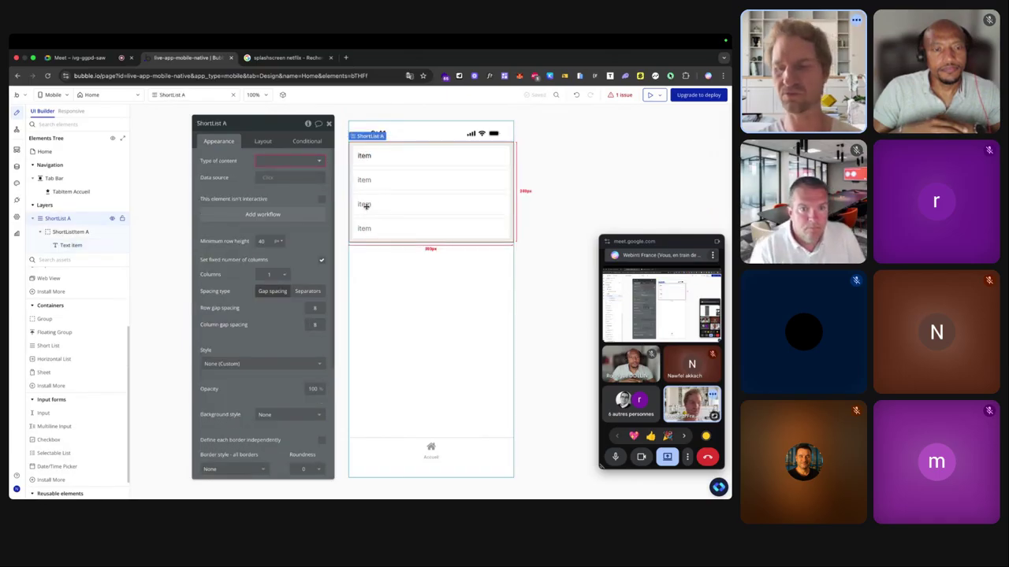
{"action": "left_click", "coordinate": [385, 155]}
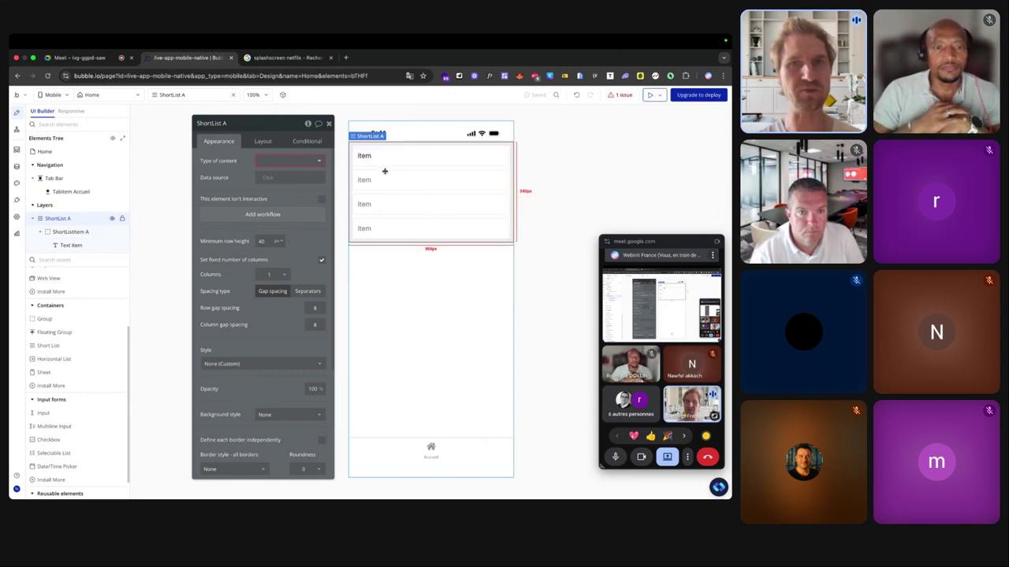
{"action": "left_click", "coordinate": [651, 94]}
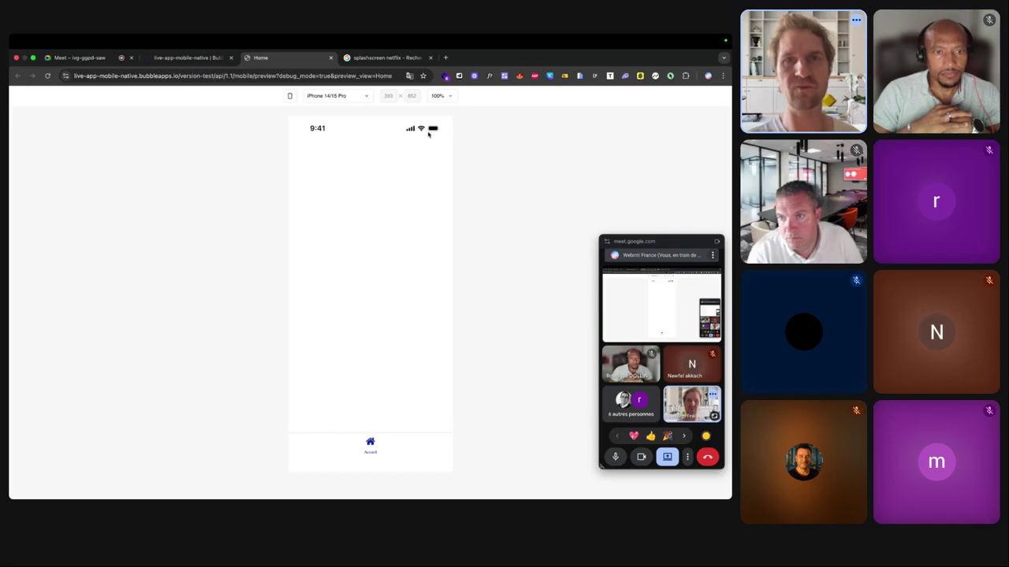
Show the preview in an iPhone frame and try iPhone 13/14, Galaxy S21 Plus and Galaxy S21.
{"action": "left_click", "coordinate": [374, 458]}
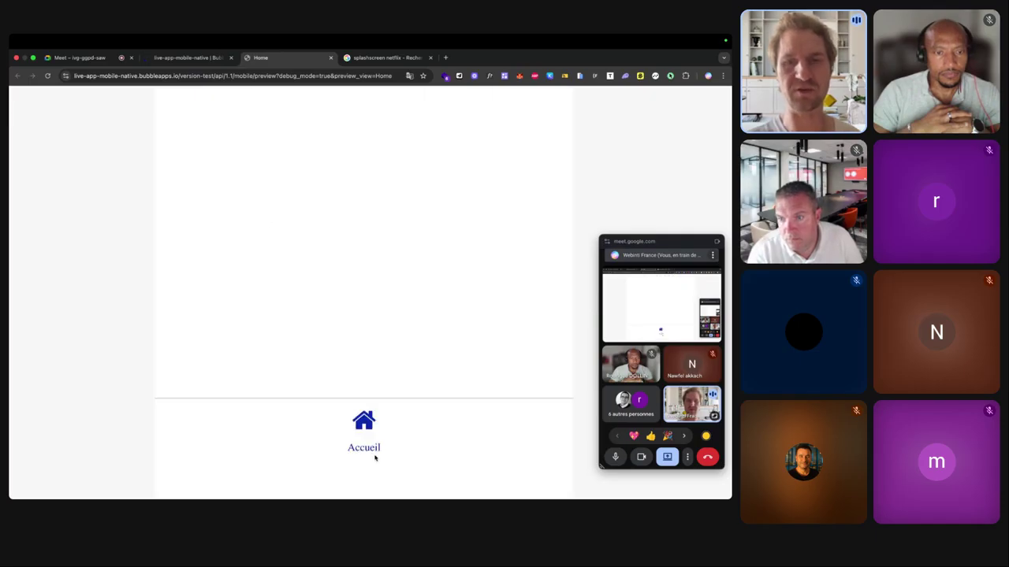
{"action": "left_click", "coordinate": [290, 98]}
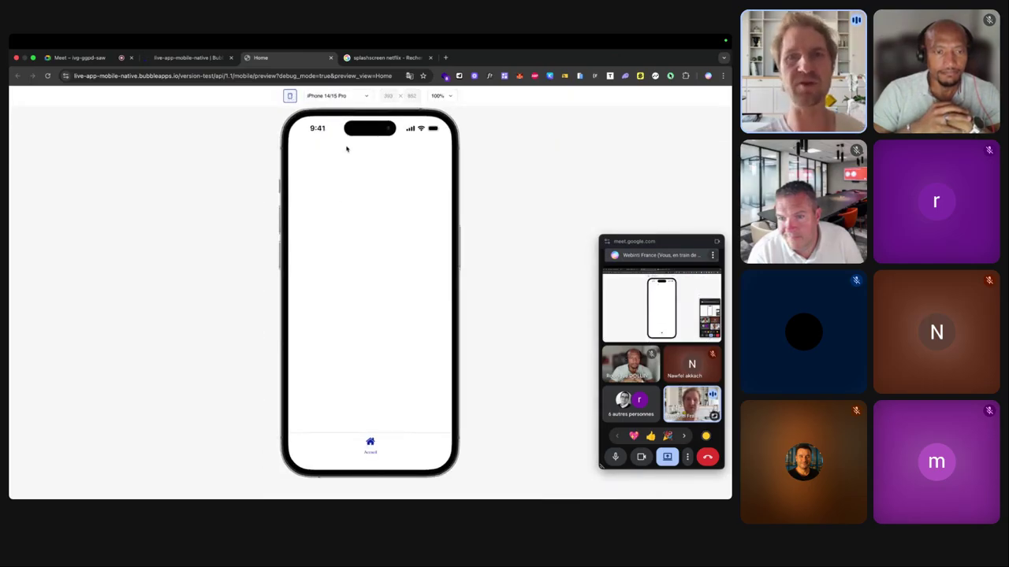
{"action": "left_click", "coordinate": [360, 96]}
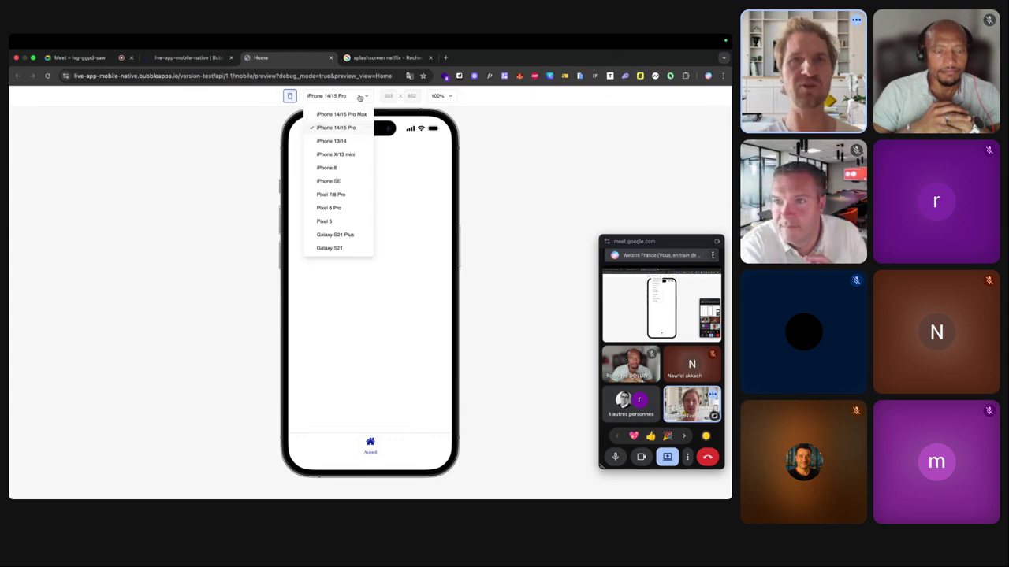
{"action": "left_click", "coordinate": [342, 142]}
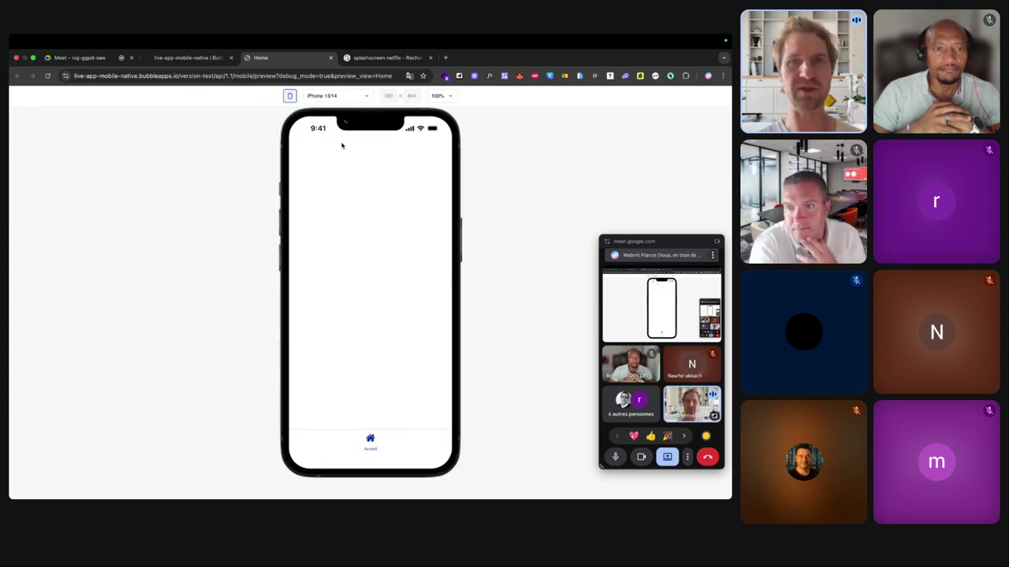
{"action": "left_click", "coordinate": [355, 96]}
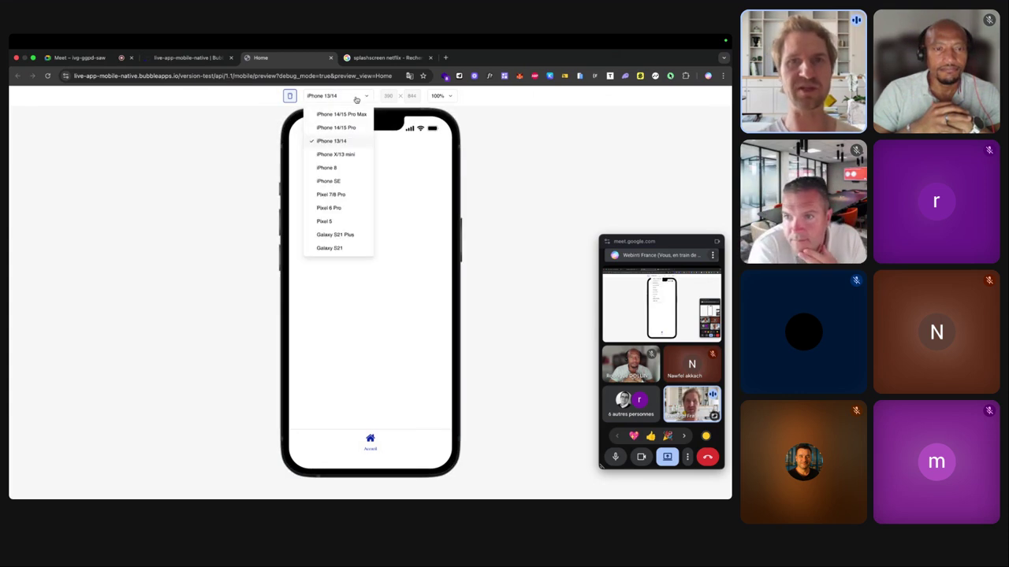
{"action": "left_click", "coordinate": [335, 235]}
{"action": "left_click", "coordinate": [341, 97]}
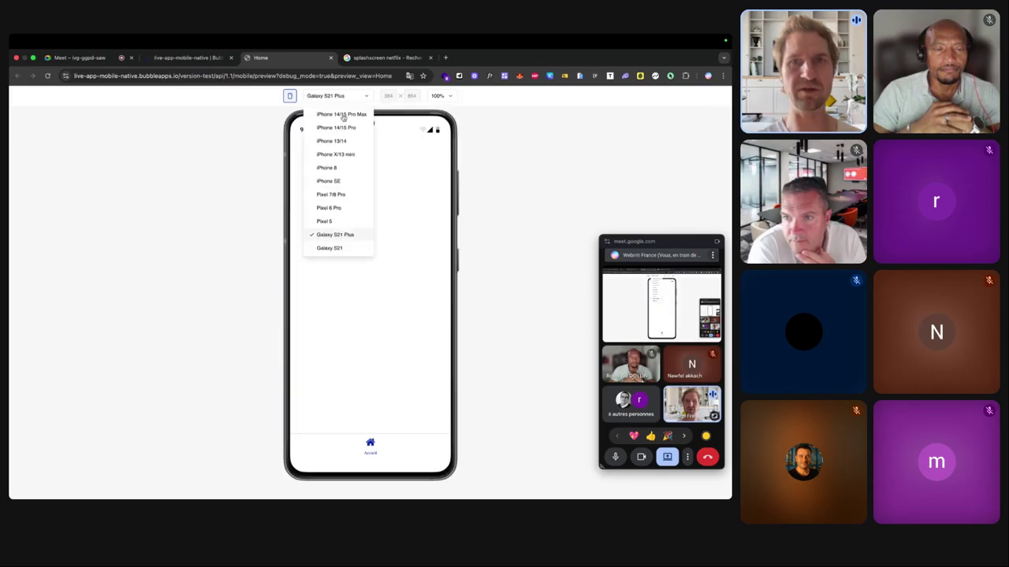
{"action": "left_click", "coordinate": [332, 245]}
Try Pixel 7/8 Pro and iPhone 13/14, settling on iPhone 14/15 Pro.
{"action": "left_click", "coordinate": [344, 97]}
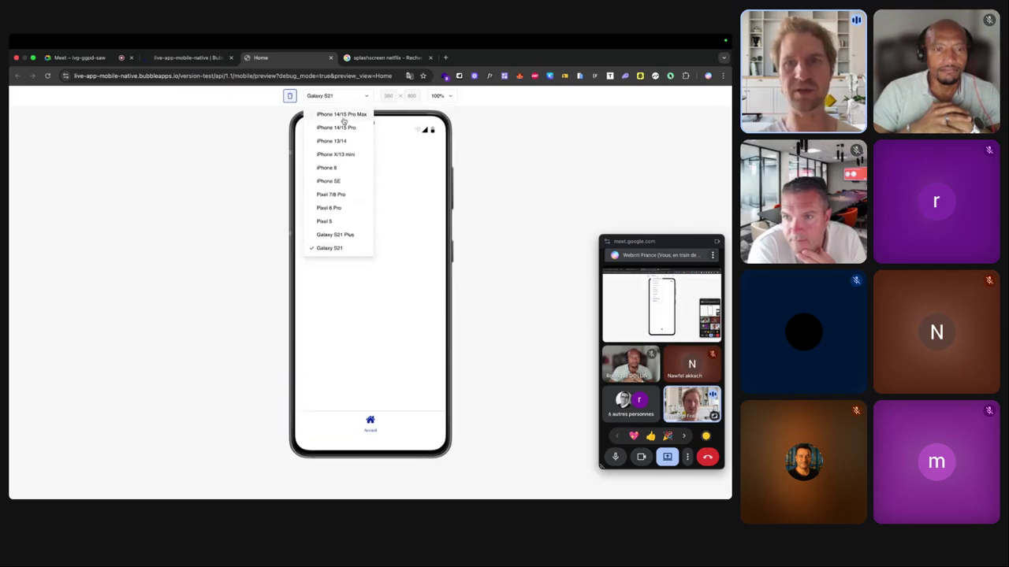
{"action": "left_click", "coordinate": [334, 200]}
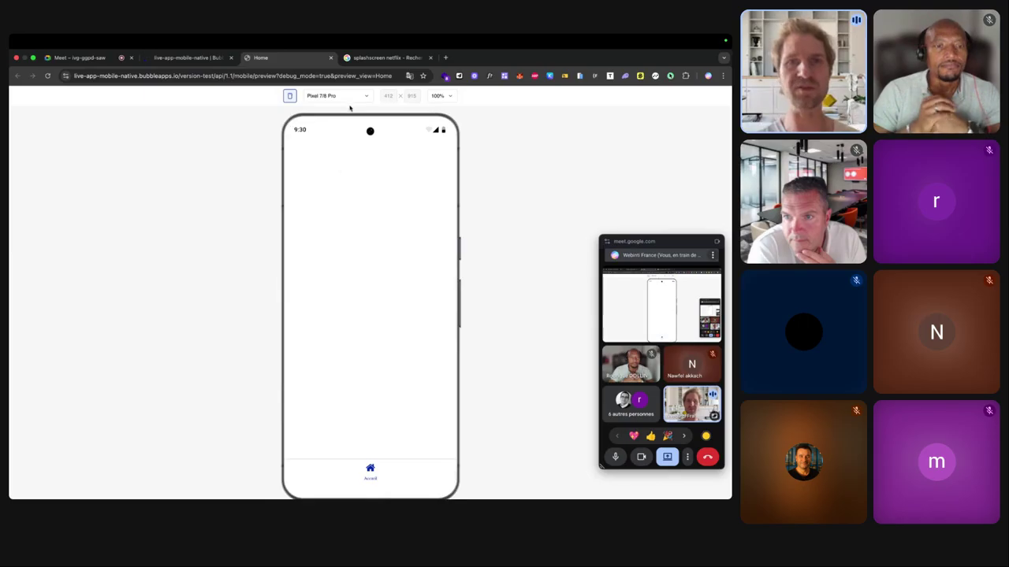
{"action": "left_click", "coordinate": [347, 96]}
{"action": "left_click", "coordinate": [342, 145]}
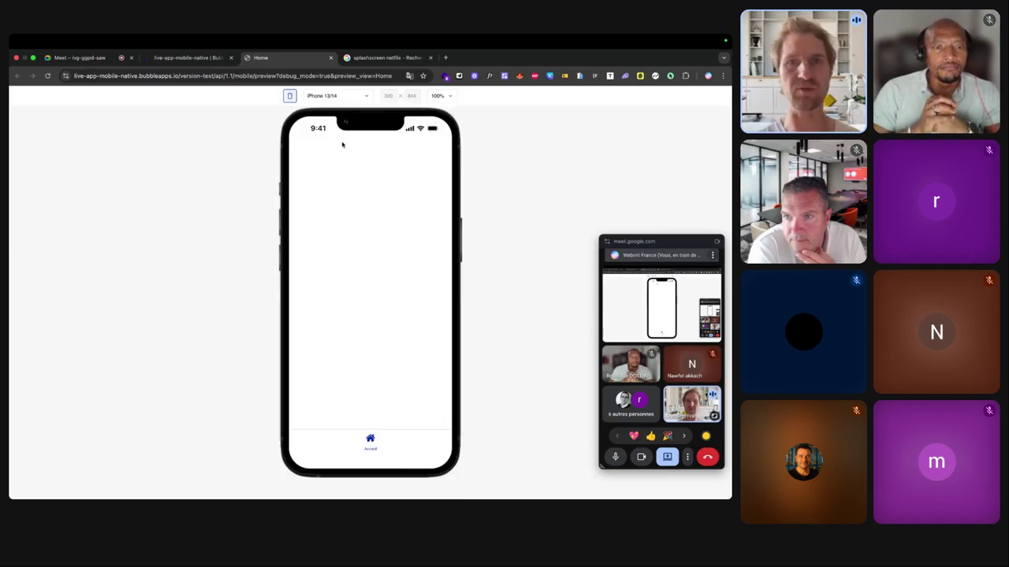
{"action": "left_click", "coordinate": [348, 97]}
{"action": "left_click", "coordinate": [342, 128]}
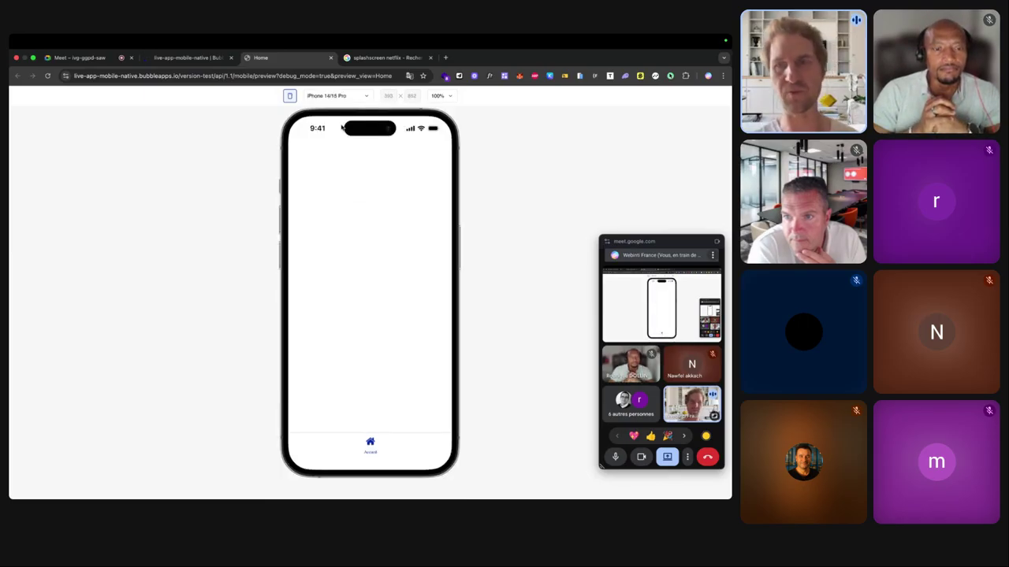
Set the preview scale to 75%, then Fit to height, and return to the editor.
{"action": "left_click", "coordinate": [439, 96]}
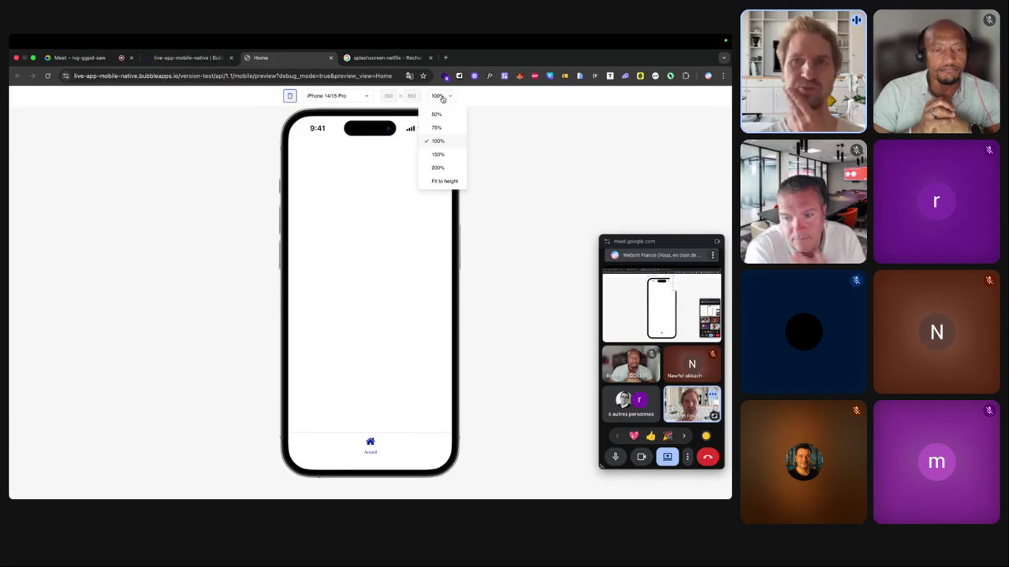
{"action": "left_click", "coordinate": [436, 127]}
{"action": "left_click", "coordinate": [439, 96]}
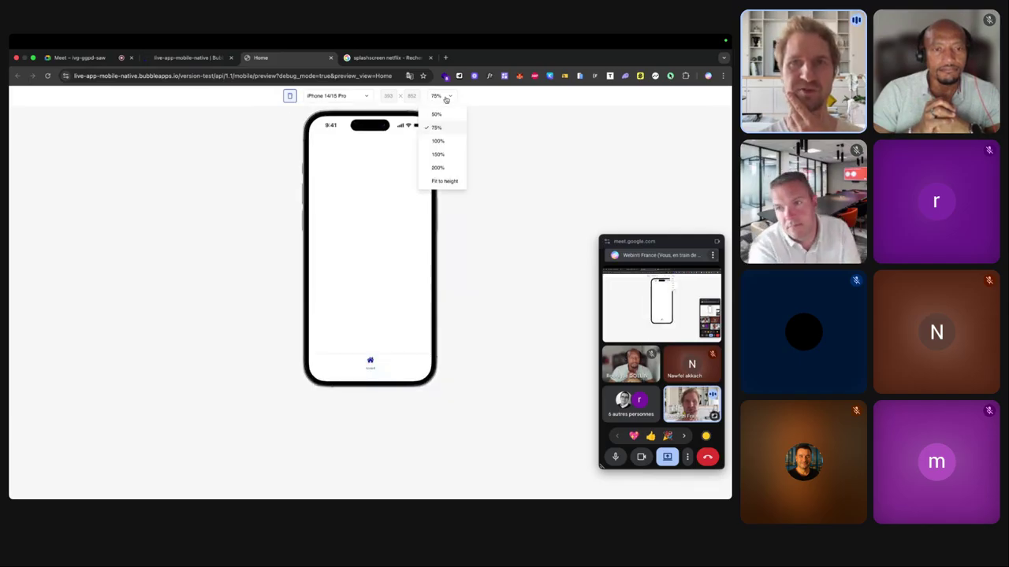
{"action": "left_click", "coordinate": [444, 181]}
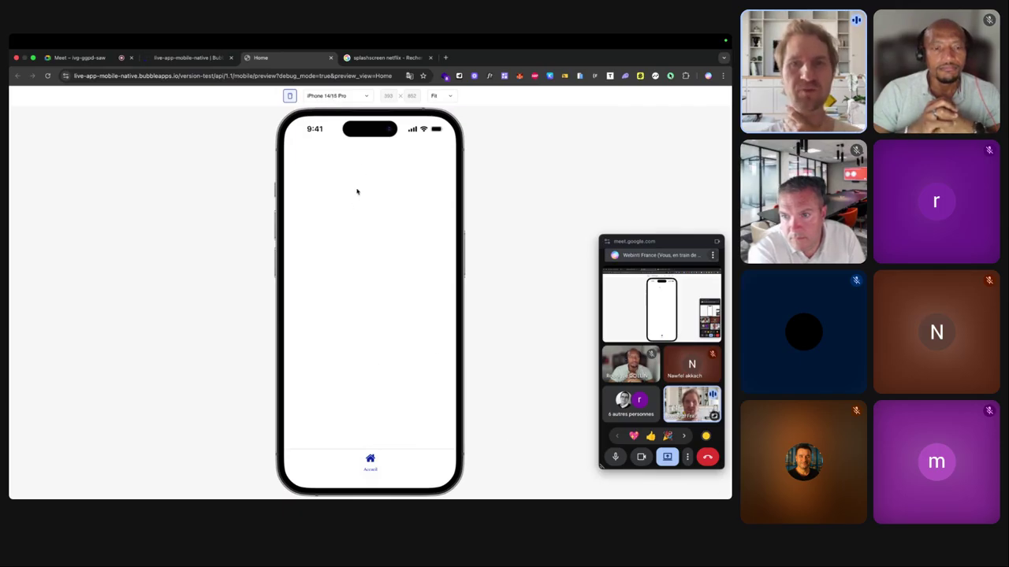
{"action": "left_click", "coordinate": [192, 58]}
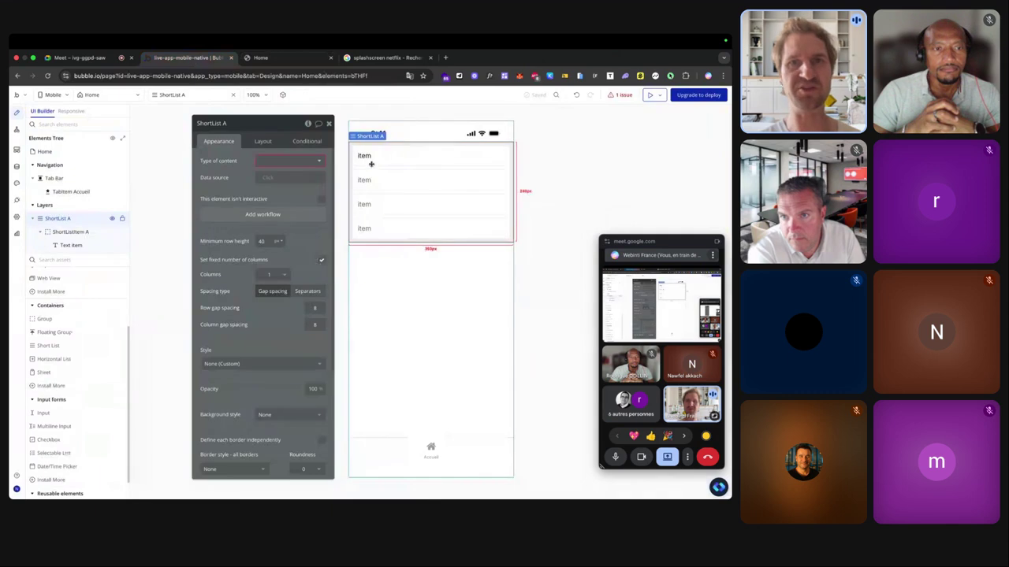
Create a 'Categories' data type in the Data tab and start adding a new field.
{"action": "left_click", "coordinate": [364, 155]}
{"action": "left_click", "coordinate": [378, 158]}
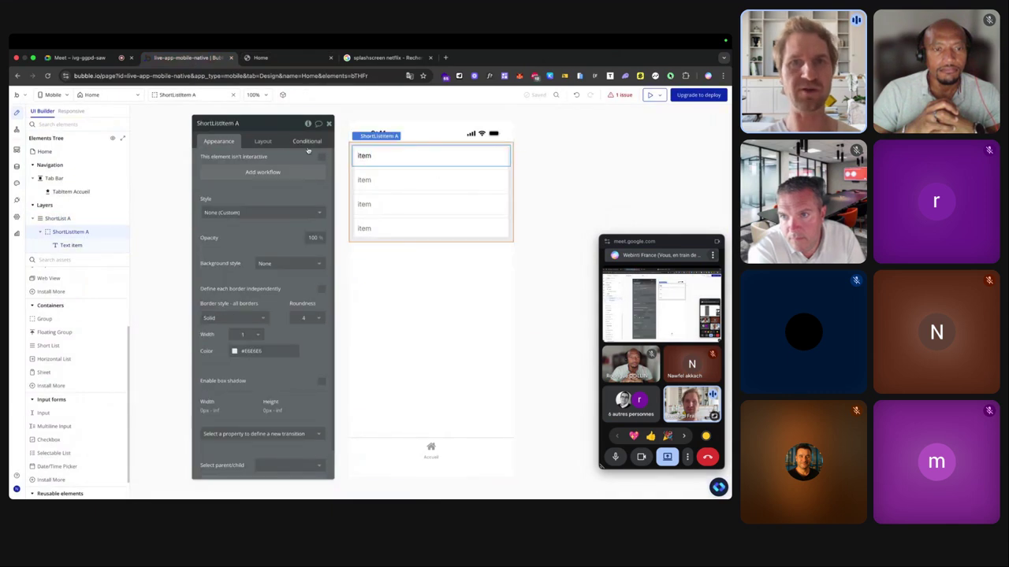
{"action": "left_click", "coordinate": [17, 166]}
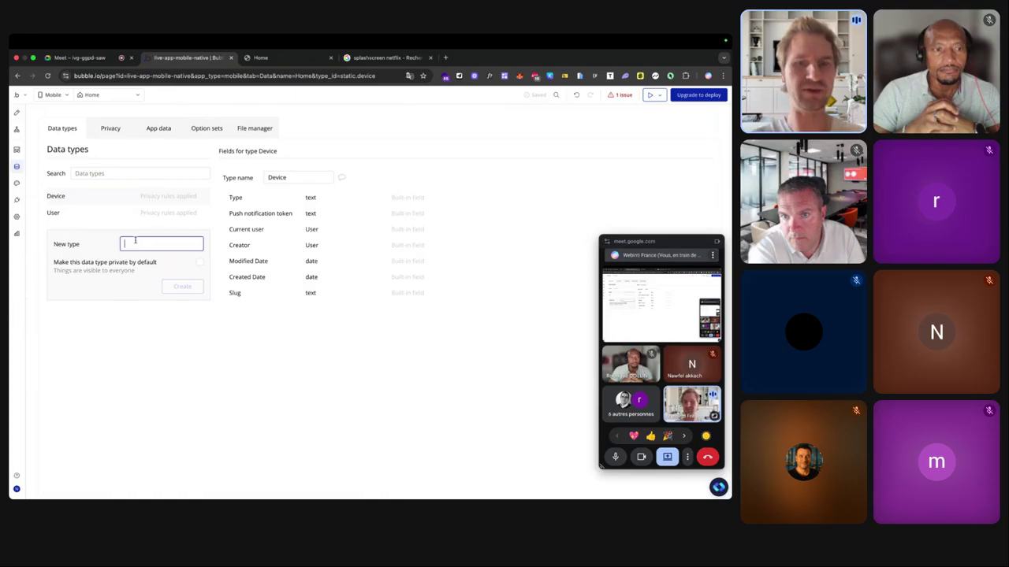
{"action": "type", "text": "Categories"}
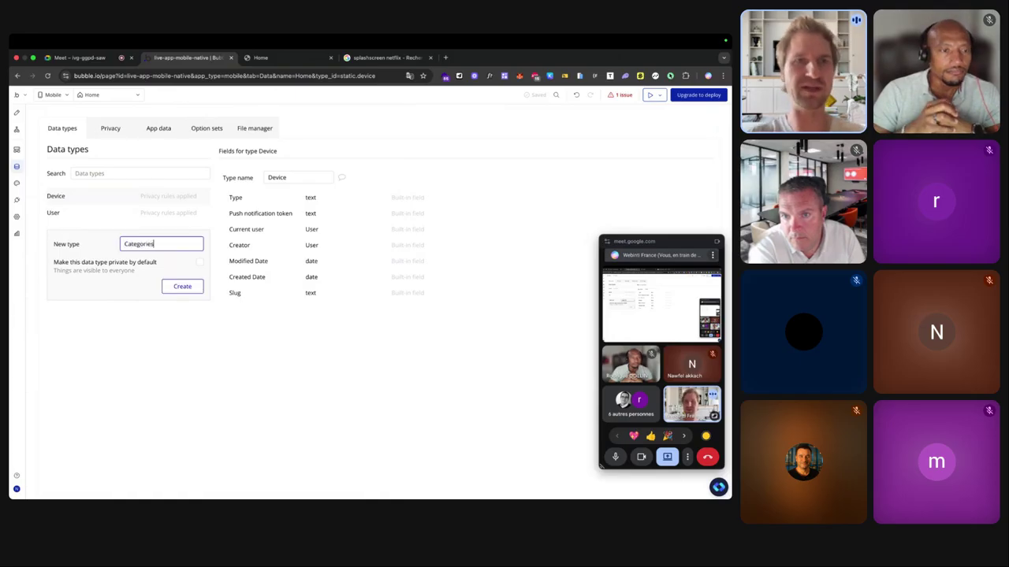
{"action": "key", "text": "Return"}
{"action": "left_click", "coordinate": [284, 268]}
Create a text field named 'nom' on Categories.
{"action": "type", "text": "n"}
{"action": "left_click", "coordinate": [339, 192]}
{"action": "left_click", "coordinate": [338, 204]}
{"action": "left_click", "coordinate": [406, 230]}
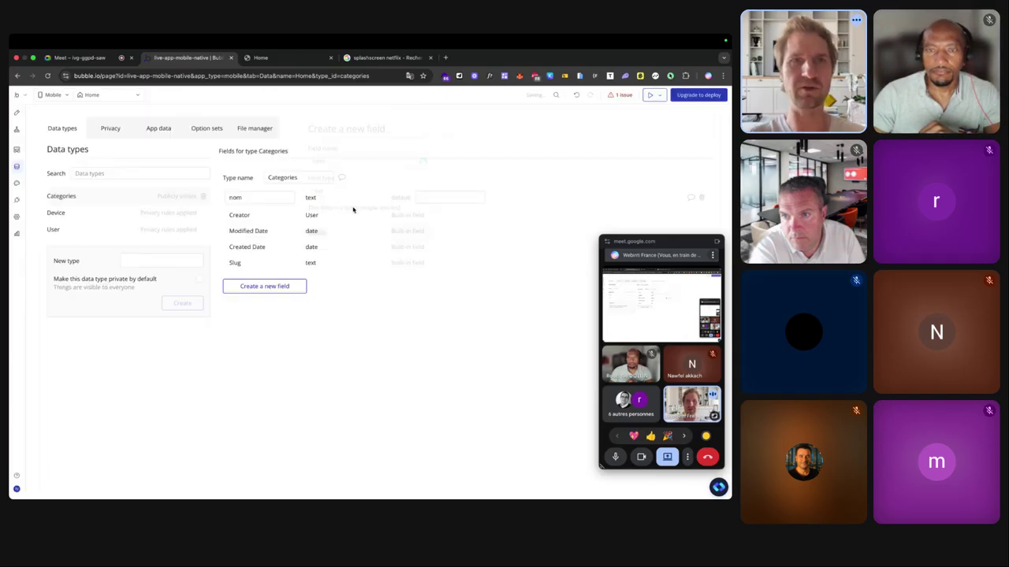
In App data, add a 'Science fiction' Categories entry.
{"action": "left_click", "coordinate": [146, 124]}
{"action": "left_click", "coordinate": [517, 174]}
{"action": "left_click", "coordinate": [164, 151]}
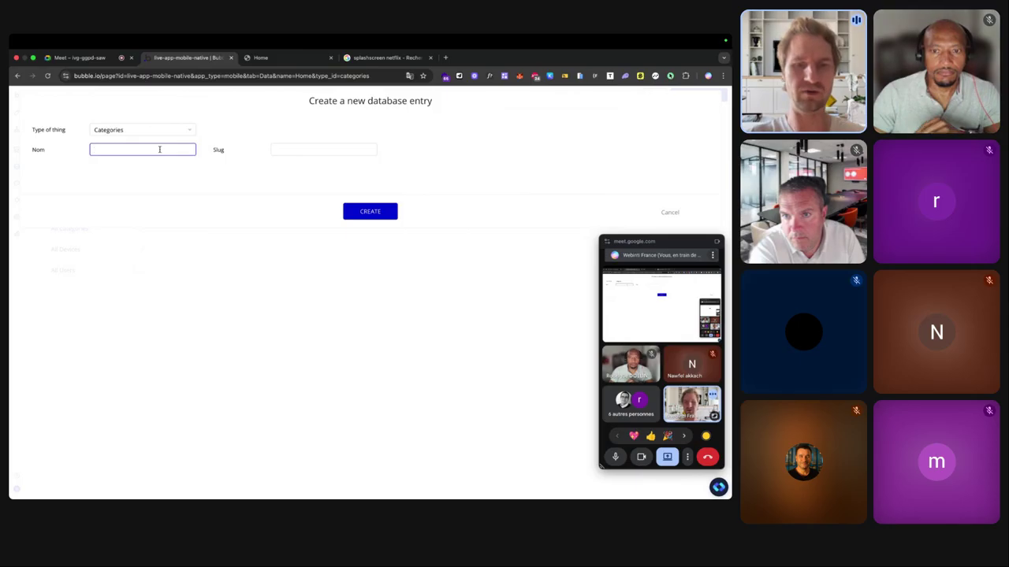
{"action": "type", "text": "Sl"}
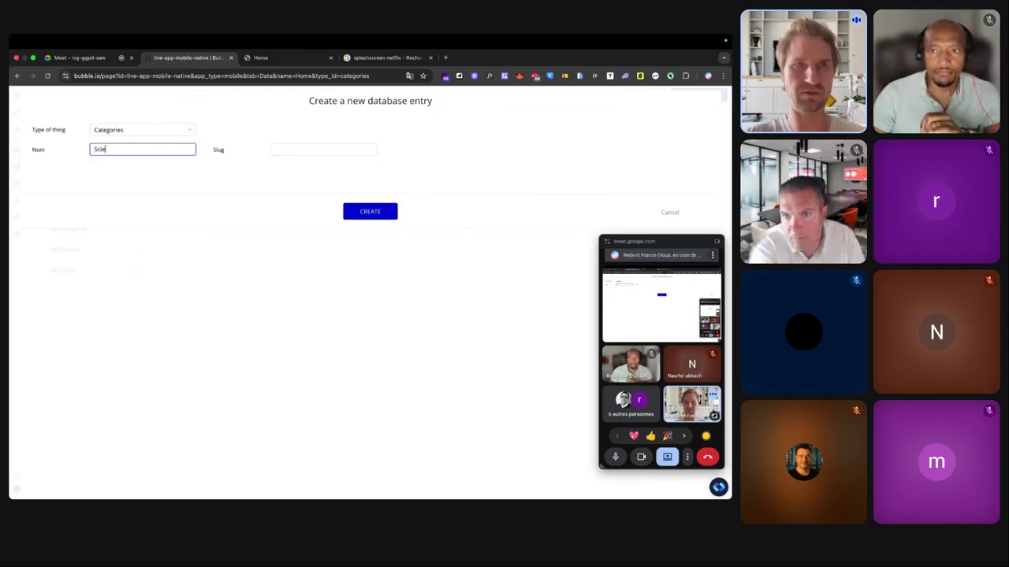
{"action": "type", "text": "ience fiction"}
{"action": "key", "text": "Return"}
{"action": "left_click", "coordinate": [377, 213]}
{"action": "left_click", "coordinate": [376, 197]}
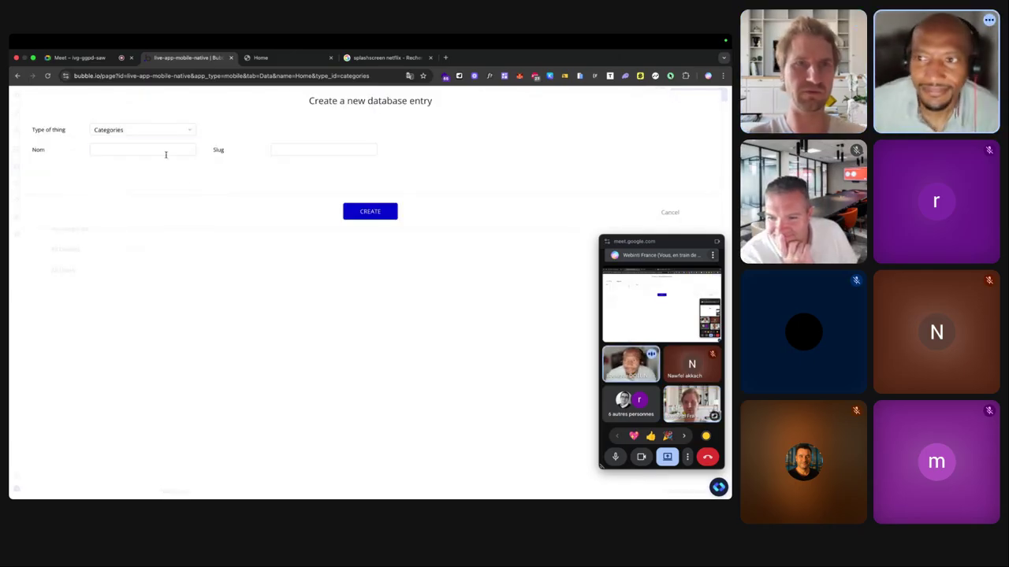
Add 'Action' and 'Aventure' Categories entries.
{"action": "left_click", "coordinate": [161, 148]}
{"action": "type", "text": "Action"}
{"action": "left_click", "coordinate": [370, 212]}
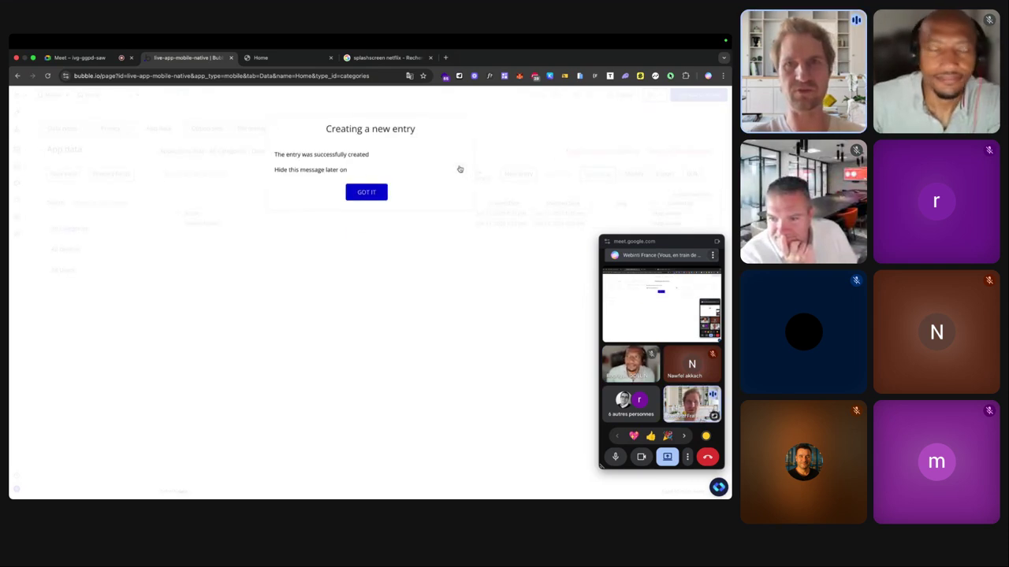
{"action": "left_click", "coordinate": [367, 192]}
{"action": "left_click", "coordinate": [517, 173]}
{"action": "left_click", "coordinate": [155, 150]}
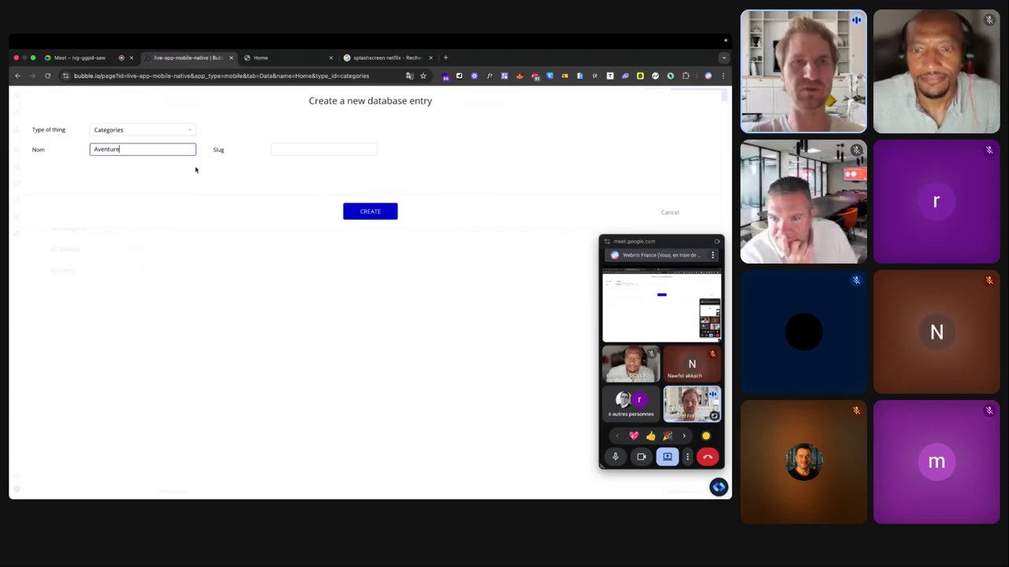
{"action": "type", "text": "Aventure"}
{"action": "left_click", "coordinate": [364, 210]}
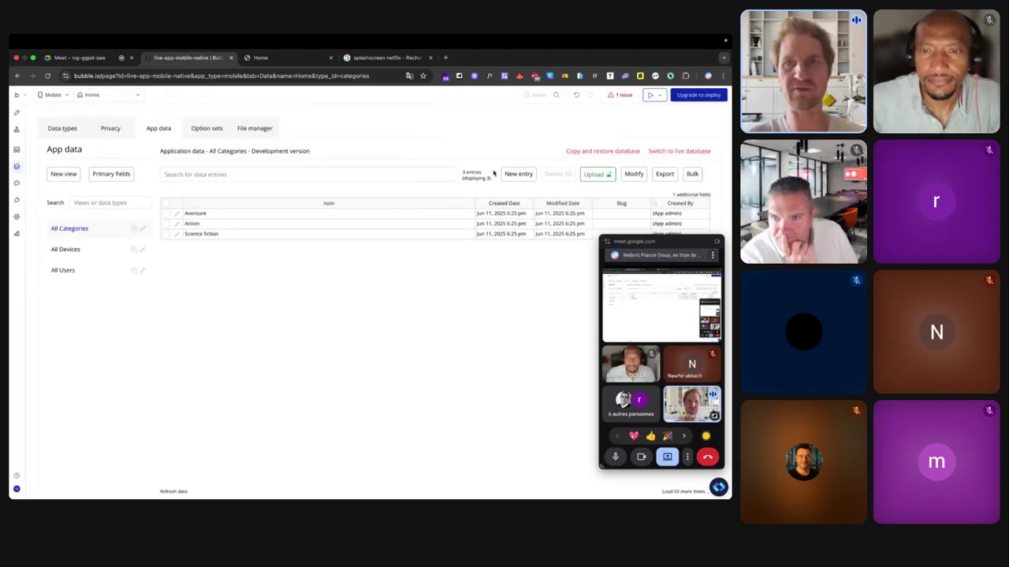
Add the 'Comédie' entry and go back to the Design tab.
{"action": "left_click", "coordinate": [516, 174]}
{"action": "left_click", "coordinate": [156, 149]}
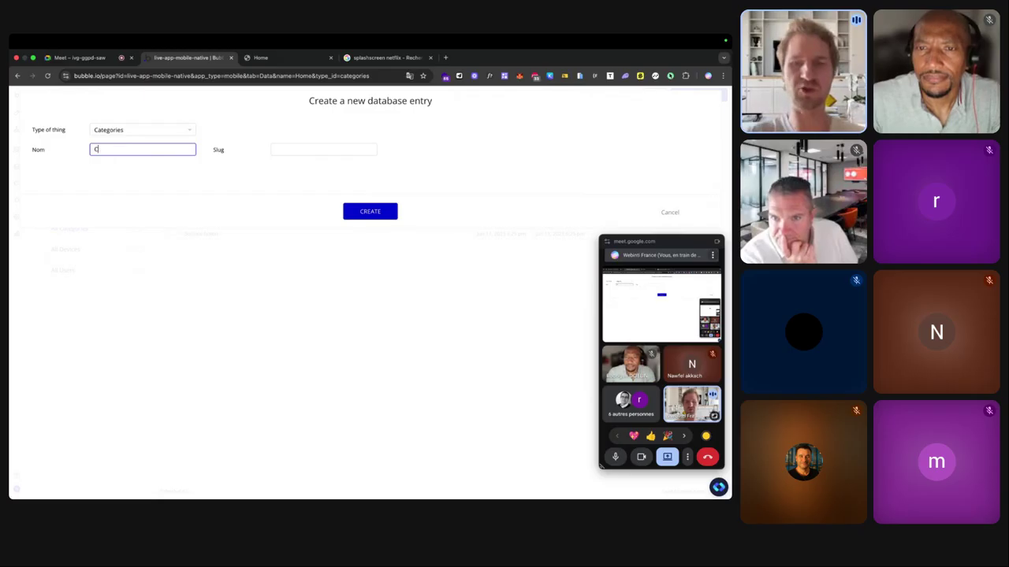
{"action": "left_click", "coordinate": [368, 210]}
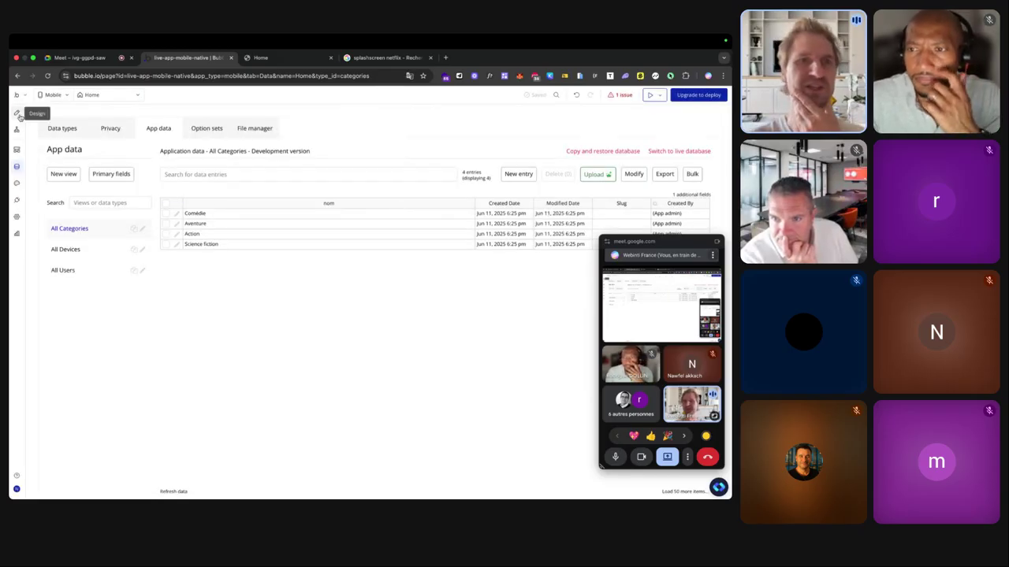
{"action": "left_click", "coordinate": [16, 113]}
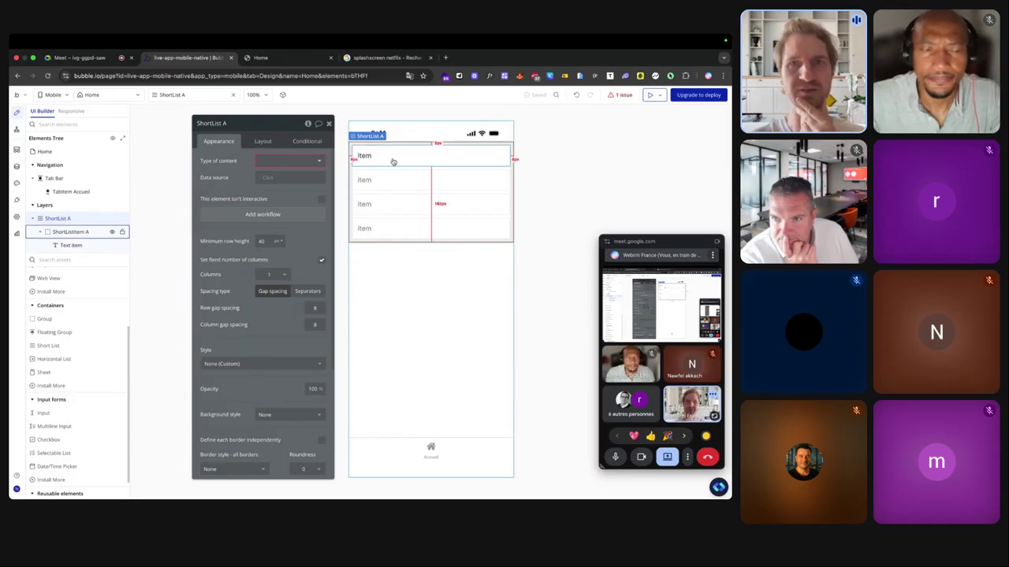
Set ShortList A's data source to Do a search for Categories.
{"action": "left_click", "coordinate": [270, 178]}
{"action": "left_click", "coordinate": [300, 211]}
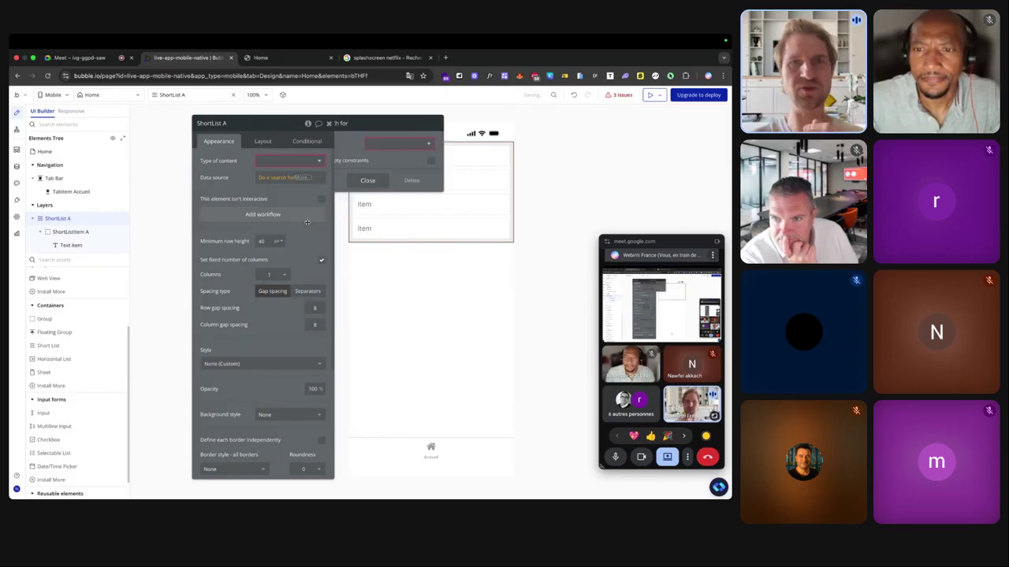
{"action": "left_click", "coordinate": [422, 145]}
{"action": "left_click", "coordinate": [417, 178]}
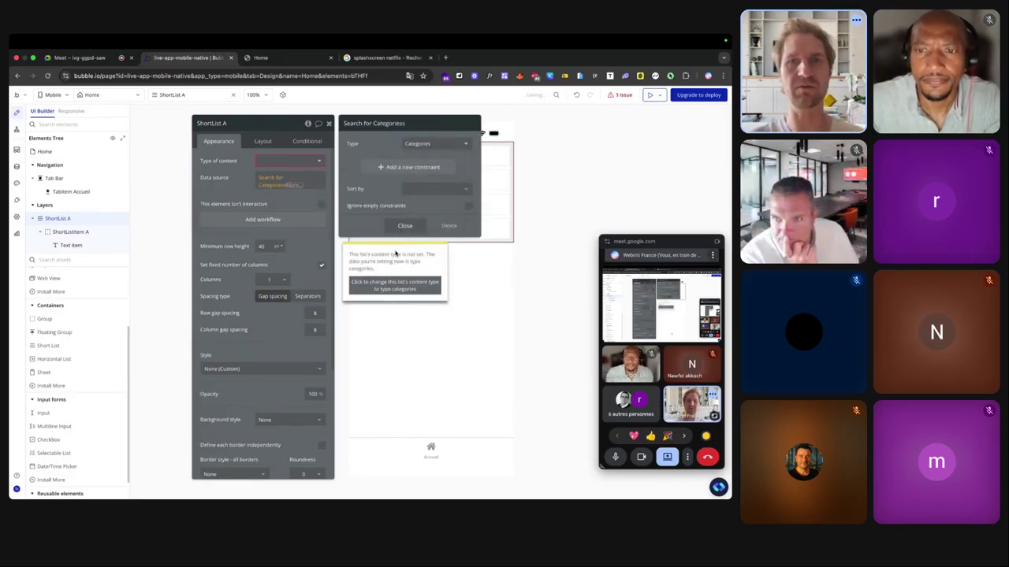
{"action": "left_click", "coordinate": [370, 223]}
Make each row's text show Current item's Categories's nom.
{"action": "left_click", "coordinate": [363, 157]}
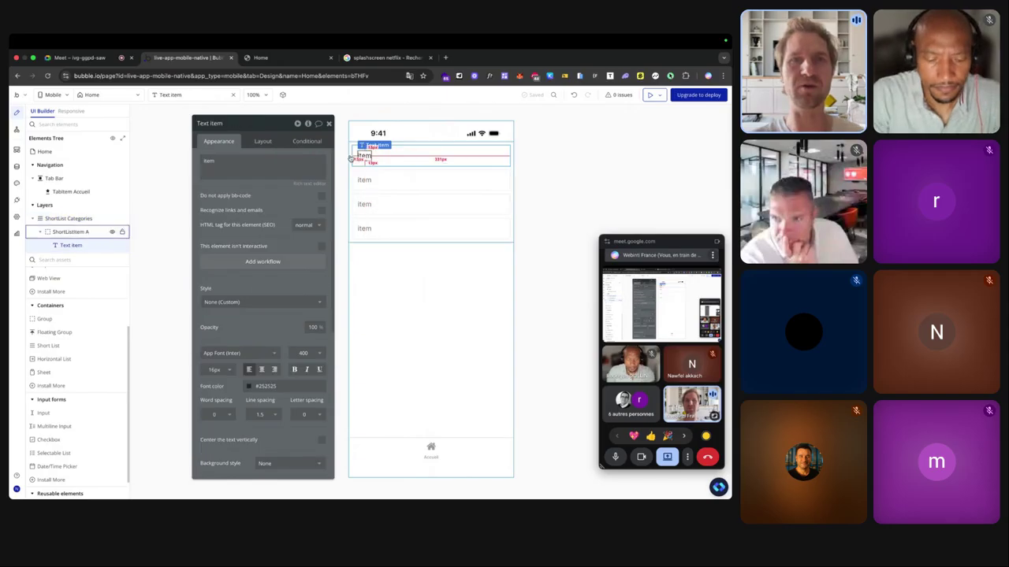
{"action": "left_click", "coordinate": [325, 163]}
{"action": "left_click", "coordinate": [327, 161]}
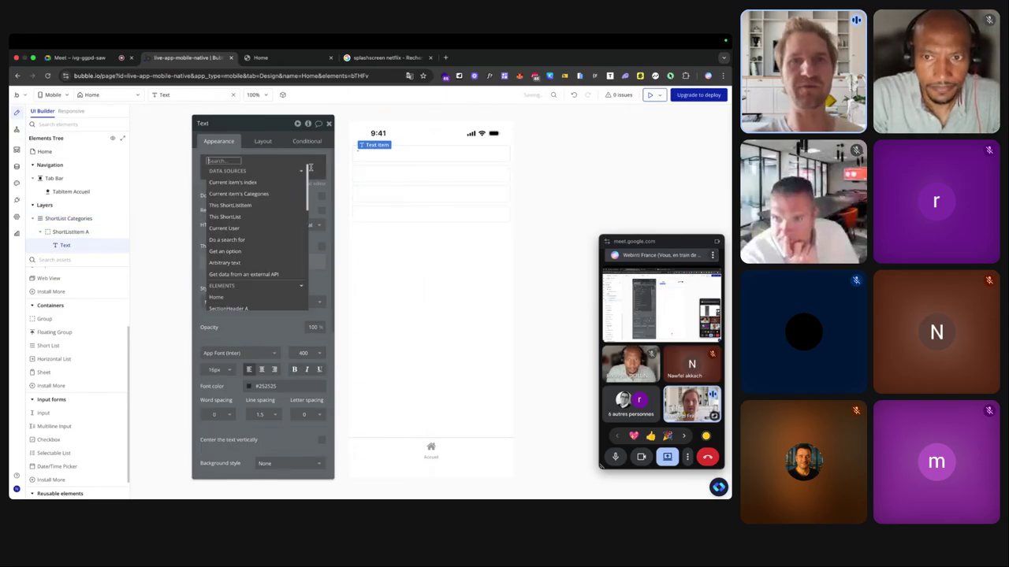
{"action": "left_click", "coordinate": [230, 196]}
{"action": "left_click", "coordinate": [291, 206]}
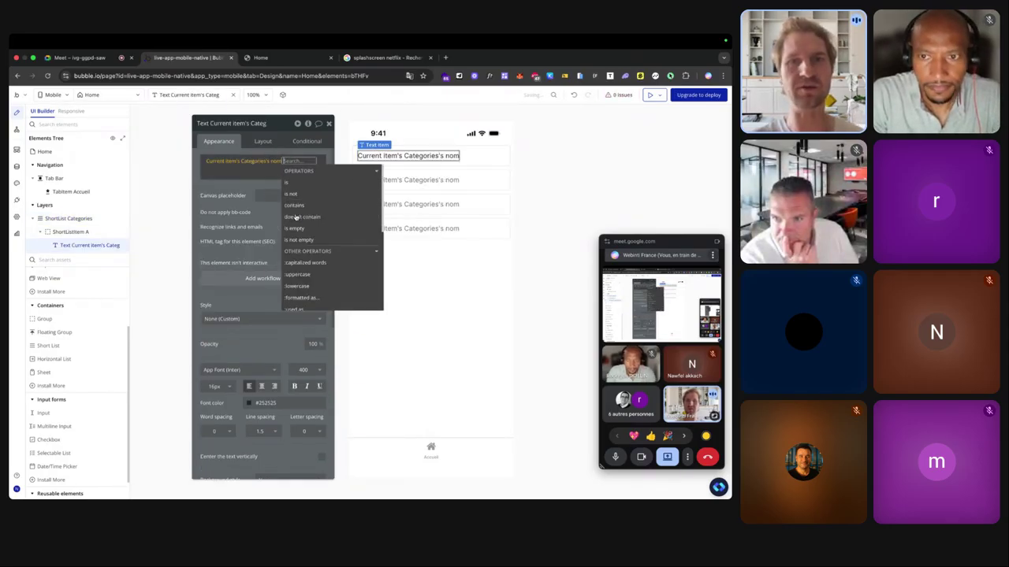
{"action": "left_click", "coordinate": [264, 57]}
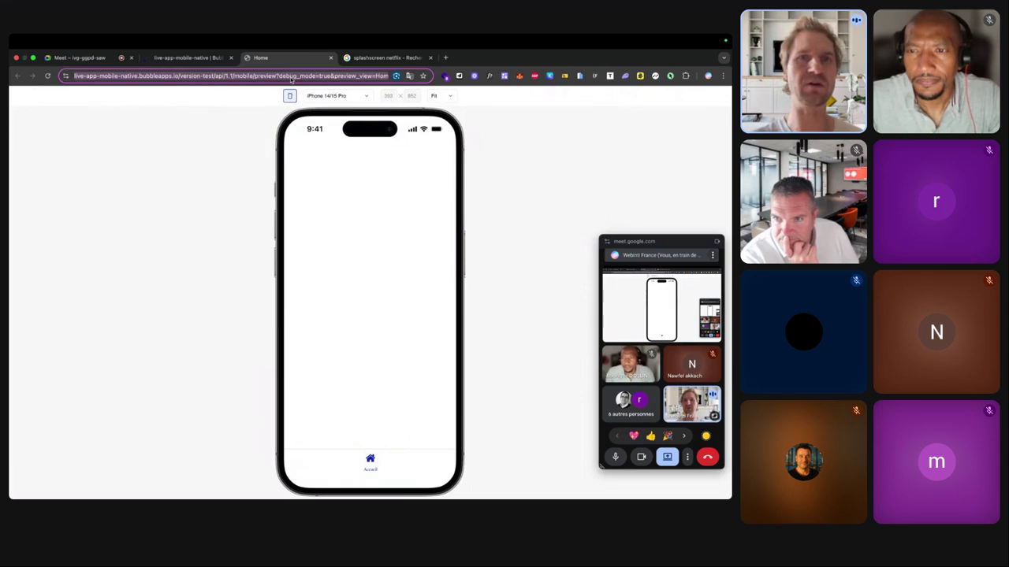
Reload the mobile preview so the Home list shows the four categories.
{"action": "key", "text": "Return"}
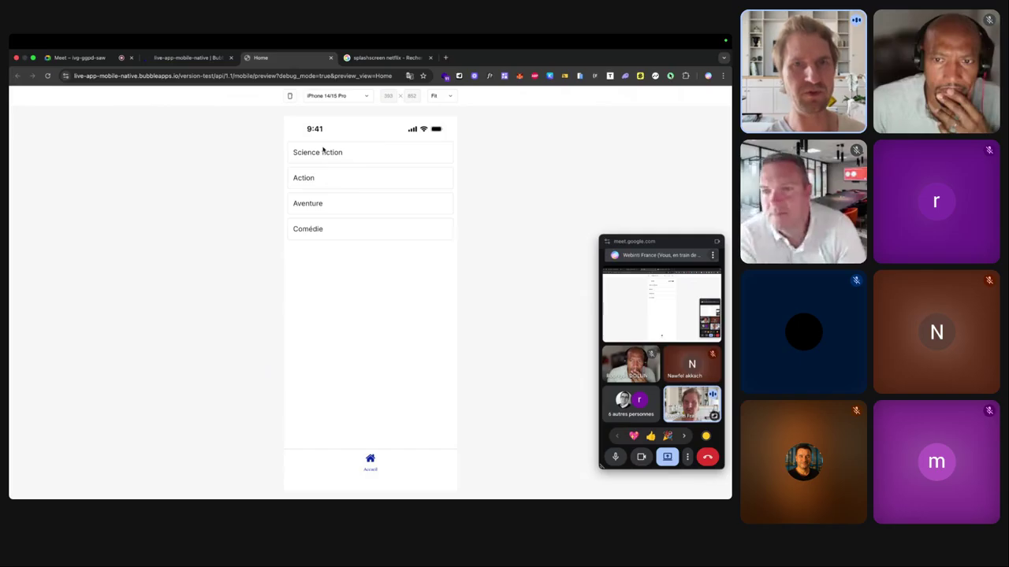
Back in the editor, select ShortListItem A and add a workflow for when it's tapped.
{"action": "left_click", "coordinate": [189, 58]}
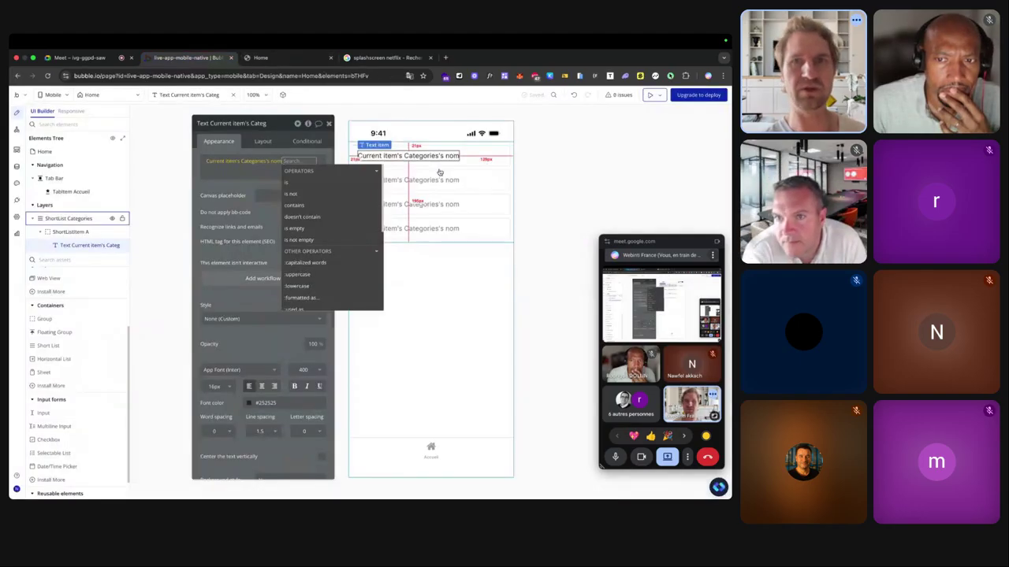
{"action": "left_click", "coordinate": [502, 159]}
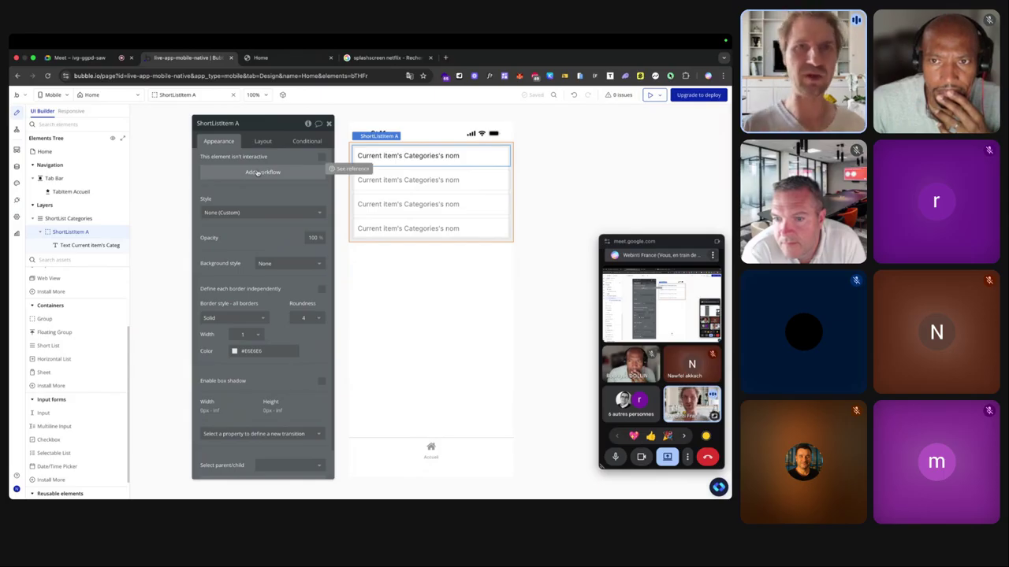
{"action": "left_click", "coordinate": [257, 173]}
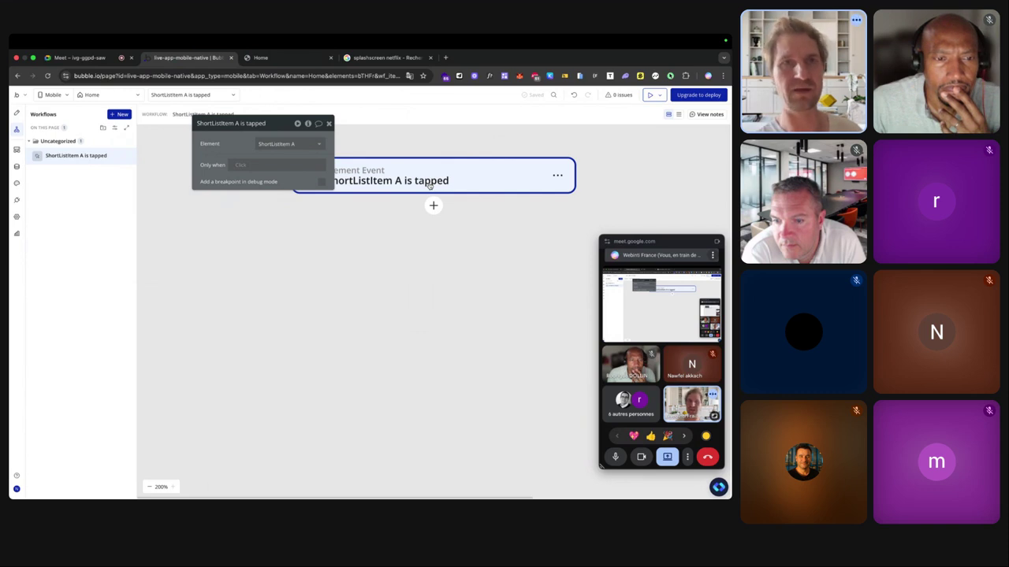
{"action": "scroll", "coordinate": [430, 184], "scroll_direction": "down", "scroll_amount": 3}
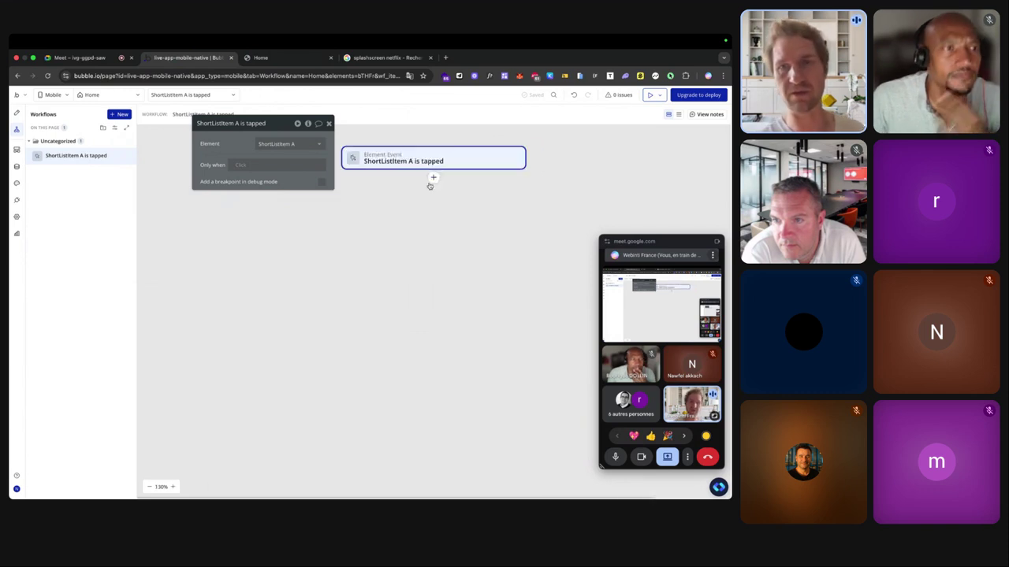
{"action": "scroll", "coordinate": [430, 184], "scroll_direction": "down", "scroll_amount": 3}
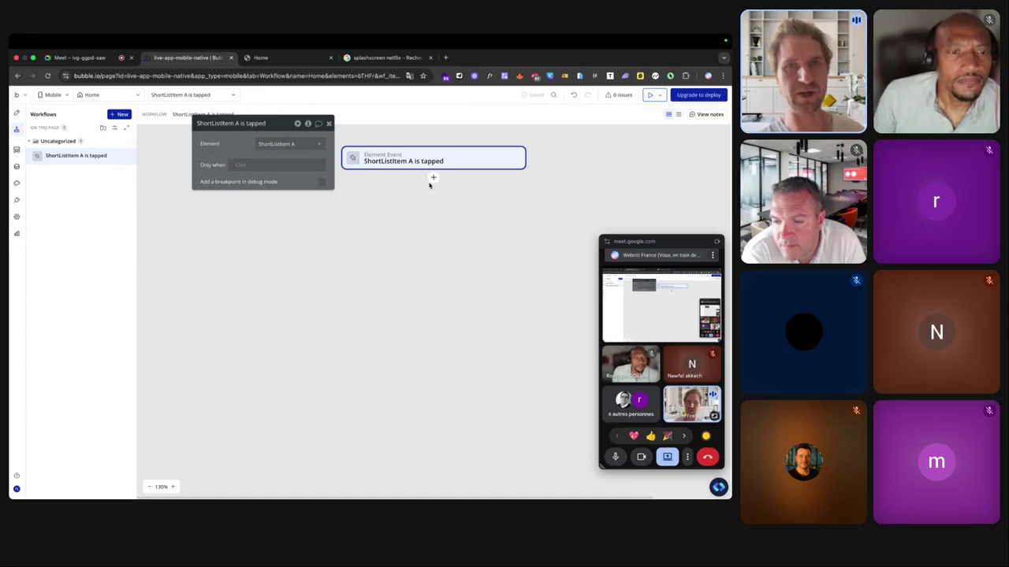
{"action": "scroll", "coordinate": [432, 179], "scroll_direction": "up", "scroll_amount": 5}
{"action": "scroll", "coordinate": [428, 182], "scroll_direction": "down", "scroll_amount": 5}
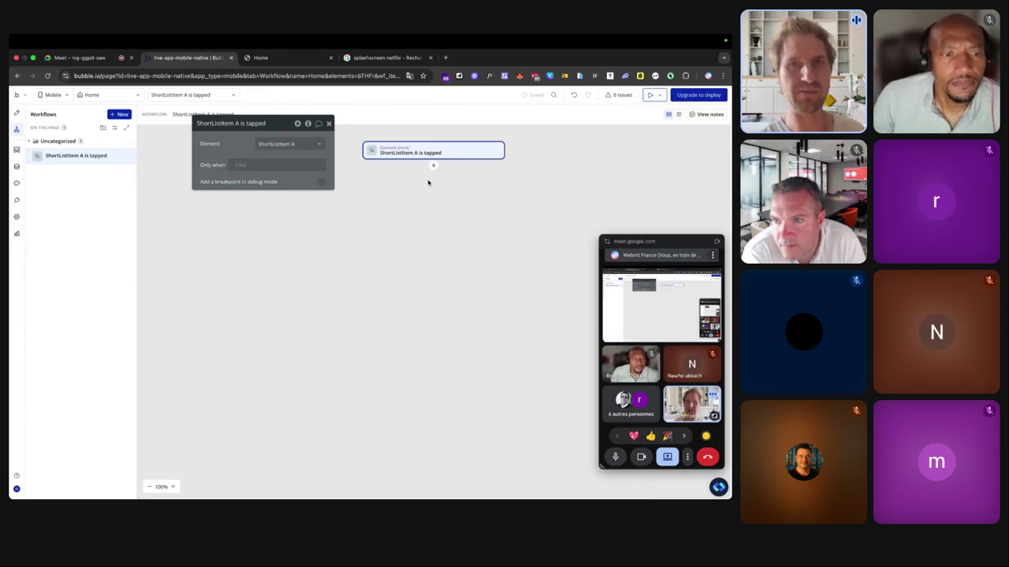
Open the action list under the ShortListItem A tap event and browse Account, Native Mobile, Analytics and Element Actions.
{"action": "left_click", "coordinate": [432, 167]}
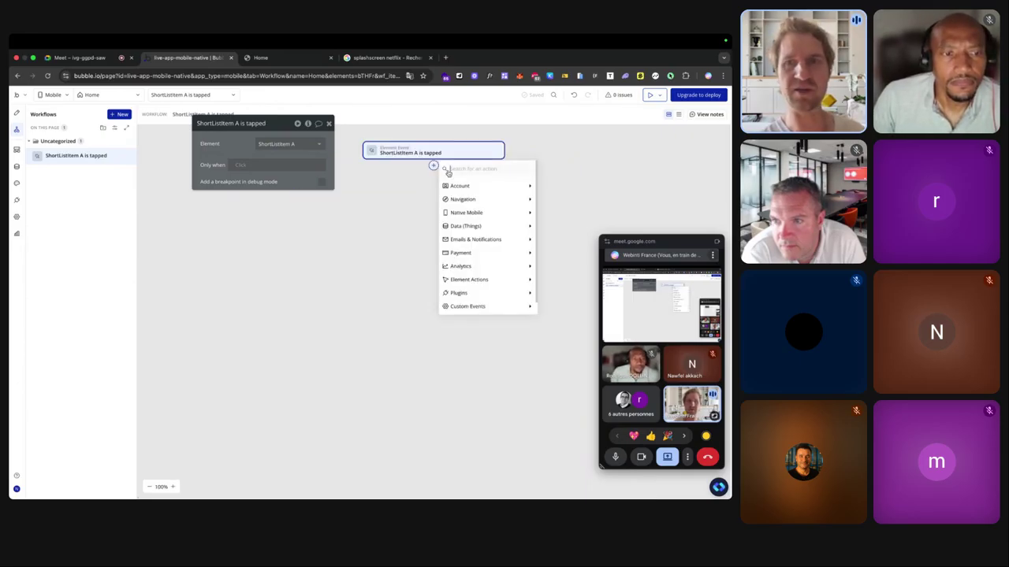
{"action": "mouse_move", "coordinate": [457, 190]}
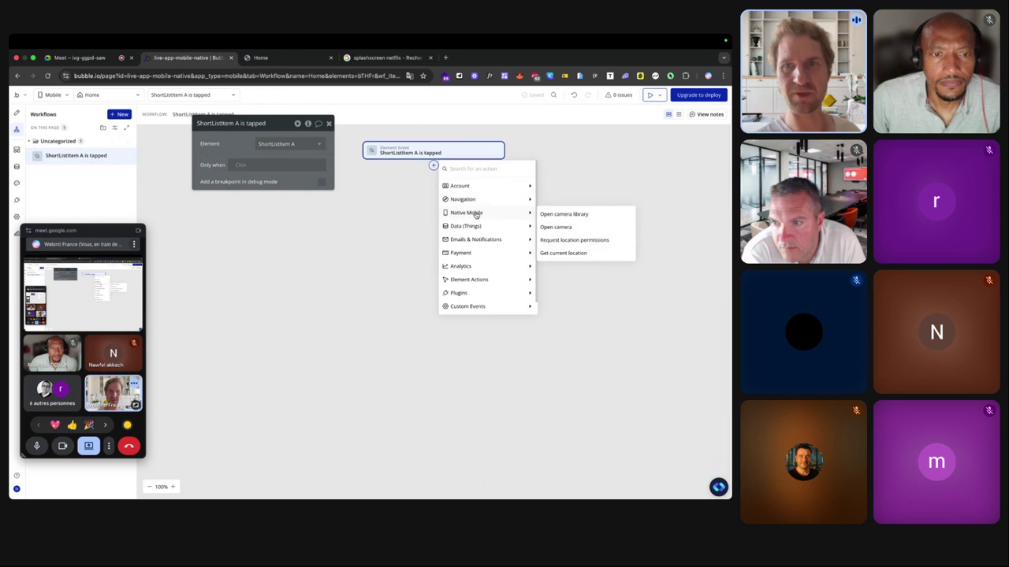
{"action": "scroll", "coordinate": [570, 216], "scroll_direction": "up", "scroll_amount": 2}
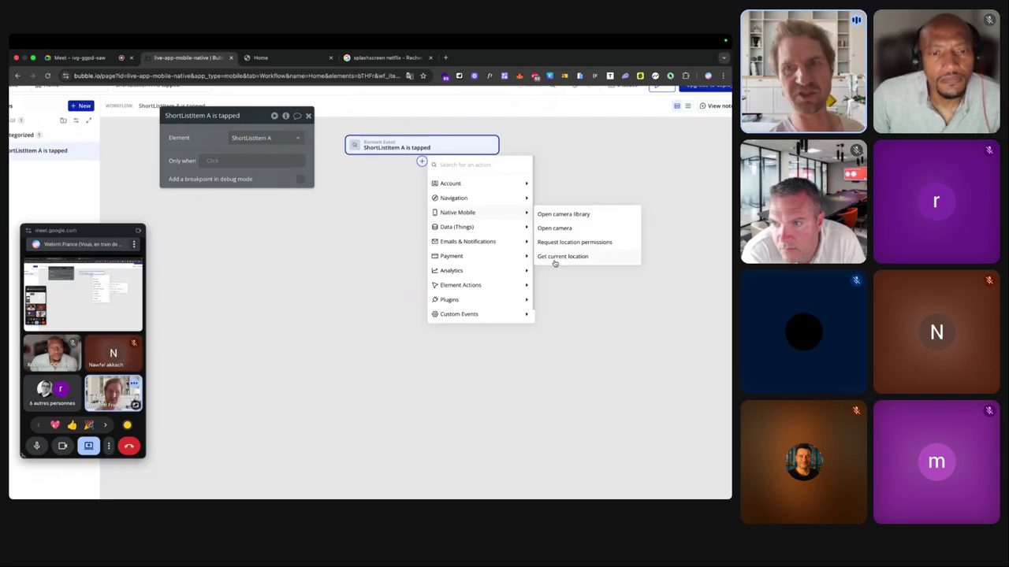
{"action": "mouse_move", "coordinate": [497, 233]}
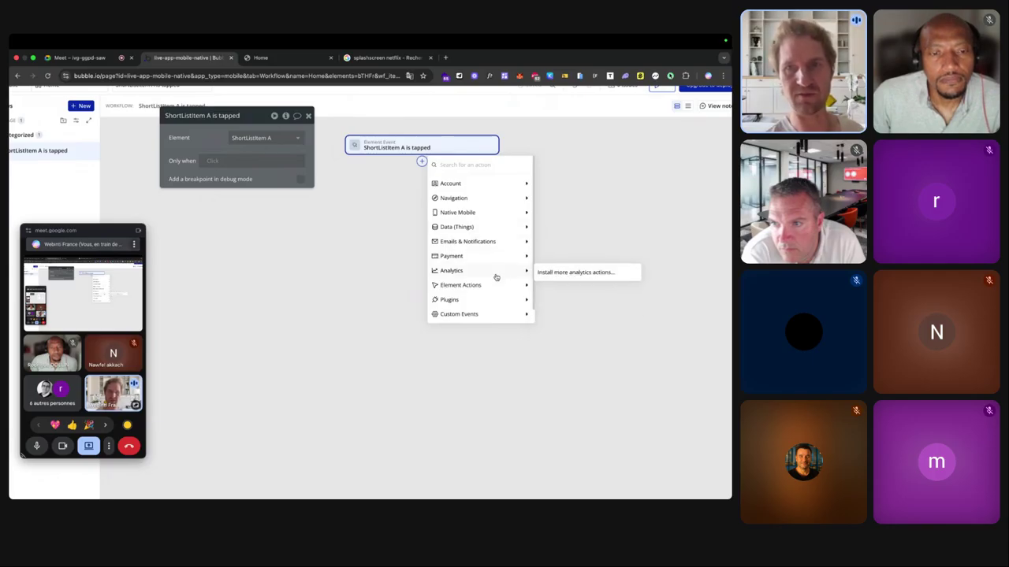
{"action": "mouse_move", "coordinate": [495, 286]}
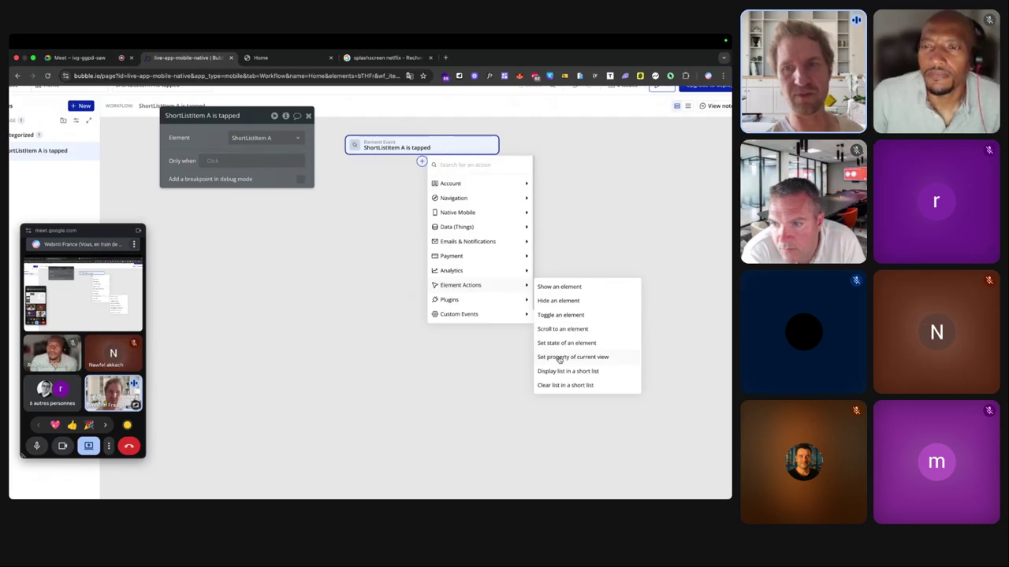
{"action": "mouse_move", "coordinate": [499, 314]}
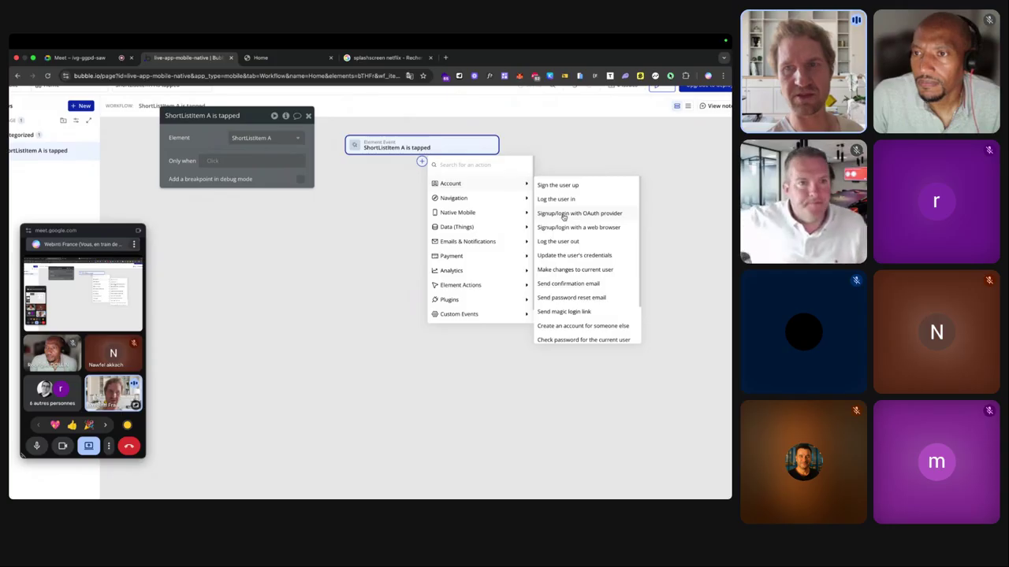
Delete the OAuth signup/login step that was added by mistake.
{"action": "left_click", "coordinate": [565, 217]}
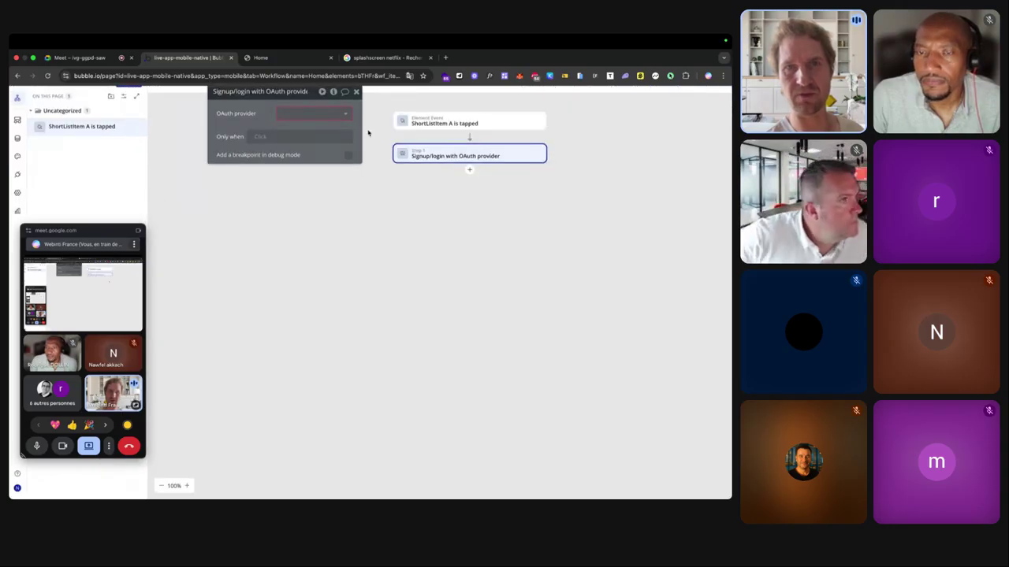
{"action": "left_click", "coordinate": [303, 115]}
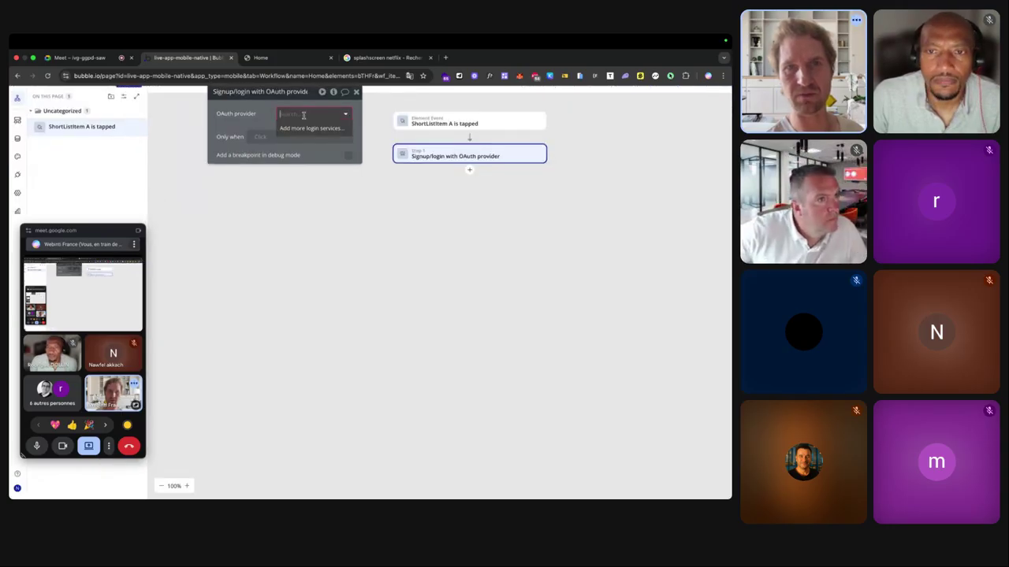
{"action": "right_click", "coordinate": [534, 153]}
{"action": "left_click", "coordinate": [570, 273]}
Bring the workflow action list back up at the Element Actions submenu.
{"action": "left_click", "coordinate": [469, 137]}
{"action": "mouse_move", "coordinate": [500, 161]}
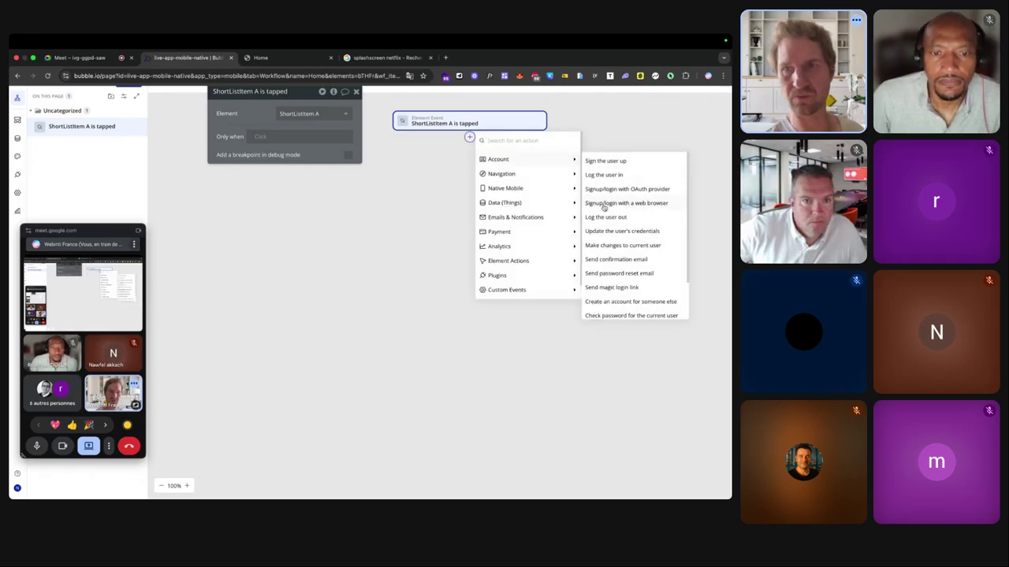
{"action": "scroll", "coordinate": [604, 204], "scroll_direction": "down", "scroll_amount": 3}
{"action": "scroll", "coordinate": [604, 206], "scroll_direction": "up", "scroll_amount": 3}
{"action": "mouse_move", "coordinate": [520, 175]}
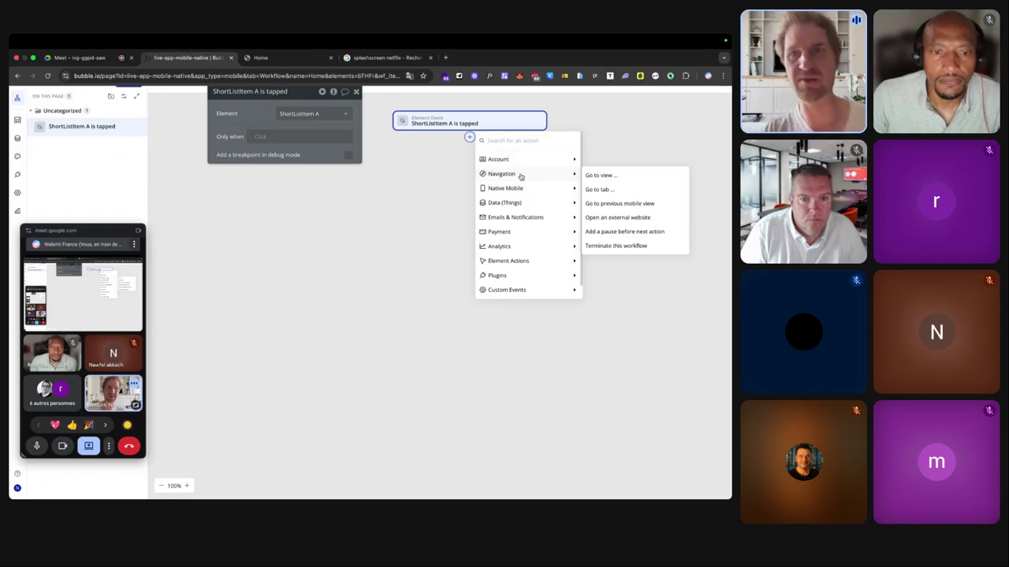
{"action": "mouse_move", "coordinate": [522, 263]}
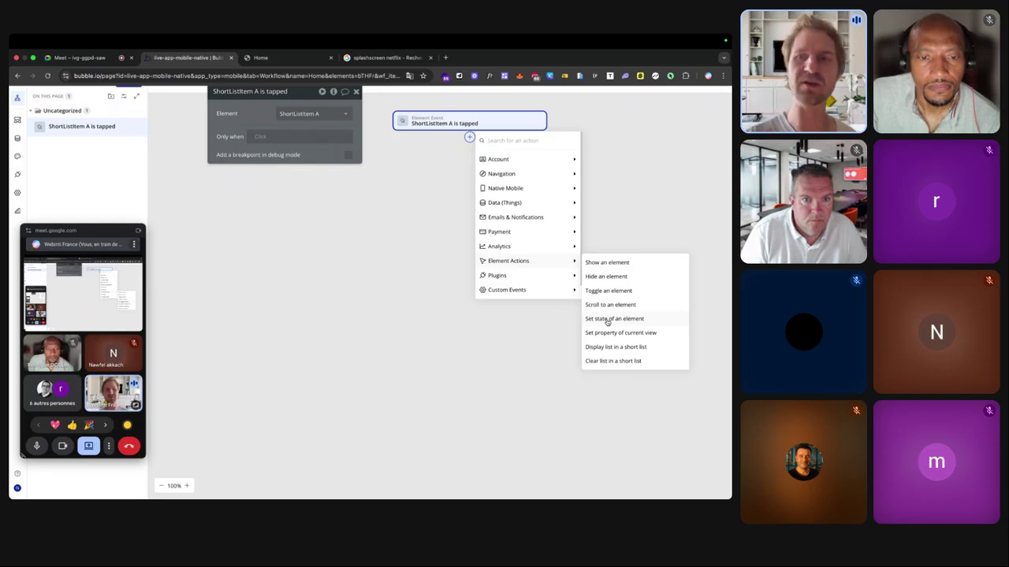
Add a Set state step on Home with a new custom state 'categorie' of type Categories.
{"action": "left_click", "coordinate": [607, 320]}
{"action": "left_click", "coordinate": [298, 115]}
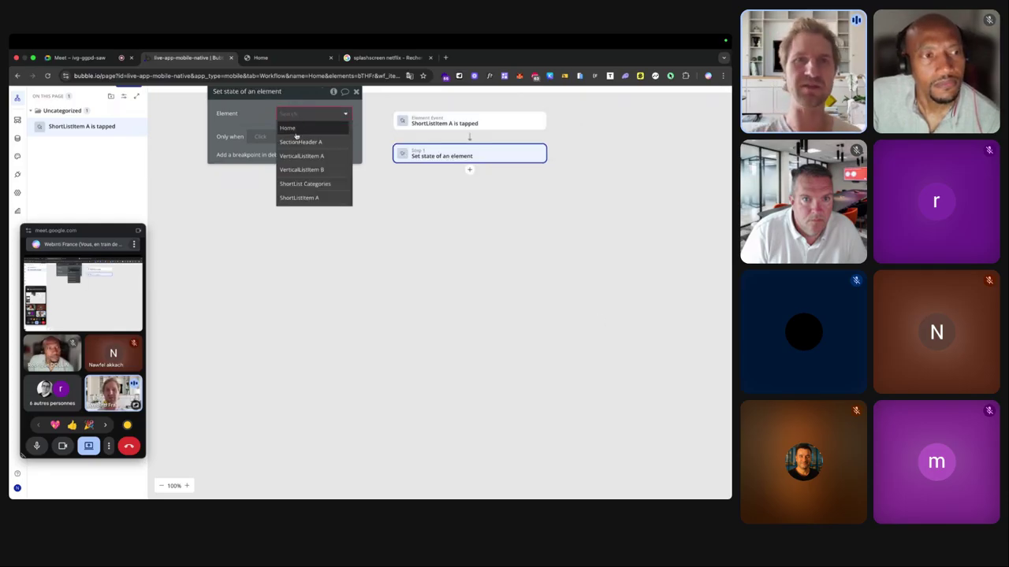
{"action": "left_click", "coordinate": [297, 135]}
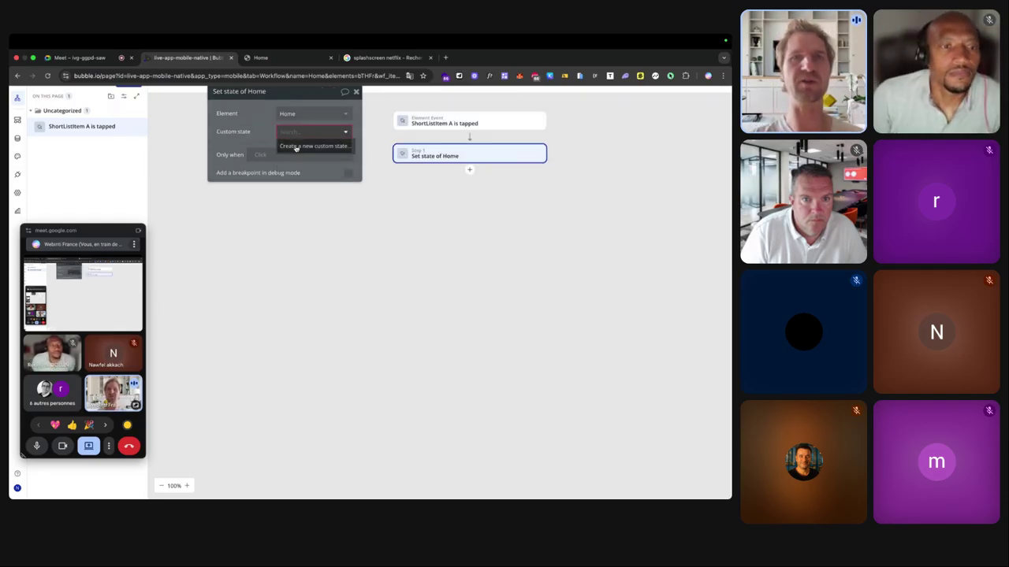
{"action": "left_click", "coordinate": [336, 150]}
{"action": "left_click", "coordinate": [382, 132]}
{"action": "type", "text": "categorie"}
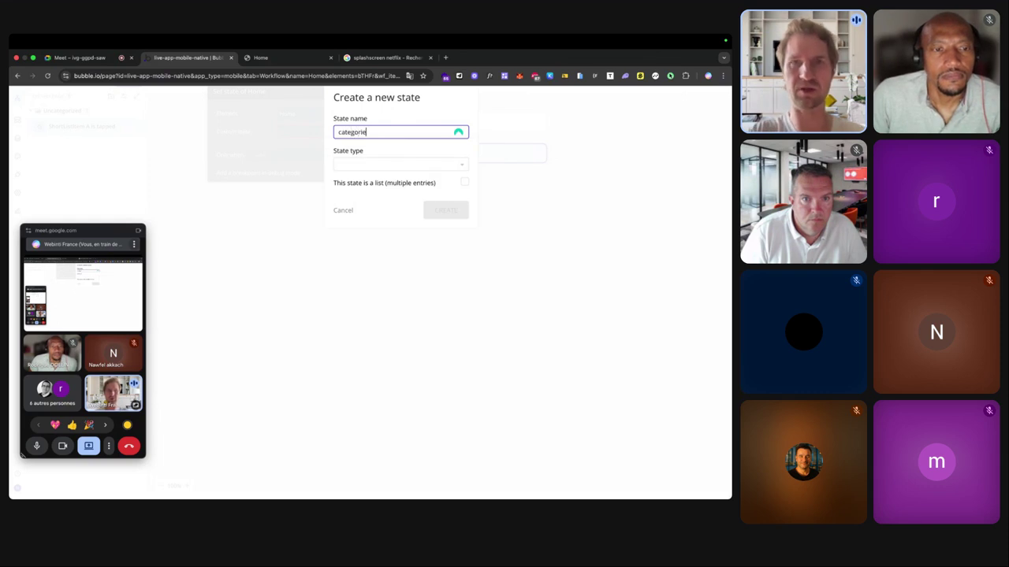
{"action": "left_click", "coordinate": [398, 164]}
{"action": "type", "text": "cate"}
{"action": "left_click", "coordinate": [362, 189]}
{"action": "left_click", "coordinate": [443, 209]}
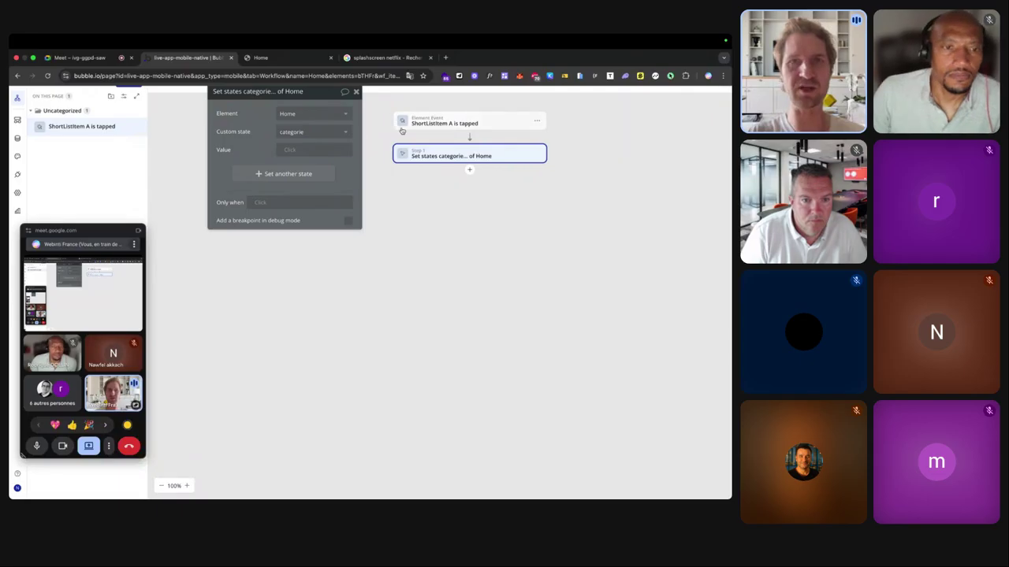
Set the state's value to Current item's Categories and return to the Design tab.
{"action": "left_click", "coordinate": [293, 149]}
{"action": "left_click", "coordinate": [316, 175]}
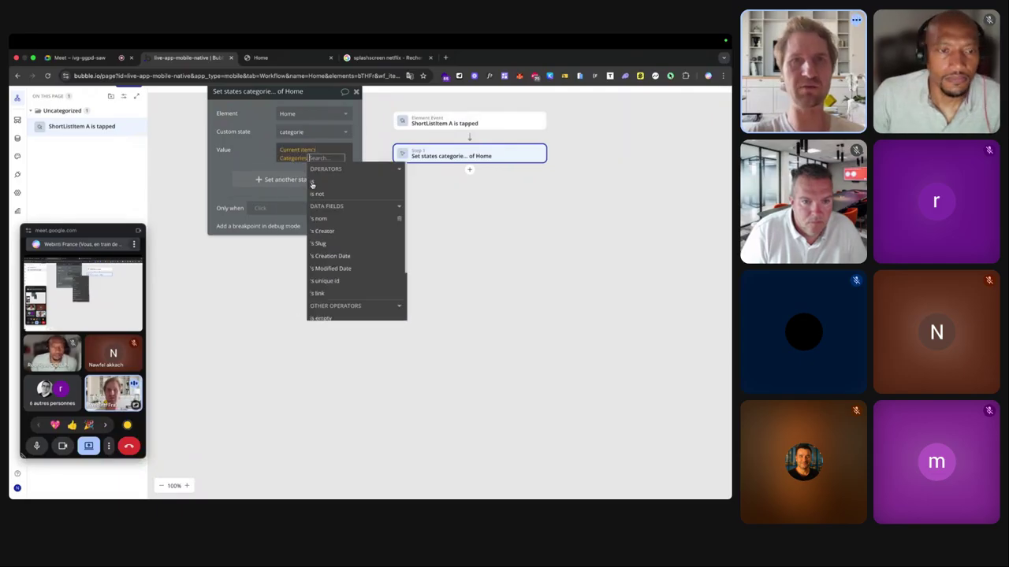
{"action": "left_click", "coordinate": [331, 181]}
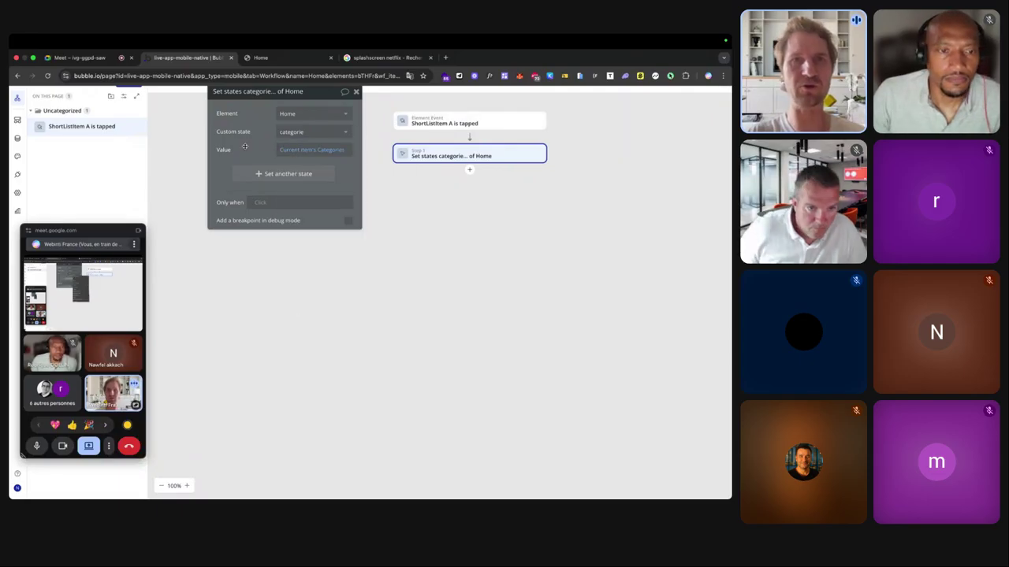
{"action": "left_click", "coordinate": [17, 120]}
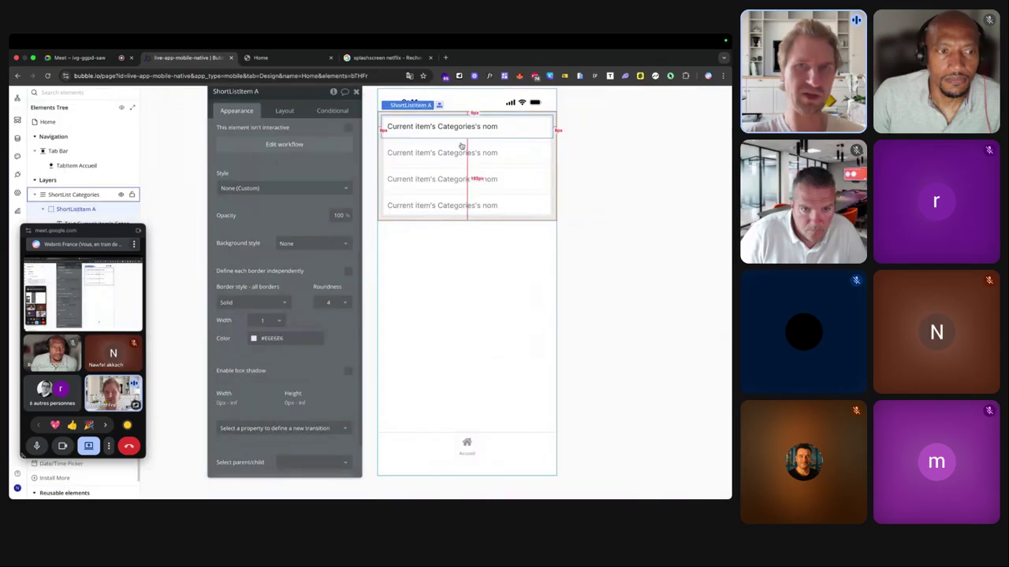
Add a row condition: When Home's categorie is Current item's Categories.
{"action": "left_click", "coordinate": [331, 111]}
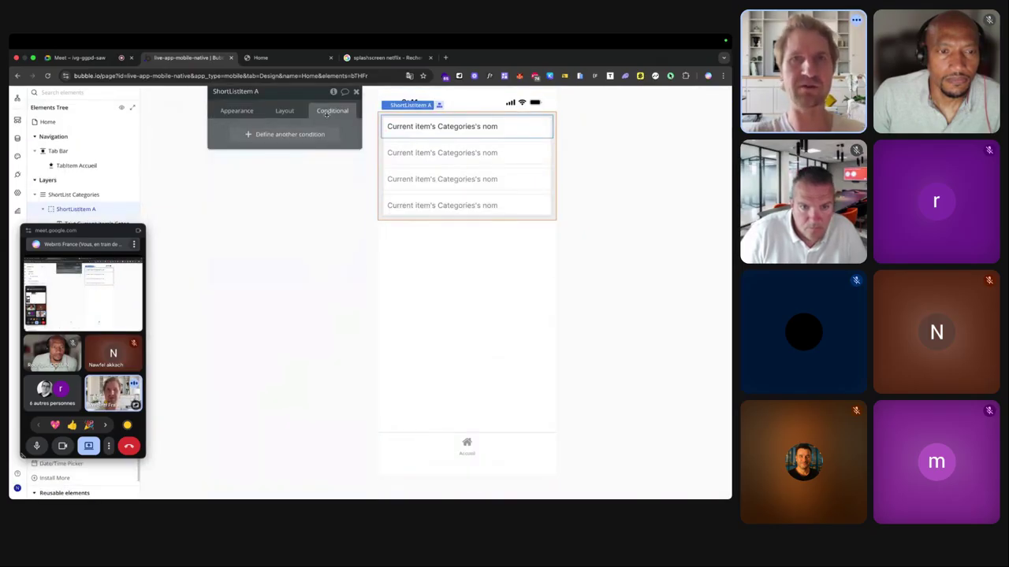
{"action": "left_click", "coordinate": [285, 134]}
{"action": "left_click", "coordinate": [244, 136]}
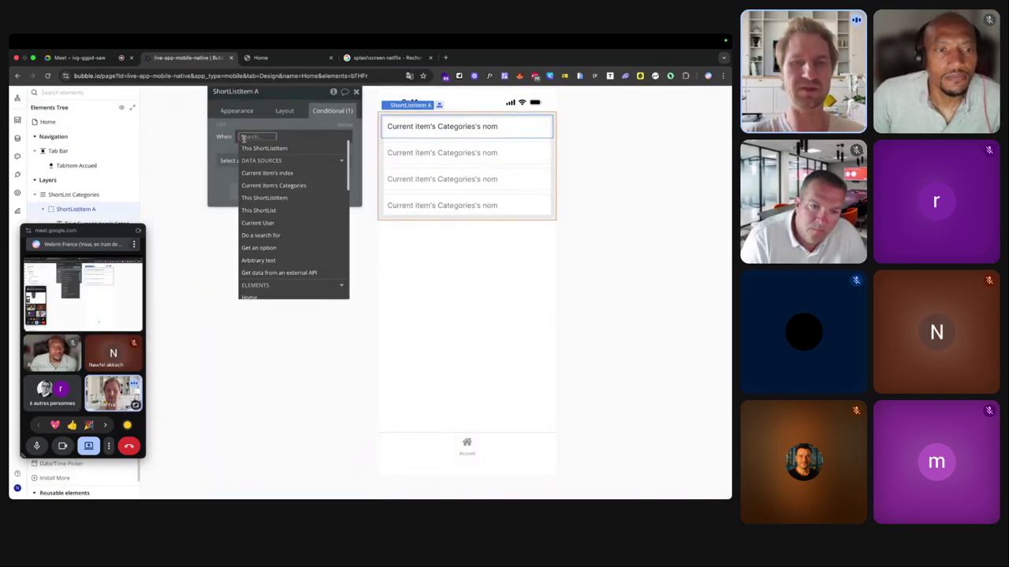
{"action": "type", "text": "hou"}
{"action": "key", "text": "BackSpace"}
{"action": "key", "text": "BackSpace"}
{"action": "key", "text": "BackSpace"}
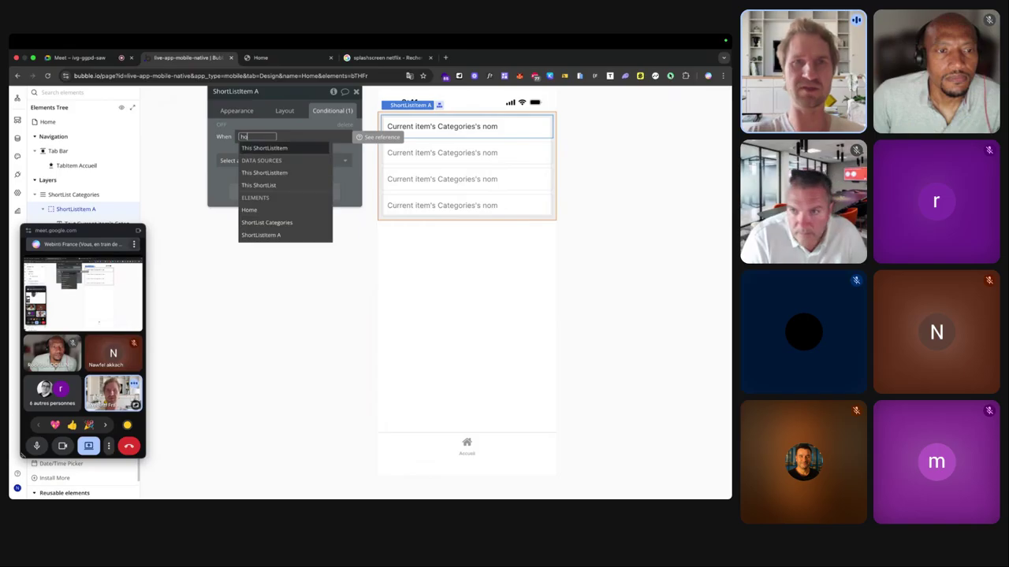
{"action": "type", "text": "home"}
{"action": "left_click", "coordinate": [250, 162]}
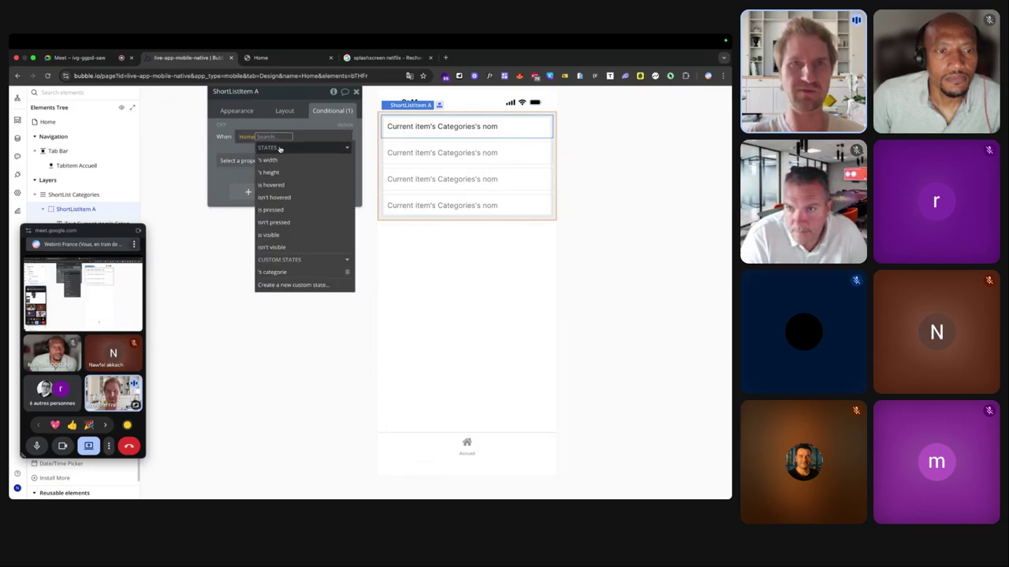
{"action": "left_click", "coordinate": [291, 272]}
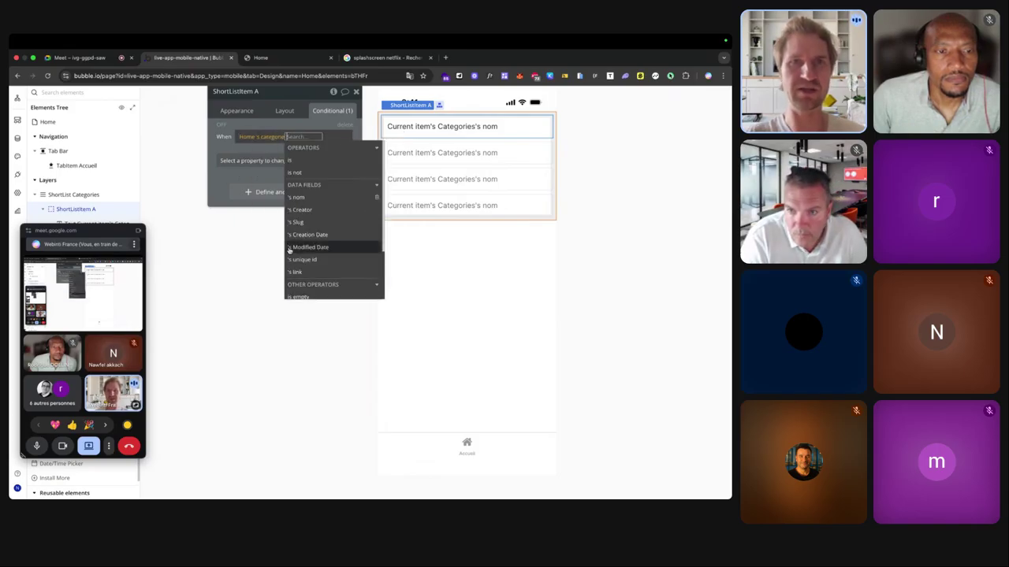
{"action": "left_click", "coordinate": [290, 160]}
{"action": "left_click", "coordinate": [319, 185]}
Make that condition set Border color - all borders to black #000000, then go to the preview.
{"action": "left_click", "coordinate": [237, 167]}
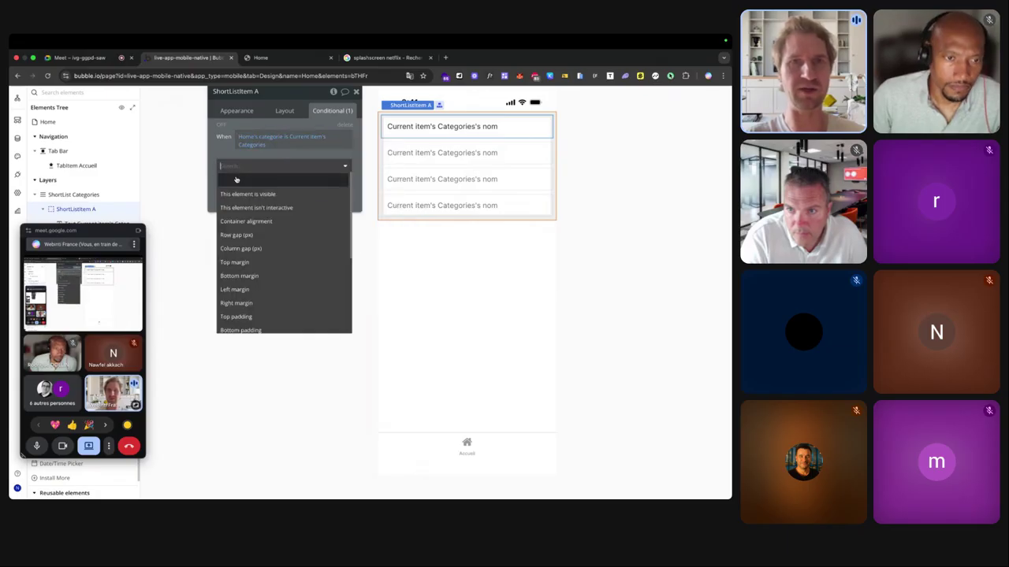
{"action": "type", "text": "c"}
{"action": "key", "text": "BackSpace"}
{"action": "type", "text": "bor"}
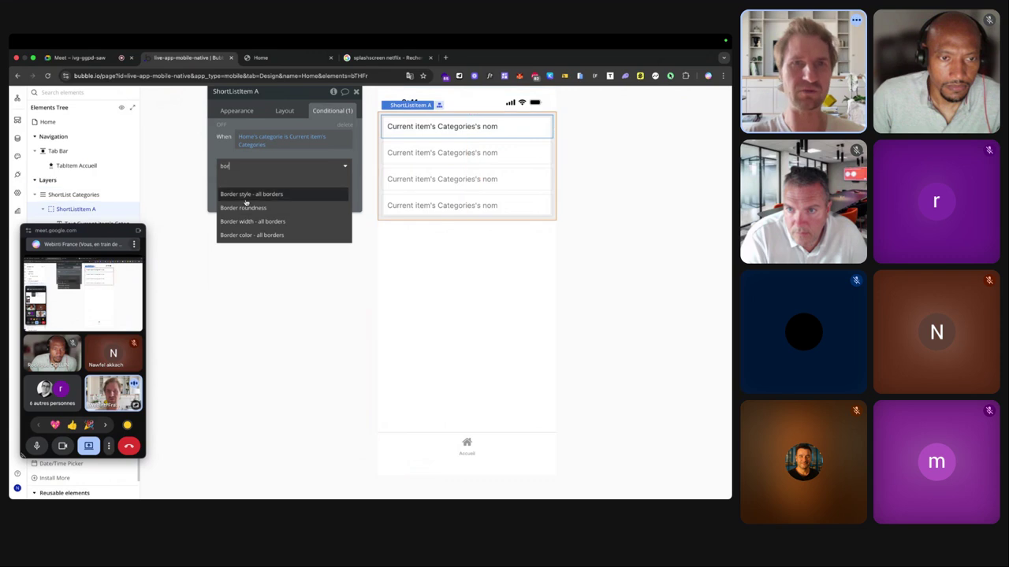
{"action": "left_click", "coordinate": [251, 235]}
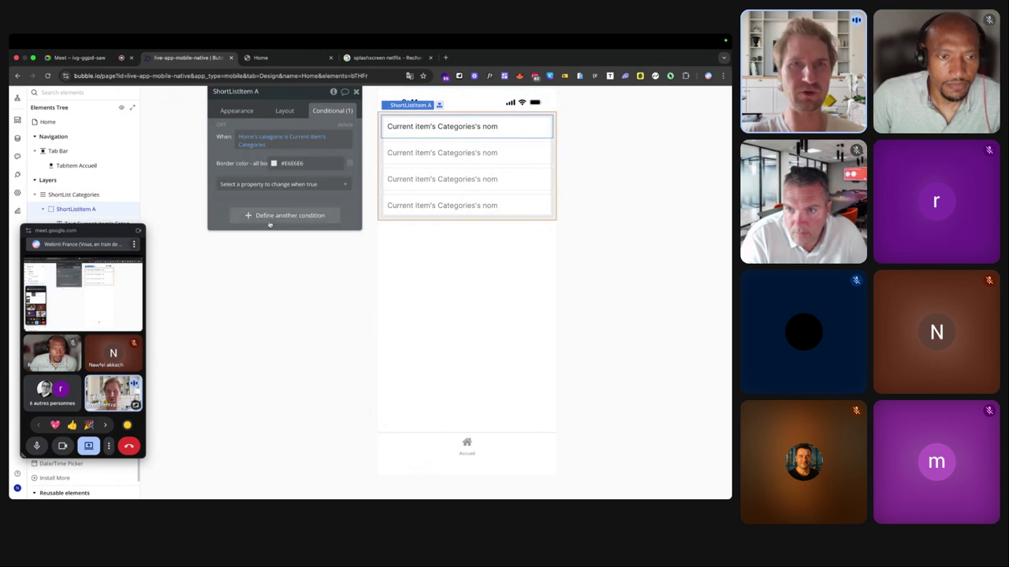
{"action": "left_click", "coordinate": [274, 164]}
{"action": "left_click_drag", "start_coordinate": [271, 173], "coordinate": [239, 258]}
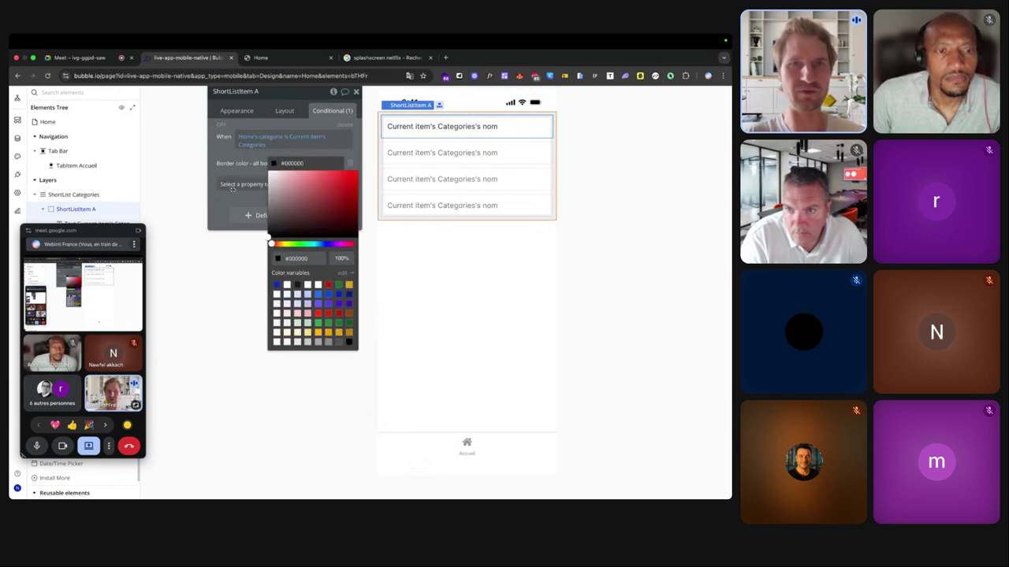
{"action": "left_click", "coordinate": [221, 128]}
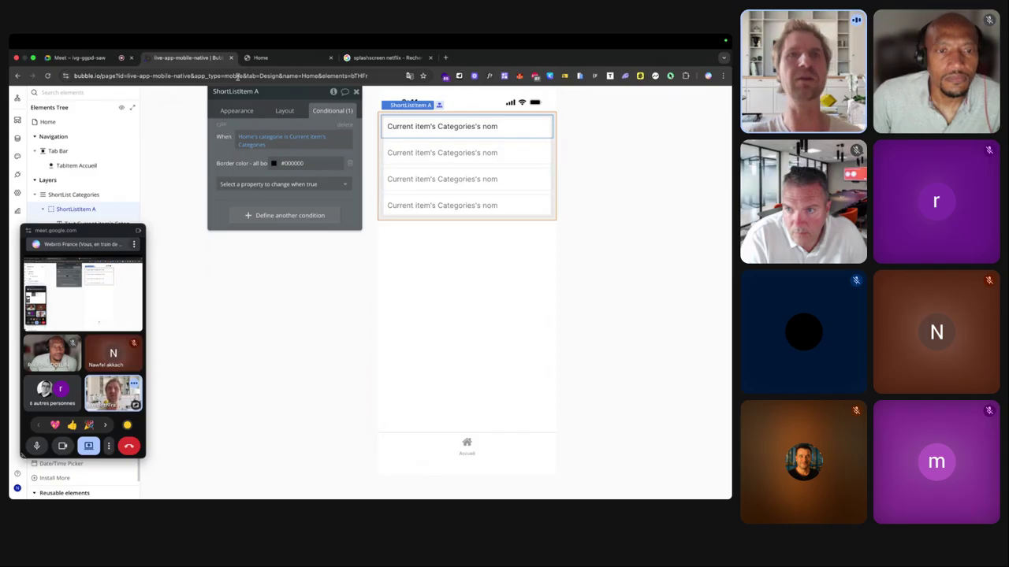
{"action": "left_click", "coordinate": [258, 60]}
Reload the preview and tap Science fiction, Action, Aventure and Comédie to check the black border.
{"action": "left_click", "coordinate": [281, 78]}
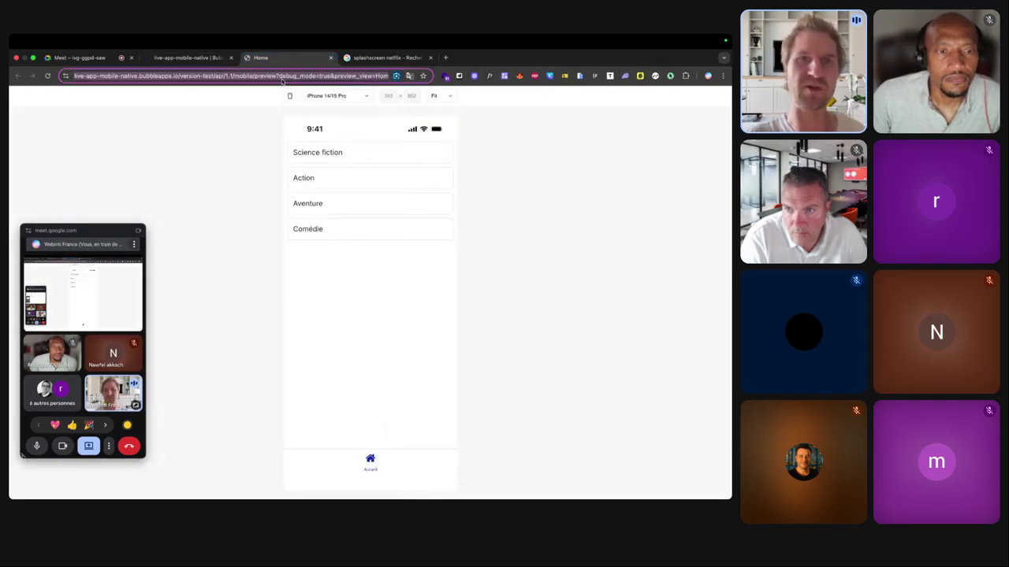
{"action": "key", "text": "Return"}
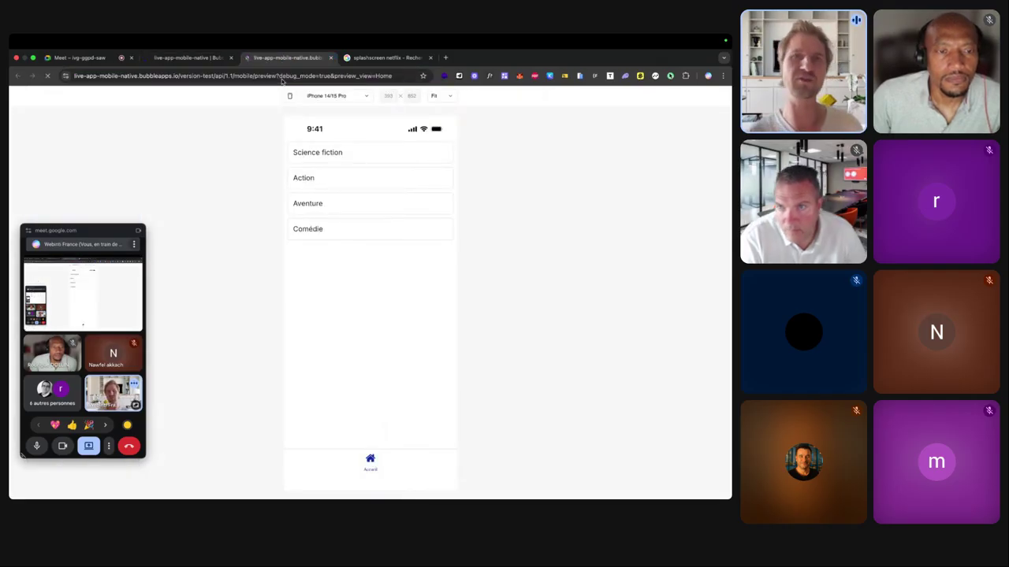
{"action": "left_click", "coordinate": [367, 152]}
{"action": "left_click", "coordinate": [323, 179]}
{"action": "left_click", "coordinate": [329, 203]}
{"action": "left_click", "coordinate": [332, 229]}
{"action": "left_click", "coordinate": [347, 210]}
{"action": "left_click", "coordinate": [353, 174]}
{"action": "left_click", "coordinate": [357, 154]}
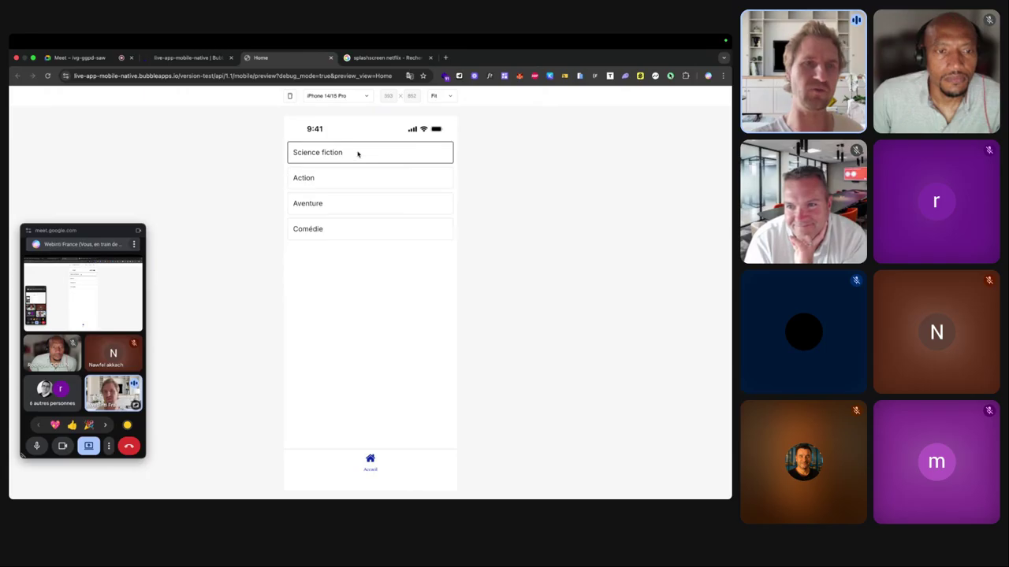
Retest Action, Aventure and Comédie in the preview, then return to the editor.
{"action": "left_click", "coordinate": [357, 175]}
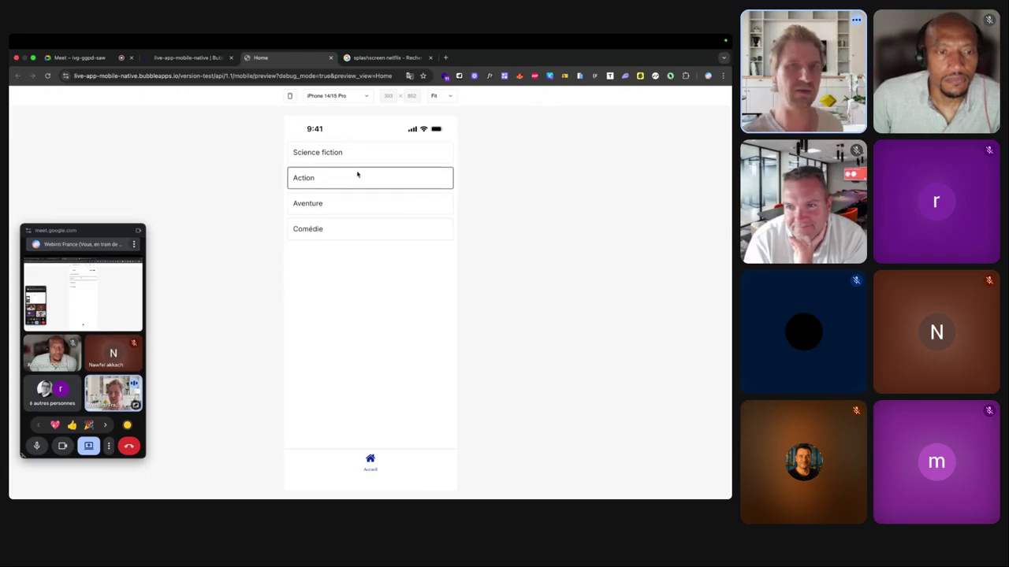
{"action": "scroll", "coordinate": [358, 174], "scroll_direction": "up", "scroll_amount": 5}
{"action": "left_click", "coordinate": [346, 232]}
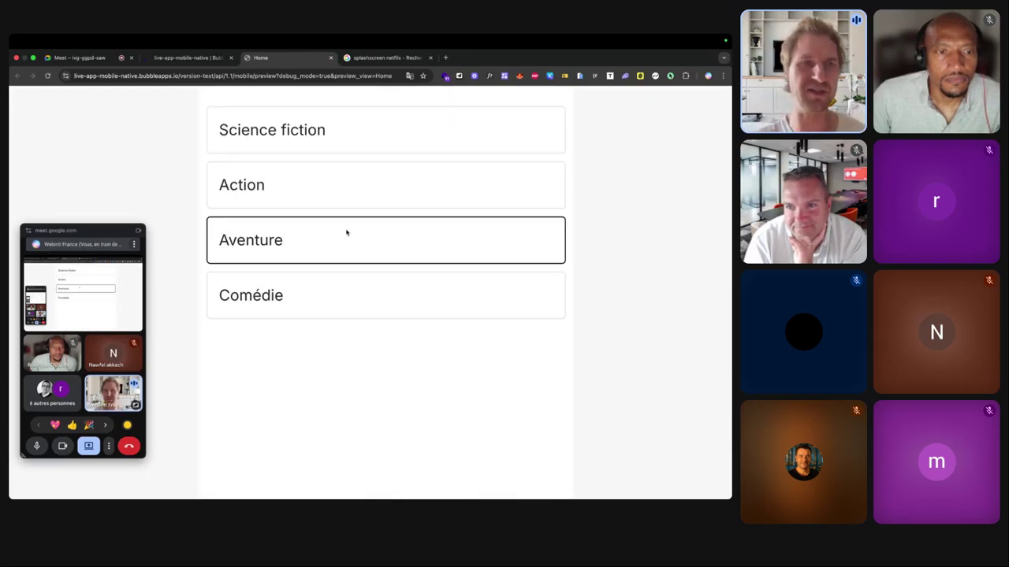
{"action": "left_click", "coordinate": [339, 284]}
{"action": "scroll", "coordinate": [338, 284], "scroll_direction": "down", "scroll_amount": 5}
{"action": "left_click", "coordinate": [181, 61]}
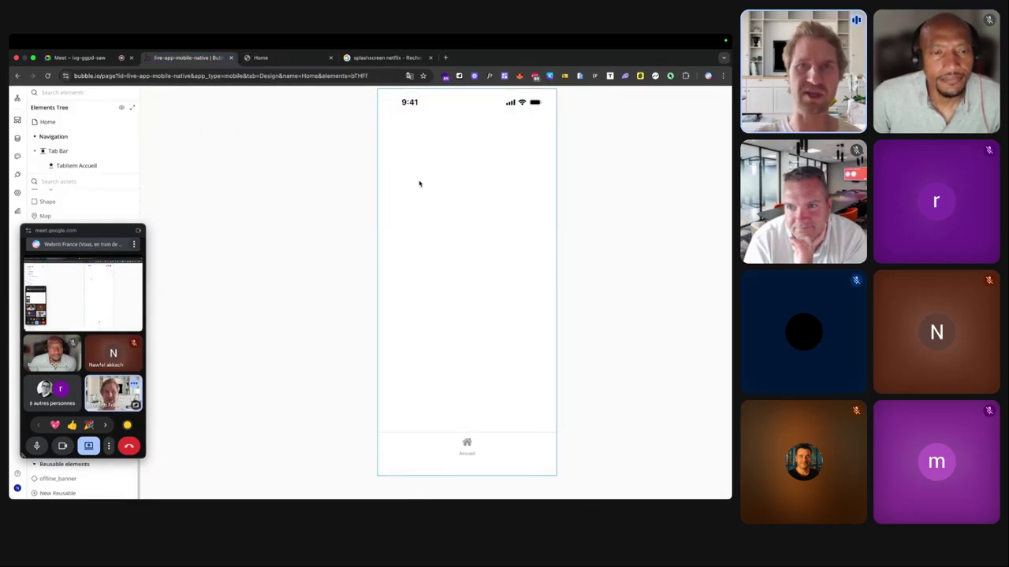
Make the Home view a Vertical List sourced from 'Do a search for Categories' with content type Categories.
{"action": "left_click", "coordinate": [419, 184]}
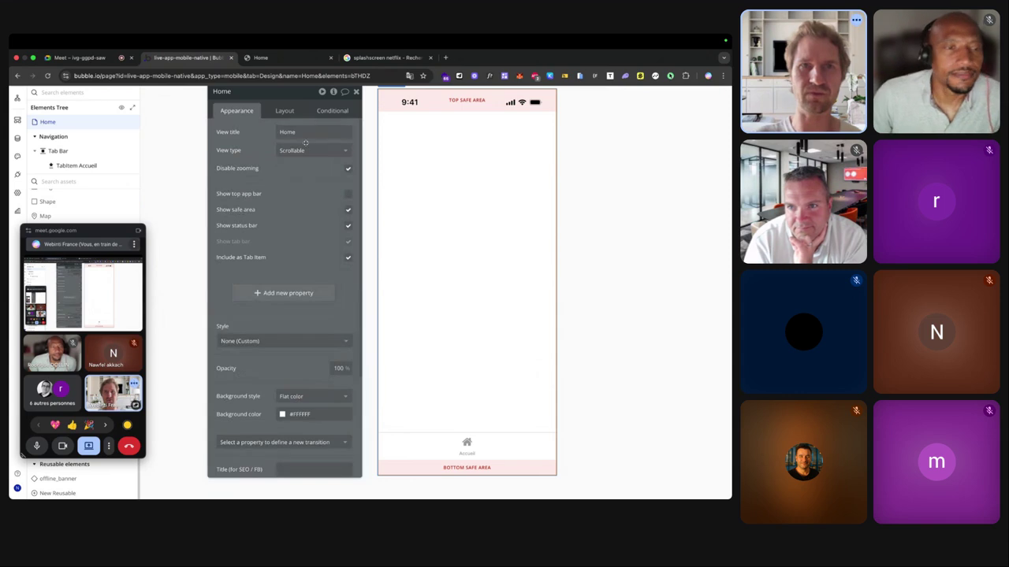
{"action": "left_click", "coordinate": [309, 150]}
{"action": "left_click", "coordinate": [305, 207]}
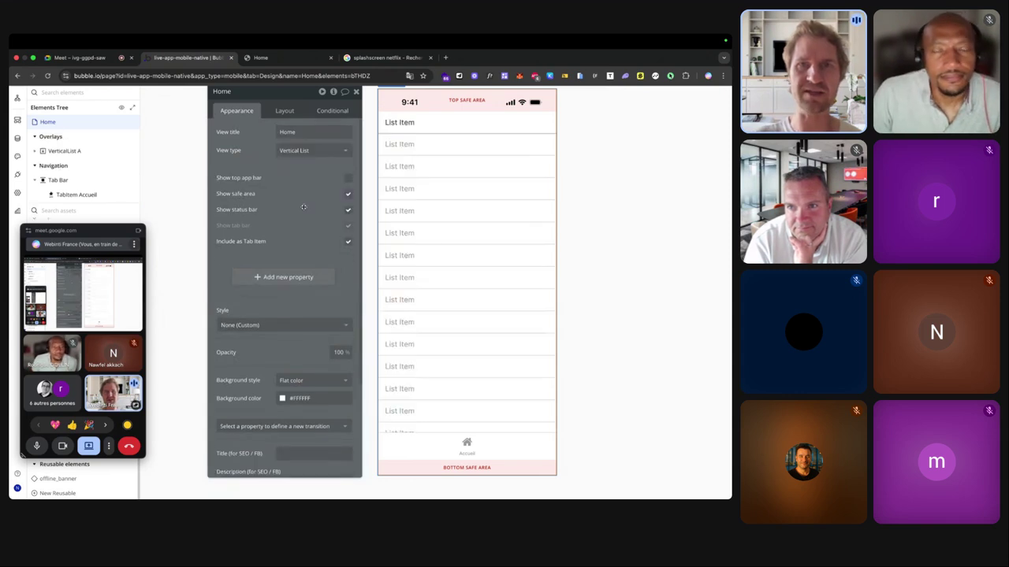
{"action": "left_click", "coordinate": [433, 192]}
{"action": "left_click", "coordinate": [308, 150]}
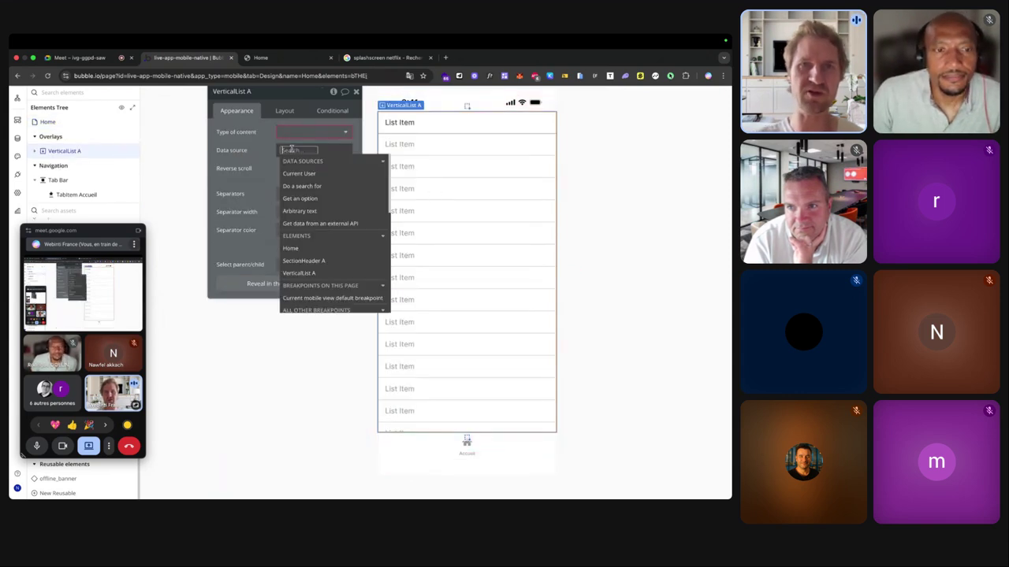
{"action": "left_click", "coordinate": [315, 190]}
{"action": "left_click", "coordinate": [471, 113]}
{"action": "left_click", "coordinate": [465, 152]}
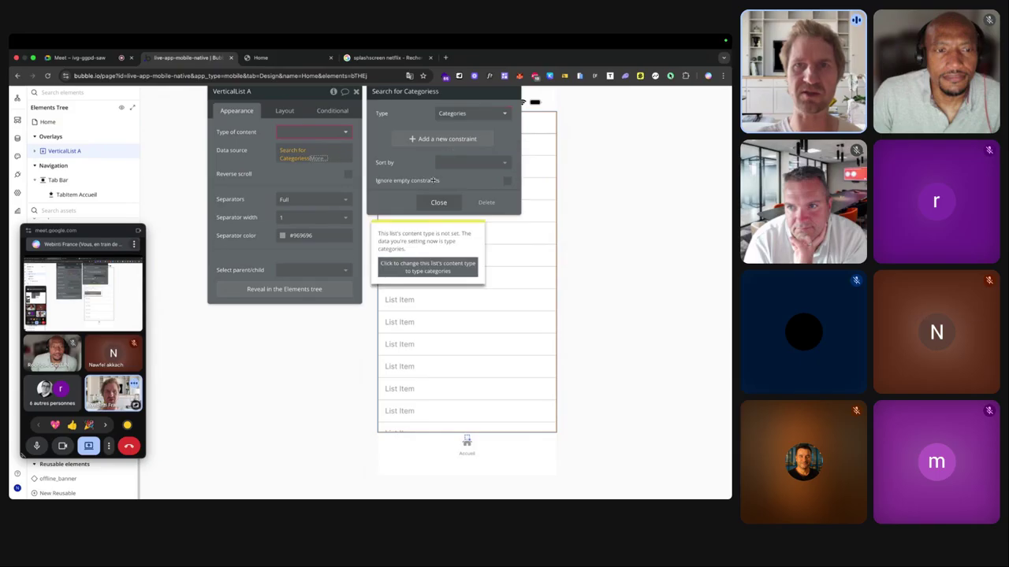
{"action": "left_click", "coordinate": [418, 268]}
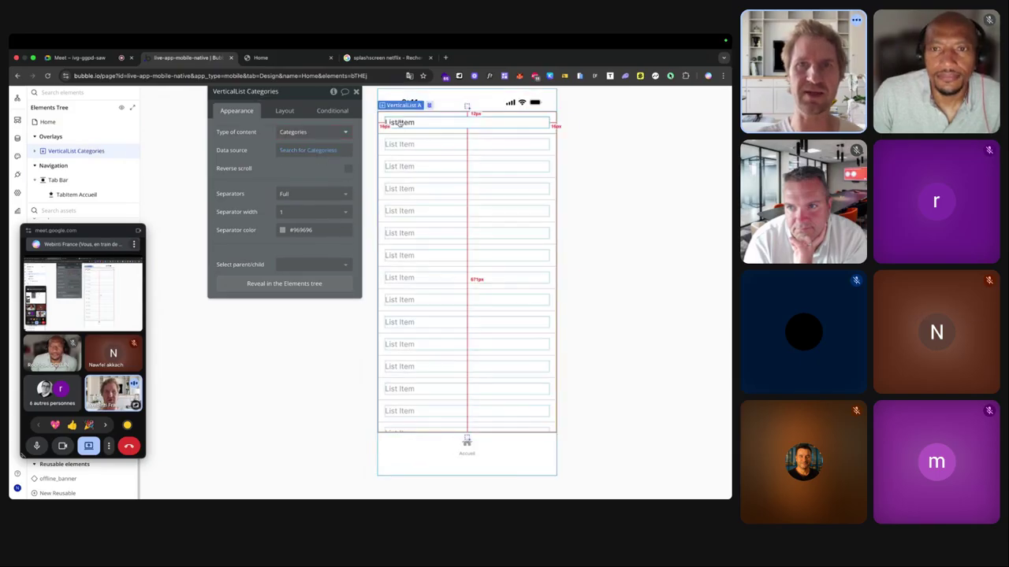
Bind each cell's text to Current item's Categories's nom and view it in the preview.
{"action": "left_click", "coordinate": [399, 122]}
{"action": "left_click", "coordinate": [284, 132]}
{"action": "left_click", "coordinate": [386, 131]}
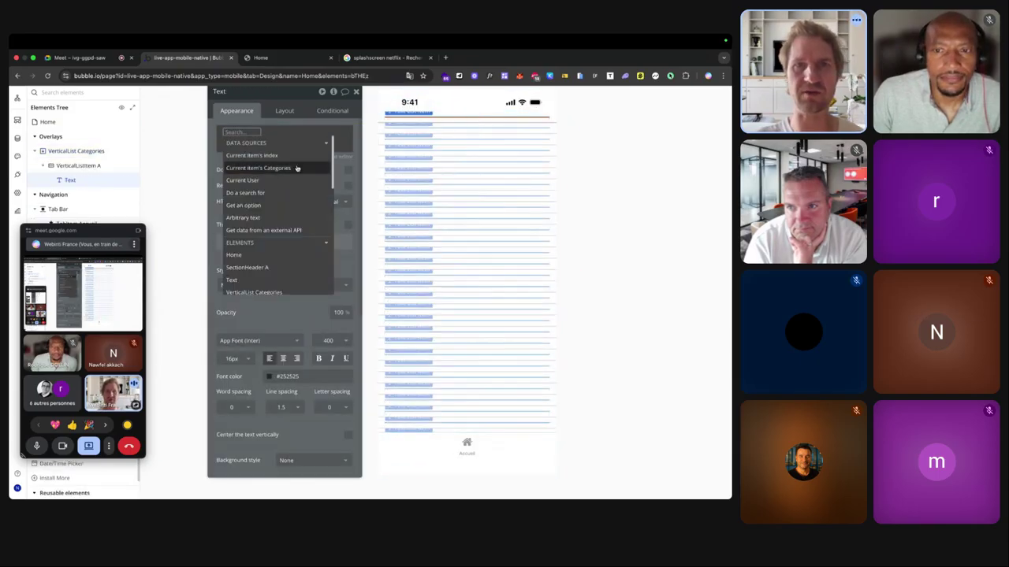
{"action": "left_click", "coordinate": [258, 168]}
{"action": "left_click", "coordinate": [322, 190]}
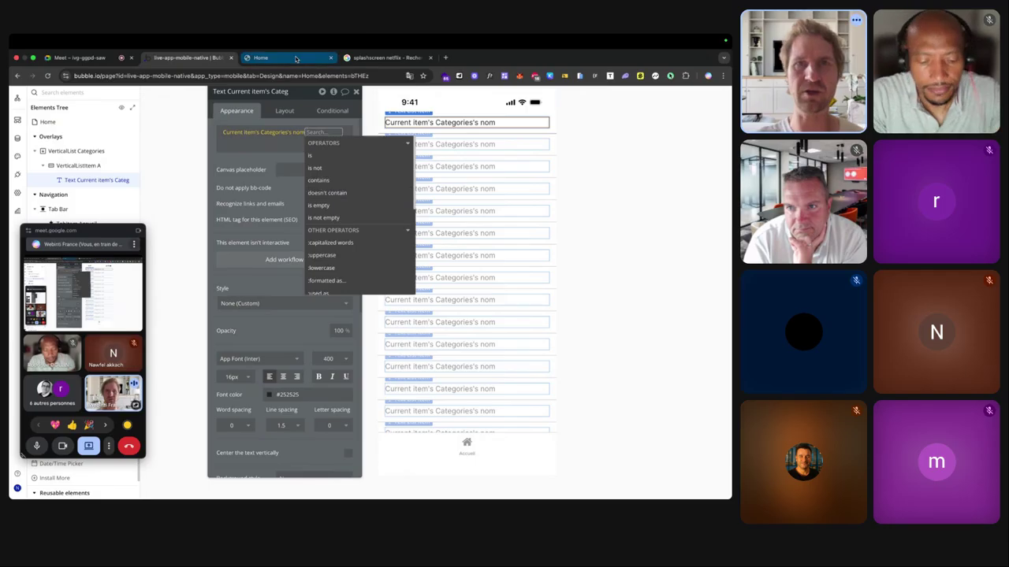
{"action": "left_click", "coordinate": [276, 57]}
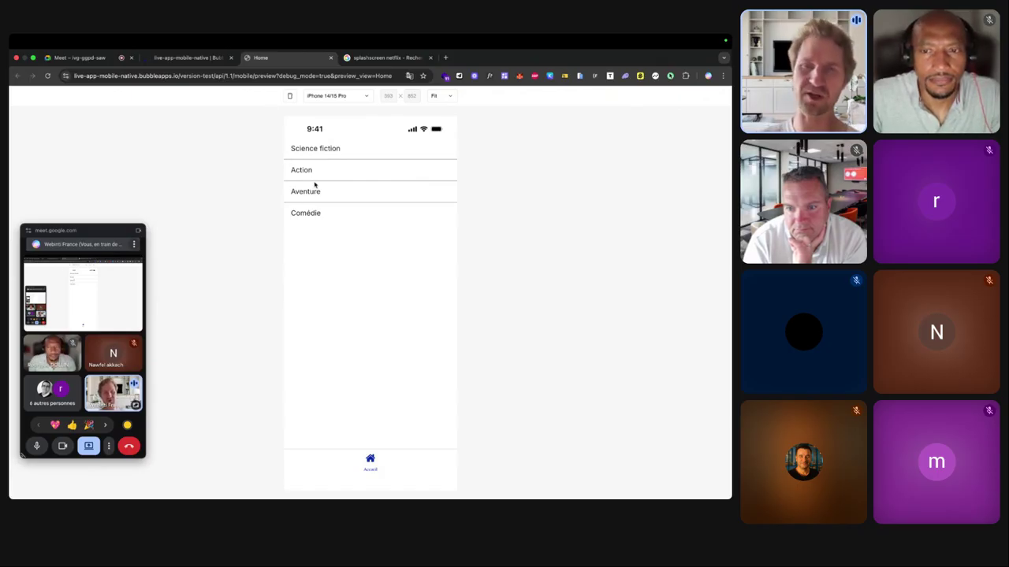
Return to the editor and select the first row, VerticalListItem A.
{"action": "left_click", "coordinate": [200, 58]}
{"action": "left_click", "coordinate": [493, 128]}
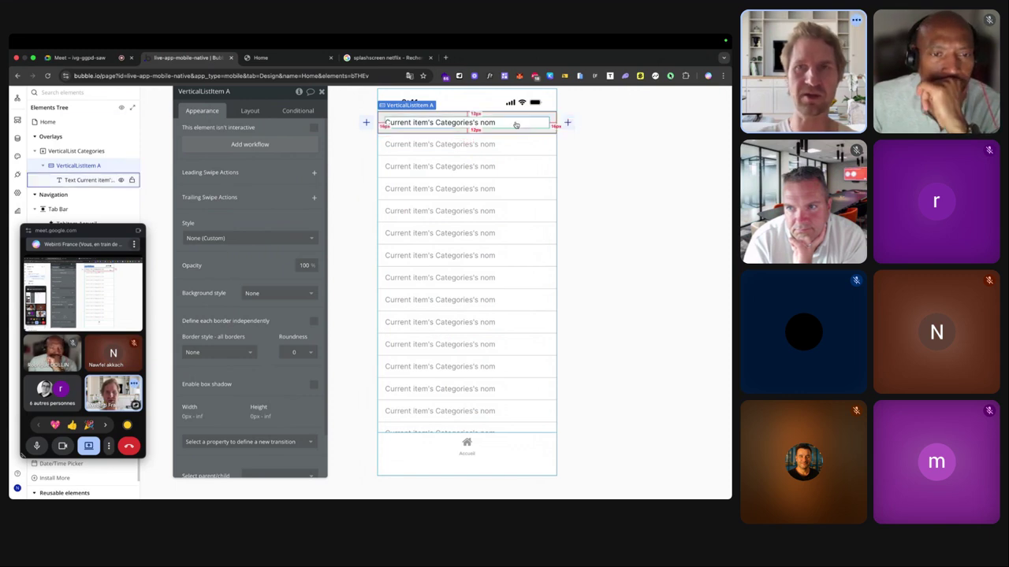
Add a leading swipe action to the list row and open its properties.
{"action": "scroll", "coordinate": [367, 122], "scroll_direction": "up", "scroll_amount": 1}
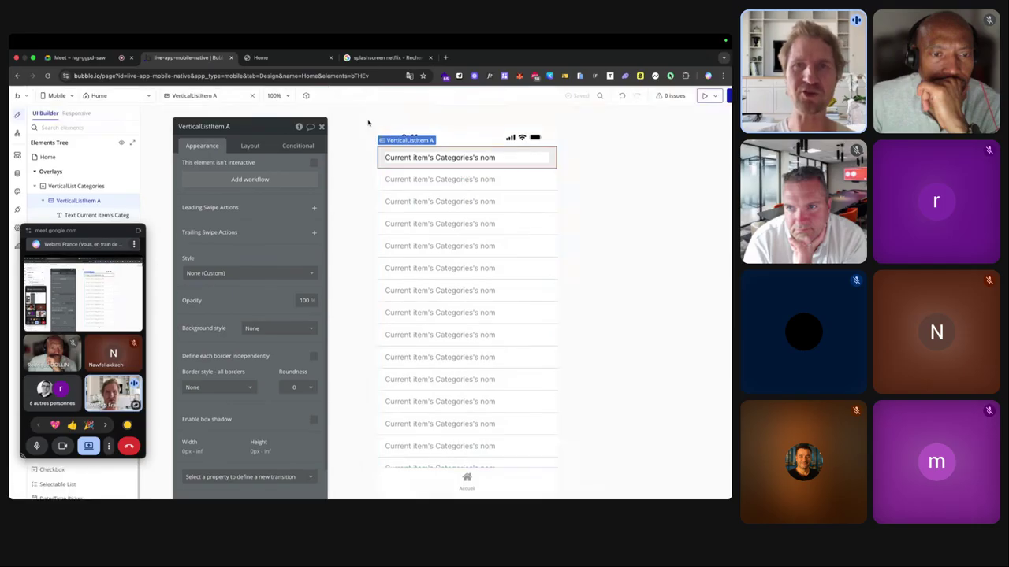
{"action": "left_click", "coordinate": [367, 158]}
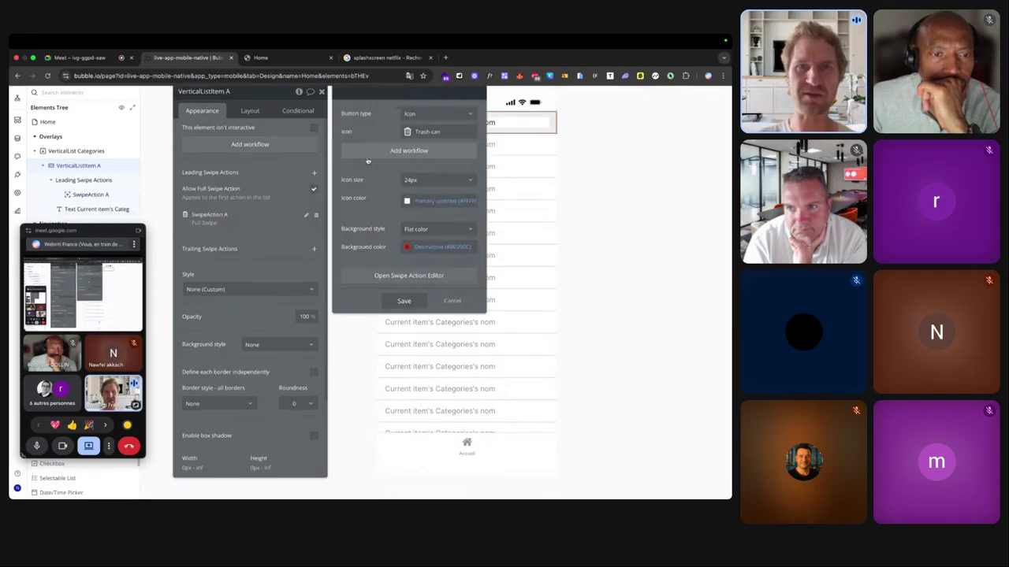
{"action": "left_click", "coordinate": [431, 114]}
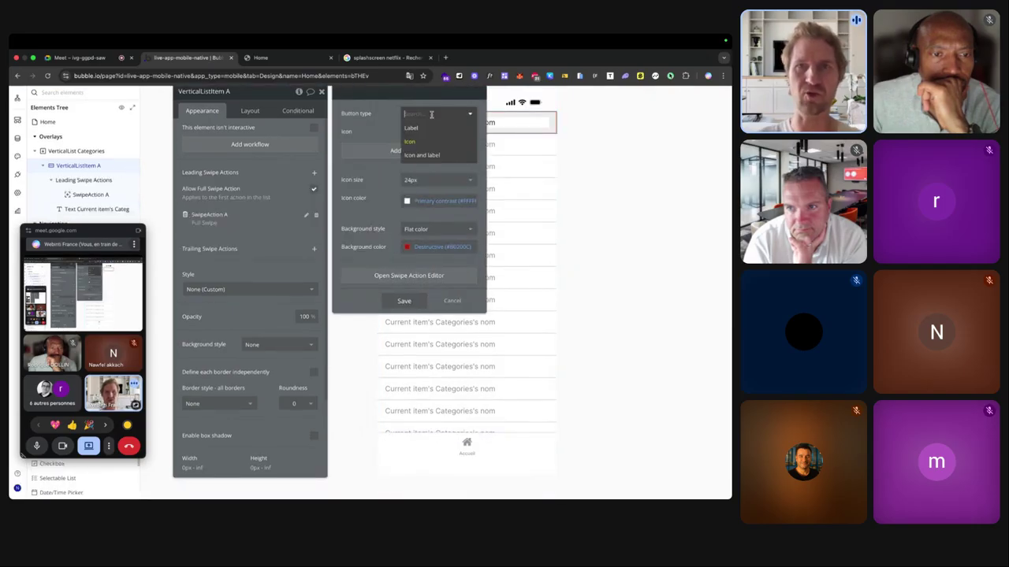
{"action": "left_click", "coordinate": [399, 142]}
{"action": "double_click", "coordinate": [362, 122]}
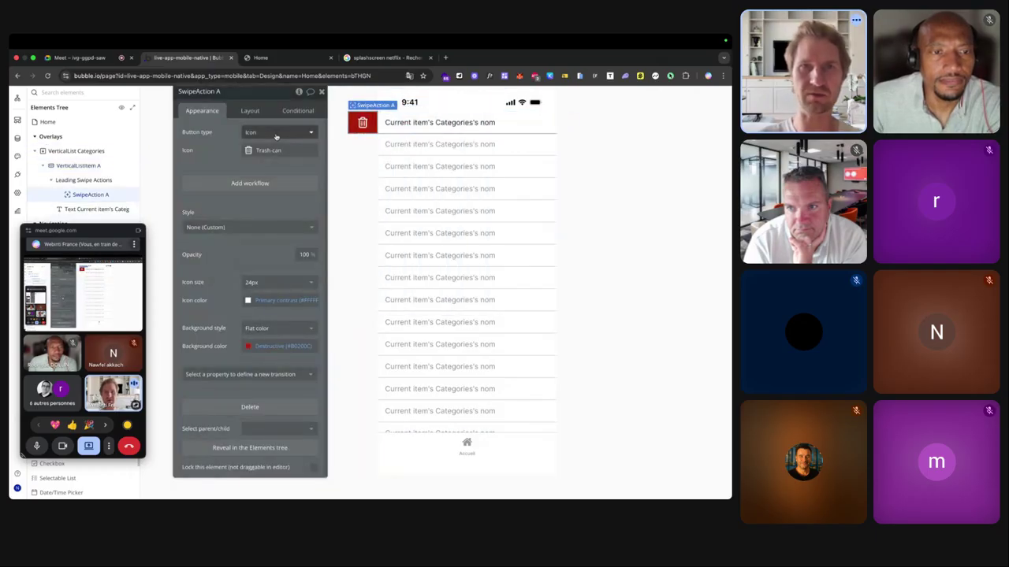
Set the swipe action's icon to the Phosphor Pencil-simple icon.
{"action": "left_click", "coordinate": [273, 149]}
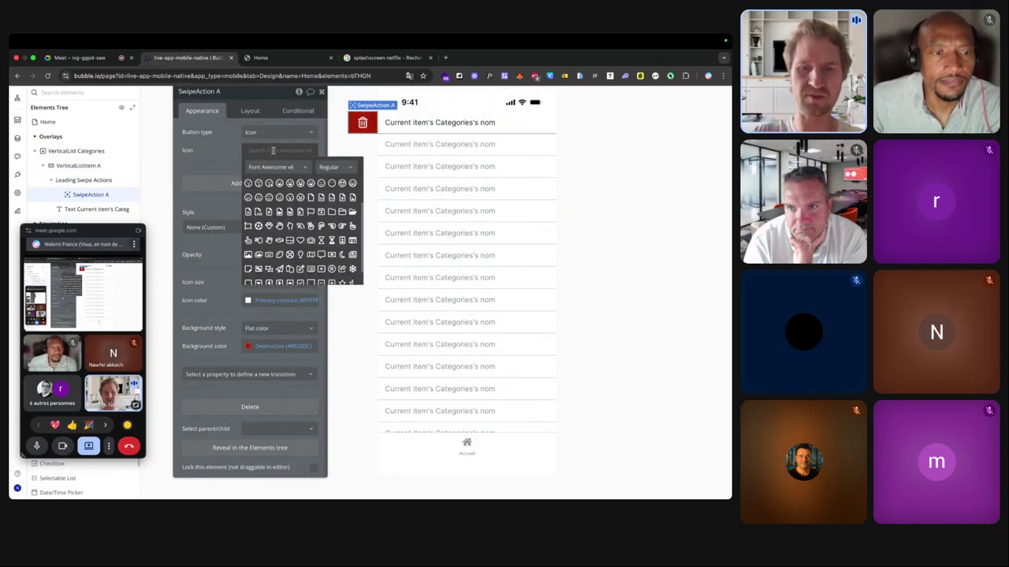
{"action": "type", "text": "pen"}
{"action": "left_click", "coordinate": [281, 166]}
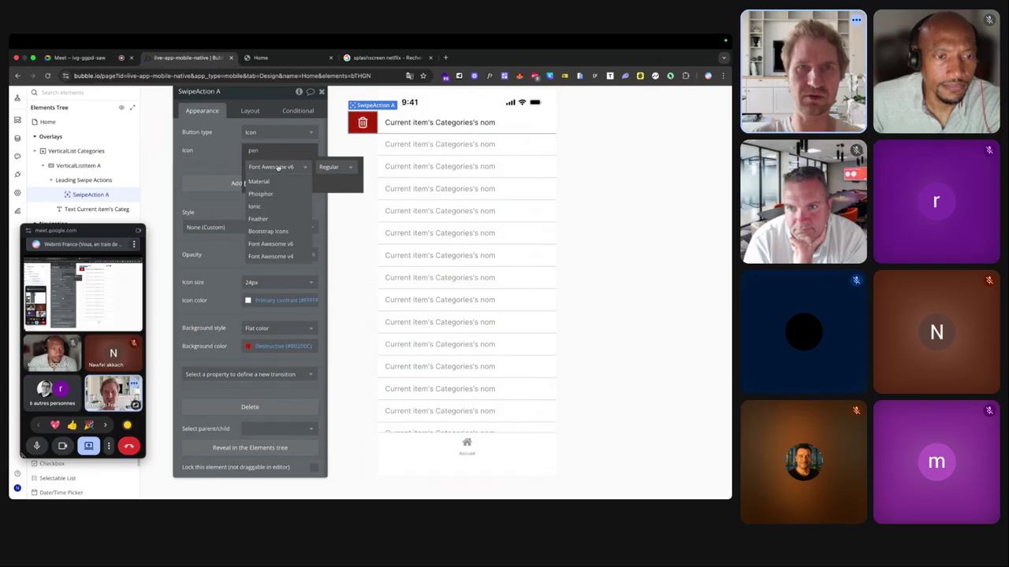
{"action": "left_click", "coordinate": [275, 183]}
{"action": "left_click", "coordinate": [283, 167]}
{"action": "left_click", "coordinate": [271, 181]}
{"action": "left_click", "coordinate": [262, 149]}
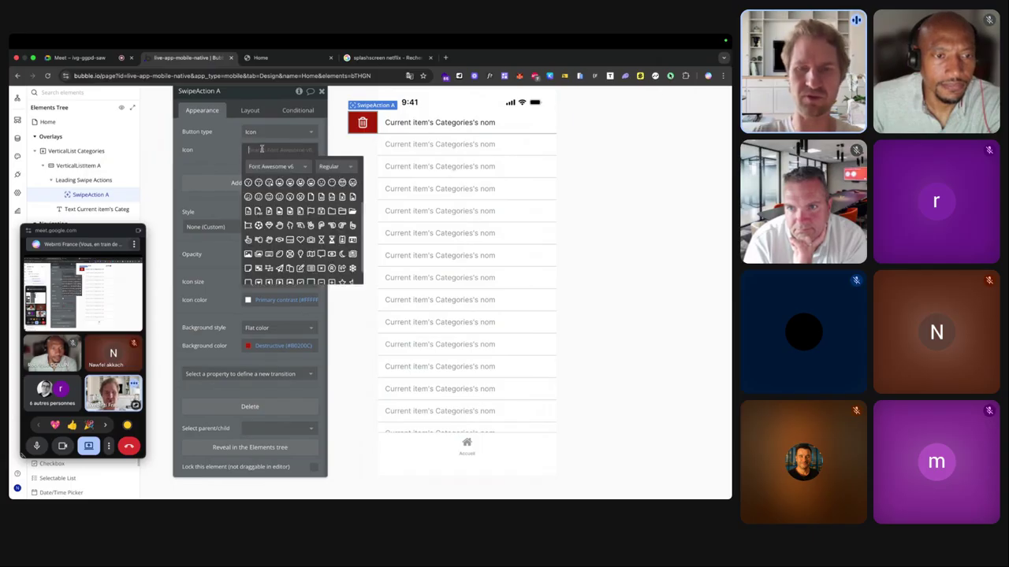
{"action": "type", "text": "pen"}
{"action": "left_click", "coordinate": [270, 166]}
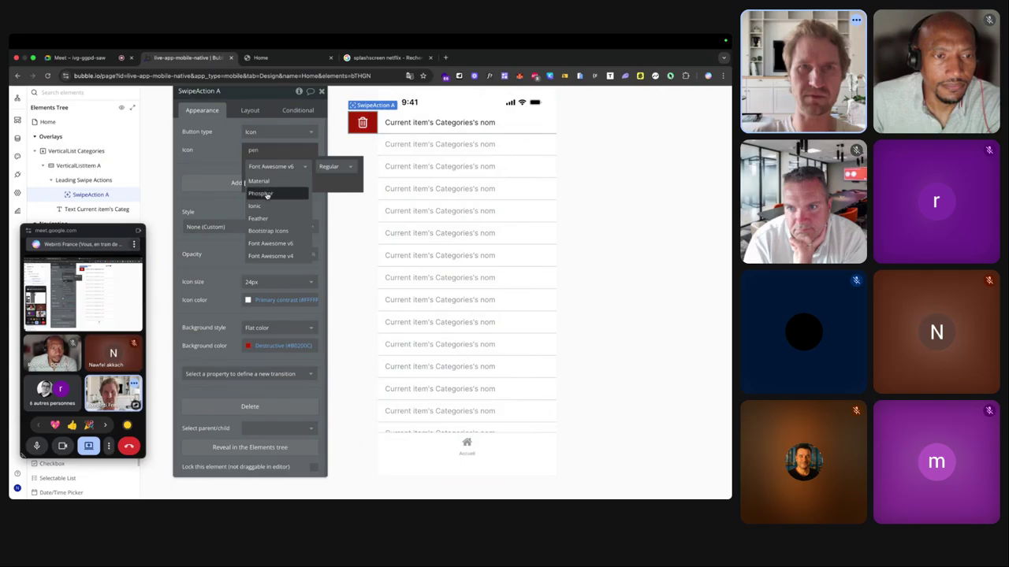
{"action": "left_click", "coordinate": [267, 194]}
{"action": "left_click", "coordinate": [249, 211]}
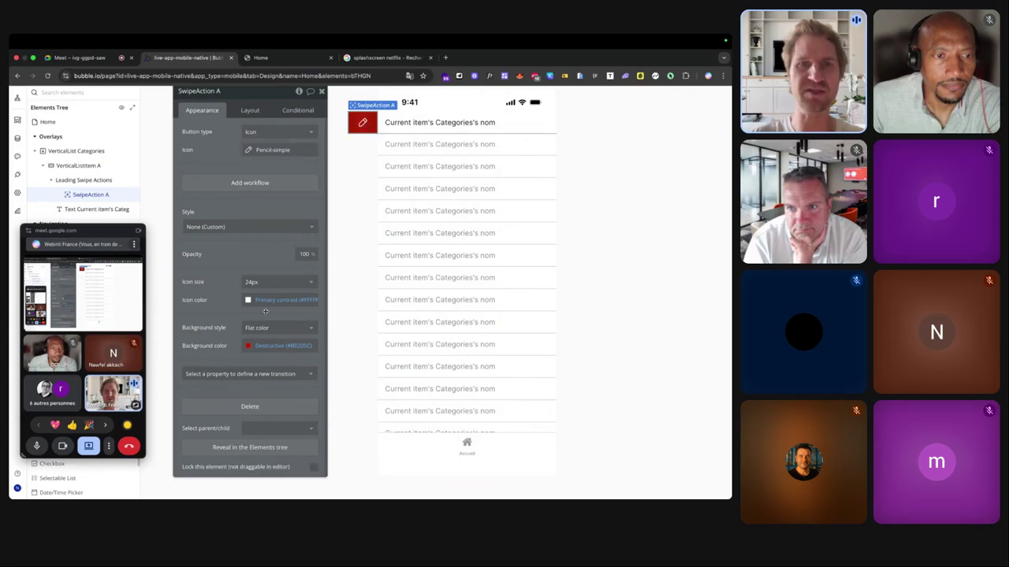
Change the swipe action's background to orange Alert 60 and reselect VerticalListItem A.
{"action": "left_click", "coordinate": [246, 345]}
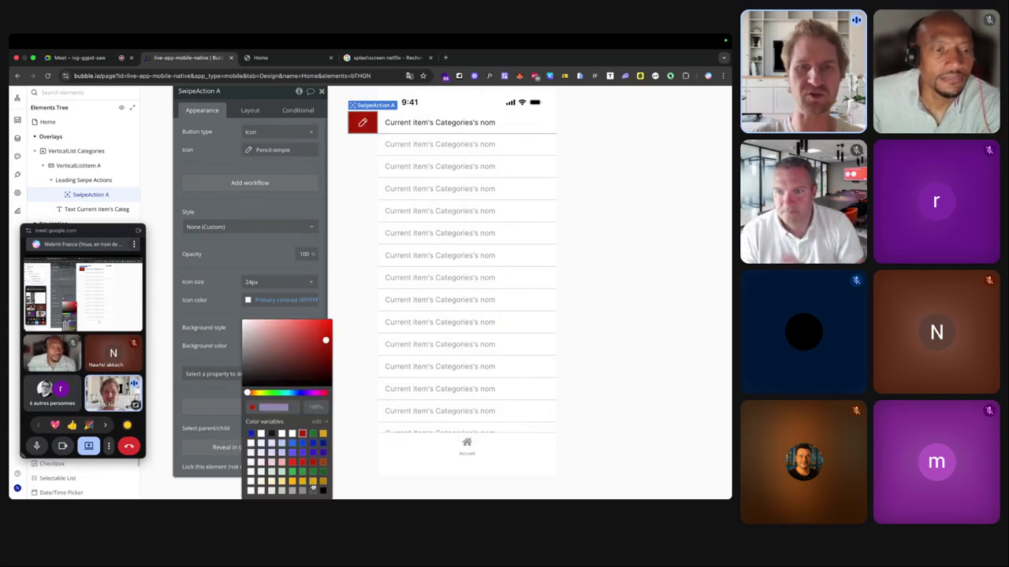
{"action": "left_click", "coordinate": [302, 481]}
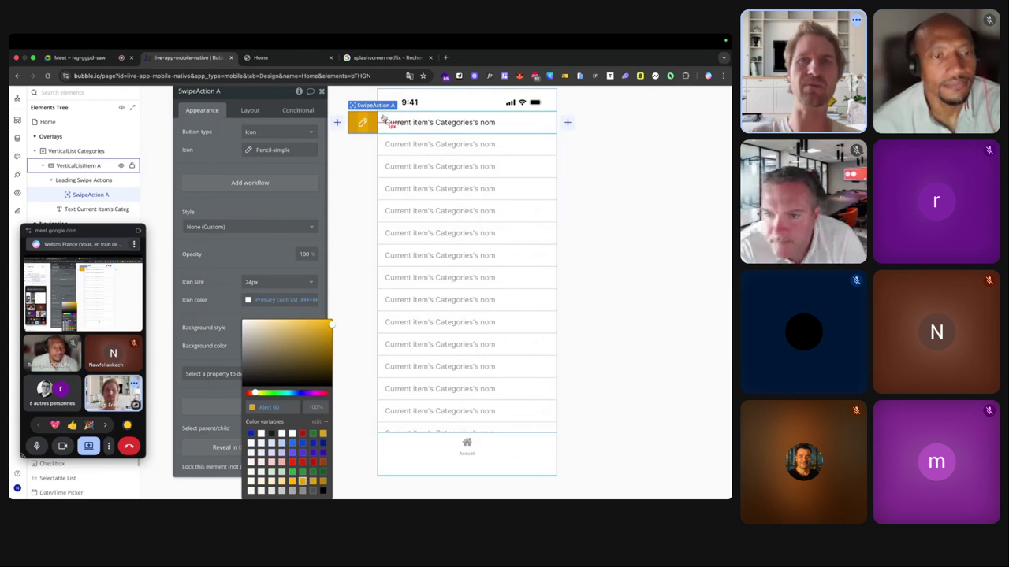
{"action": "left_click", "coordinate": [336, 124]}
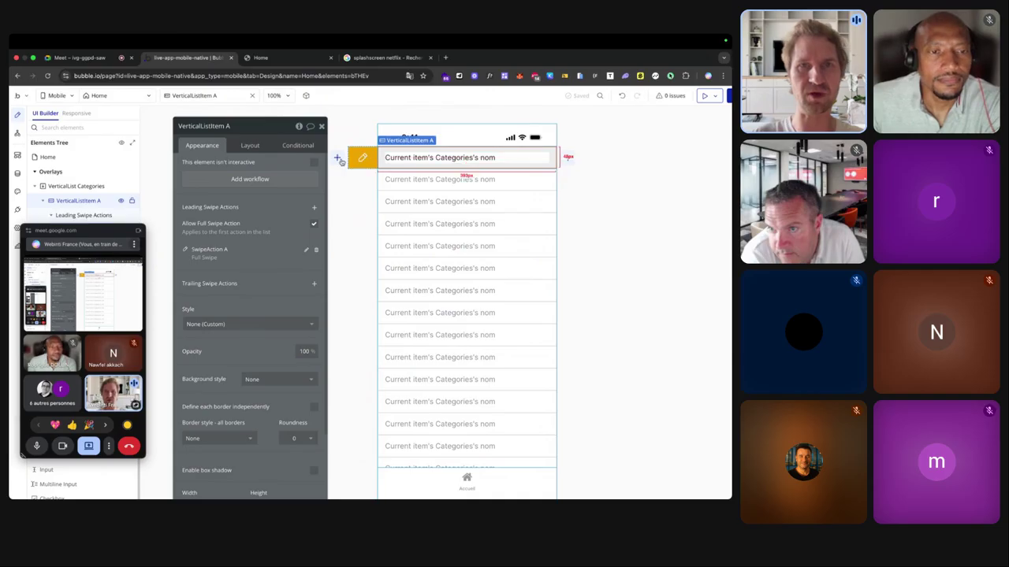
Add a second leading swipe action, SwipeAction B, with the Square-plus icon.
{"action": "left_click", "coordinate": [336, 157]}
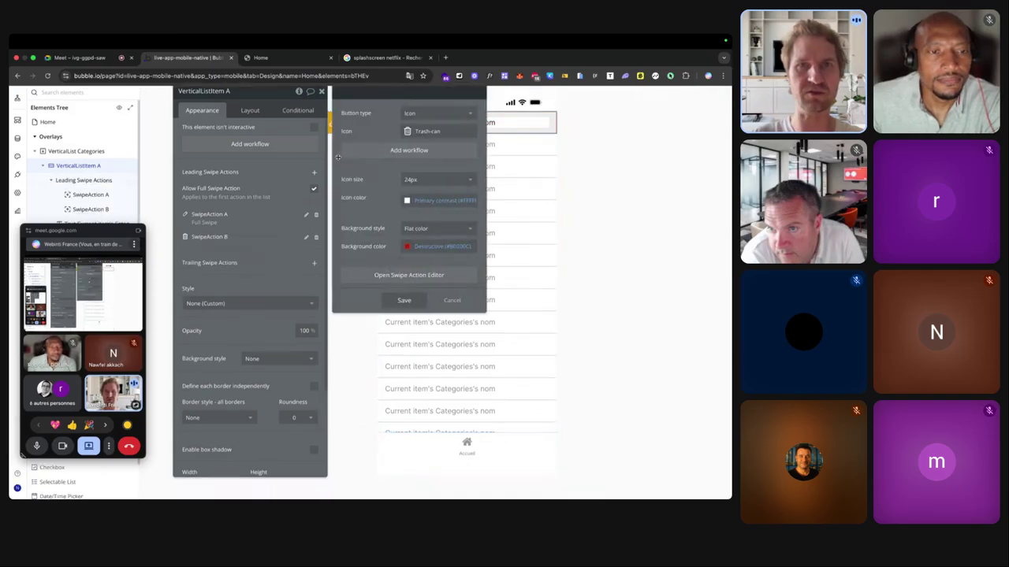
{"action": "left_click", "coordinate": [425, 132]}
{"action": "type", "text": "add"}
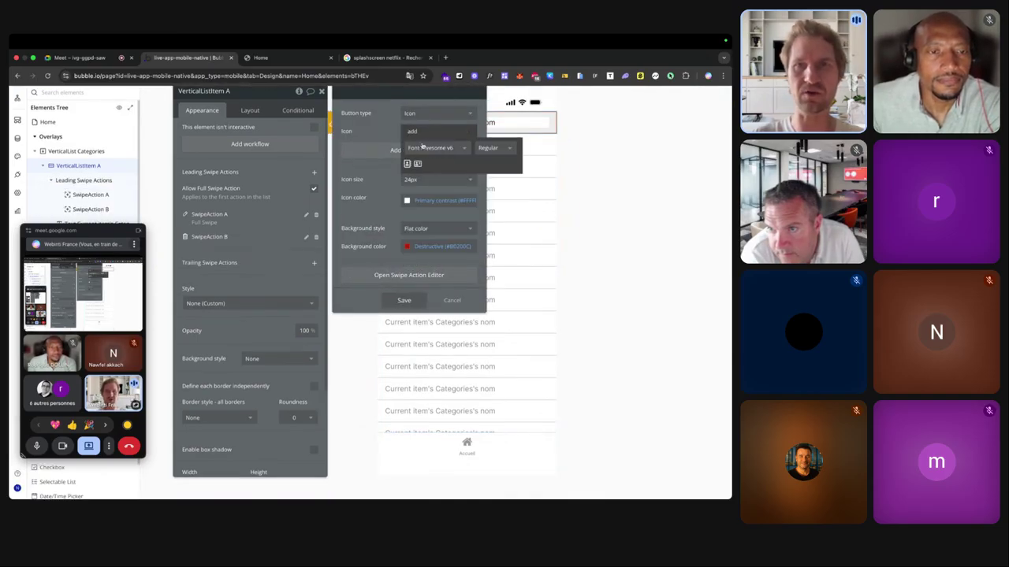
{"action": "left_click", "coordinate": [430, 148]}
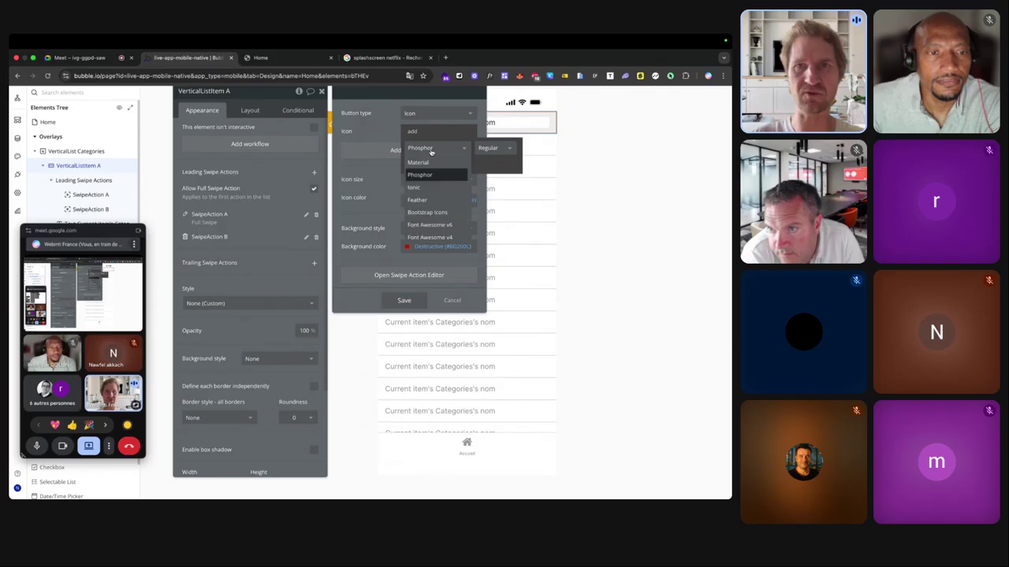
{"action": "left_click", "coordinate": [428, 161]}
{"action": "left_click", "coordinate": [426, 133]}
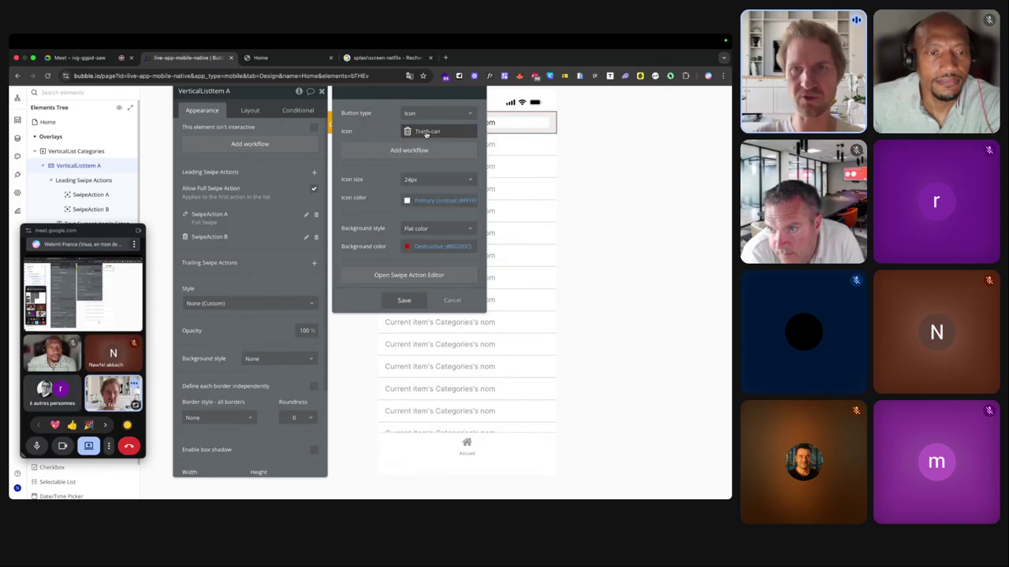
{"action": "left_click", "coordinate": [426, 133]}
{"action": "type", "text": "plu"}
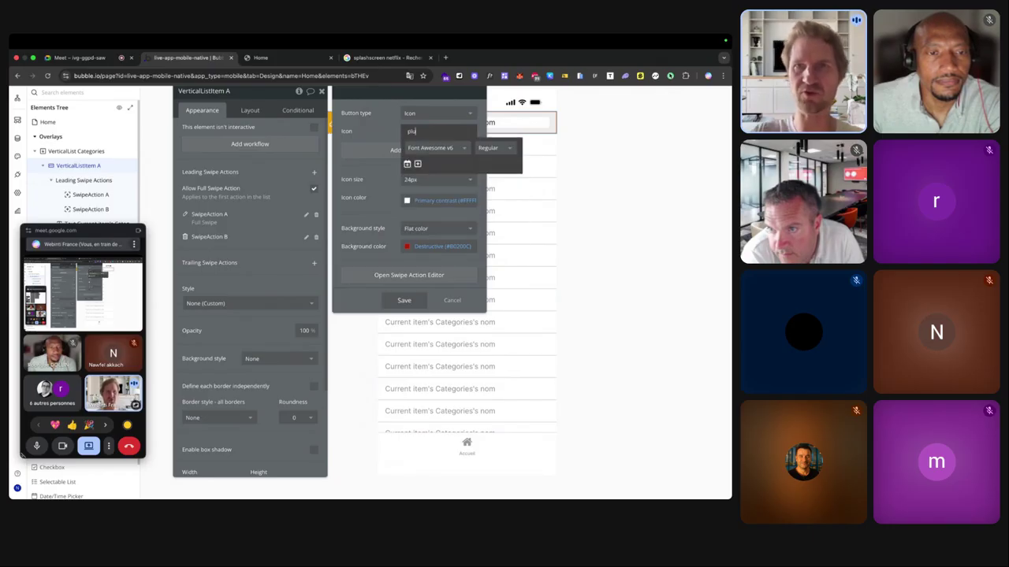
{"action": "left_click", "coordinate": [418, 164]}
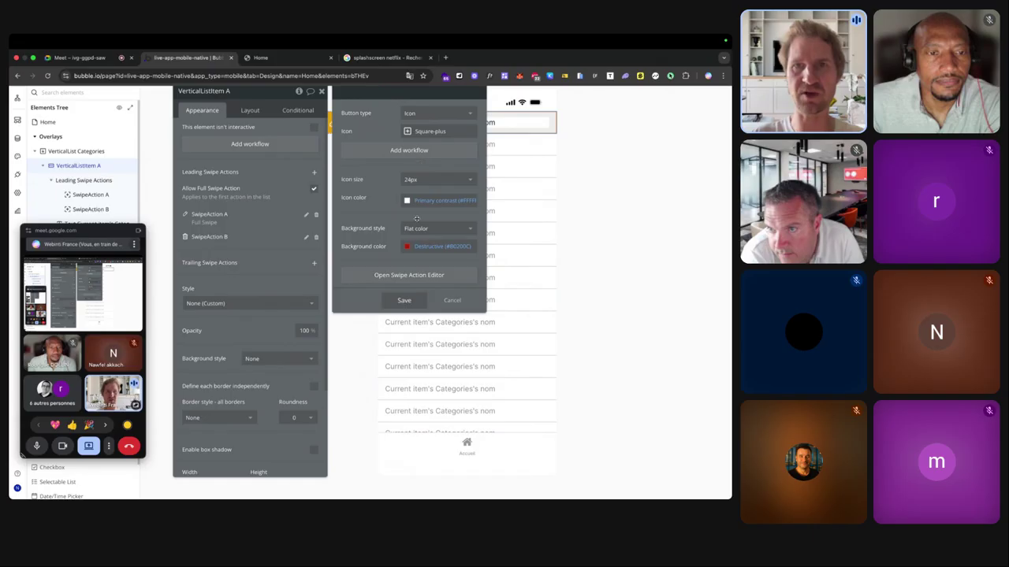
Give SwipeAction B a green Success 50 background, save it, and add a trailing swipe action.
{"action": "left_click", "coordinate": [441, 246]}
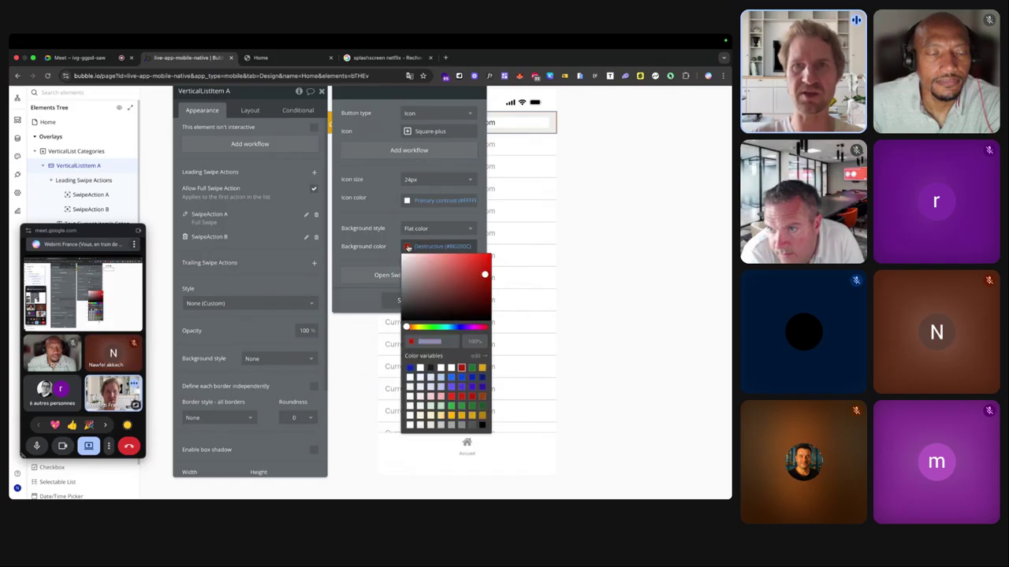
{"action": "left_click", "coordinate": [454, 405]}
{"action": "left_click", "coordinate": [404, 300]}
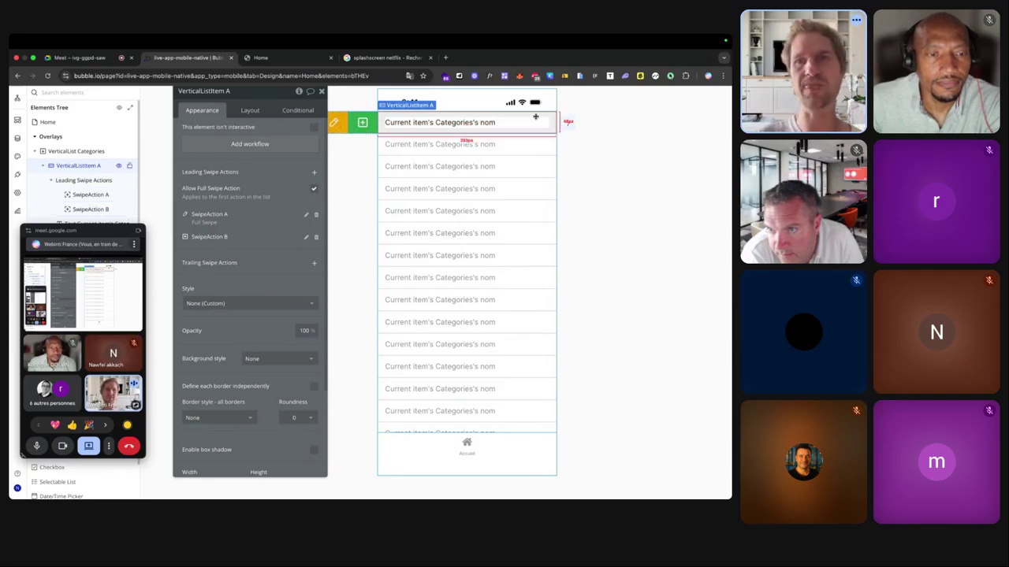
{"action": "scroll", "coordinate": [568, 124], "scroll_direction": "up", "scroll_amount": 1}
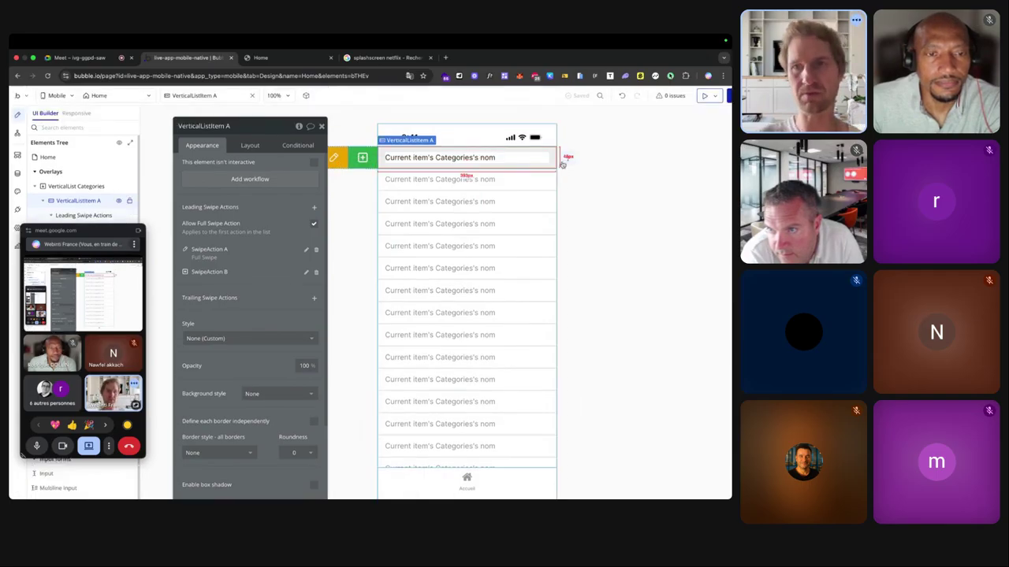
{"action": "left_click", "coordinate": [569, 162]}
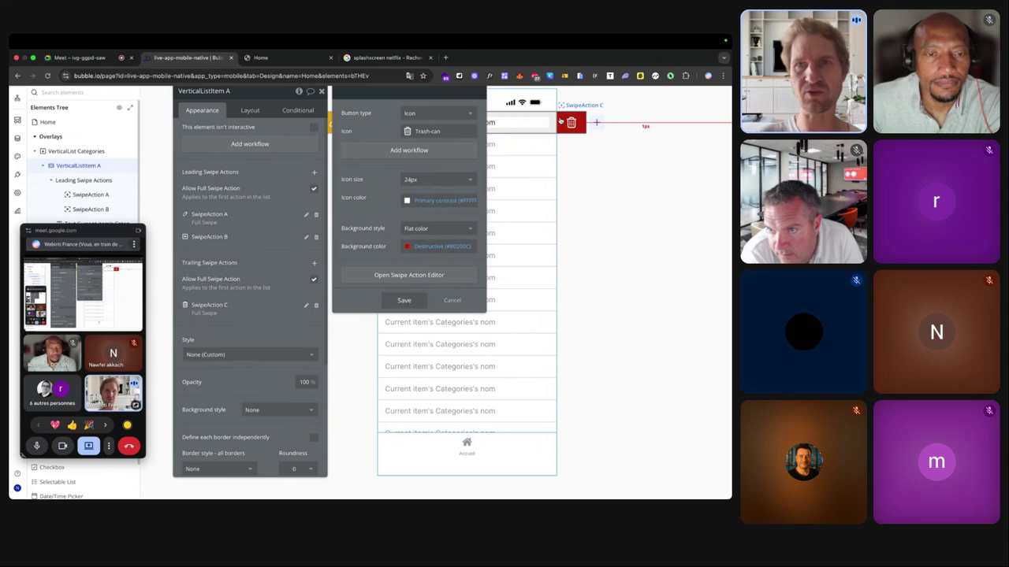
{"action": "left_click", "coordinate": [286, 59]}
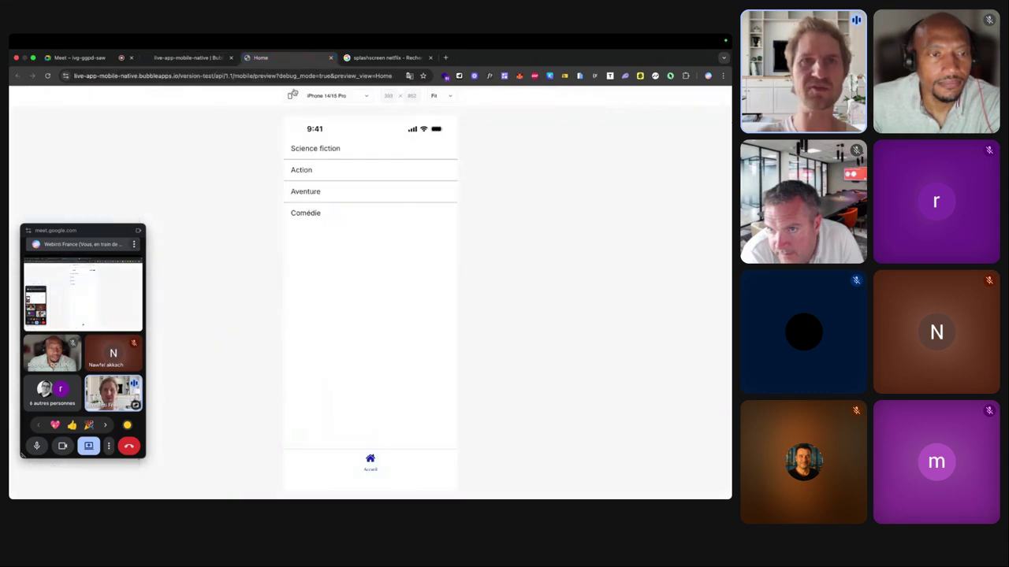
{"action": "key", "text": "Return"}
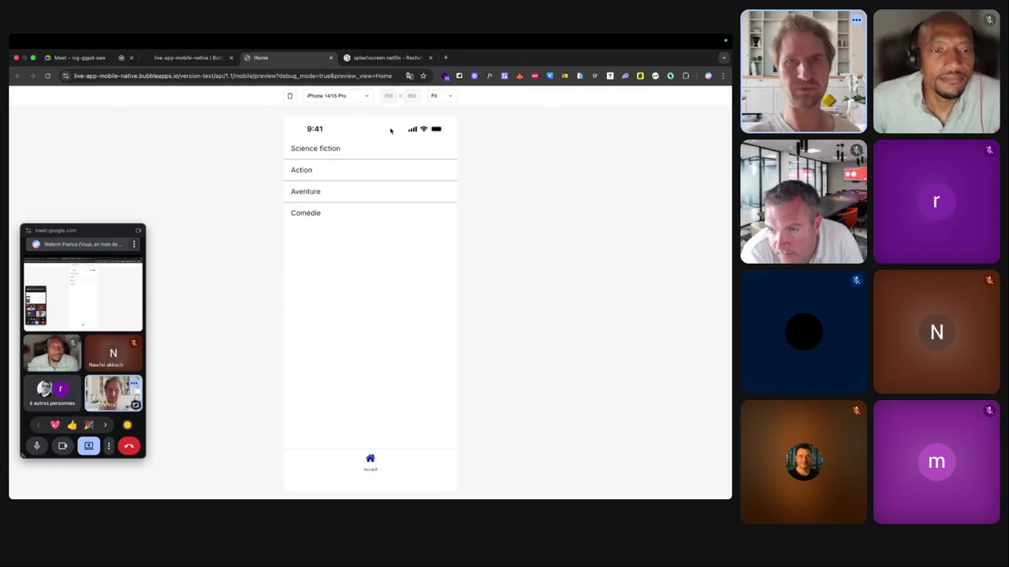
{"action": "left_click_drag", "start_coordinate": [343, 150], "coordinate": [440, 144]}
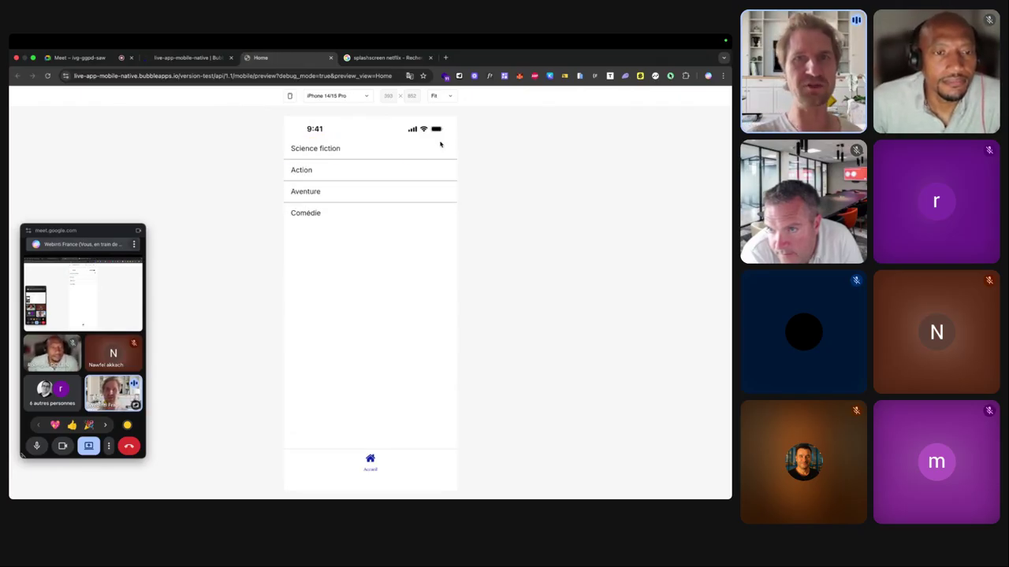
{"action": "left_click_drag", "start_coordinate": [335, 152], "coordinate": [230, 155]}
{"action": "left_click_drag", "start_coordinate": [395, 139], "coordinate": [329, 144]}
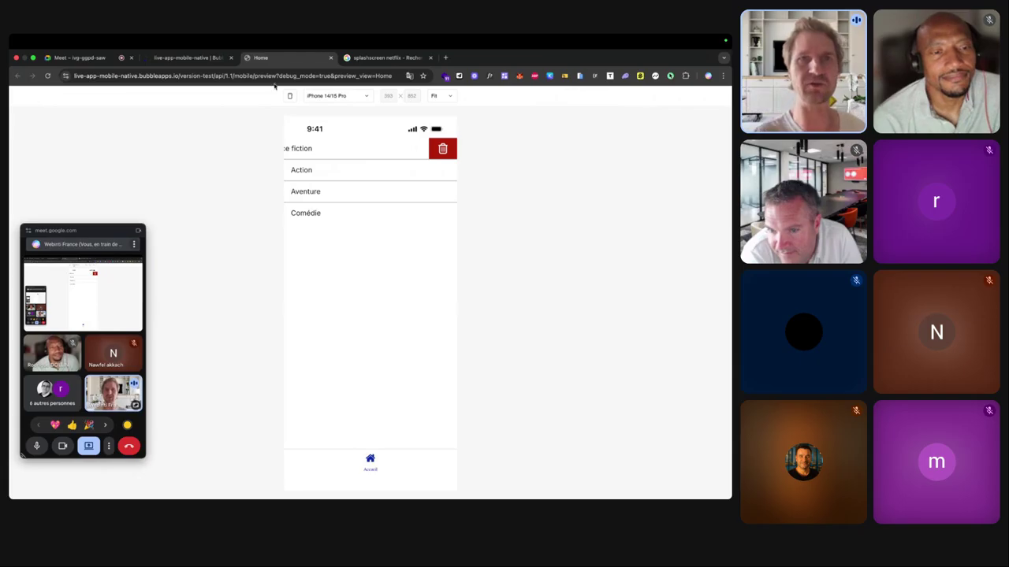
{"action": "left_click", "coordinate": [200, 58]}
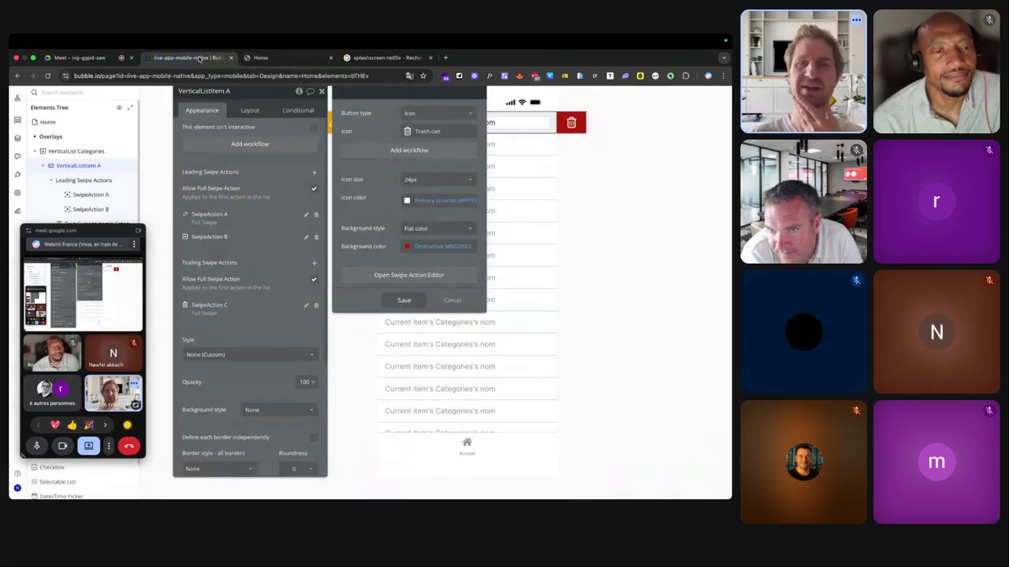
Save the trash-can delete action and select the VerticalList Categories.
{"action": "left_click", "coordinate": [404, 300]}
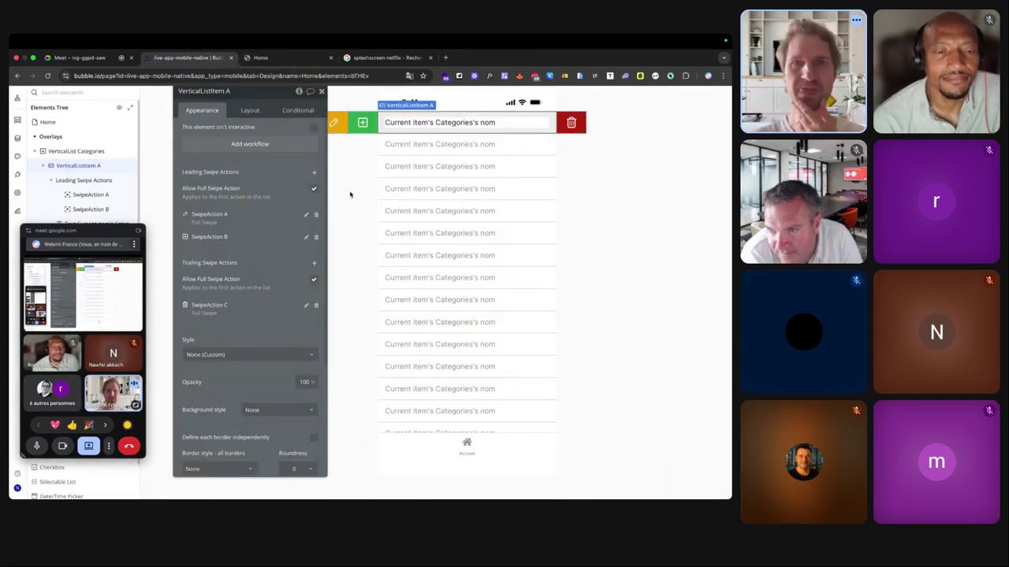
{"action": "left_click", "coordinate": [439, 158]}
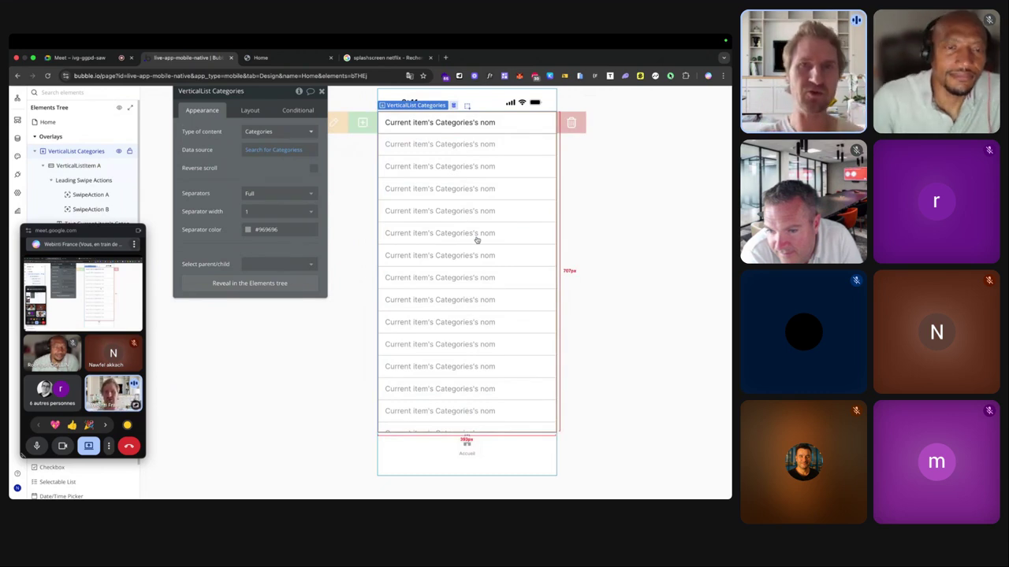
{"action": "left_click_drag", "start_coordinate": [108, 235], "coordinate": [669, 213]}
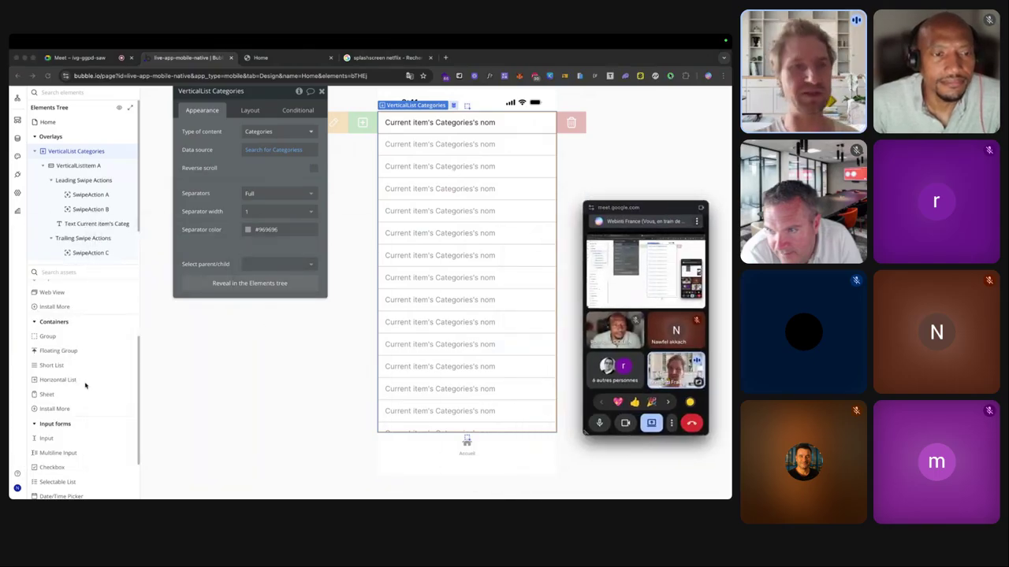
{"action": "scroll", "coordinate": [63, 391], "scroll_direction": "up", "scroll_amount": 5}
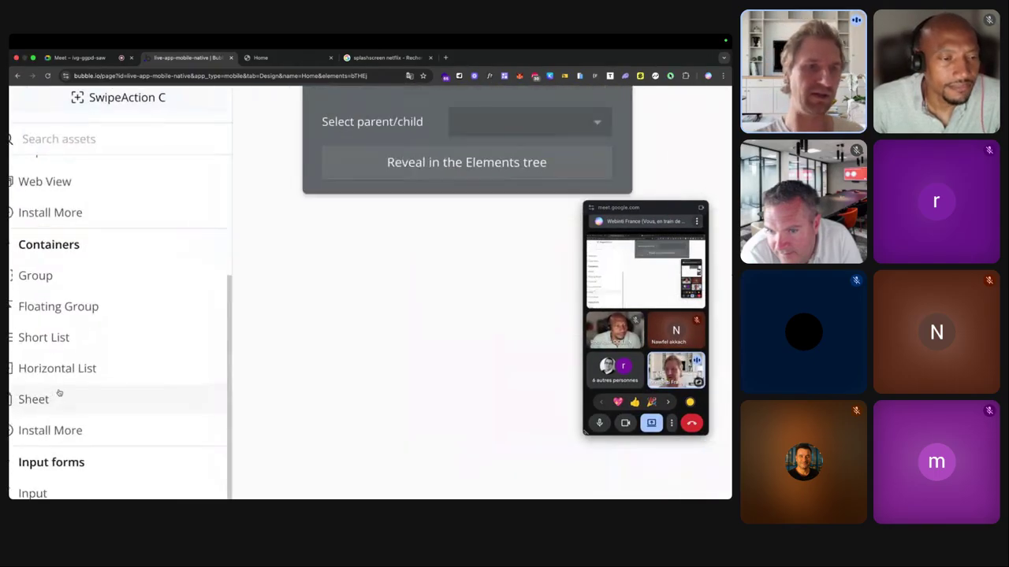
{"action": "scroll", "coordinate": [62, 408], "scroll_direction": "down", "scroll_amount": 5}
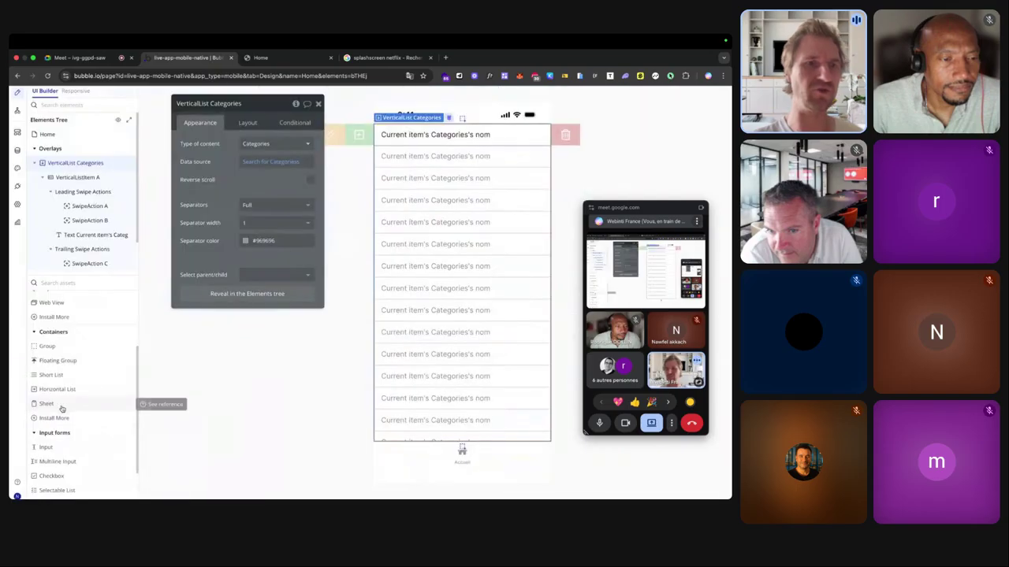
Add a Sheet element, Sheet A, to the Home page below the categories list.
{"action": "left_click", "coordinate": [214, 367]}
{"action": "left_click", "coordinate": [418, 338]}
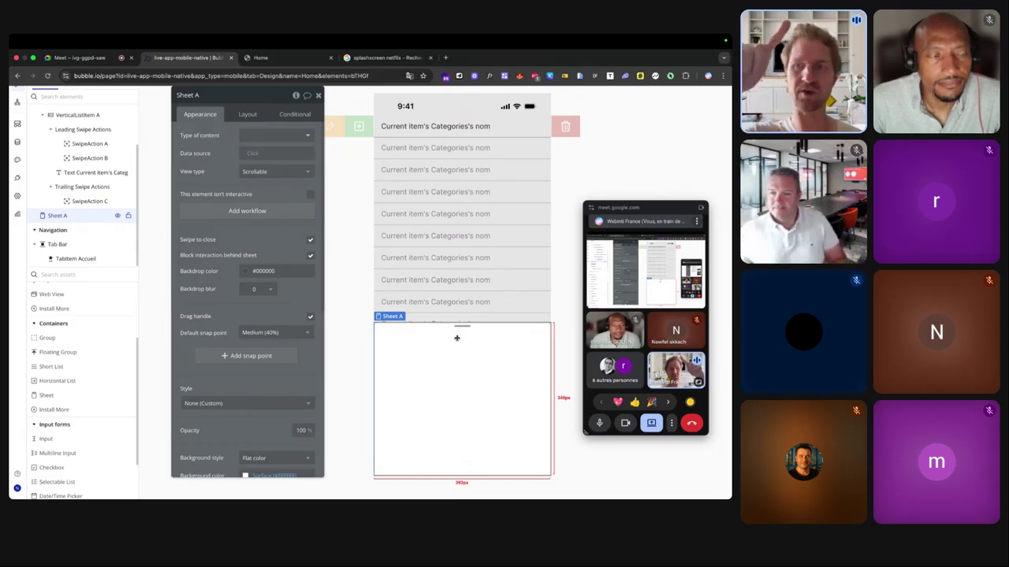
{"action": "scroll", "coordinate": [456, 338], "scroll_direction": "up", "scroll_amount": 5}
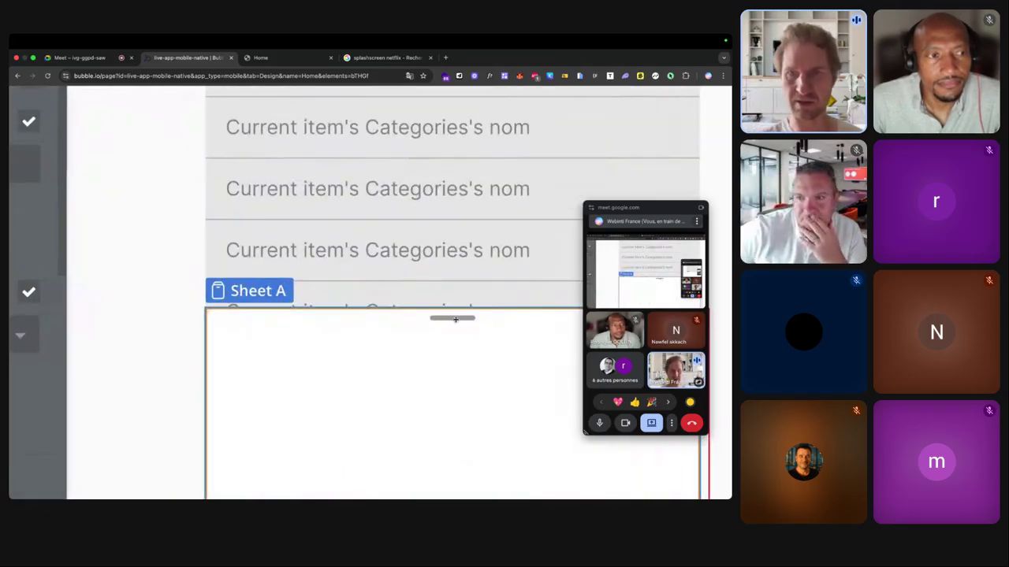
{"action": "scroll", "coordinate": [455, 321], "scroll_direction": "down", "scroll_amount": 5}
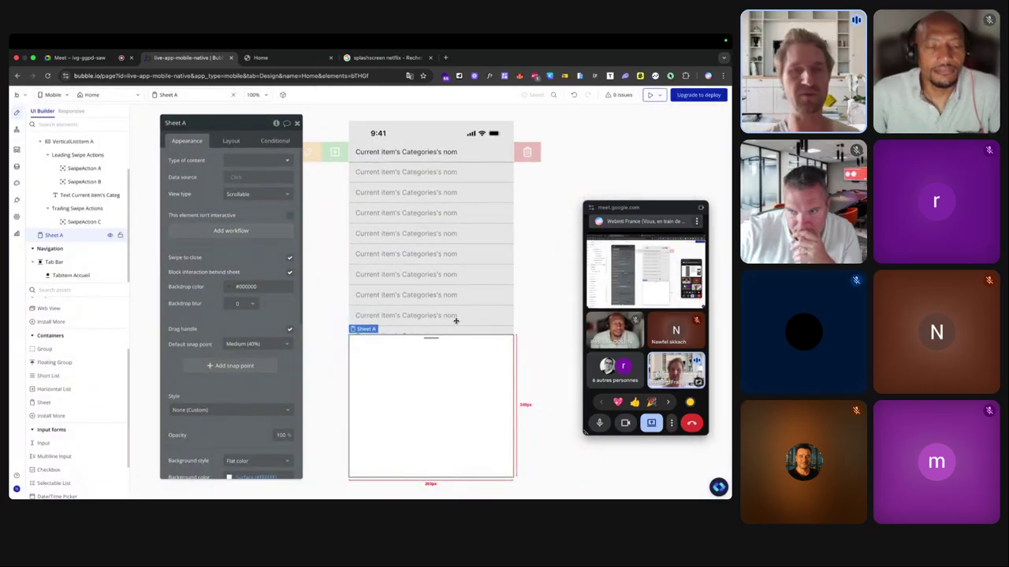
{"action": "scroll", "coordinate": [205, 337], "scroll_direction": "up", "scroll_amount": 5}
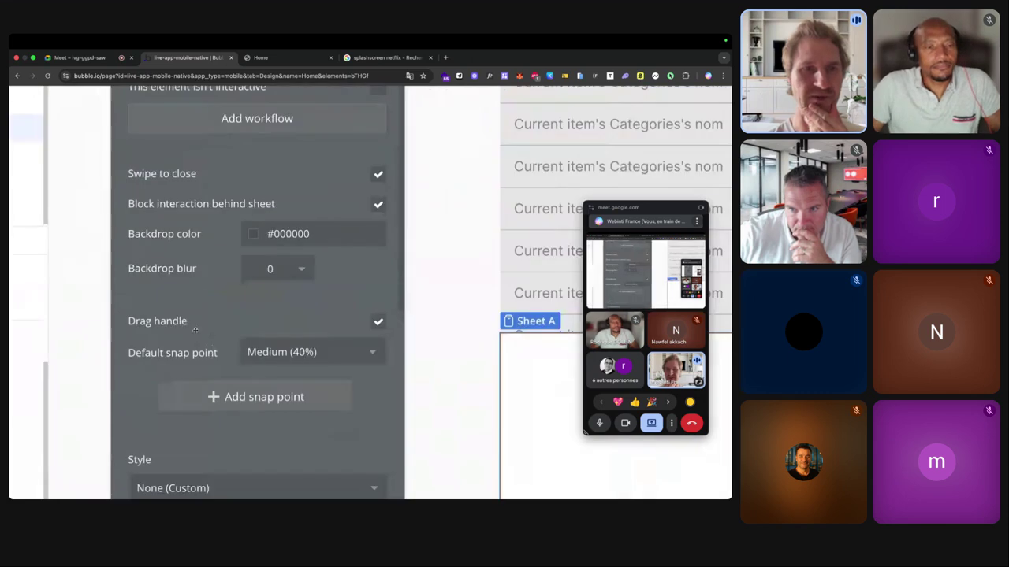
{"action": "scroll", "coordinate": [155, 319], "scroll_direction": "down", "scroll_amount": 5}
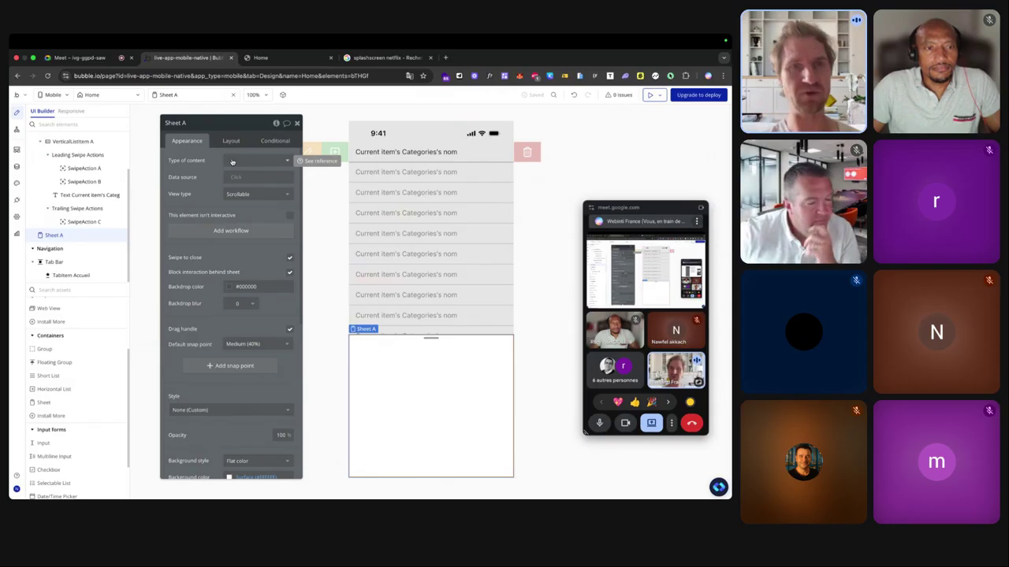
Set the sheet's content type to Categories.
{"action": "left_click", "coordinate": [232, 161]}
{"action": "type", "text": "ca"}
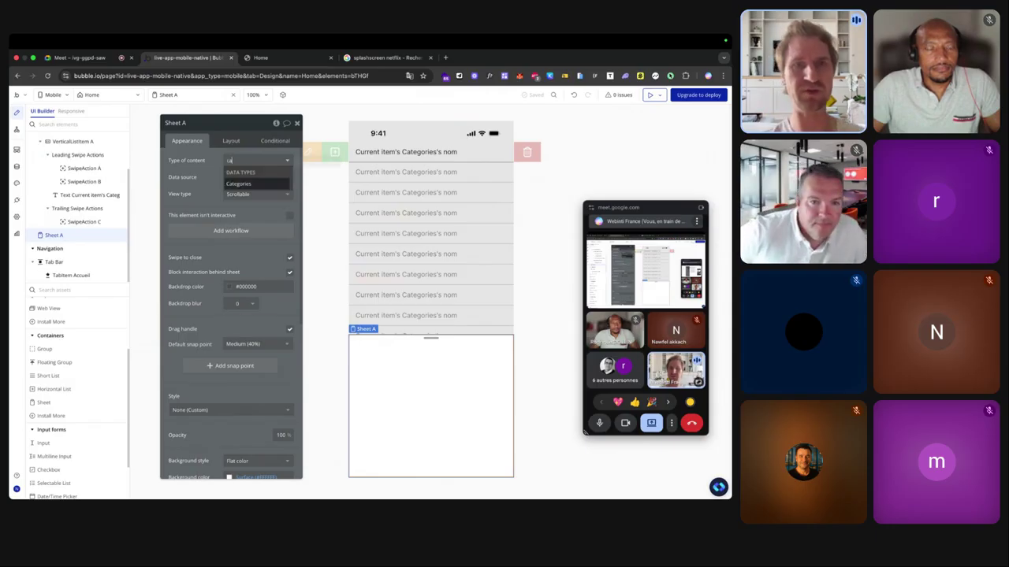
{"action": "left_click", "coordinate": [238, 183]}
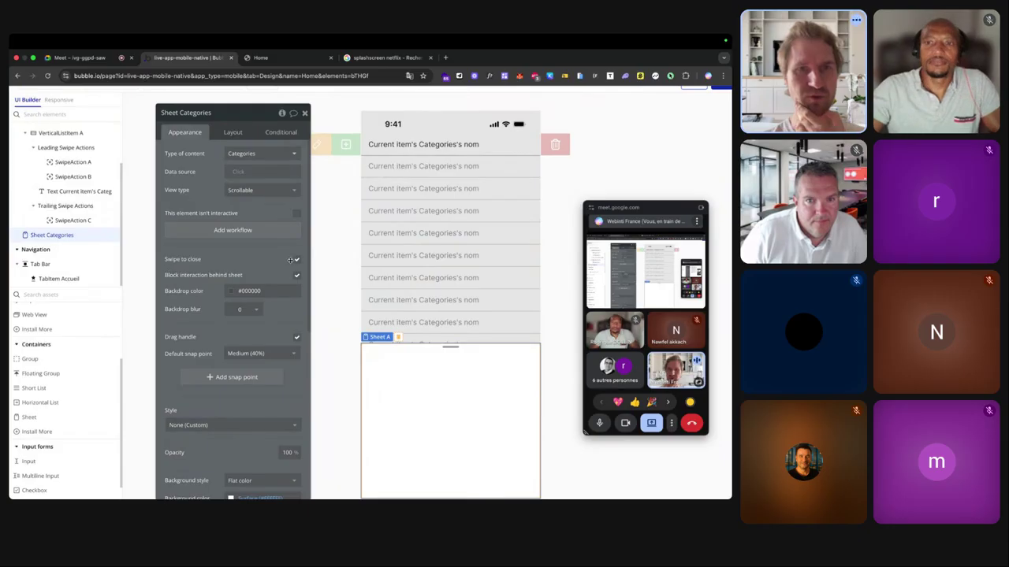
{"action": "scroll", "coordinate": [217, 275], "scroll_direction": "up", "scroll_amount": 3}
{"action": "scroll", "coordinate": [217, 275], "scroll_direction": "down", "scroll_amount": 3}
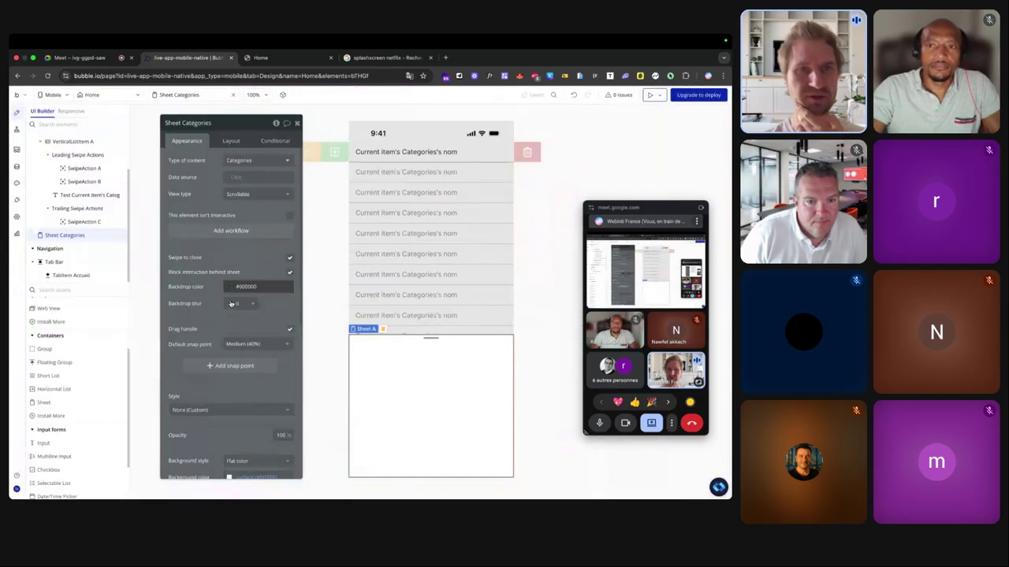
Give the sheet backdrop blur 50 and color #080808, with Large (92%) default snap point.
{"action": "left_click", "coordinate": [244, 304]}
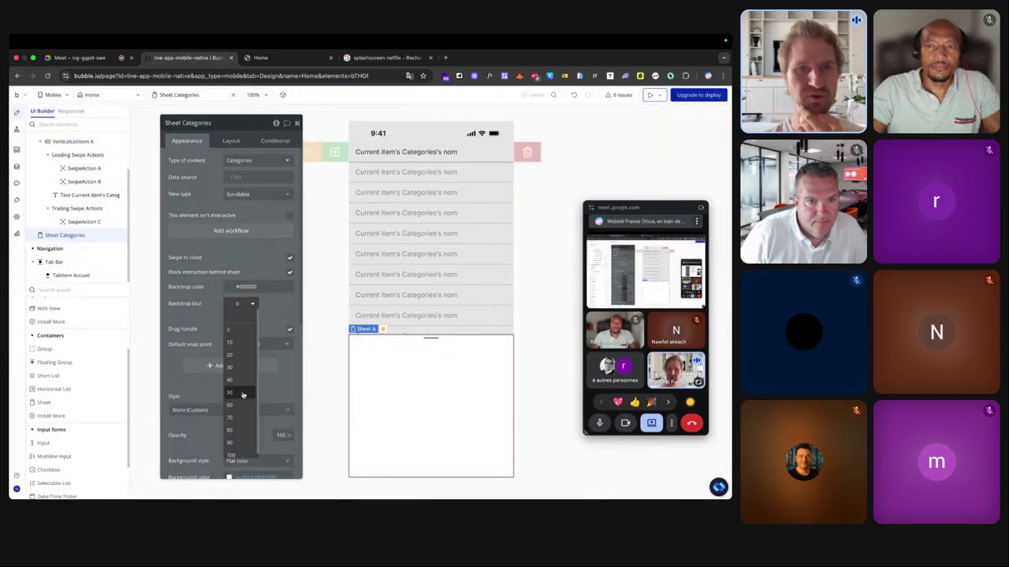
{"action": "left_click", "coordinate": [231, 392]}
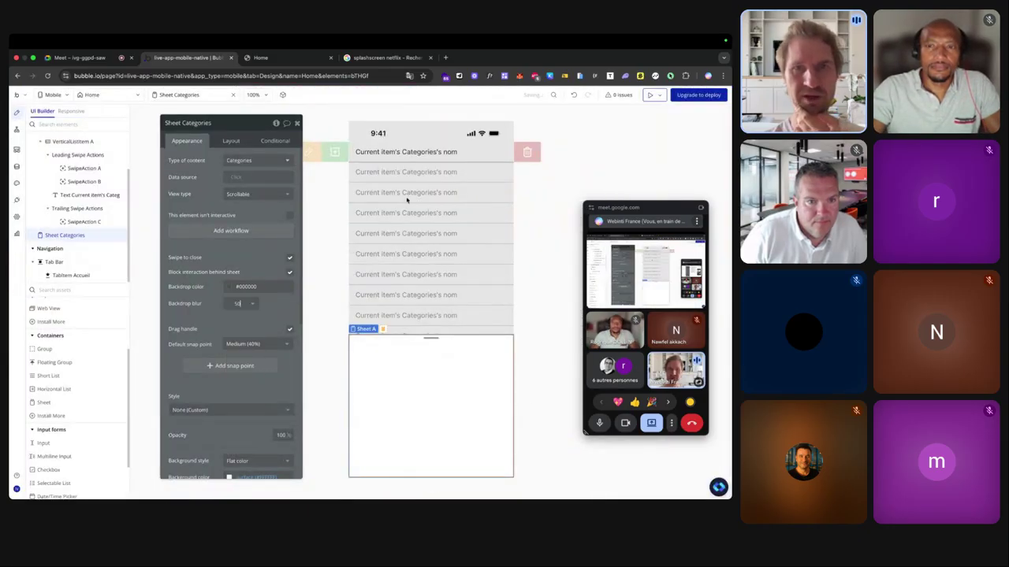
{"action": "left_click", "coordinate": [254, 286]}
{"action": "left_click", "coordinate": [244, 324]}
{"action": "left_click_drag", "start_coordinate": [227, 339], "coordinate": [224, 352]}
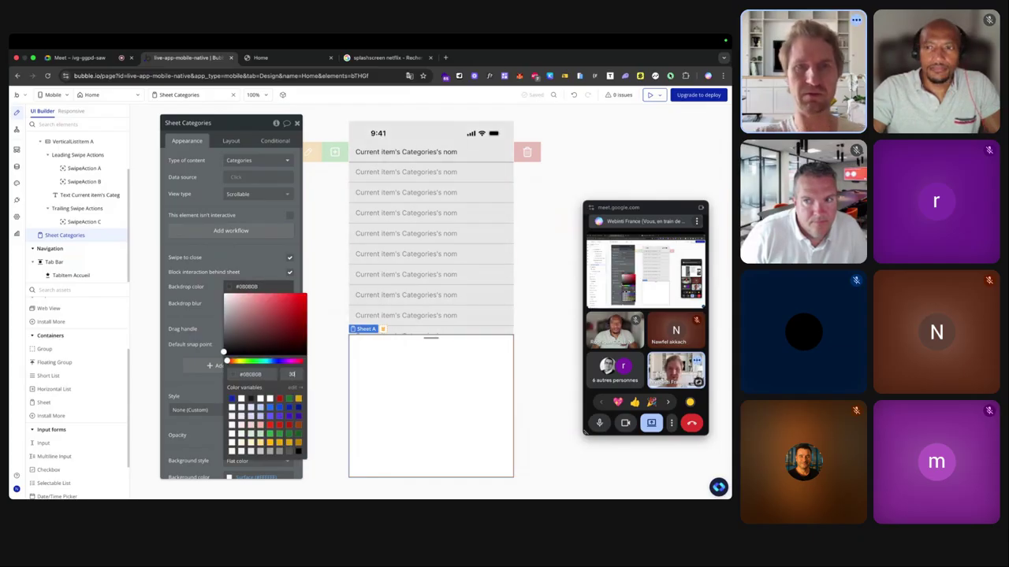
{"action": "left_click", "coordinate": [199, 328]}
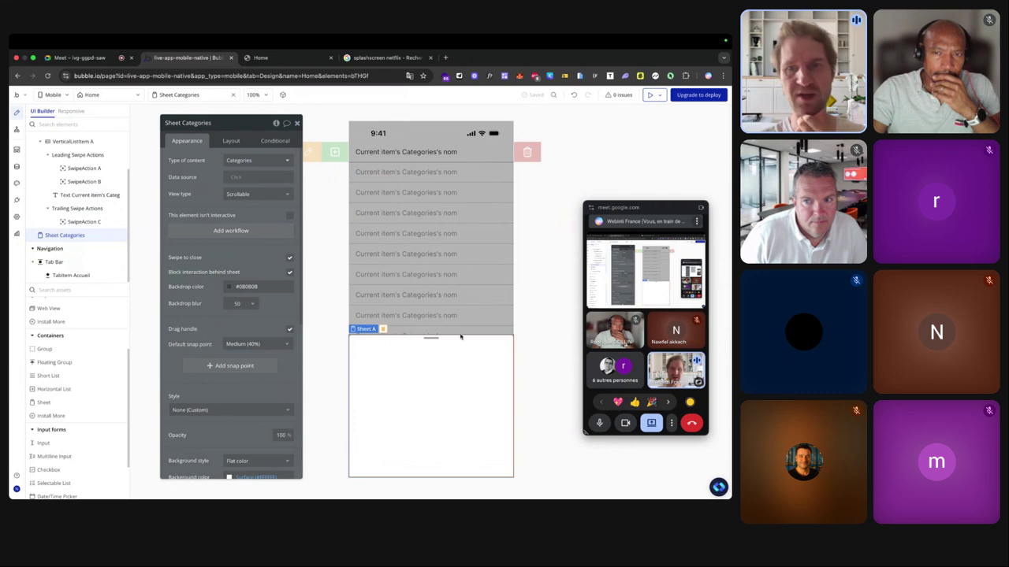
{"action": "left_click", "coordinate": [250, 344]}
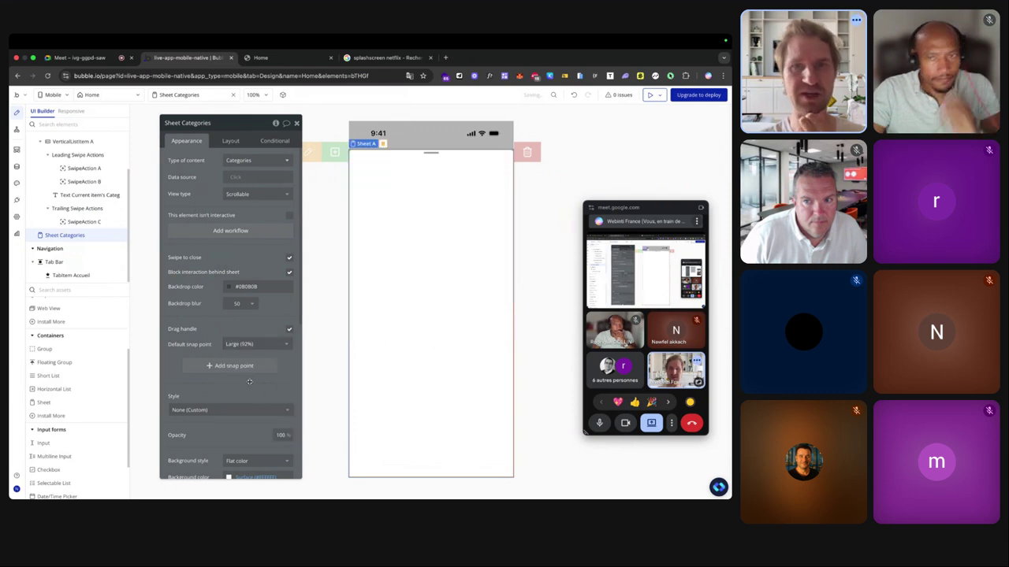
{"action": "left_click", "coordinate": [249, 381]}
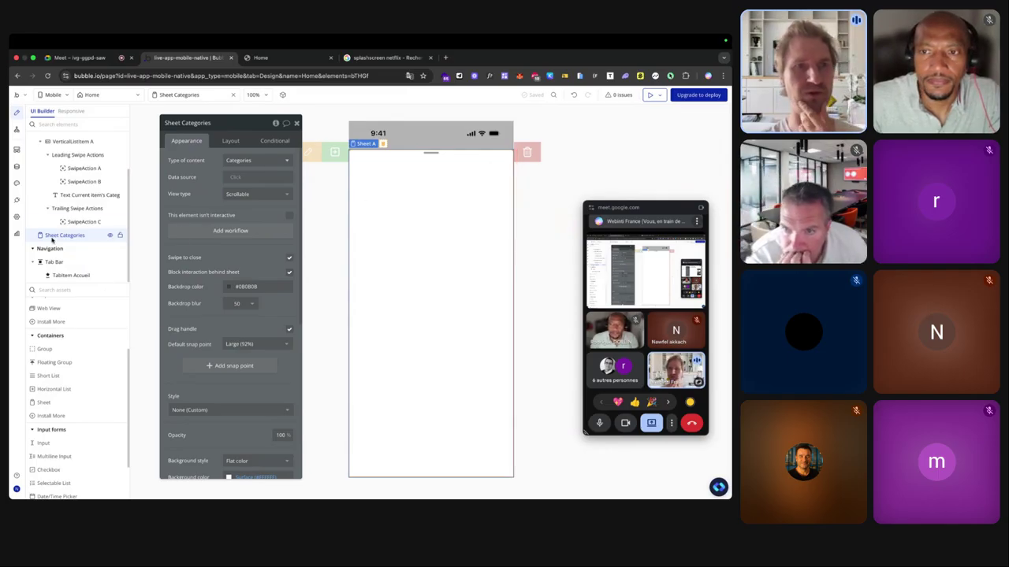
Add a horizontally centred 'Créer une catégorie' title text to the sheet.
{"action": "scroll", "coordinate": [62, 349], "scroll_direction": "up", "scroll_amount": 3}
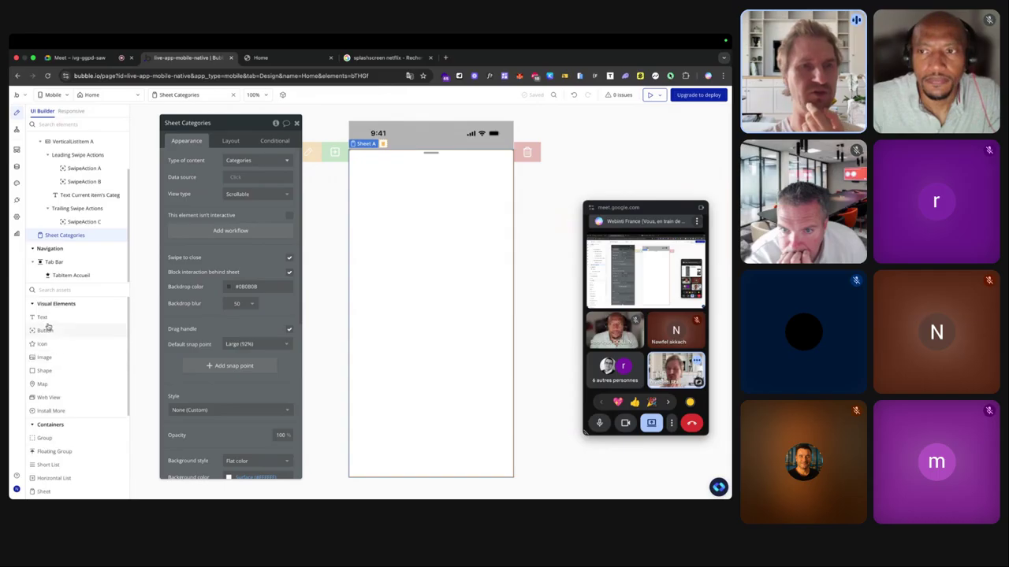
{"action": "left_click_drag", "start_coordinate": [78, 322], "coordinate": [390, 280]}
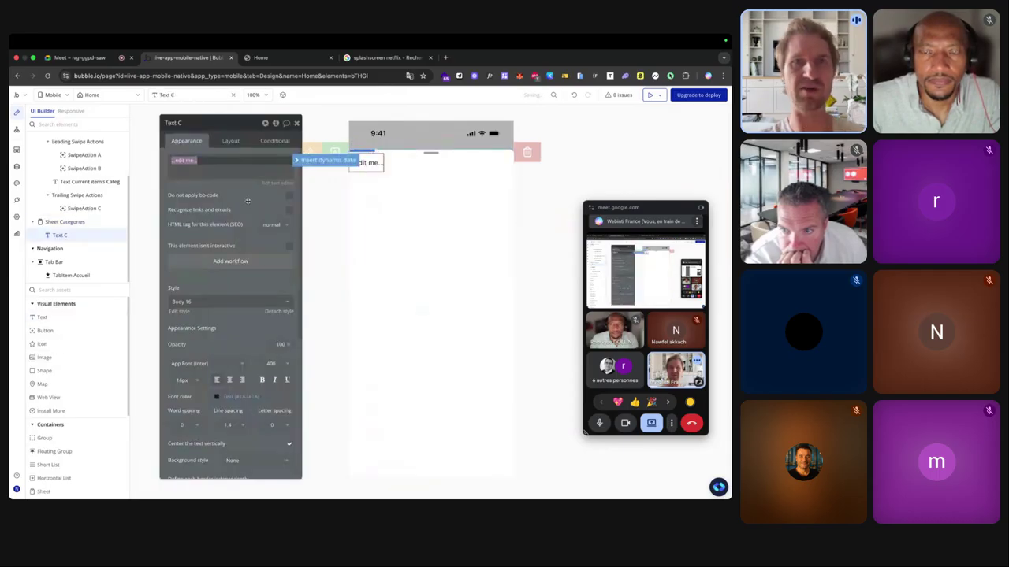
{"action": "type", "text": "Créer une catégorie"}
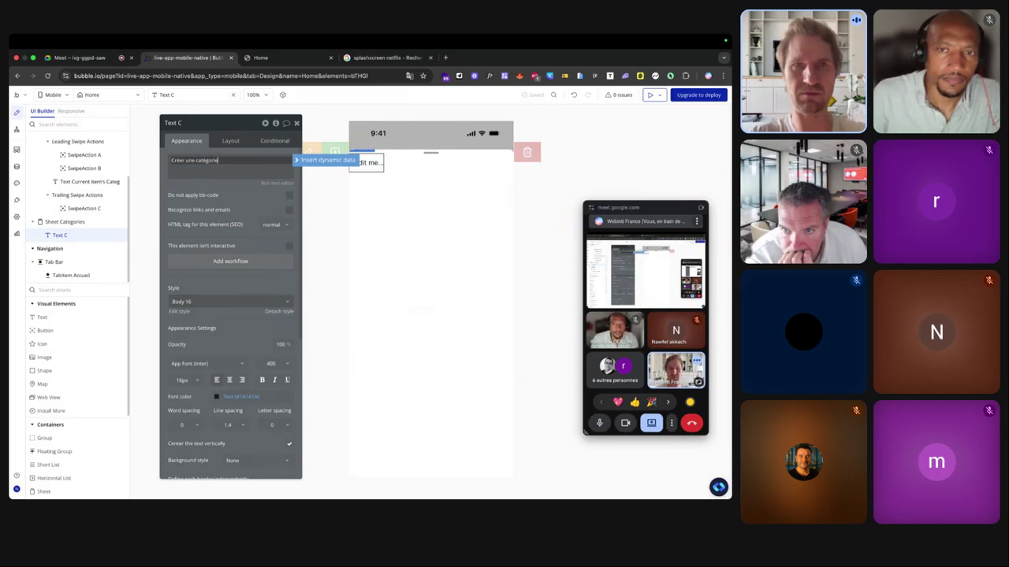
{"action": "left_click", "coordinate": [230, 141]}
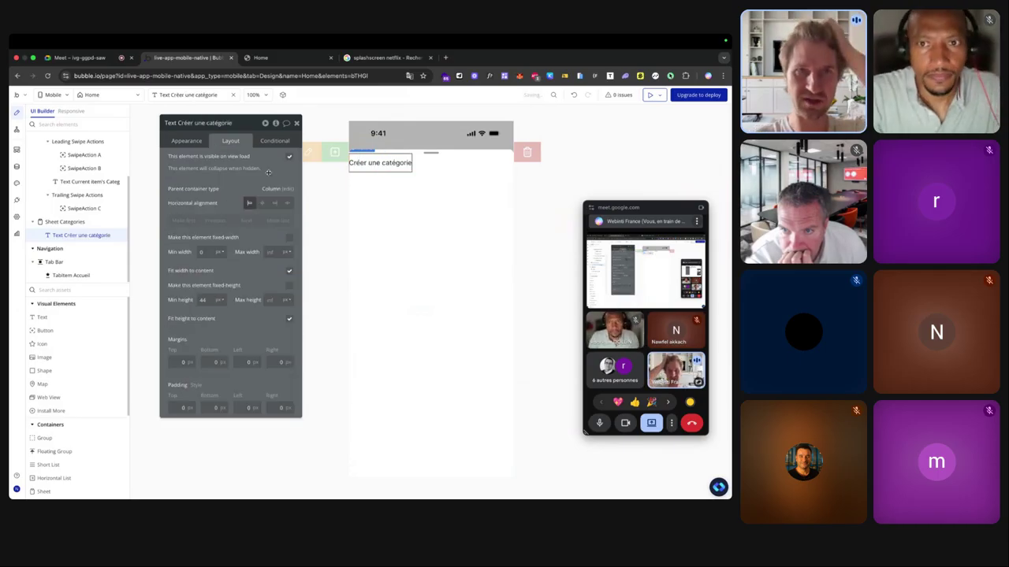
{"action": "left_click", "coordinate": [265, 204]}
Rename the sheet AddCategories and set its padding to 30 top/bottom, 16 at the sides.
{"action": "left_click", "coordinate": [394, 223]}
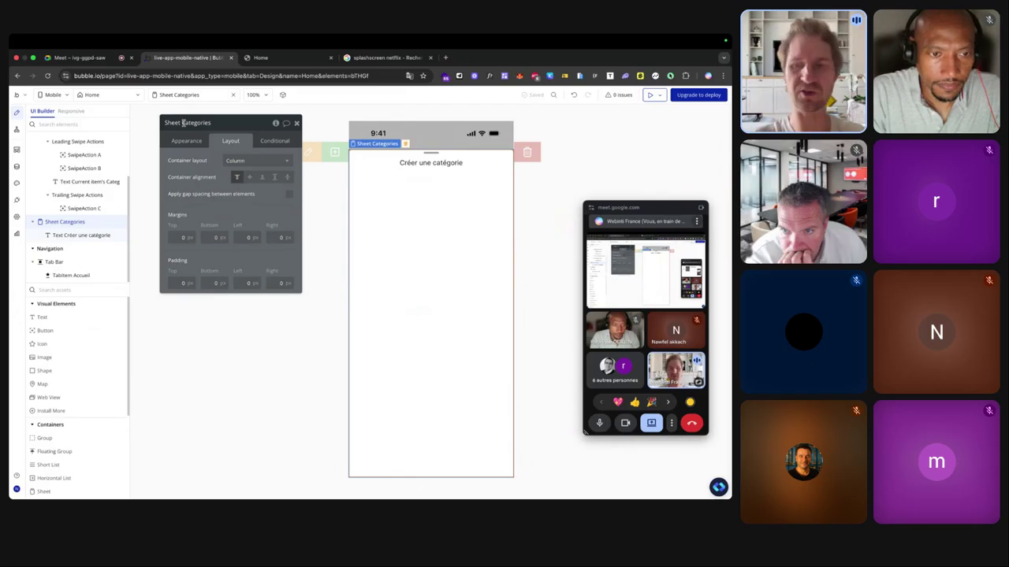
{"action": "type", "text": "Add"}
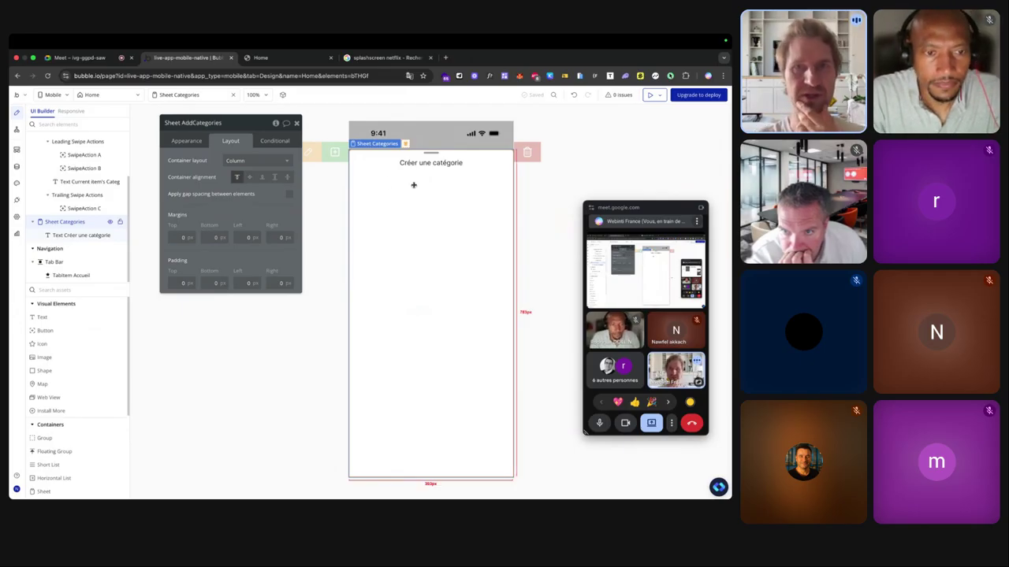
{"action": "left_click", "coordinate": [181, 283]}
{"action": "type", "text": "30"}
{"action": "left_click", "coordinate": [205, 283]}
{"action": "type", "text": "3"}
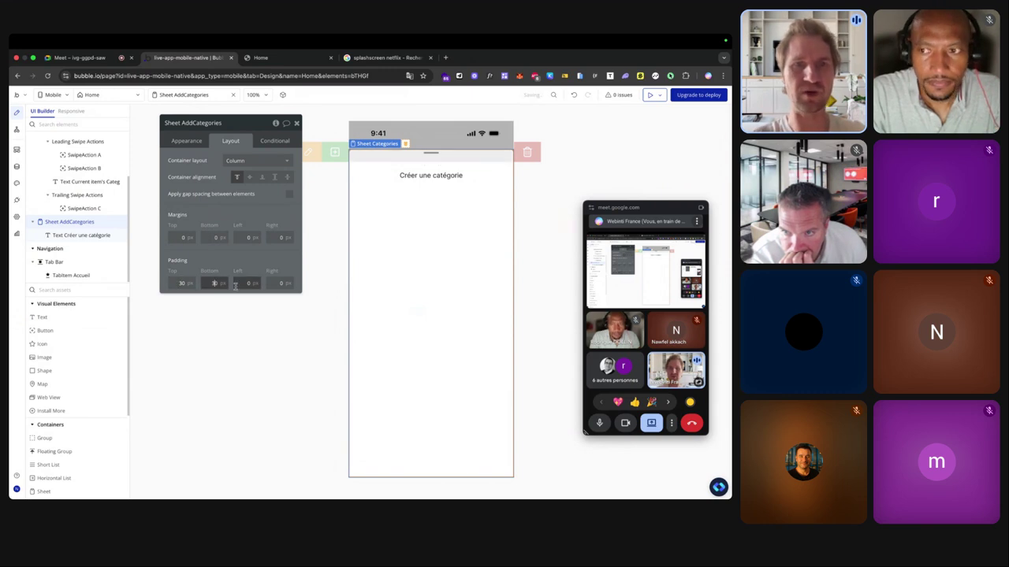
{"action": "type", "text": "0"}
{"action": "left_click", "coordinate": [237, 286]}
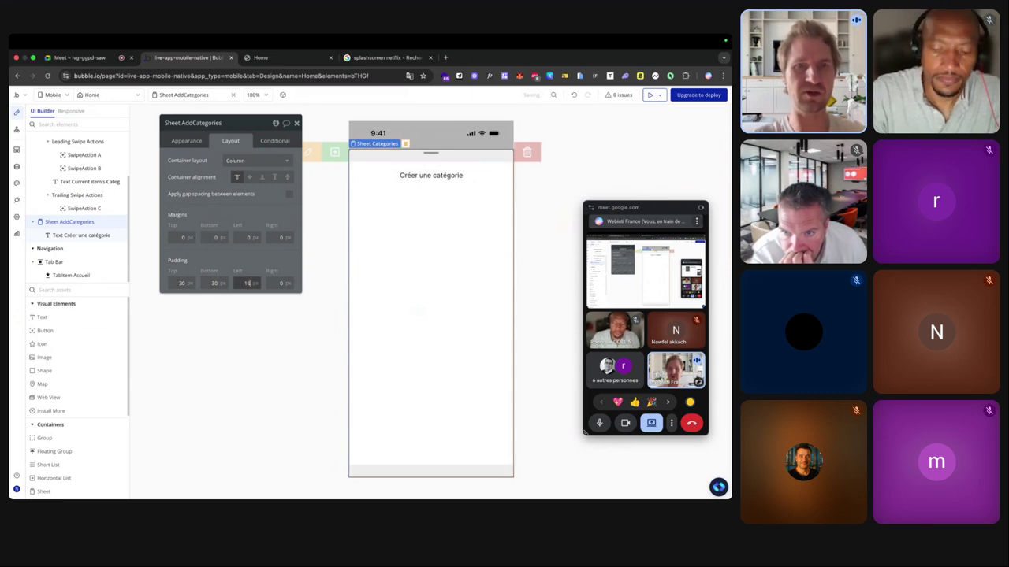
{"action": "left_click", "coordinate": [273, 283]}
{"action": "type", "text": "16"}
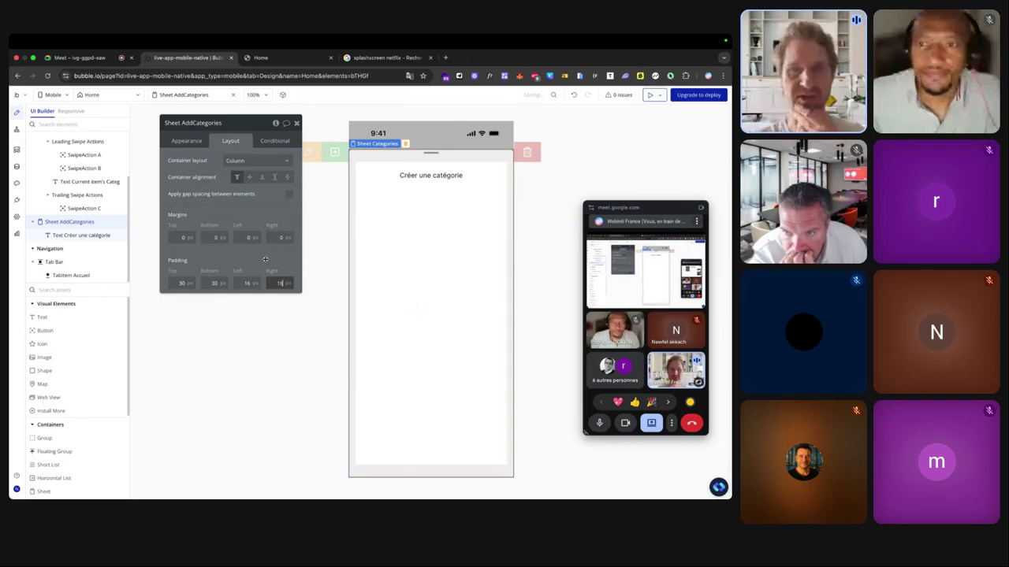
{"action": "left_click", "coordinate": [87, 289]}
Add a 'Nom de la catégorie' input and a 'Créer la catégorie' button below the title.
{"action": "type", "text": "inp"}
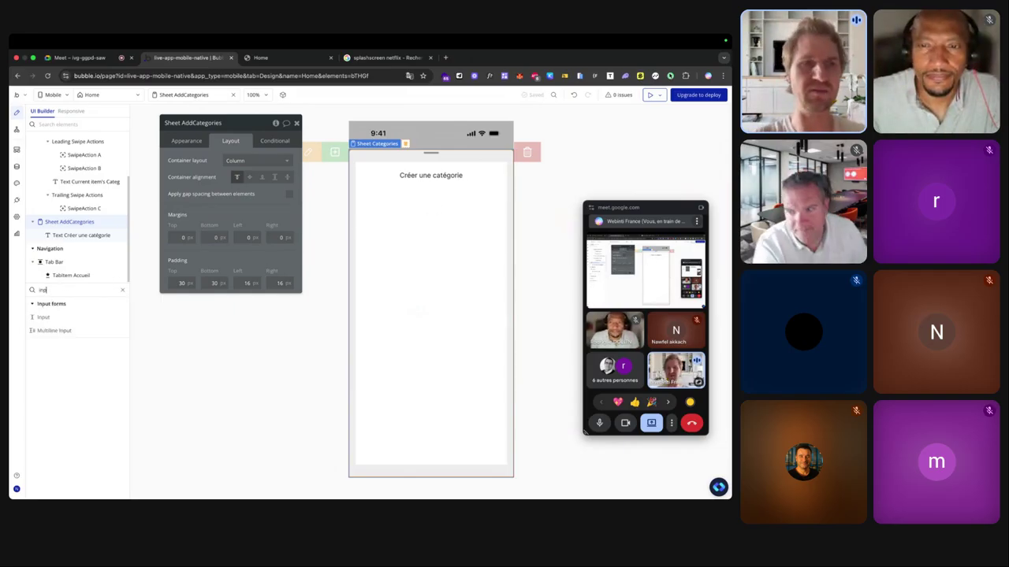
{"action": "left_click_drag", "start_coordinate": [51, 318], "coordinate": [446, 272]}
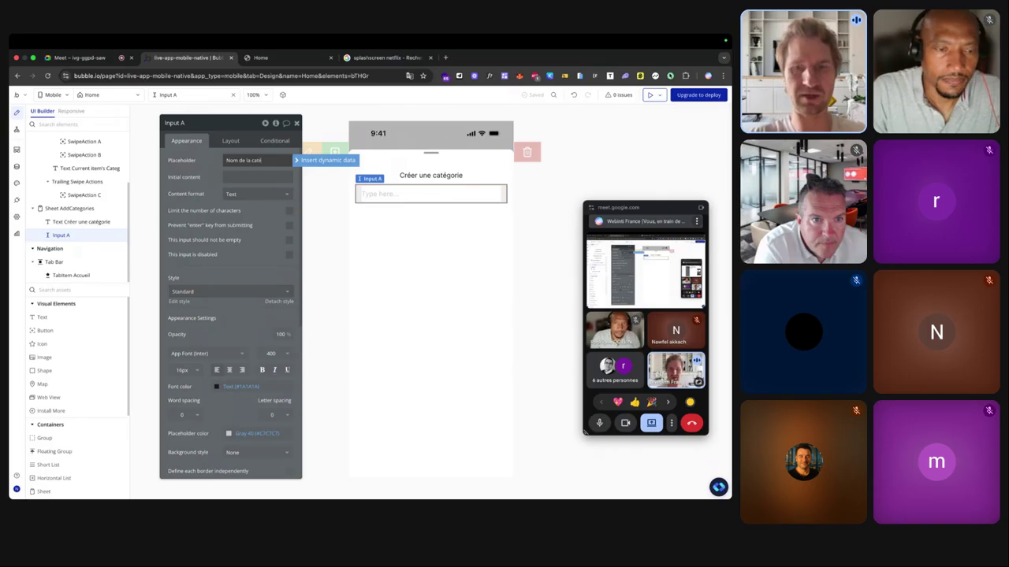
{"action": "type", "text": "e"}
{"action": "left_click_drag", "start_coordinate": [71, 331], "coordinate": [451, 284]}
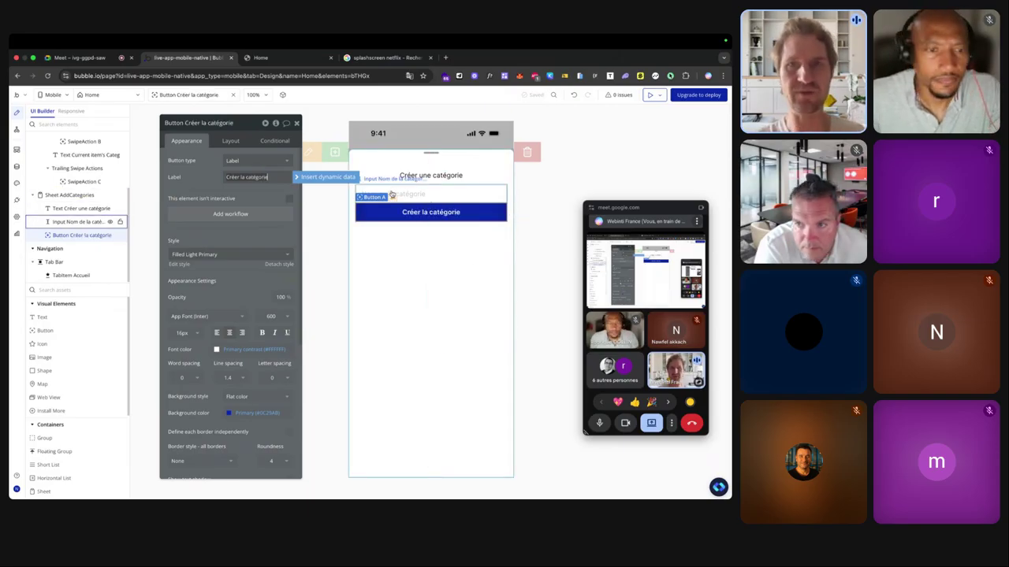
Group the input and button in a full-width column and align the sheet's content to the bottom.
{"action": "left_click", "coordinate": [394, 193], "text": "shift"}
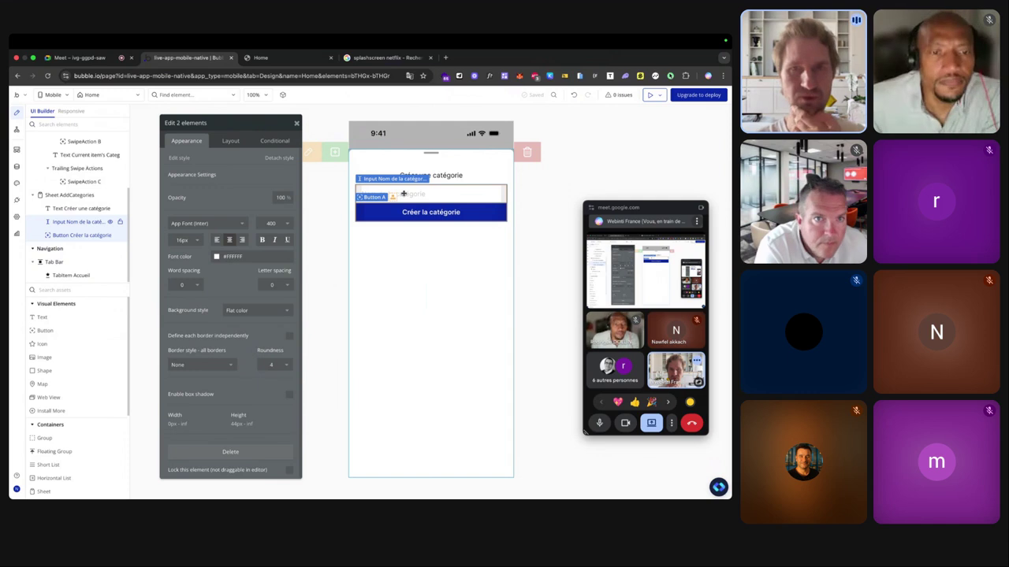
{"action": "right_click", "coordinate": [404, 195]}
{"action": "mouse_move", "coordinate": [434, 247]}
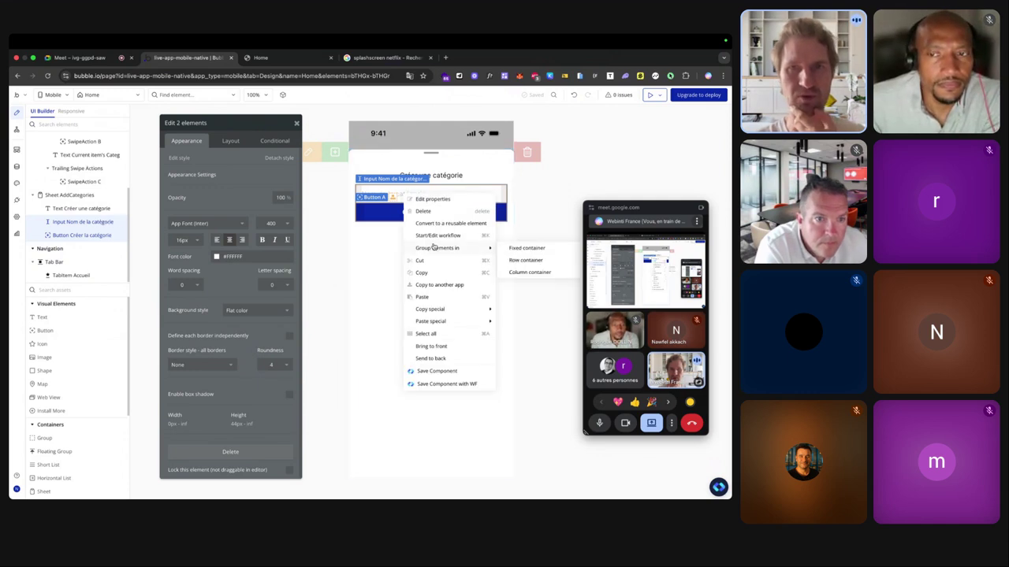
{"action": "left_click", "coordinate": [515, 273]}
{"action": "left_click", "coordinate": [231, 140]}
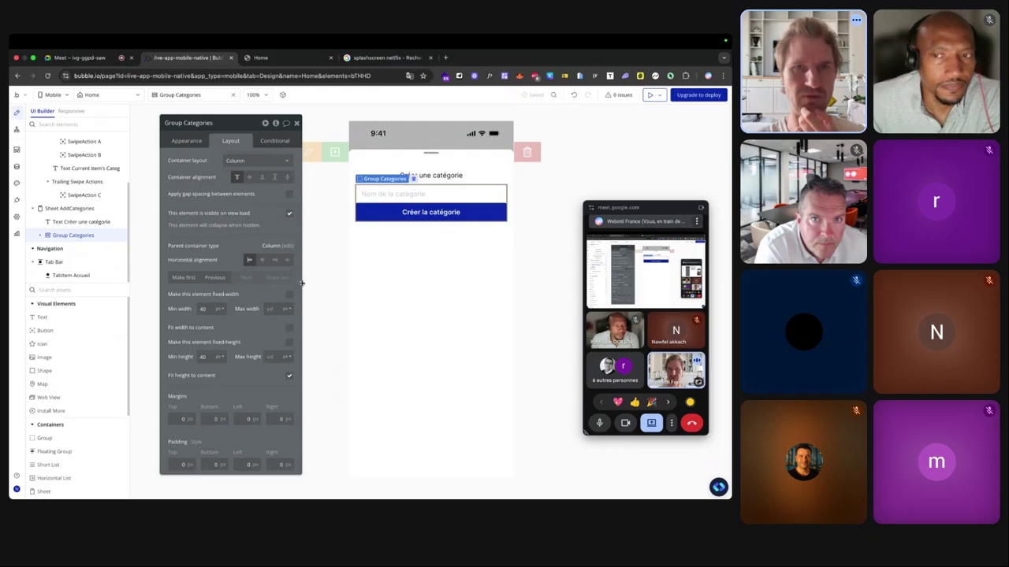
{"action": "left_click", "coordinate": [289, 330]}
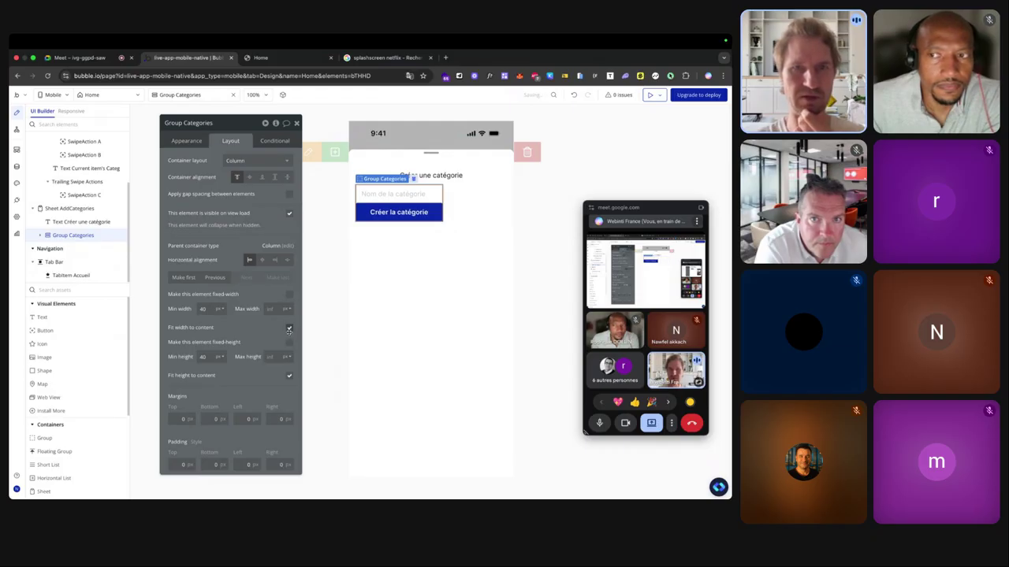
{"action": "left_click", "coordinate": [289, 330]}
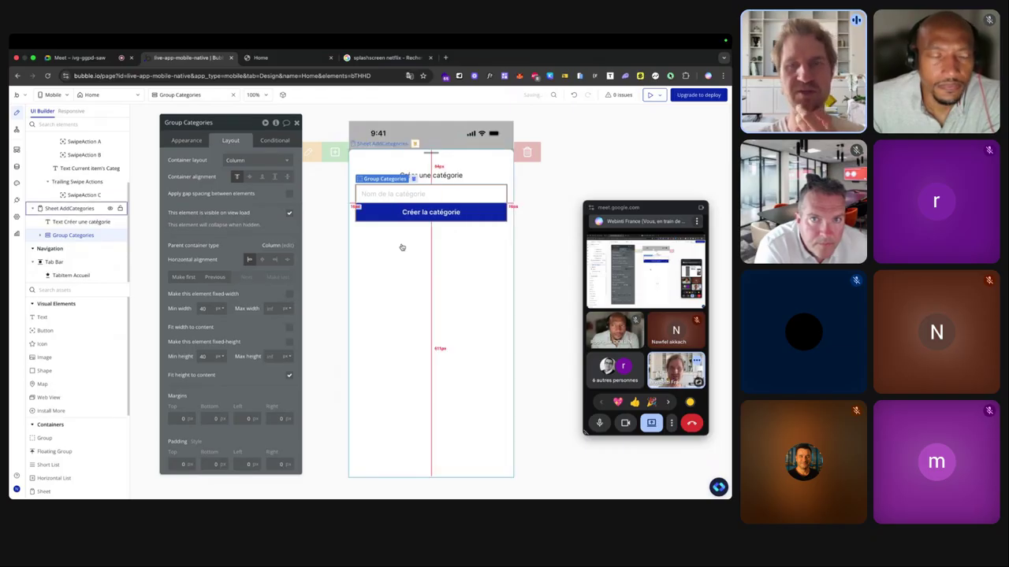
{"action": "left_click", "coordinate": [435, 257]}
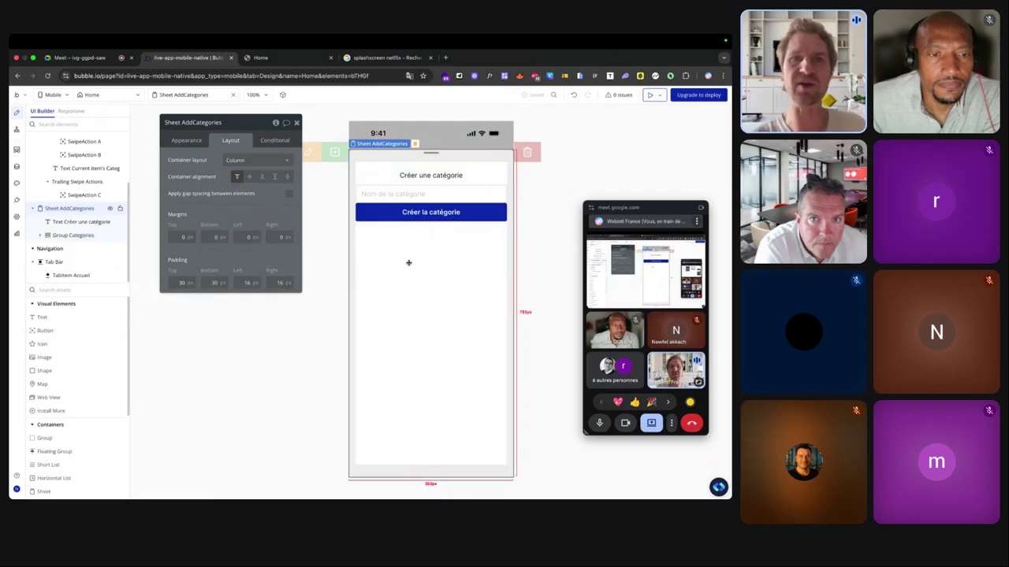
{"action": "left_click", "coordinate": [288, 178]}
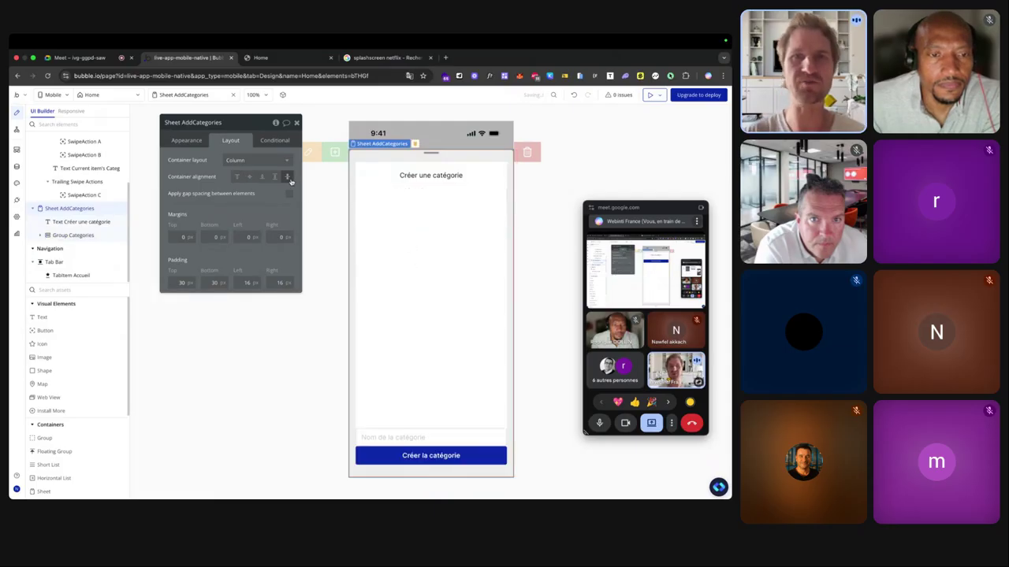
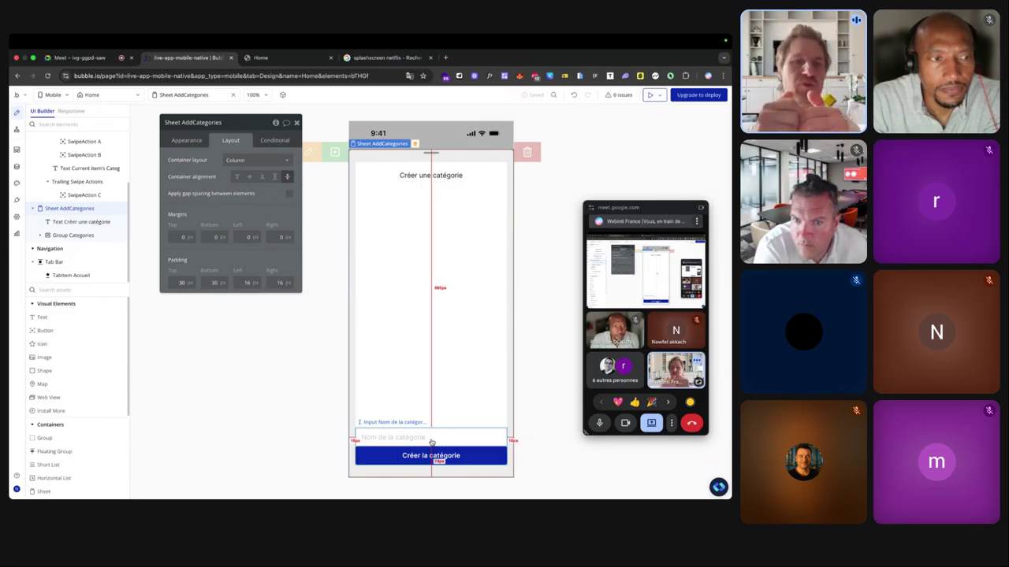
Enable gap spacing in Group Categories so the category-name input and Créer la catégorie button are separated.
{"action": "left_click", "coordinate": [408, 177]}
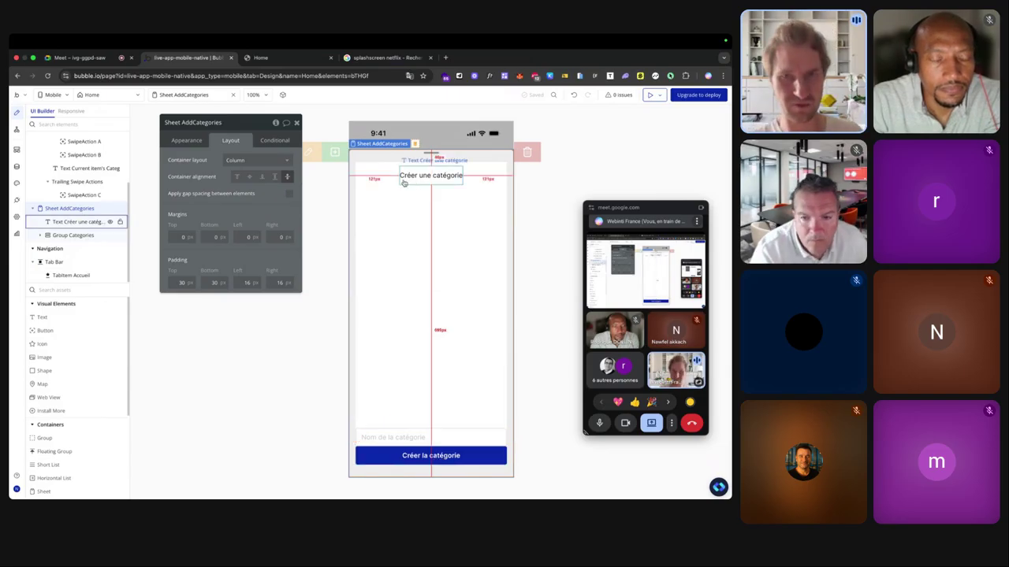
{"action": "left_click", "coordinate": [410, 207]}
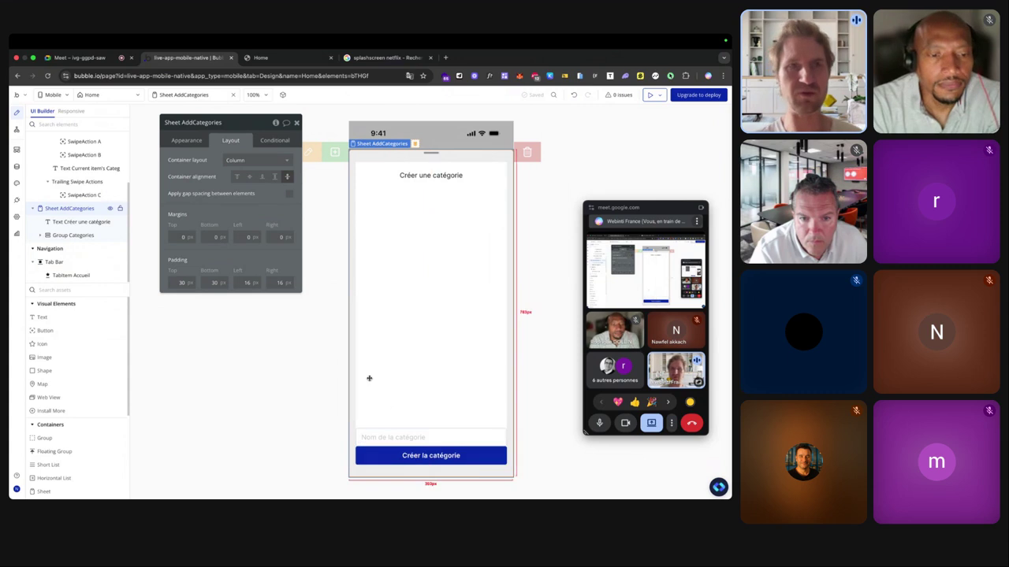
{"action": "left_click", "coordinate": [72, 235]}
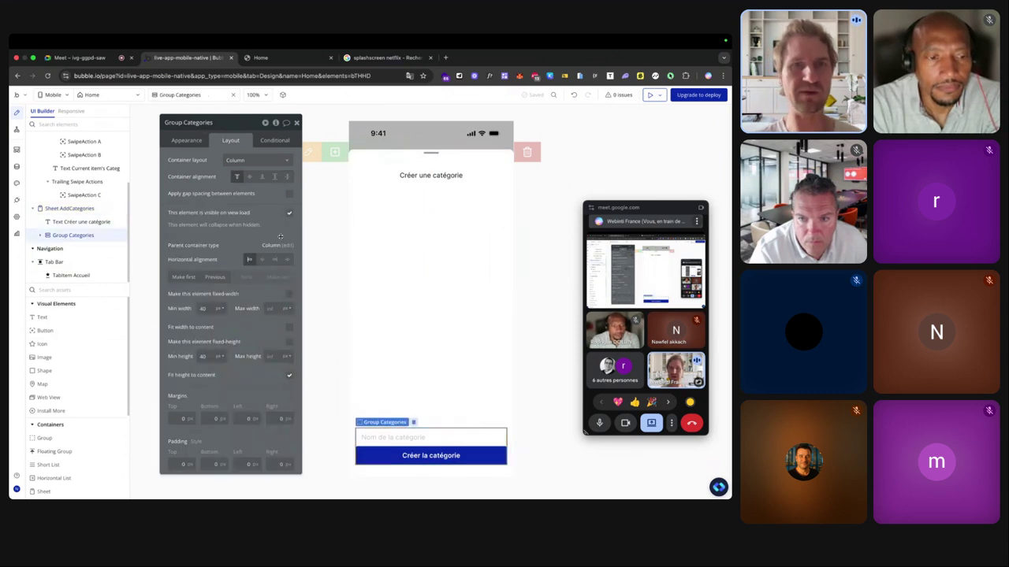
{"action": "left_click", "coordinate": [288, 194]}
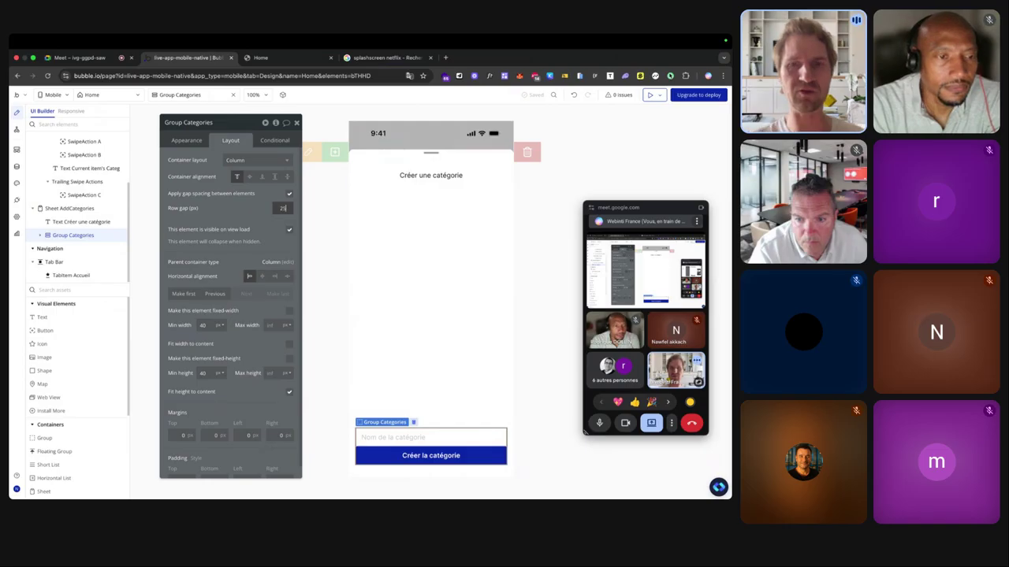
{"action": "left_click", "coordinate": [445, 282]}
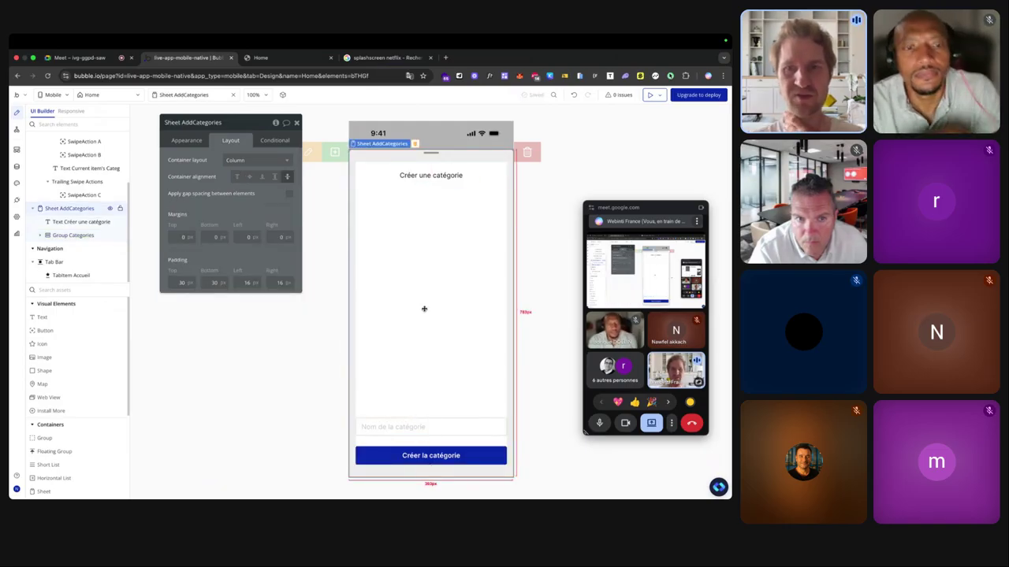
{"action": "left_click", "coordinate": [408, 456]}
Add a workflow to the Créer la catégorie button that creates a new Categories thing.
{"action": "left_click", "coordinate": [181, 138]}
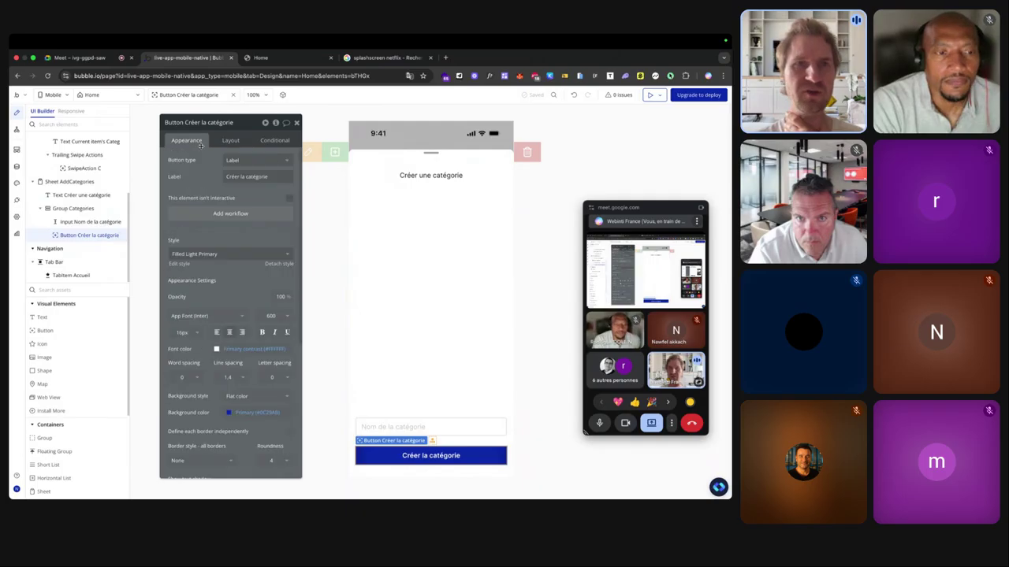
{"action": "left_click", "coordinate": [249, 215]}
{"action": "left_click", "coordinate": [434, 165]}
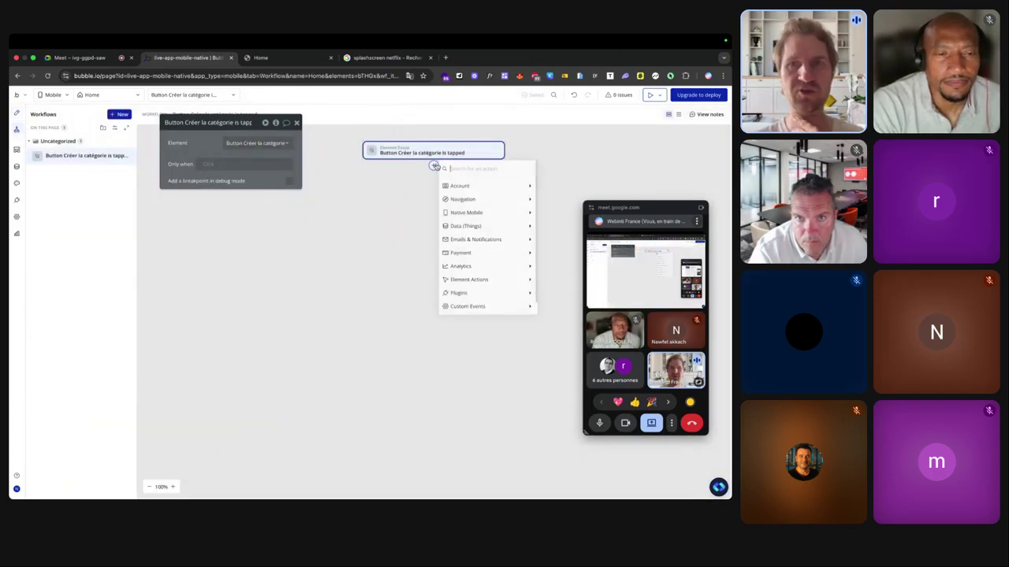
{"action": "mouse_move", "coordinate": [465, 226]}
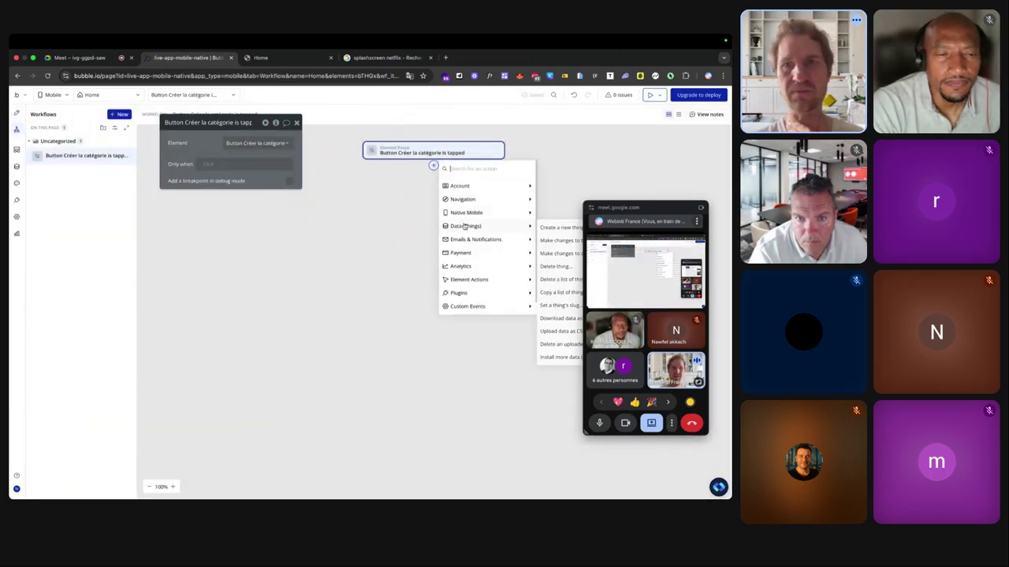
{"action": "left_click", "coordinate": [556, 229]}
{"action": "left_click", "coordinate": [256, 142]}
{"action": "left_click", "coordinate": [236, 165]}
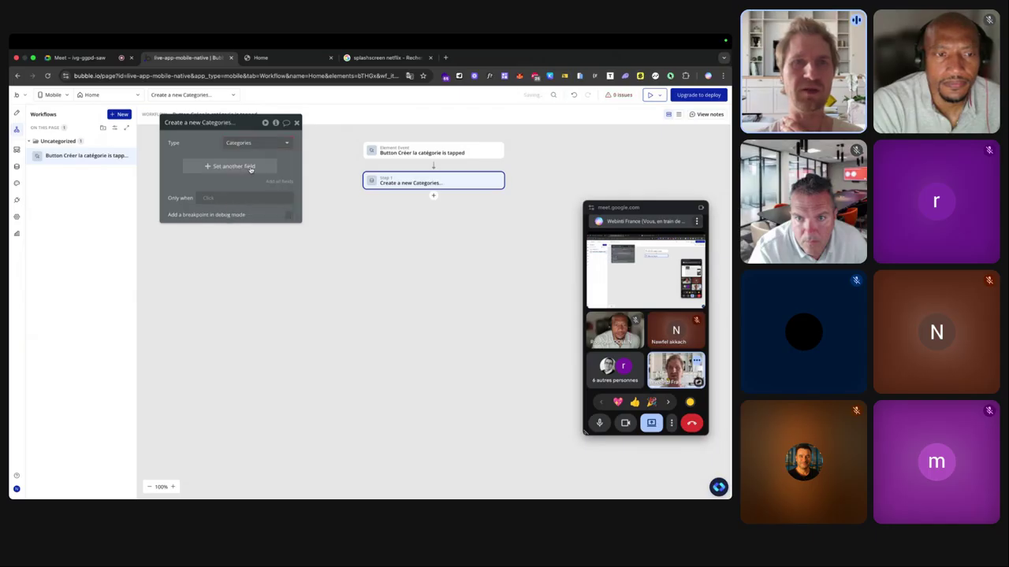
Set the new category's nom field to Input Nom de la catégorie's value.
{"action": "left_click", "coordinate": [185, 165]}
{"action": "left_click", "coordinate": [189, 175]}
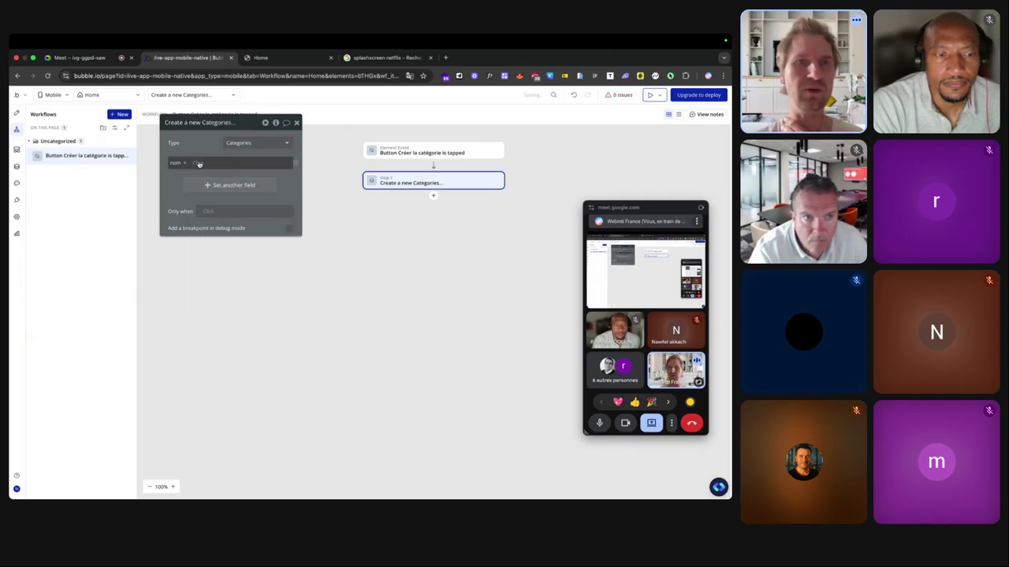
{"action": "left_click", "coordinate": [198, 162]}
{"action": "scroll", "coordinate": [237, 237], "scroll_direction": "down", "scroll_amount": 3}
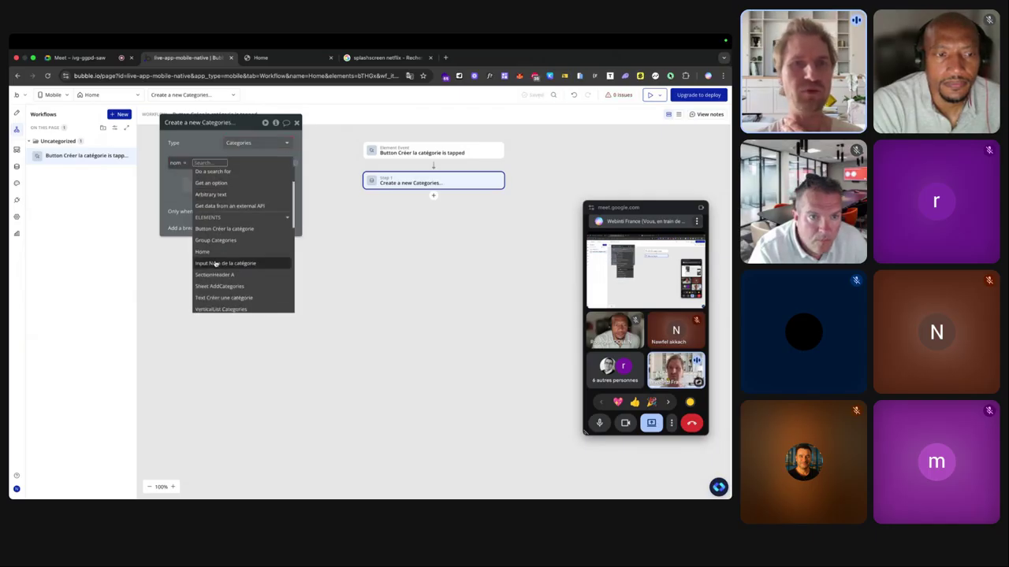
{"action": "left_click", "coordinate": [229, 261]}
{"action": "left_click", "coordinate": [264, 185]}
{"action": "left_click", "coordinate": [200, 147]}
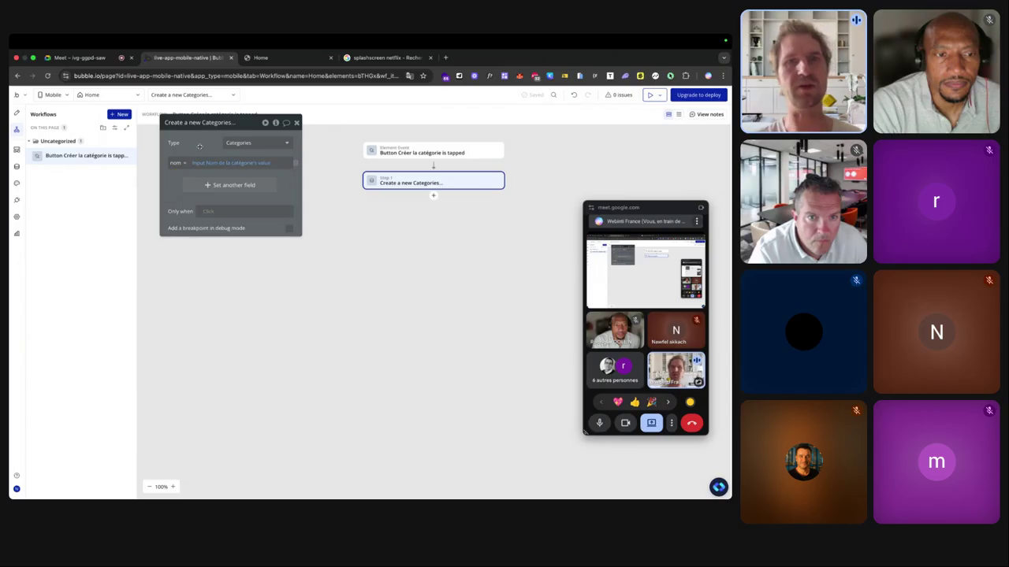
{"action": "left_click", "coordinate": [15, 114]}
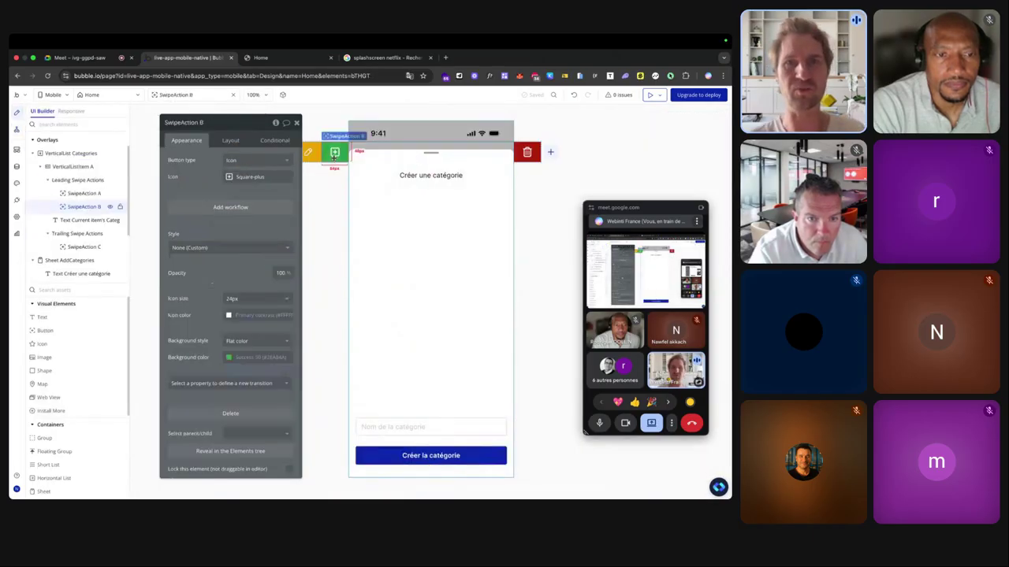
Give SwipeAction B's tap workflow a Show an element step targeting Sheet AddCategories.
{"action": "left_click", "coordinate": [227, 207]}
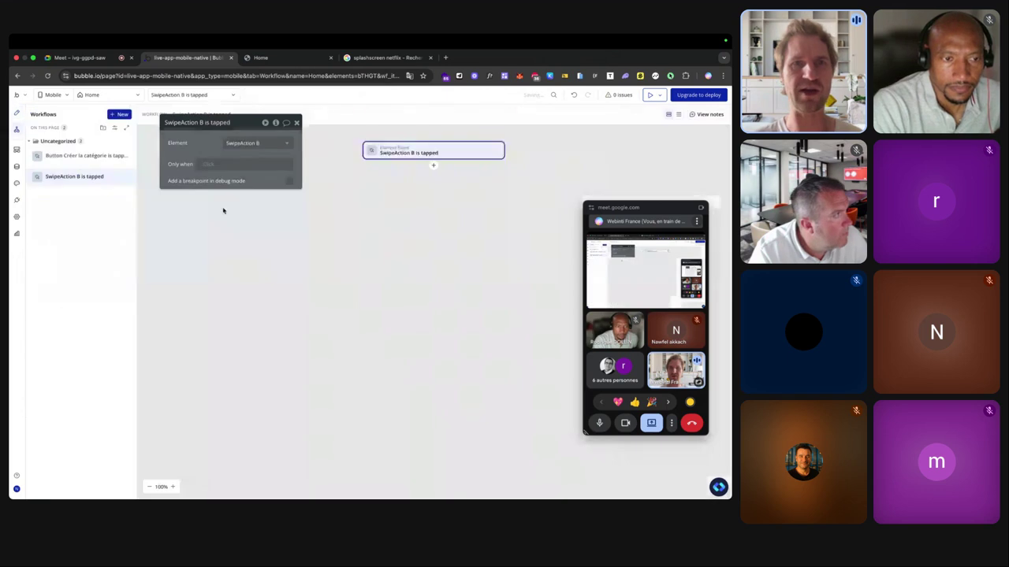
{"action": "left_click", "coordinate": [432, 165]}
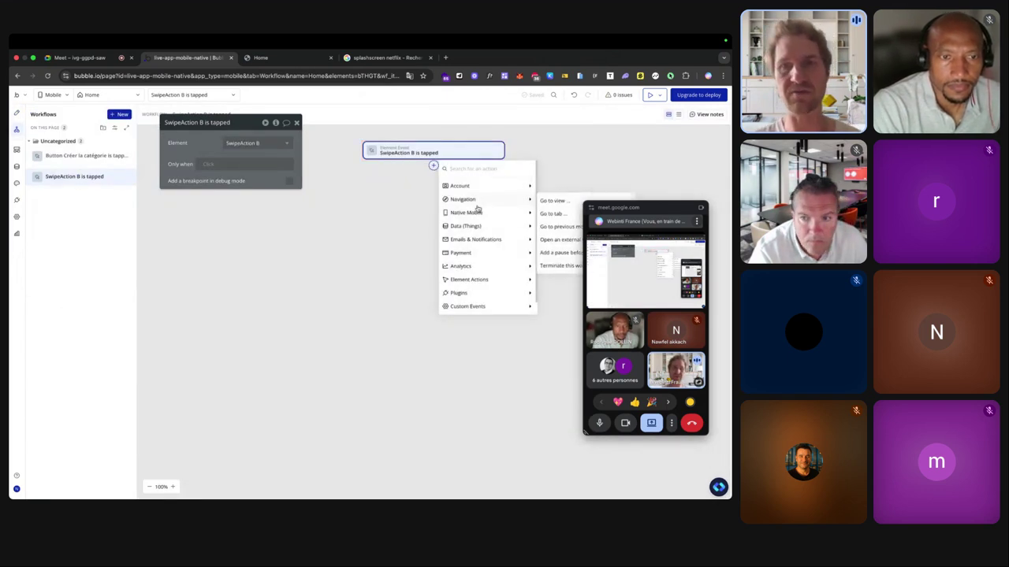
{"action": "mouse_move", "coordinate": [461, 252]}
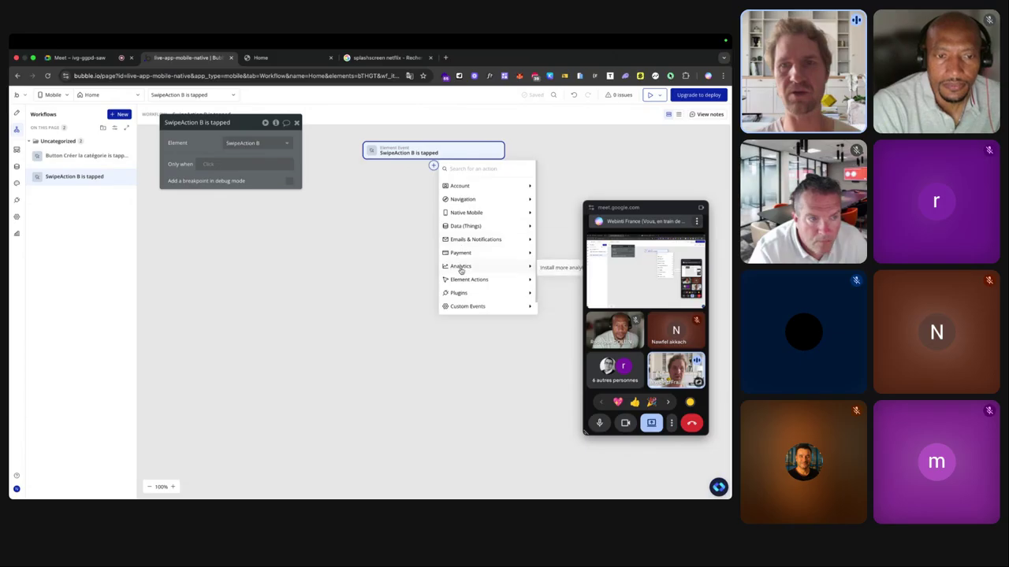
{"action": "mouse_move", "coordinate": [459, 286]}
{"action": "left_click", "coordinate": [556, 281]}
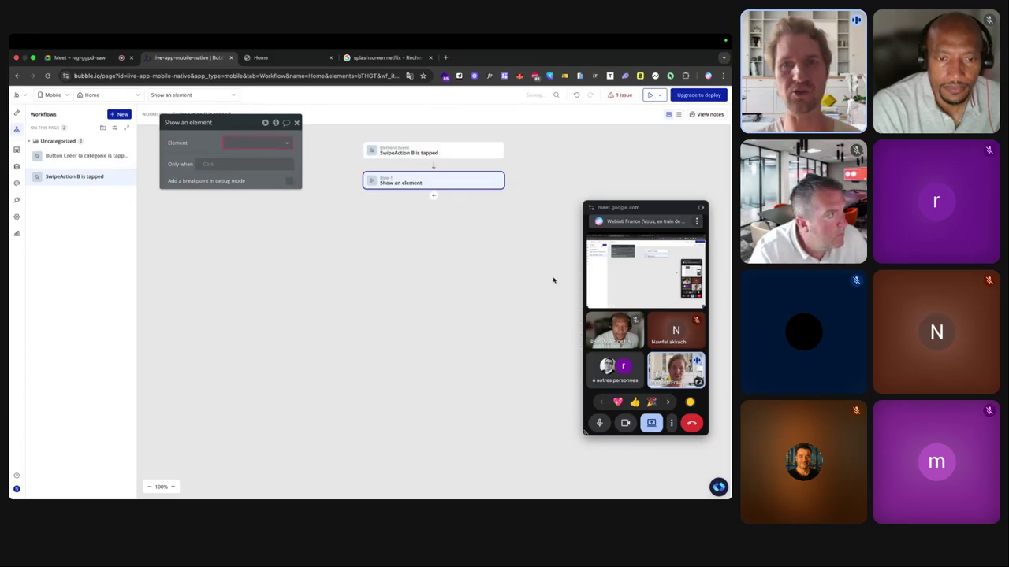
{"action": "left_click", "coordinate": [261, 142]}
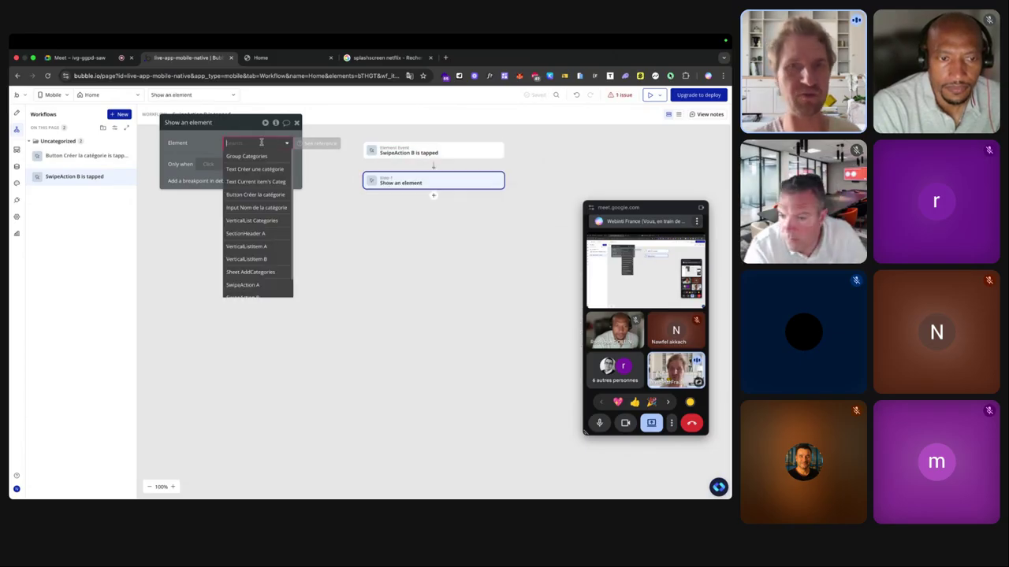
{"action": "scroll", "coordinate": [258, 197], "scroll_direction": "down", "scroll_amount": 1}
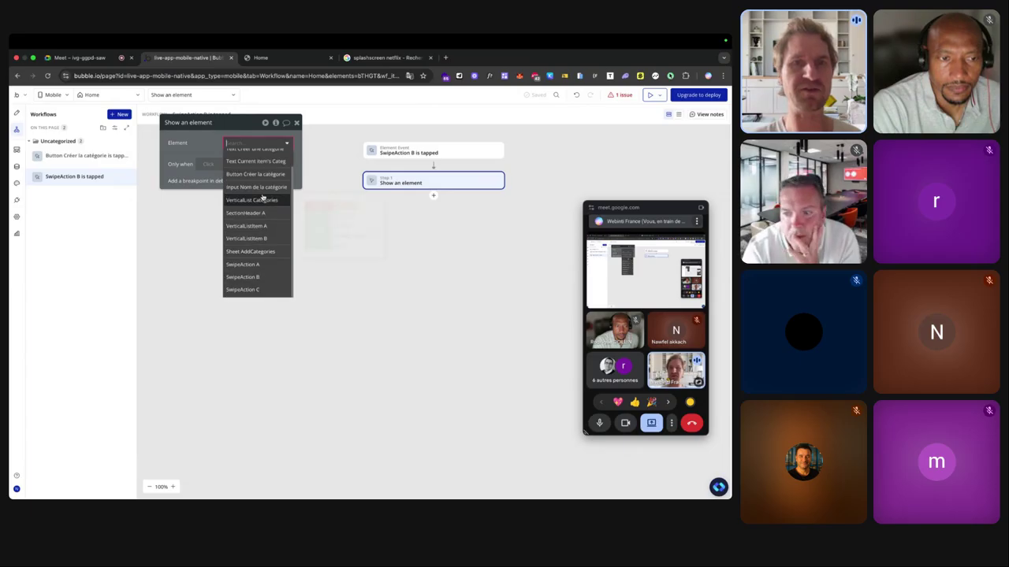
{"action": "left_click", "coordinate": [253, 252]}
{"action": "left_click", "coordinate": [264, 57]}
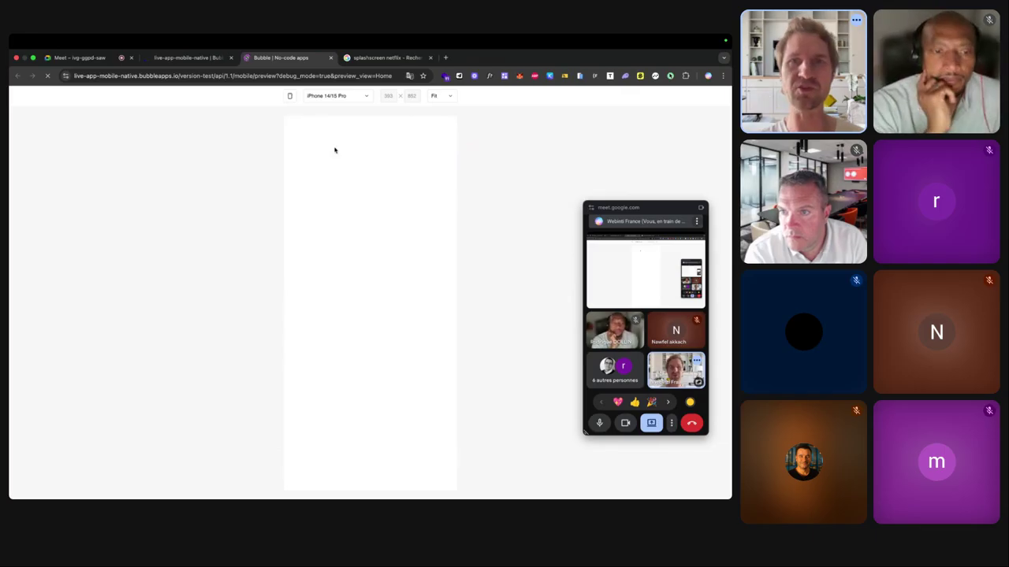
Open the create-category sheet from the Science fiction swipe action, then pull it down to dismiss it.
{"action": "left_click", "coordinate": [326, 152]}
{"action": "left_click_drag", "start_coordinate": [325, 152], "coordinate": [377, 150]}
{"action": "left_click", "coordinate": [326, 149]}
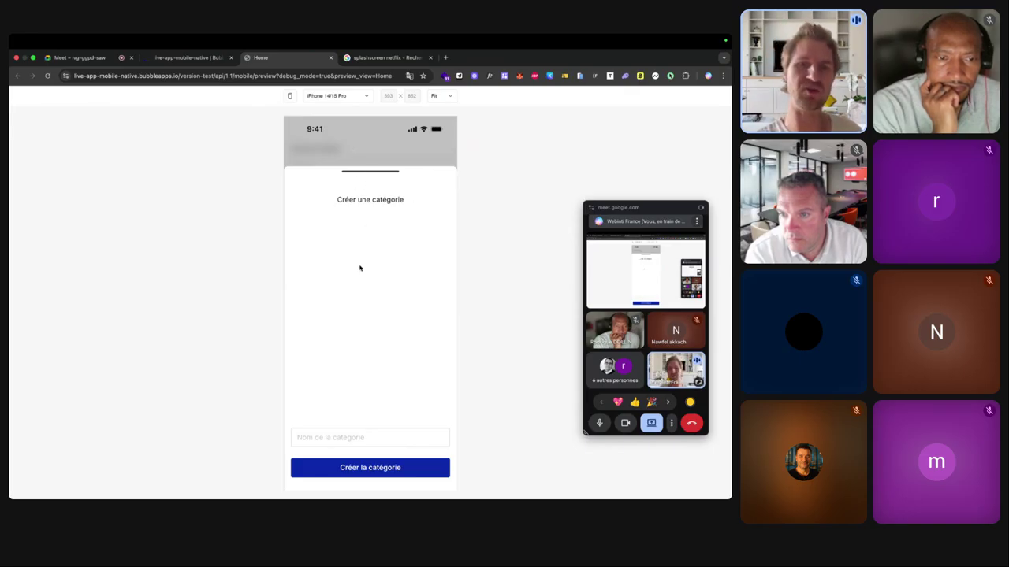
{"action": "left_click", "coordinate": [329, 436]}
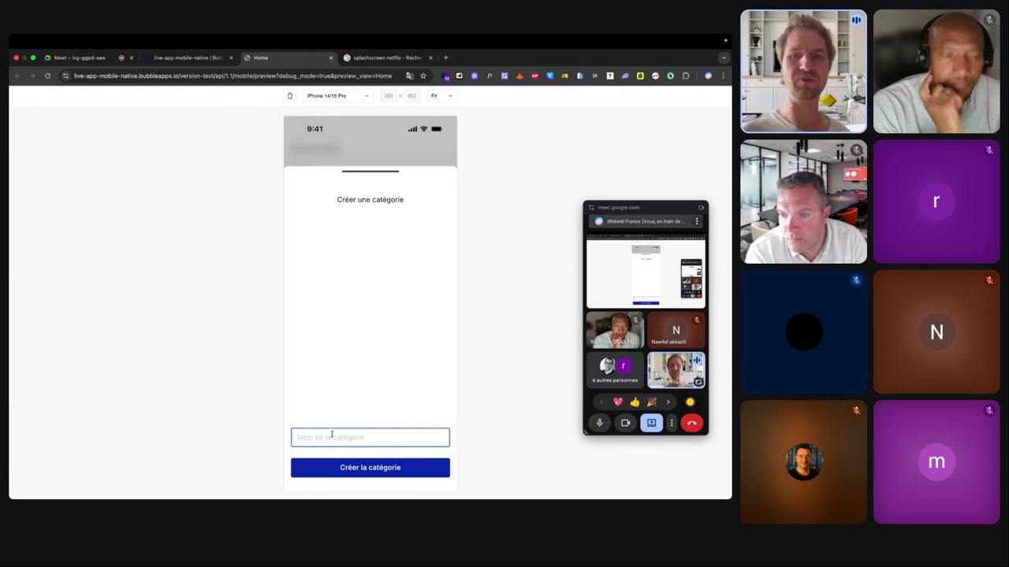
{"action": "left_click", "coordinate": [374, 172]}
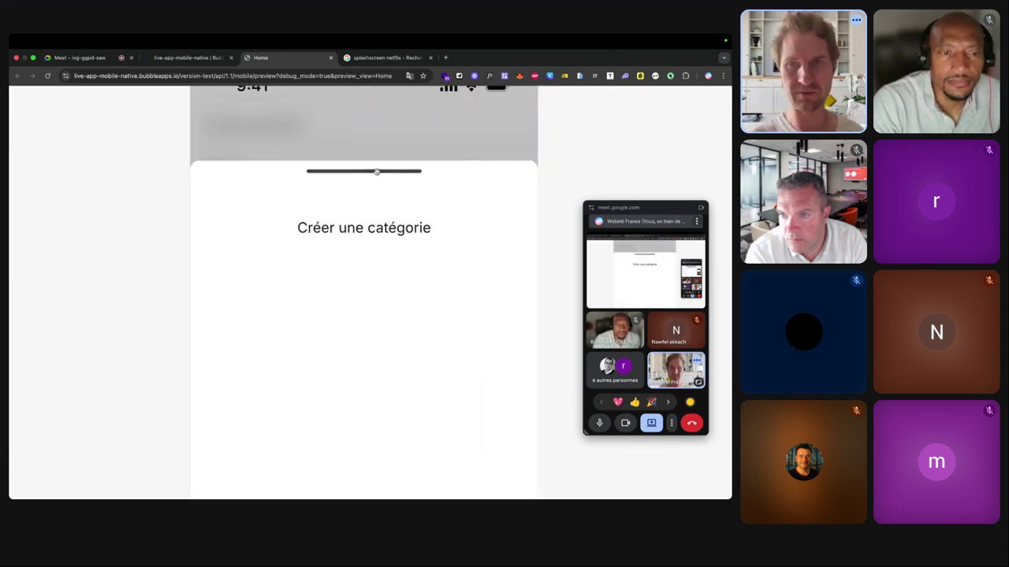
{"action": "left_click_drag", "start_coordinate": [375, 172], "coordinate": [387, 300]}
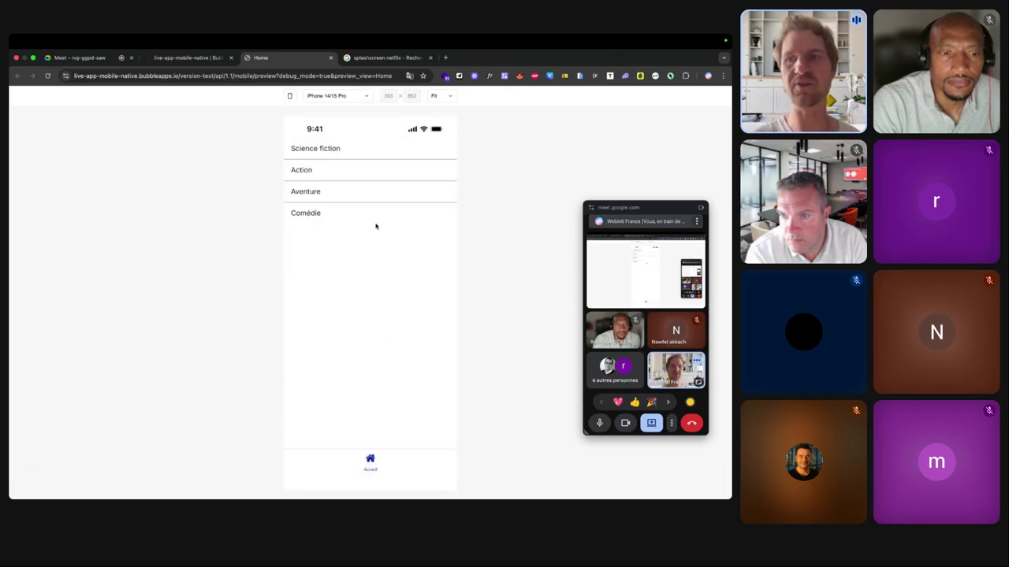
Reopen and close the create-category sheet twice more from the Science fiction swipe action.
{"action": "left_click_drag", "start_coordinate": [309, 153], "coordinate": [356, 150]}
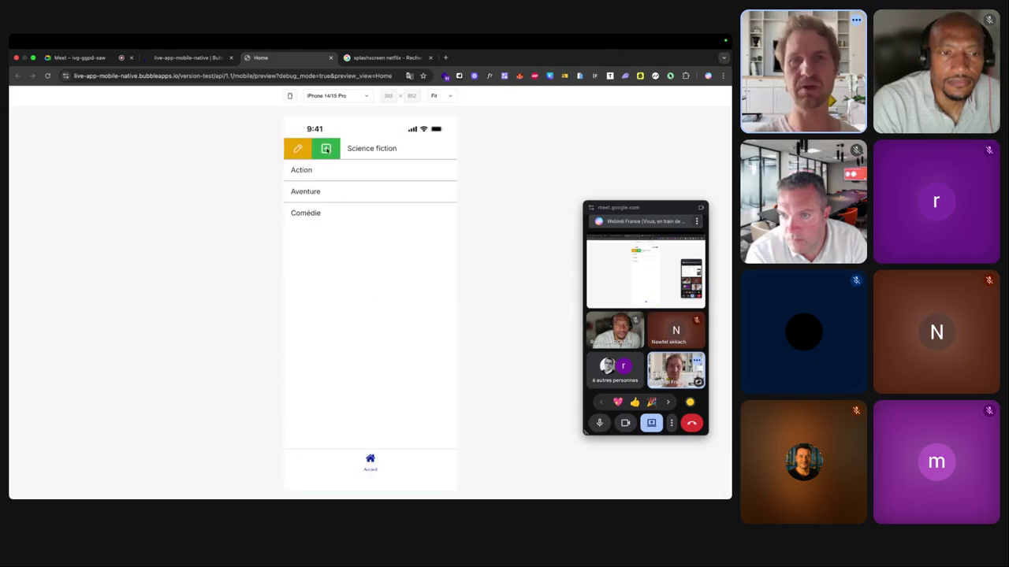
{"action": "left_click", "coordinate": [351, 169]}
{"action": "left_click", "coordinate": [357, 171]}
{"action": "left_click_drag", "start_coordinate": [320, 148], "coordinate": [330, 148]}
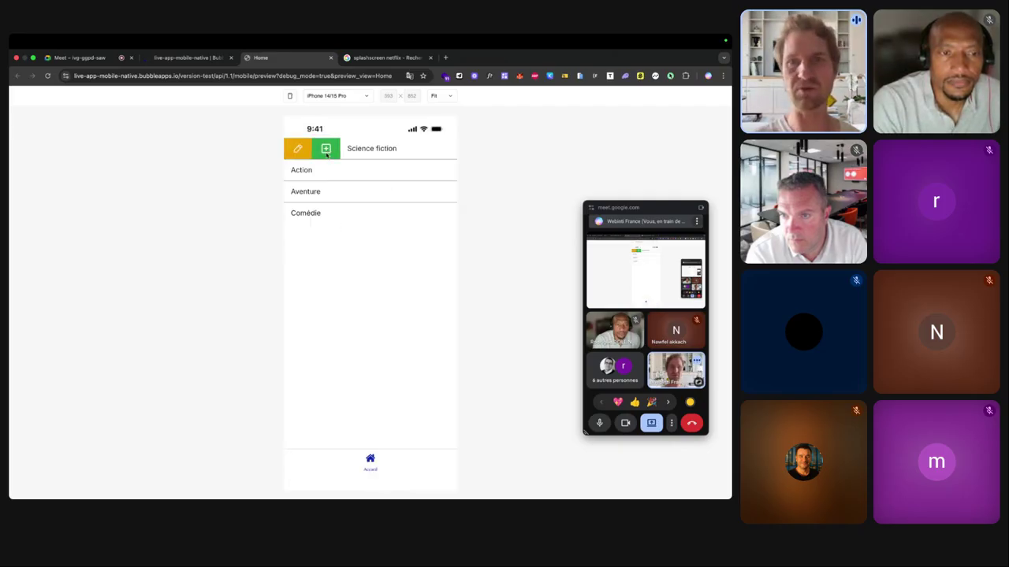
{"action": "left_click", "coordinate": [328, 157]}
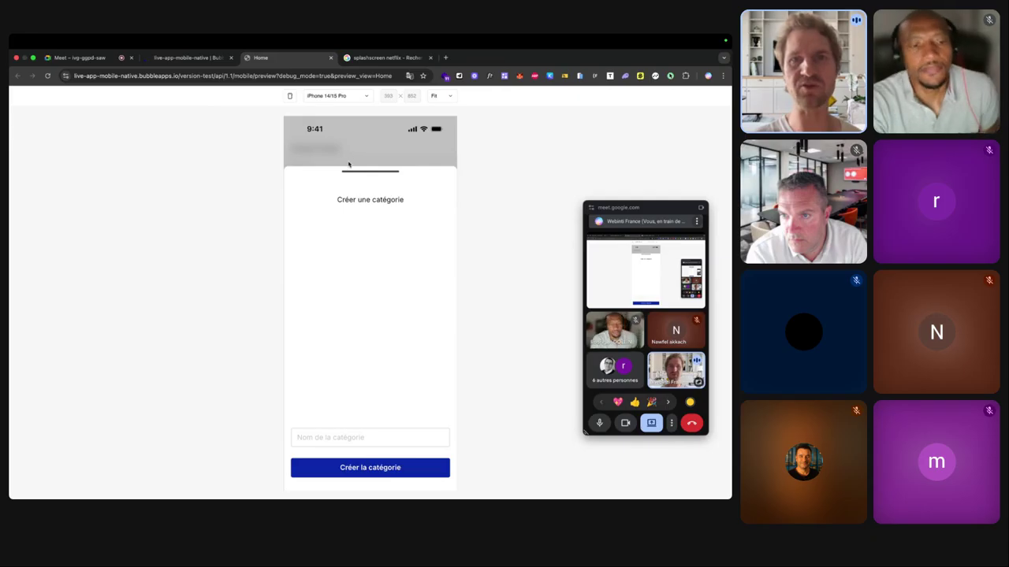
{"action": "left_click", "coordinate": [347, 157]}
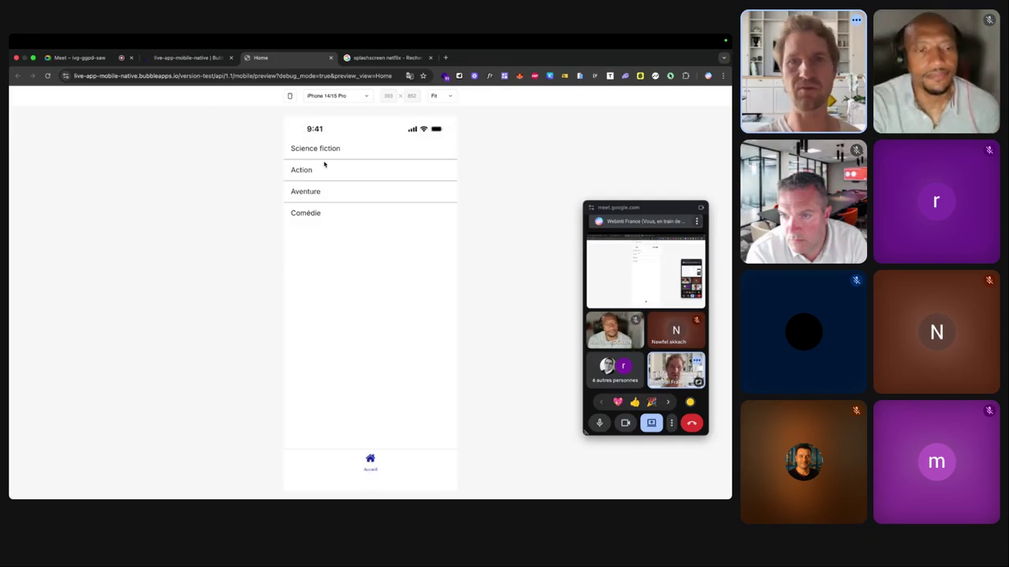
Create a 'Horreur' category through the sheet, then swipe the sheet closed.
{"action": "left_click_drag", "start_coordinate": [313, 153], "coordinate": [367, 153]}
{"action": "left_click", "coordinate": [327, 150]}
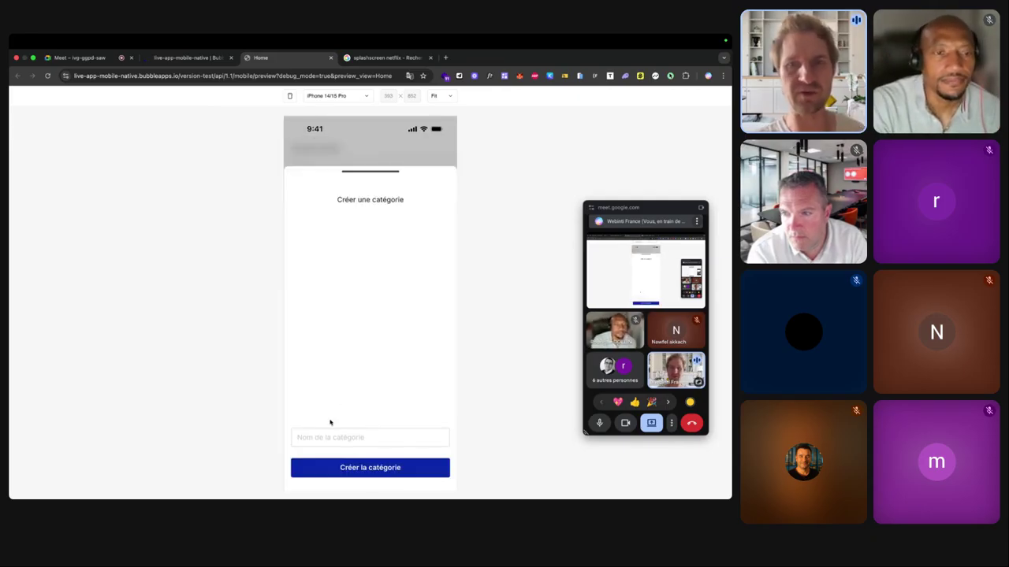
{"action": "left_click", "coordinate": [320, 437]}
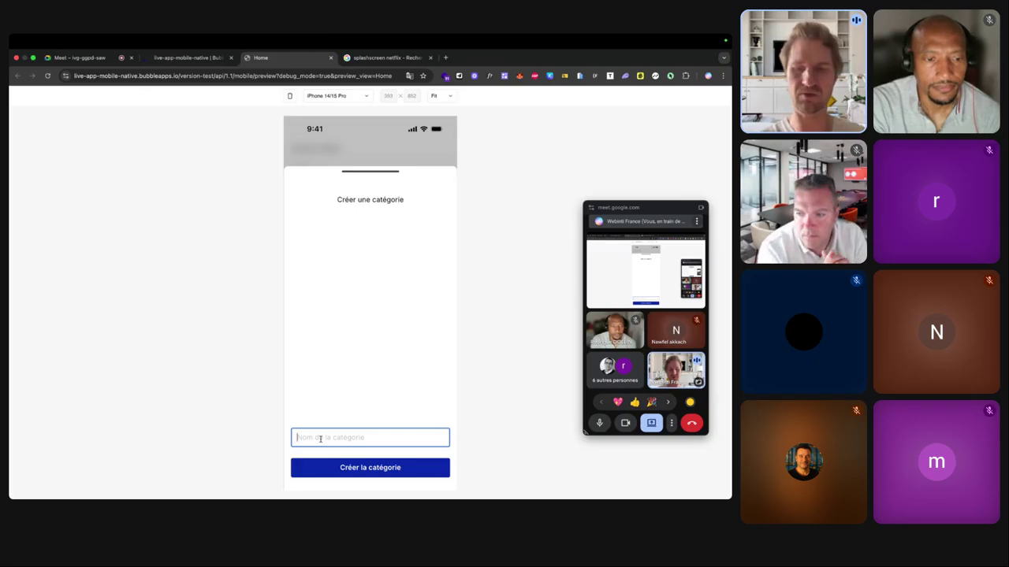
{"action": "type", "text": "Horreur"}
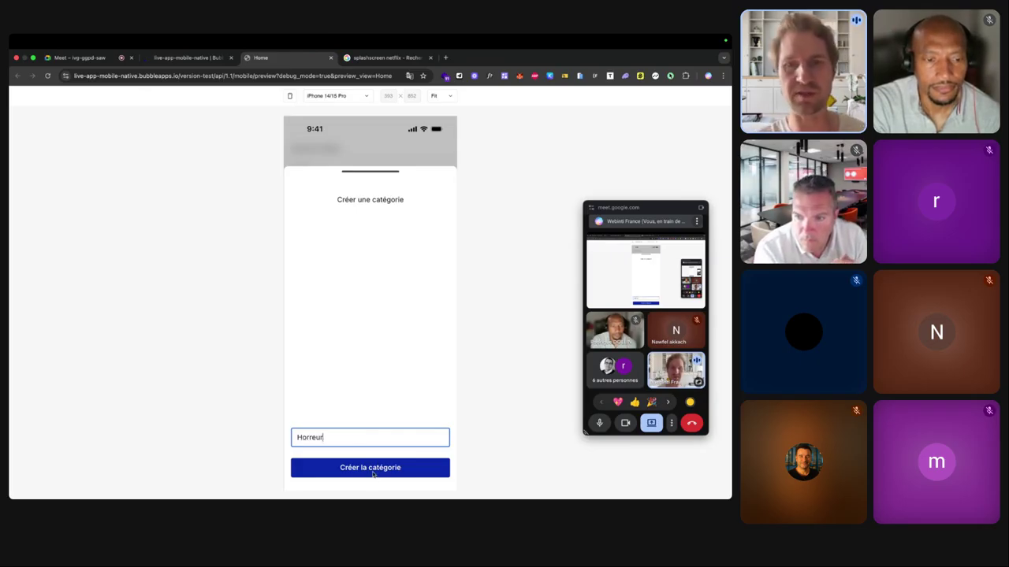
{"action": "left_click", "coordinate": [372, 471]}
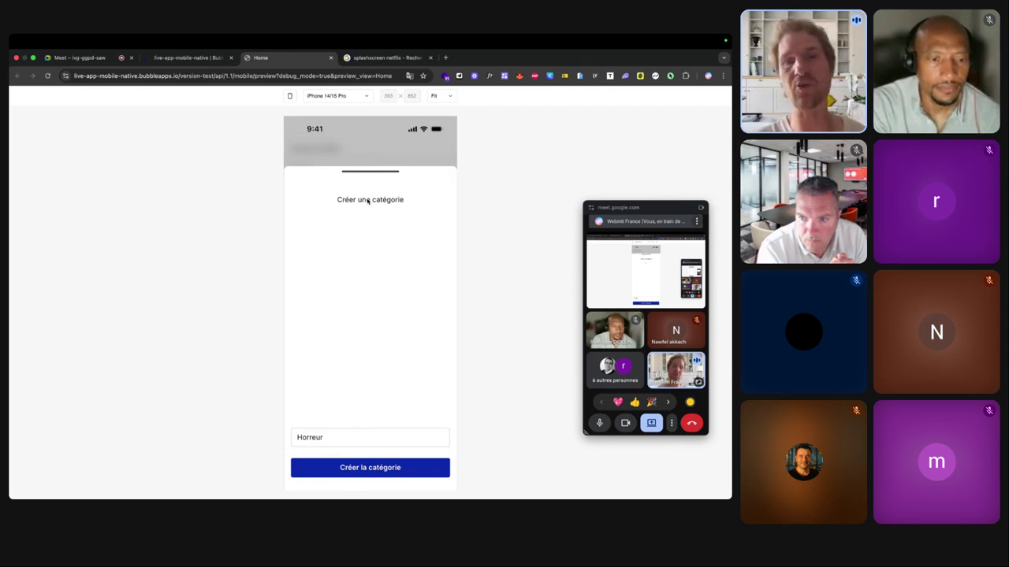
{"action": "left_click_drag", "start_coordinate": [354, 172], "coordinate": [353, 333]}
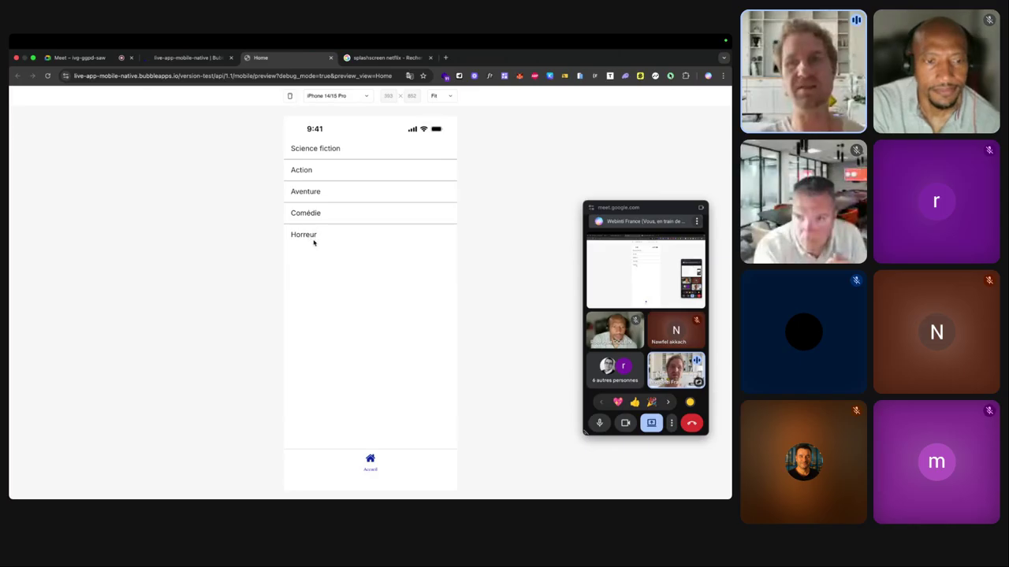
{"action": "key", "text": "ctrl+shift+Tab"}
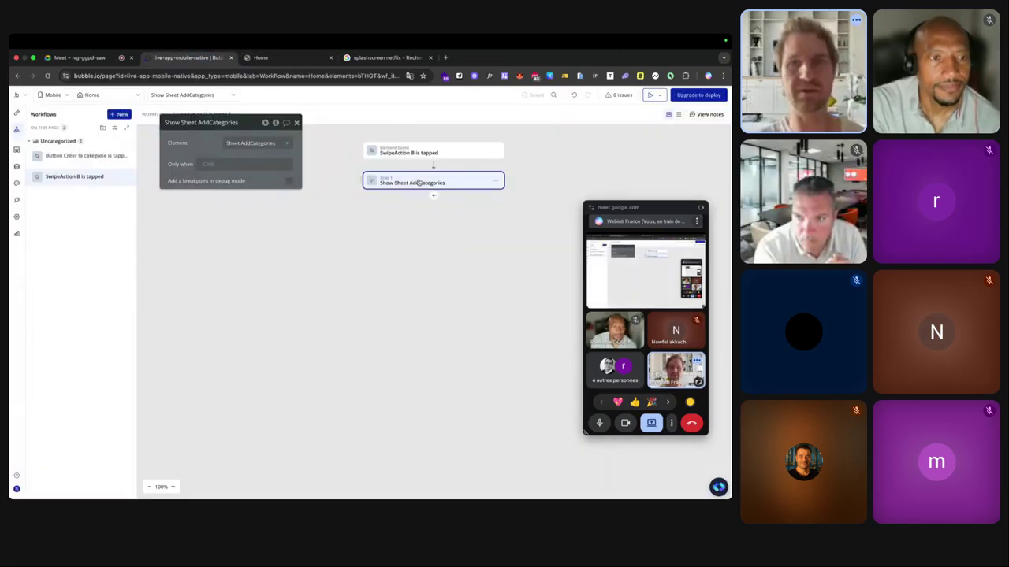
Add a step 2 'Hide an element' for Sheet AddCategories to the Créer la catégorie workflow.
{"action": "left_click", "coordinate": [63, 156]}
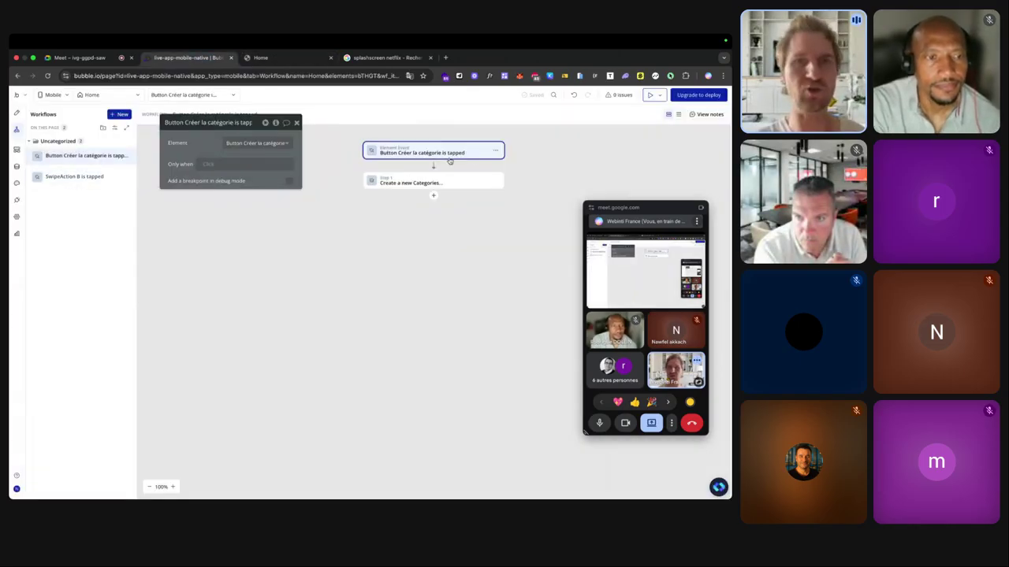
{"action": "left_click", "coordinate": [433, 196]}
{"action": "type", "text": "hi"}
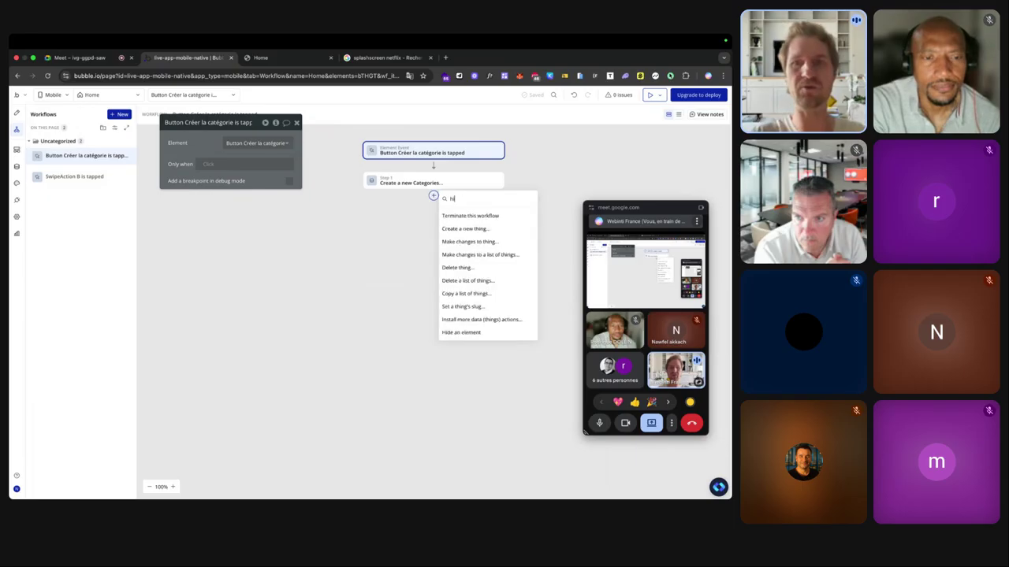
{"action": "type", "text": "de"}
{"action": "left_click", "coordinate": [451, 213]}
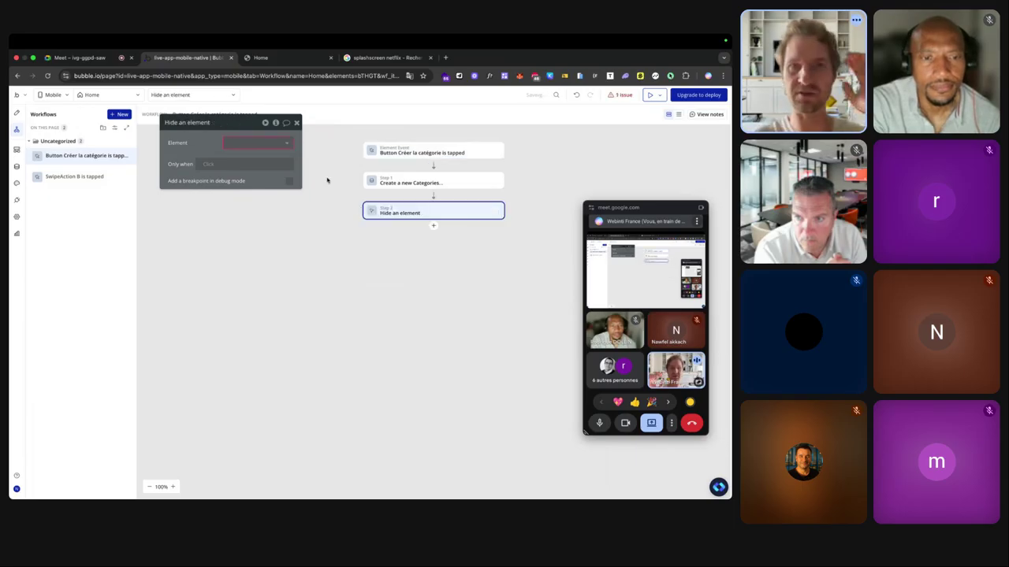
{"action": "left_click", "coordinate": [256, 142]}
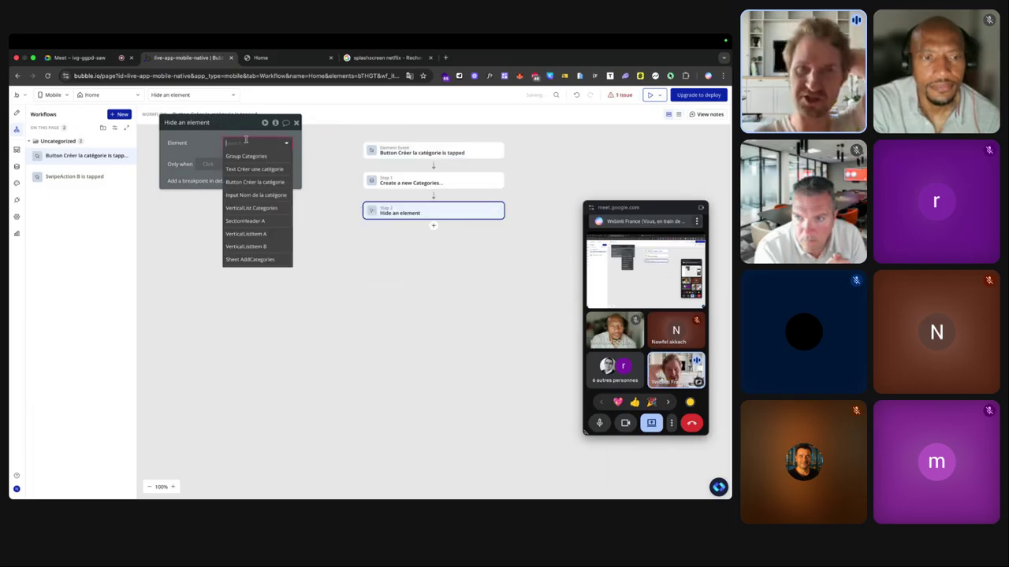
{"action": "left_click", "coordinate": [252, 260]}
{"action": "left_click", "coordinate": [272, 58]}
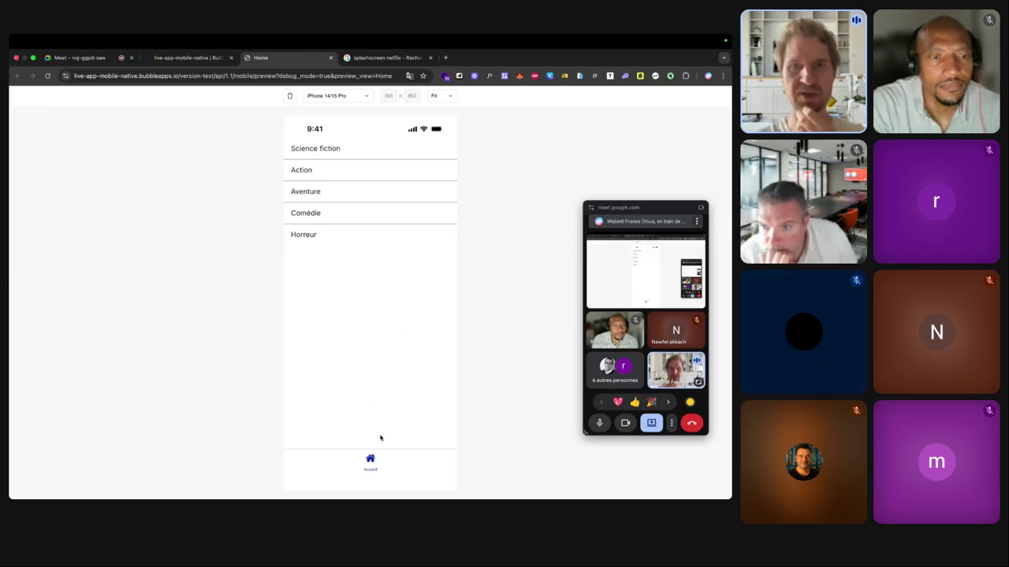
Create a 'Test' category from the Aventure row's add action and confirm the sheet closes automatically.
{"action": "left_click_drag", "start_coordinate": [303, 195], "coordinate": [351, 196]}
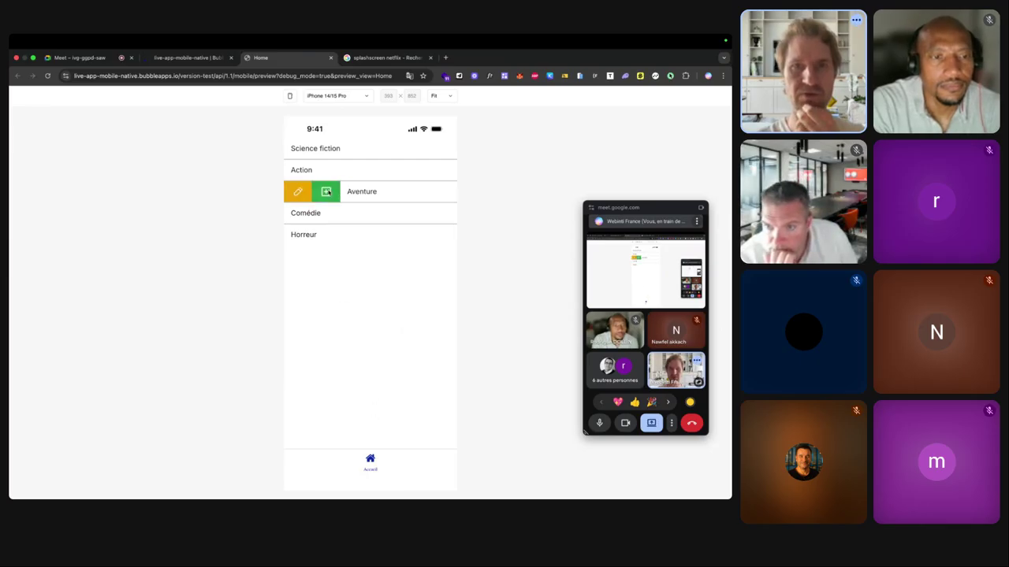
{"action": "left_click", "coordinate": [324, 191]}
{"action": "left_click", "coordinate": [337, 436]}
{"action": "type", "text": "Test"}
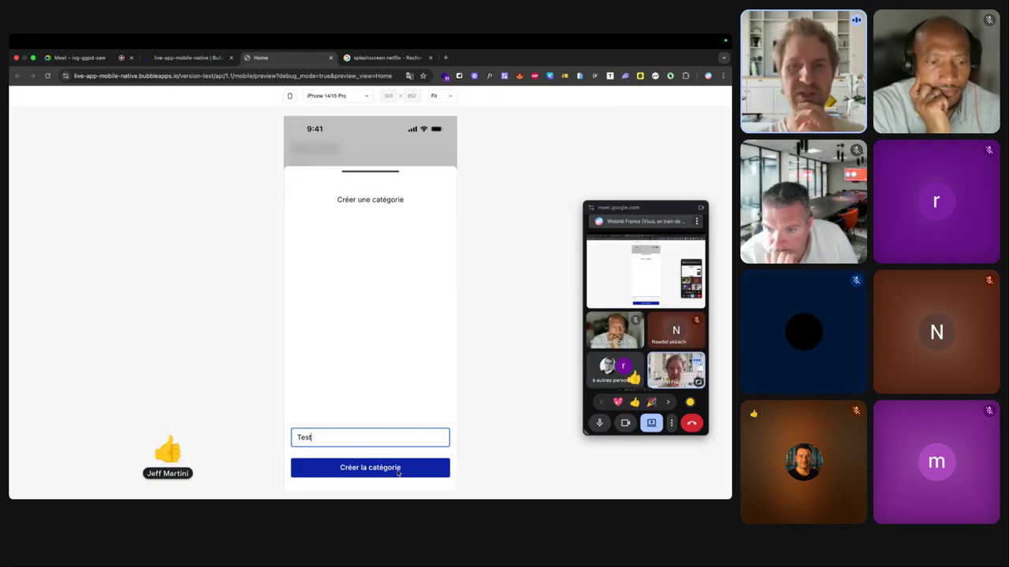
{"action": "left_click", "coordinate": [398, 471]}
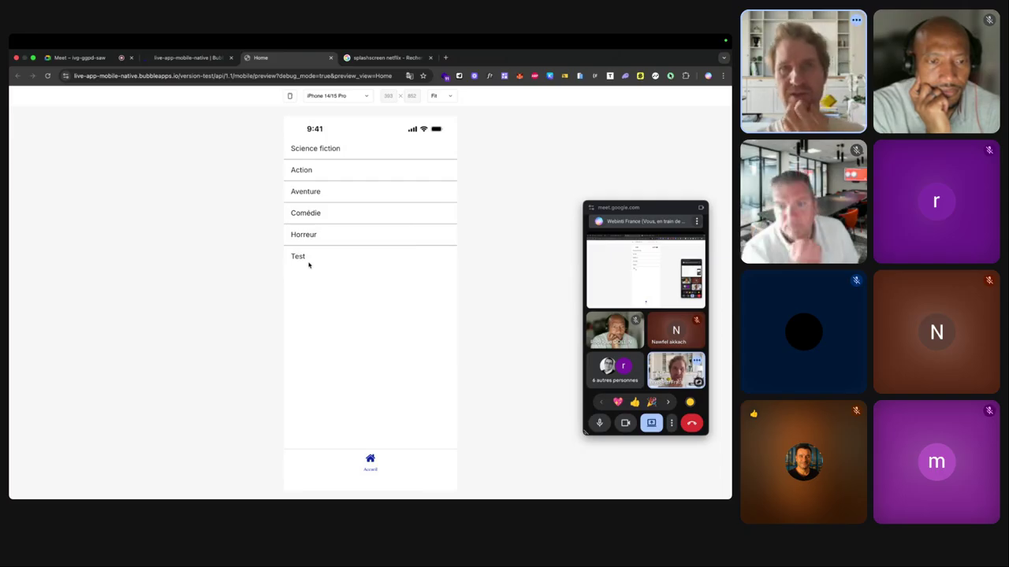
{"action": "left_click", "coordinate": [188, 59]}
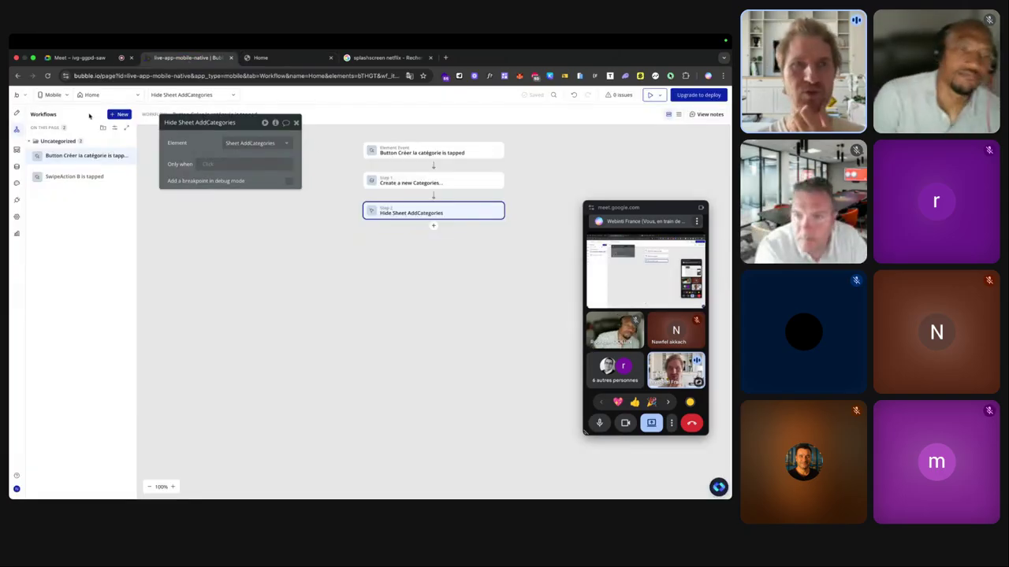
Set the Nom de la catégorie input's content format to Integer.
{"action": "left_click", "coordinate": [17, 112]}
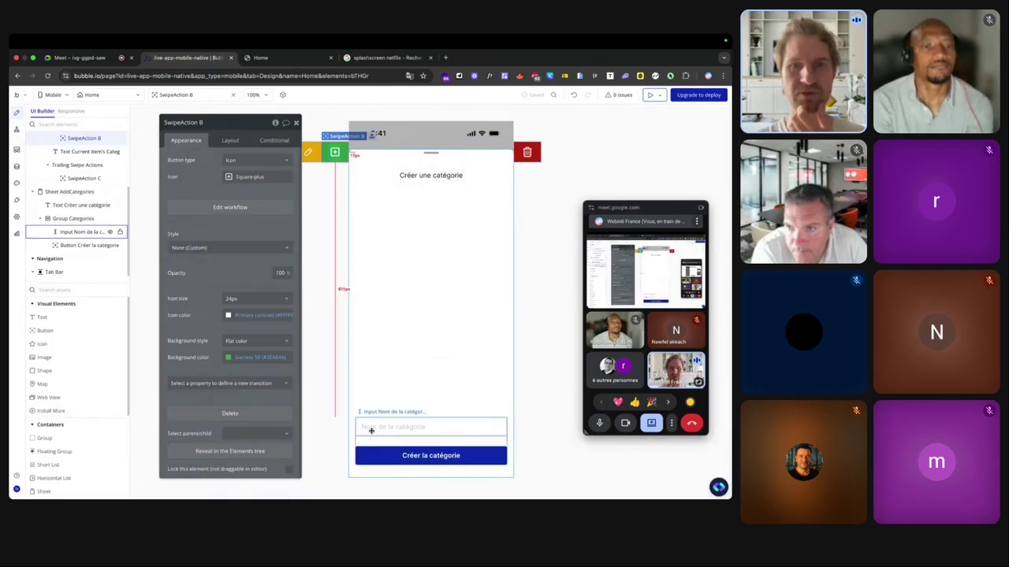
{"action": "left_click", "coordinate": [418, 426]}
{"action": "scroll", "coordinate": [219, 195], "scroll_direction": "up", "scroll_amount": 5}
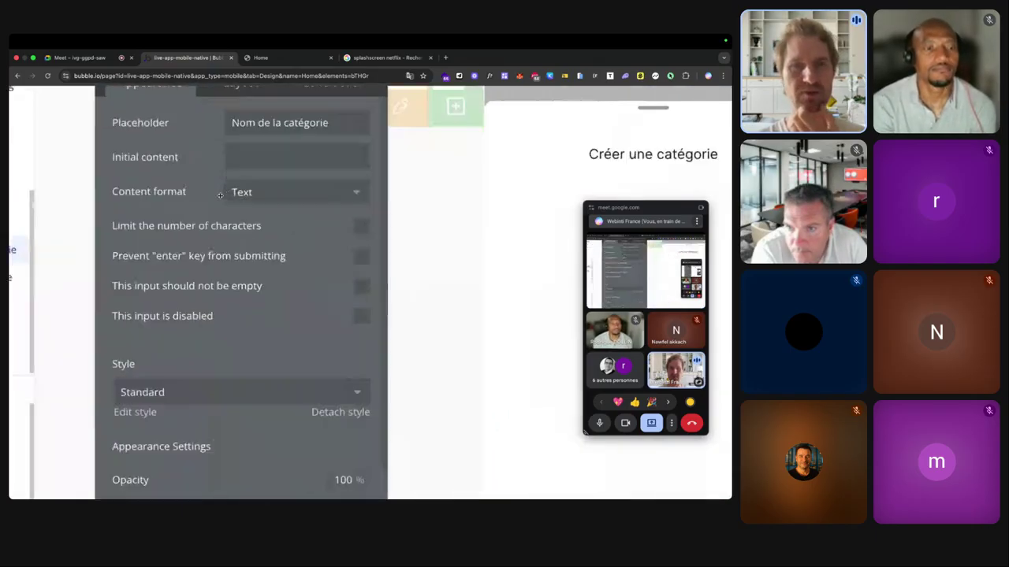
{"action": "scroll", "coordinate": [265, 197], "scroll_direction": "down", "scroll_amount": 5}
{"action": "left_click", "coordinate": [261, 197]}
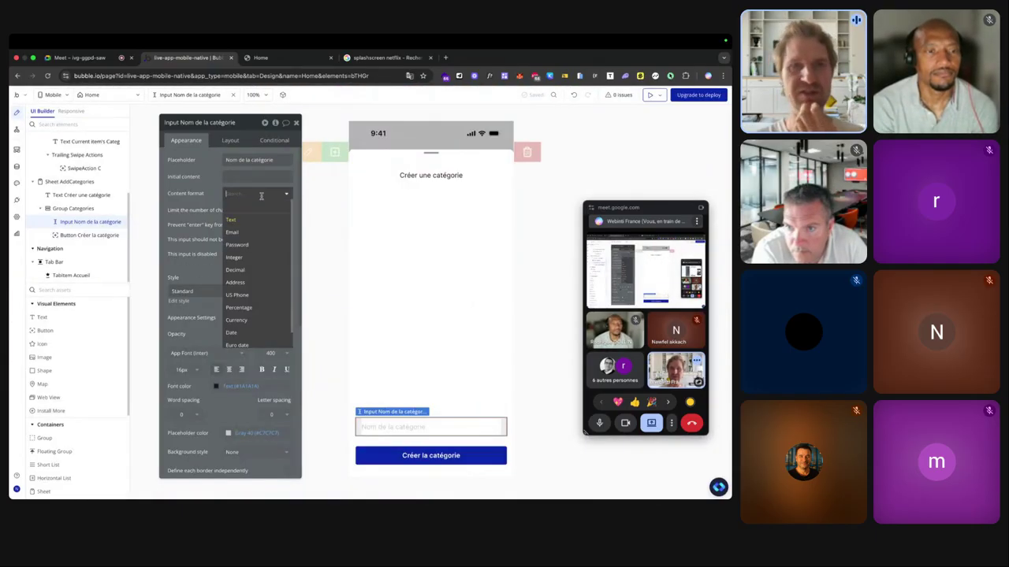
{"action": "left_click", "coordinate": [250, 257]}
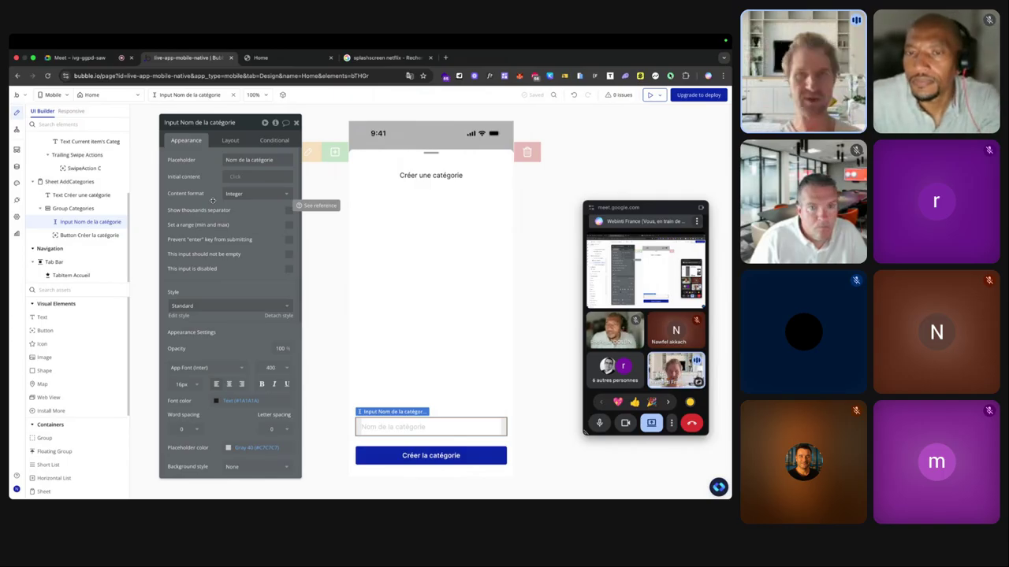
{"action": "left_click", "coordinate": [261, 58]}
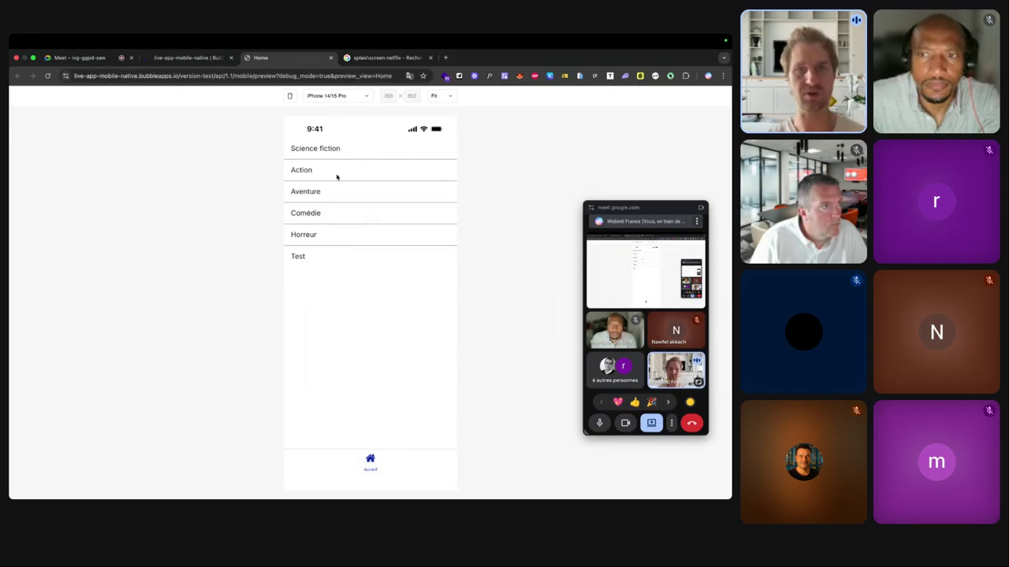
Display the preview in an iPhone device frame and start a new browser tab.
{"action": "left_click", "coordinate": [290, 96]}
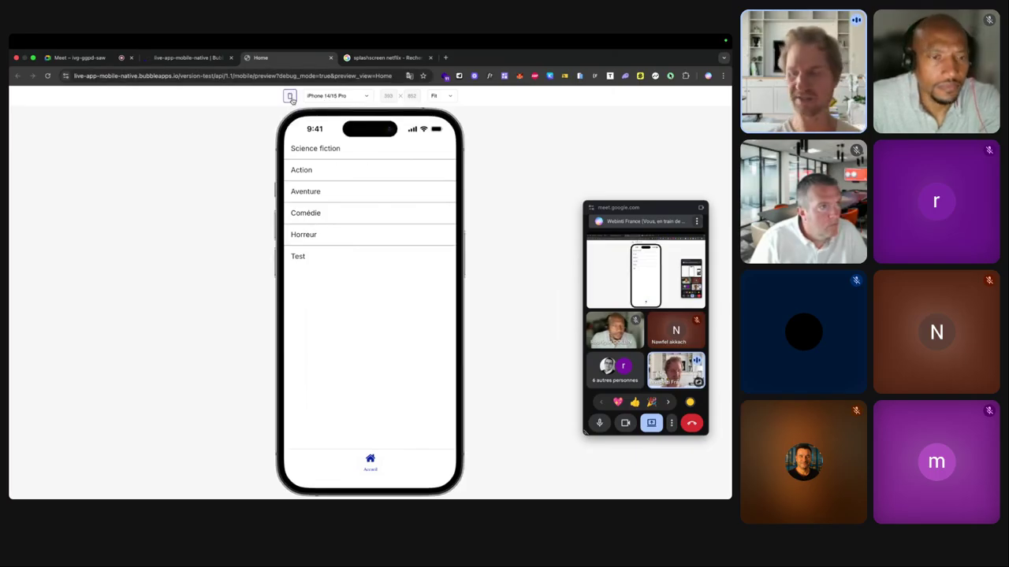
{"action": "left_click", "coordinate": [446, 58]}
Search Google for 'forum.bubble.io bubble go'.
{"action": "type", "text": "bubble go"}
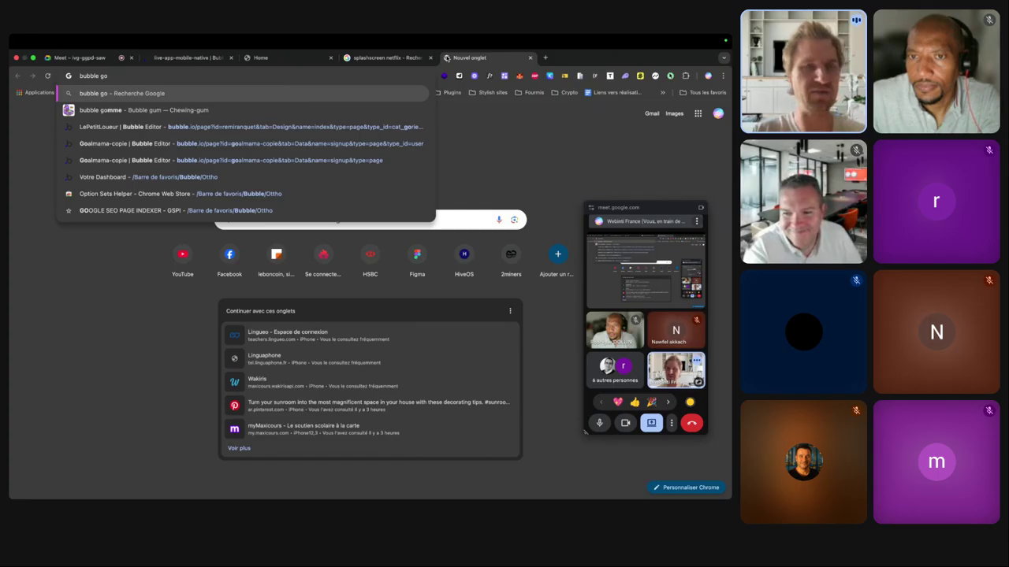
{"action": "key", "text": "BackSpace"}
{"action": "key", "text": "BackSpace"}
{"action": "type", "text": "go"}
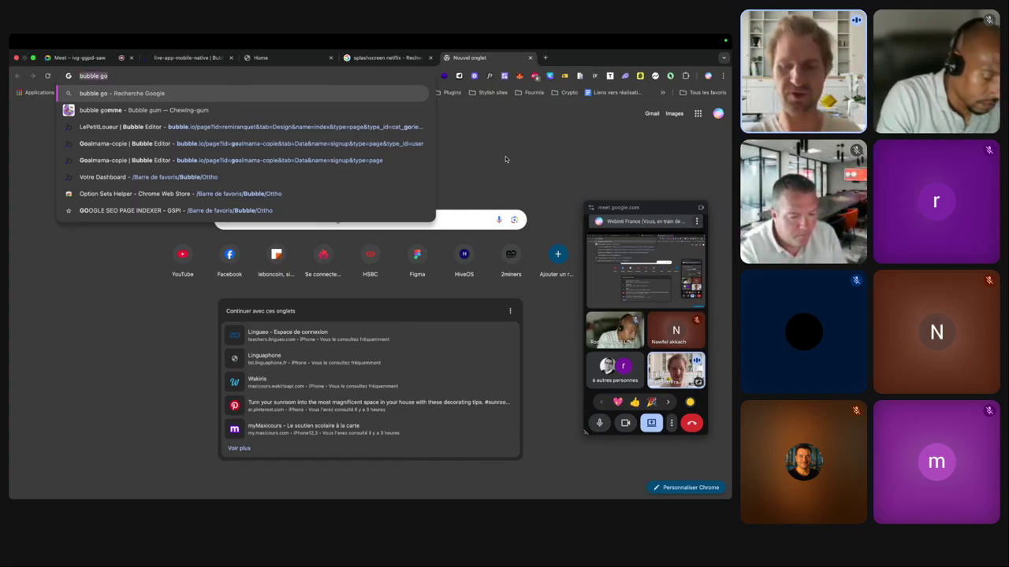
{"action": "type", "text": "foru"}
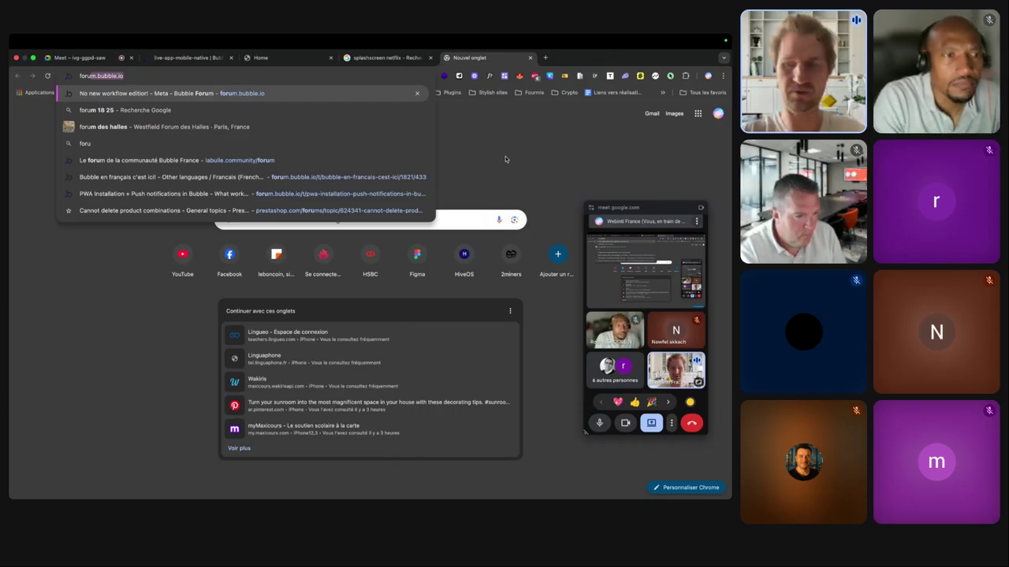
{"action": "type", "text": "m.bubble.io bubble "}
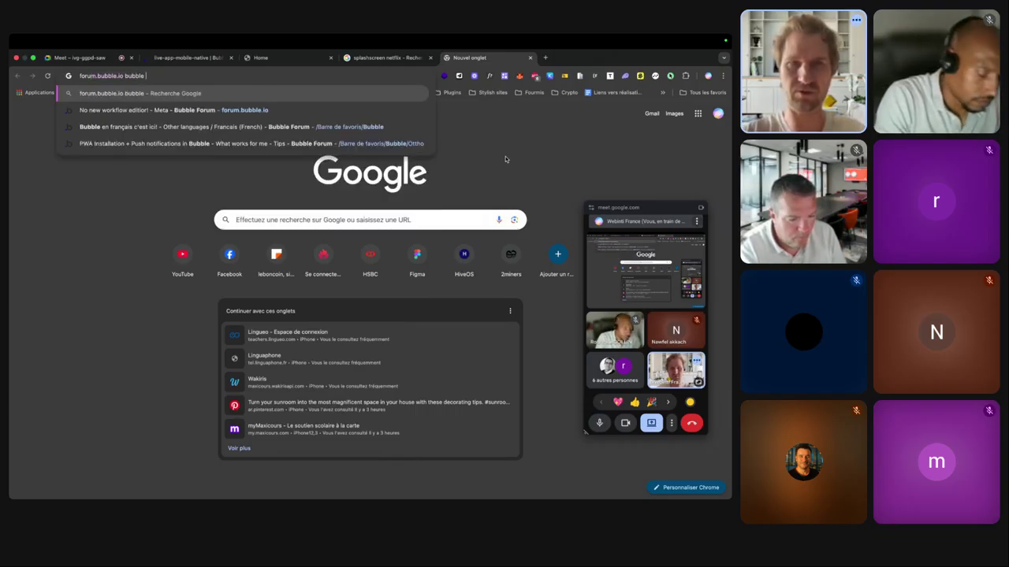
{"action": "type", "text": "go"}
{"action": "key", "text": "Return"}
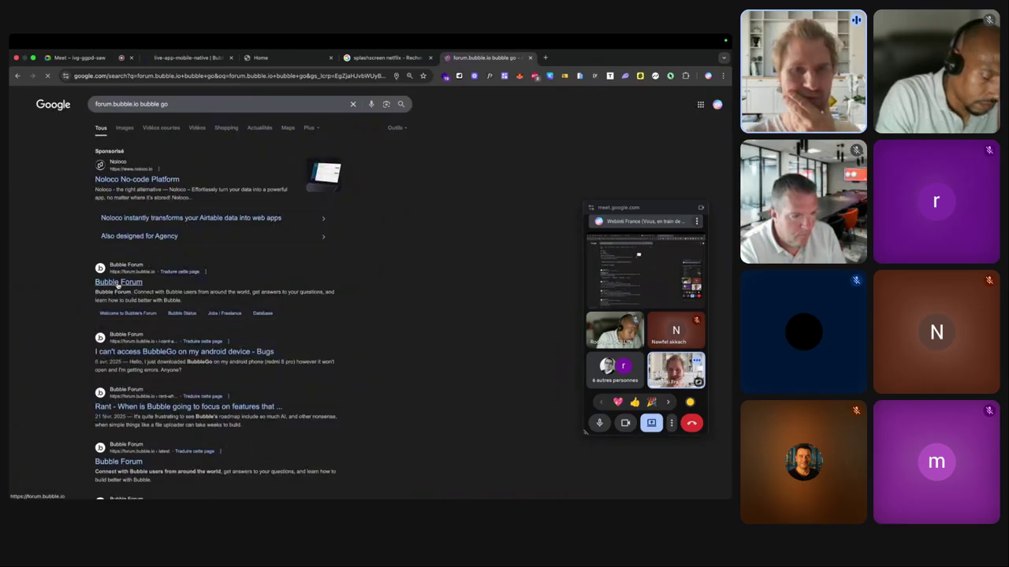
Go to manual.bubble.io via the 'Publishing | Bubble Docs' address suggestion.
{"action": "left_click", "coordinate": [177, 76]}
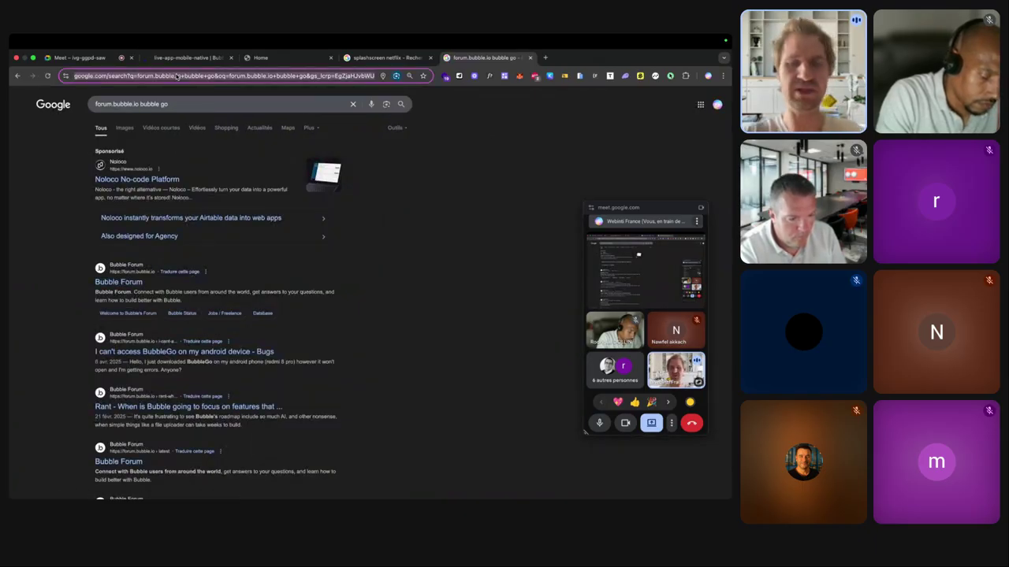
{"action": "type", "text": "dmlan"}
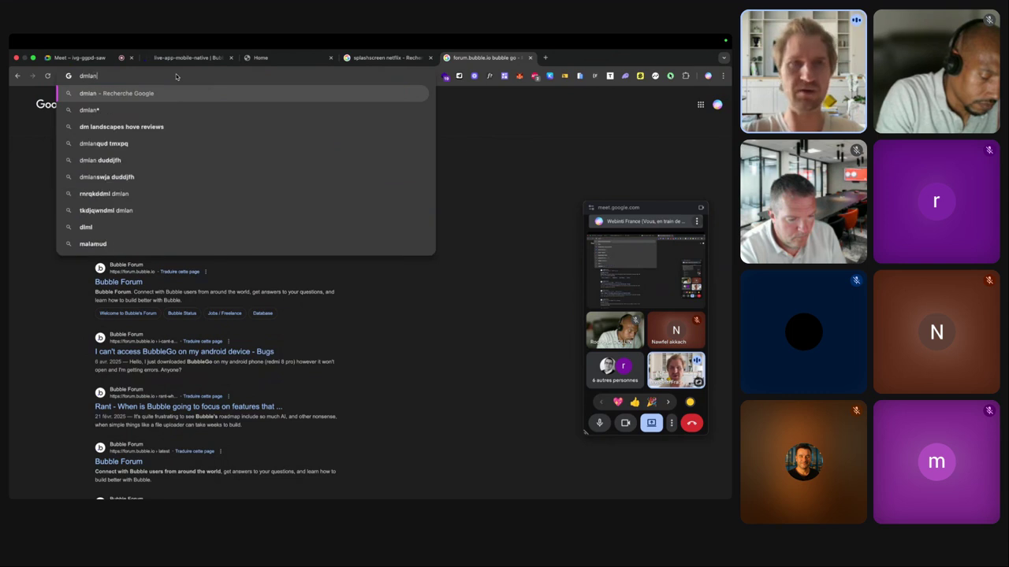
{"action": "type", "text": "umanu"}
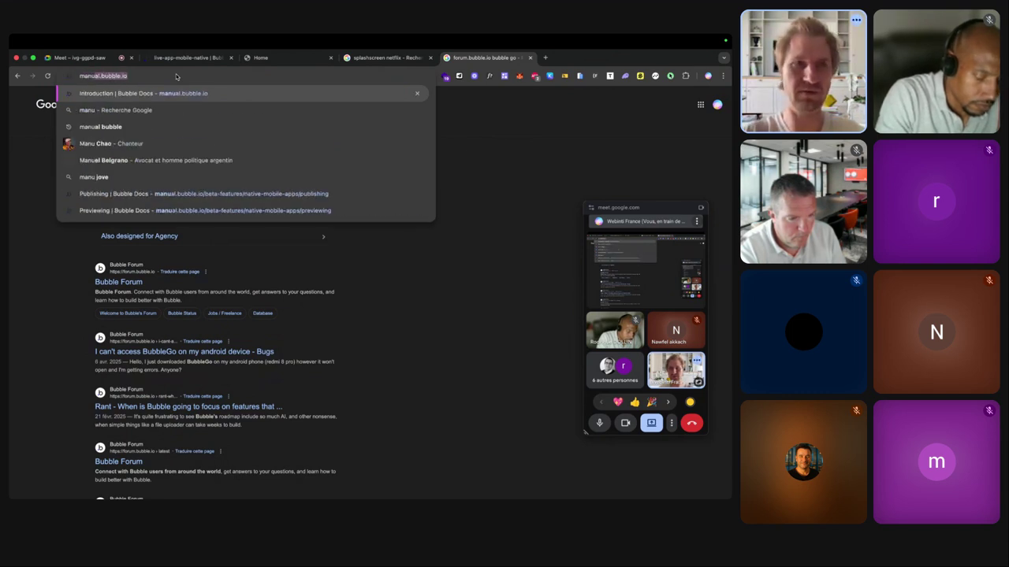
{"action": "left_click", "coordinate": [183, 194]}
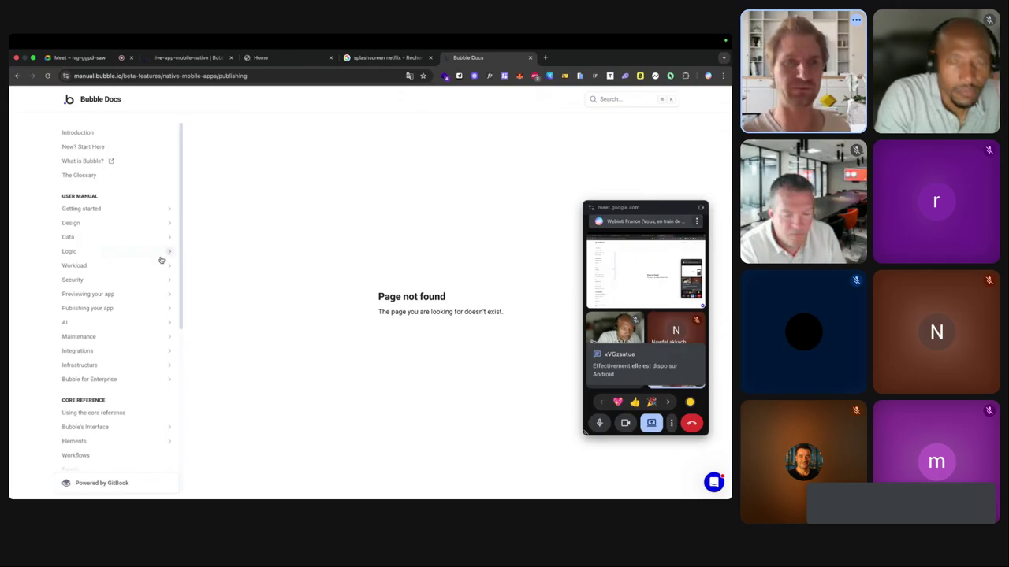
Read the Native mobile apps 'Building for Native iOS and Android' article, then begin a docs search.
{"action": "scroll", "coordinate": [142, 270], "scroll_direction": "down", "scroll_amount": 5}
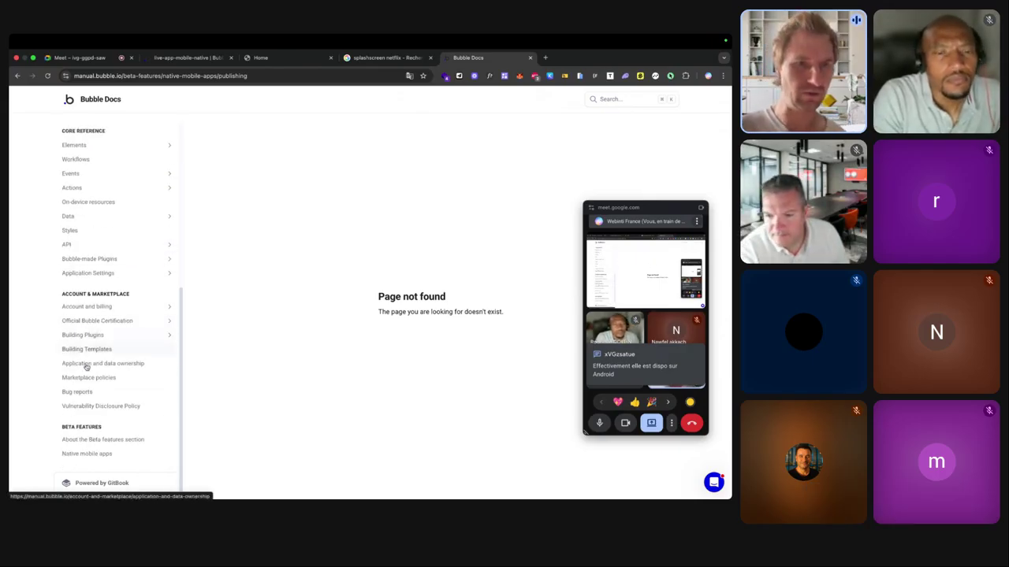
{"action": "left_click", "coordinate": [82, 453]}
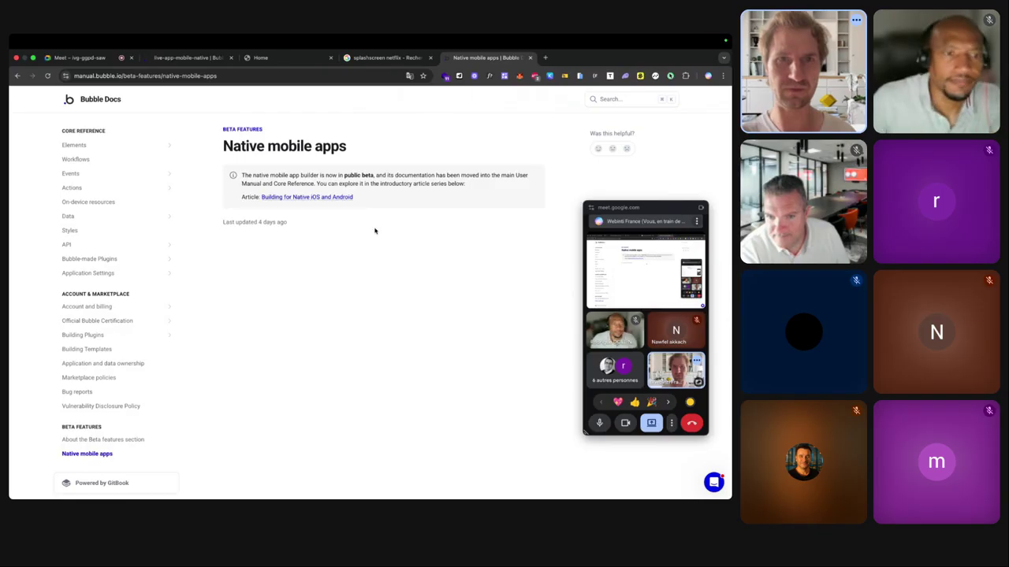
{"action": "left_click", "coordinate": [331, 198]}
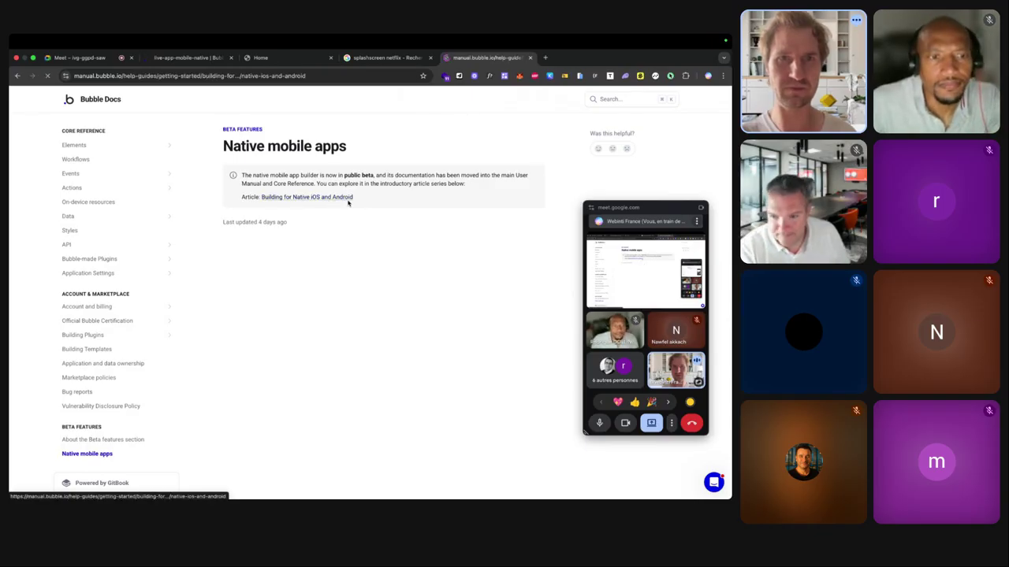
{"action": "scroll", "coordinate": [386, 223], "scroll_direction": "down", "scroll_amount": 3}
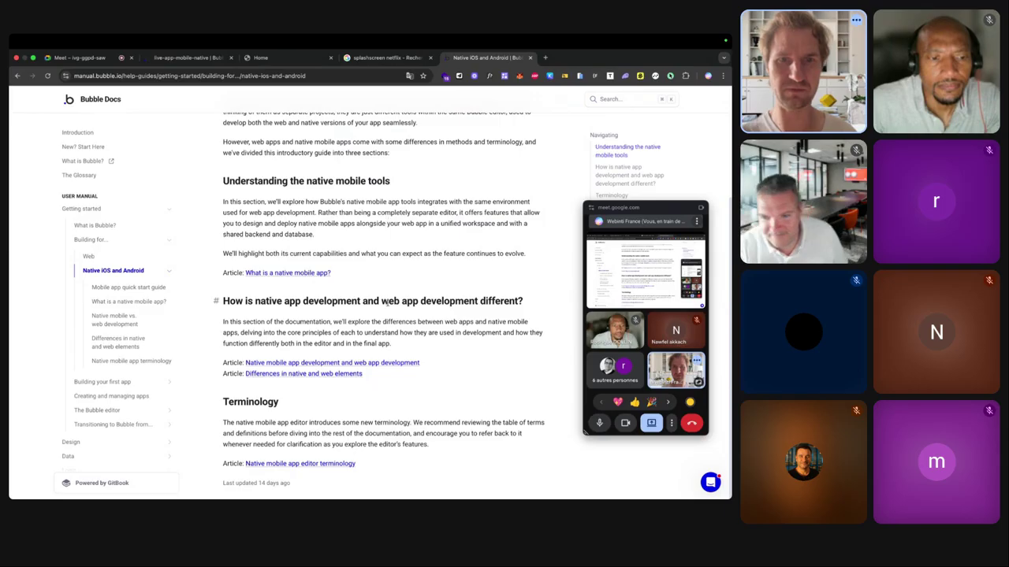
{"action": "scroll", "coordinate": [386, 300], "scroll_direction": "up", "scroll_amount": 3}
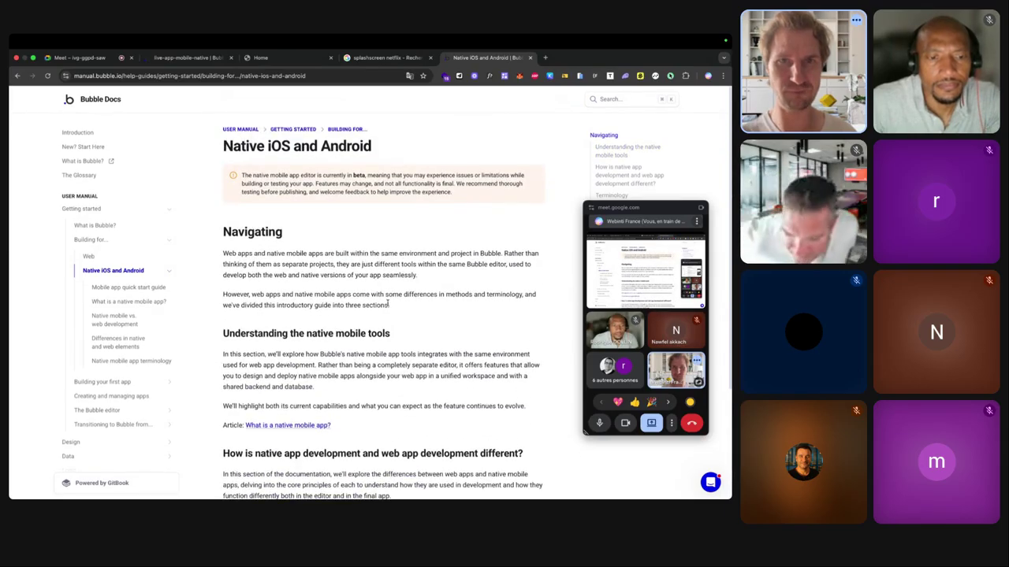
{"action": "scroll", "coordinate": [387, 302], "scroll_direction": "down", "scroll_amount": 2}
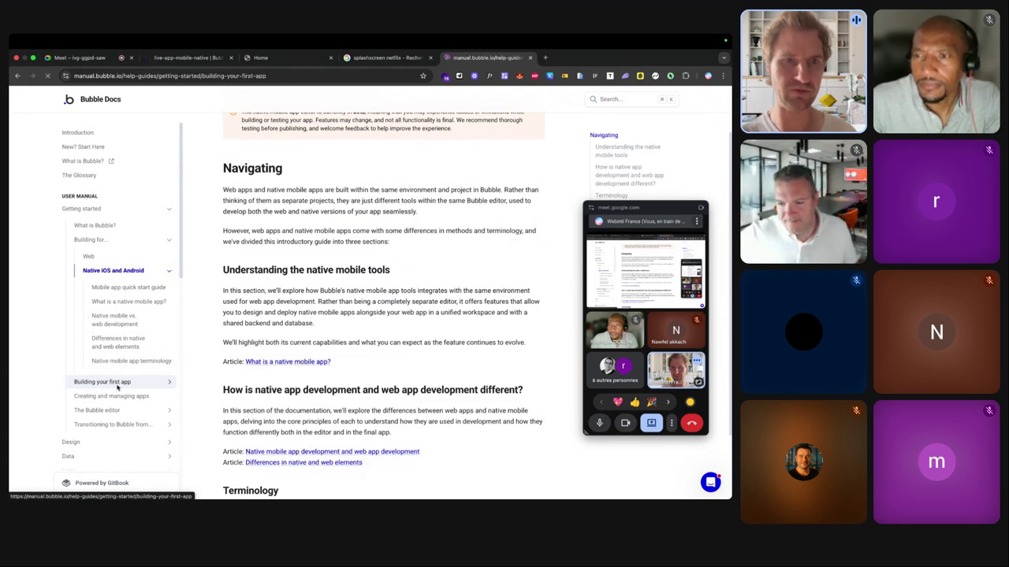
{"action": "scroll", "coordinate": [341, 297], "scroll_direction": "down", "scroll_amount": 8}
{"action": "scroll", "coordinate": [341, 296], "scroll_direction": "down", "scroll_amount": 5}
{"action": "scroll", "coordinate": [340, 296], "scroll_direction": "down", "scroll_amount": 4}
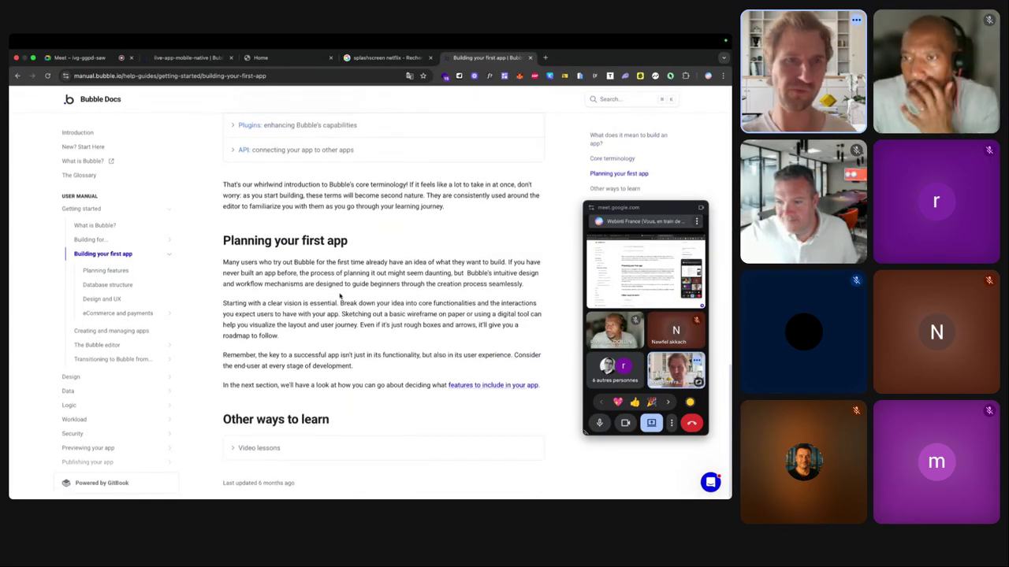
{"action": "left_click", "coordinate": [607, 102]}
{"action": "type", "text": "bubble go"}
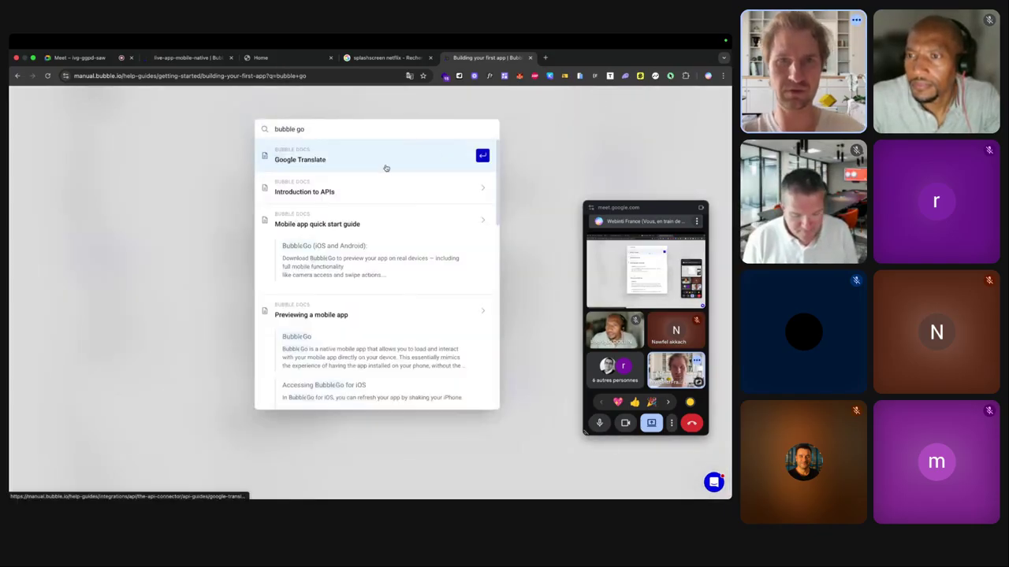
Open the Mobile app quick start guide in Bubble Docs and scroll through it.
{"action": "left_click", "coordinate": [337, 260]}
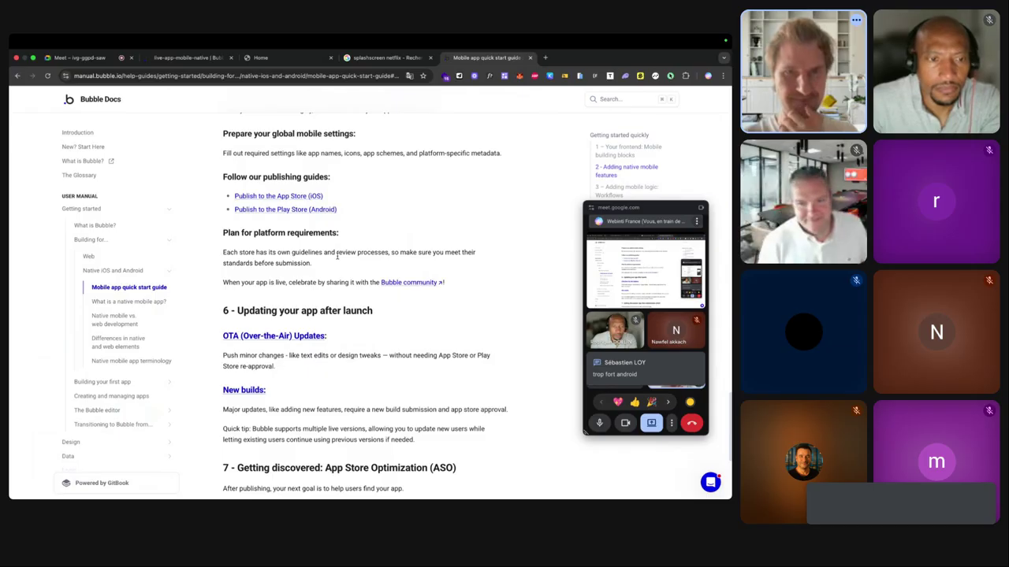
{"action": "scroll", "coordinate": [336, 255], "scroll_direction": "up", "scroll_amount": 1}
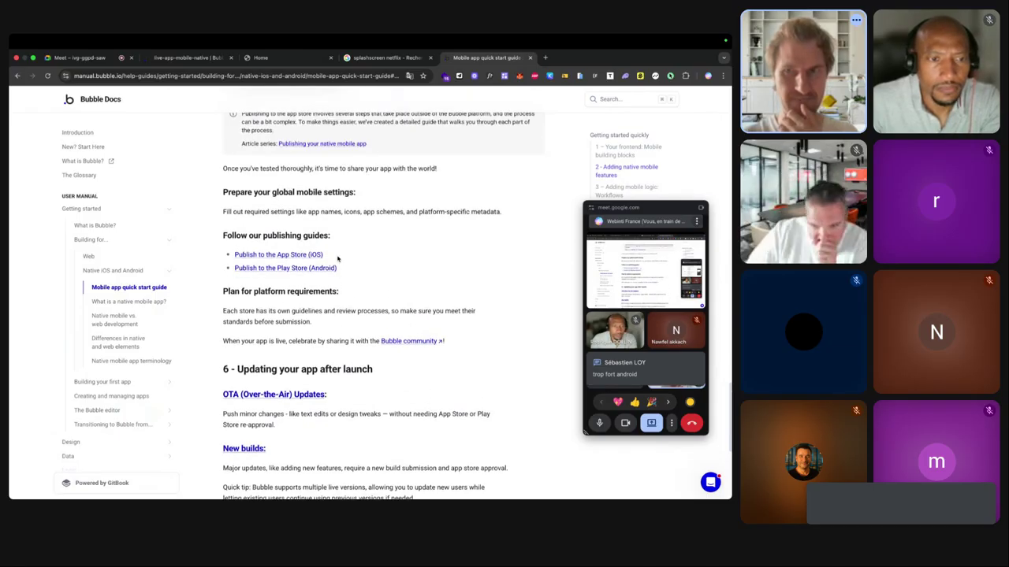
{"action": "scroll", "coordinate": [337, 258], "scroll_direction": "up", "scroll_amount": 1}
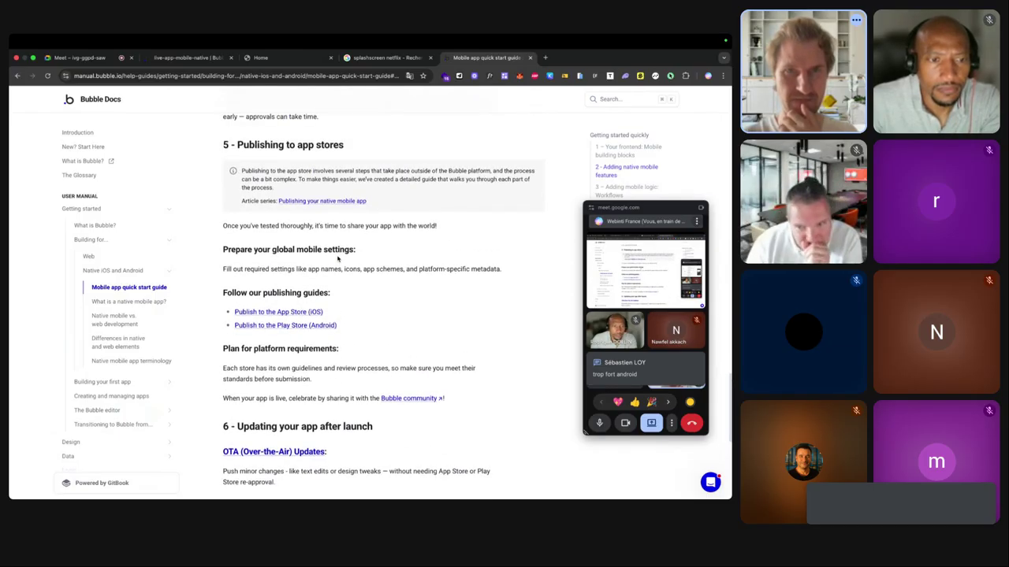
{"action": "scroll", "coordinate": [315, 236], "scroll_direction": "down", "scroll_amount": 1}
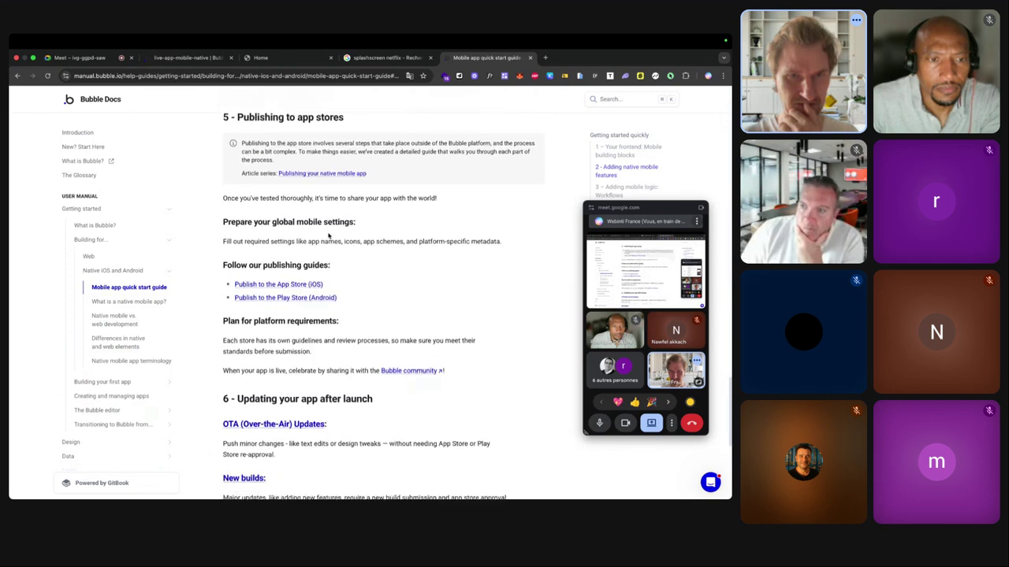
{"action": "scroll", "coordinate": [302, 264], "scroll_direction": "down", "scroll_amount": 5}
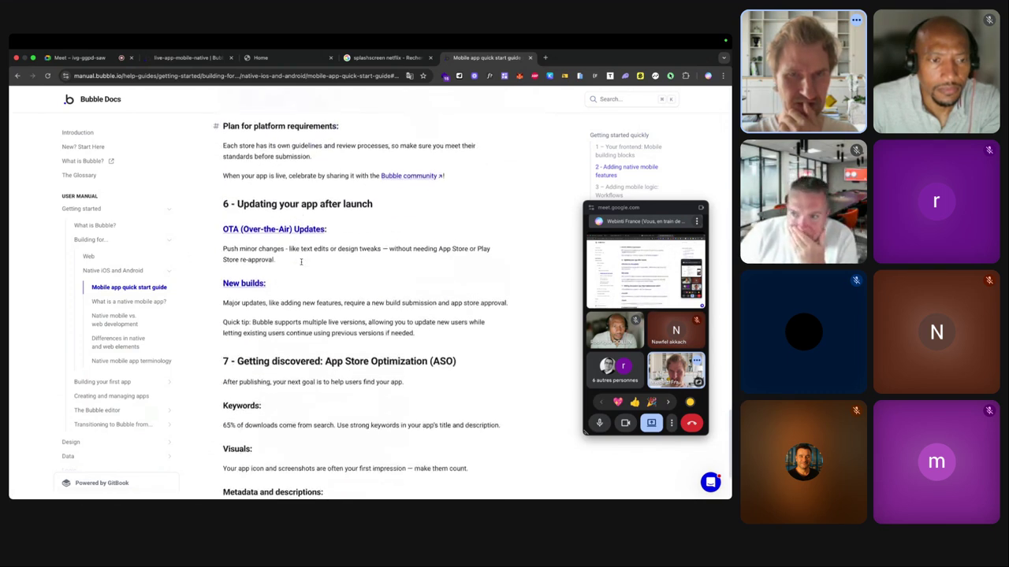
{"action": "scroll", "coordinate": [302, 264], "scroll_direction": "down", "scroll_amount": 1}
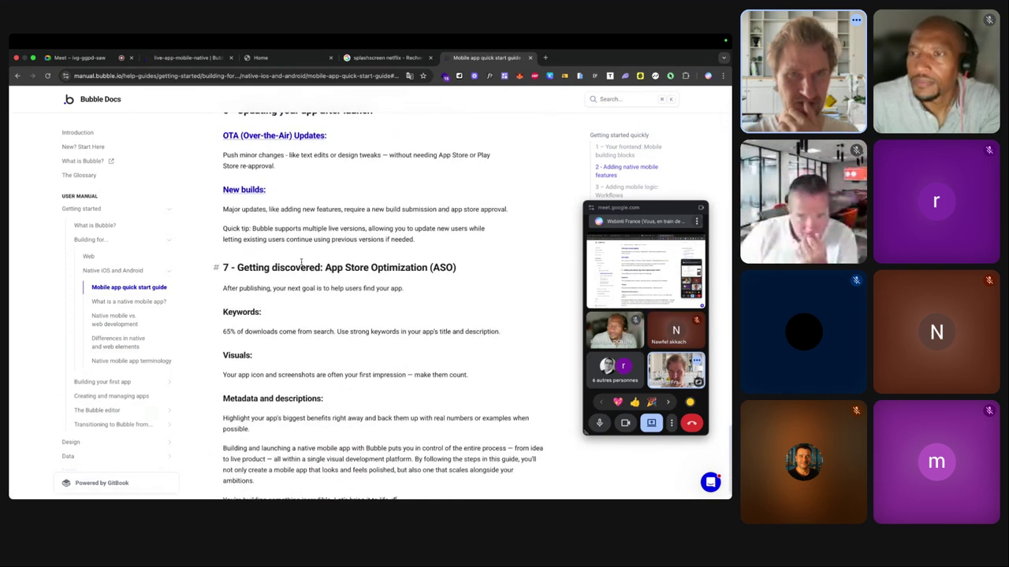
{"action": "scroll", "coordinate": [301, 263], "scroll_direction": "down", "scroll_amount": 1}
{"action": "scroll", "coordinate": [301, 244], "scroll_direction": "up", "scroll_amount": 4}
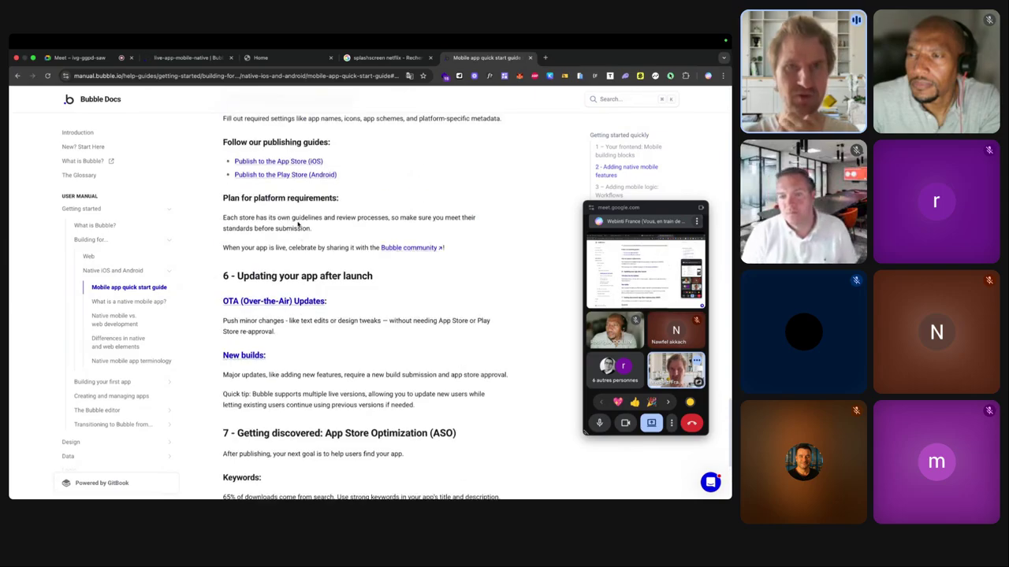
Look over the iOS App Store publishing guide, then return to the quick start guide.
{"action": "left_click", "coordinate": [297, 162]}
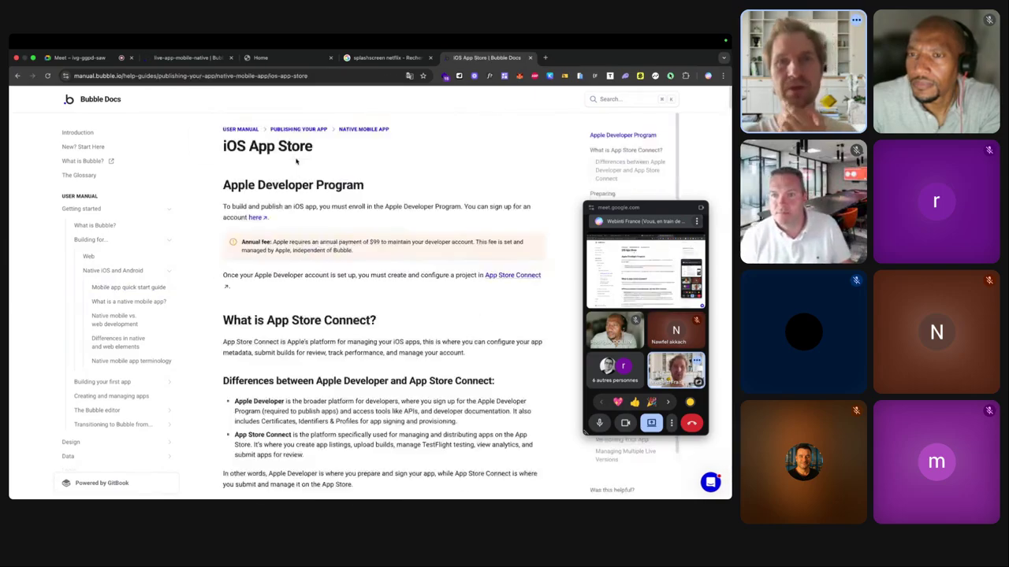
{"action": "scroll", "coordinate": [352, 203], "scroll_direction": "down", "scroll_amount": 6}
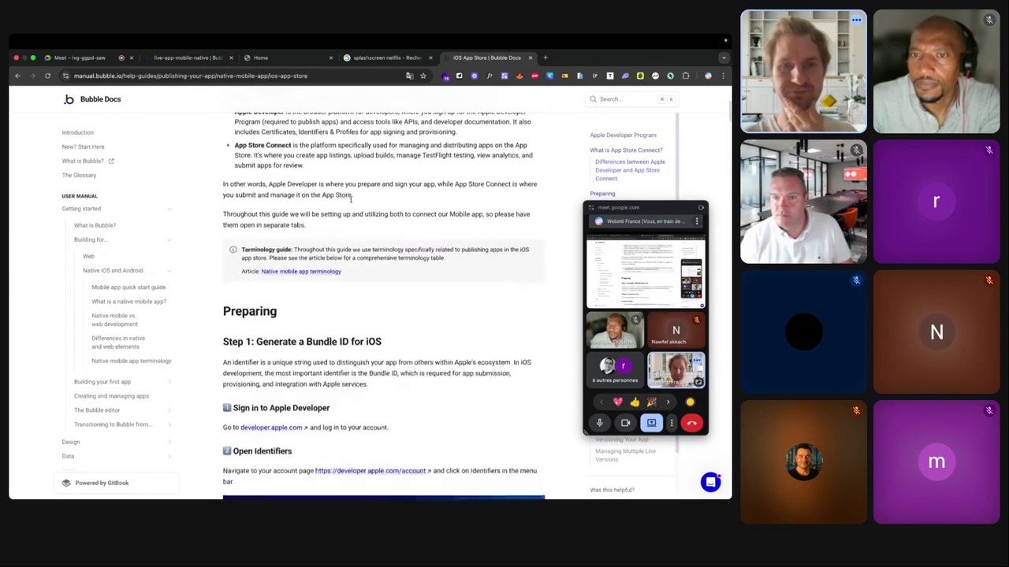
{"action": "scroll", "coordinate": [350, 199], "scroll_direction": "down", "scroll_amount": 10}
{"action": "scroll", "coordinate": [55, 120], "scroll_direction": "up", "scroll_amount": 15}
{"action": "left_click", "coordinate": [17, 76]}
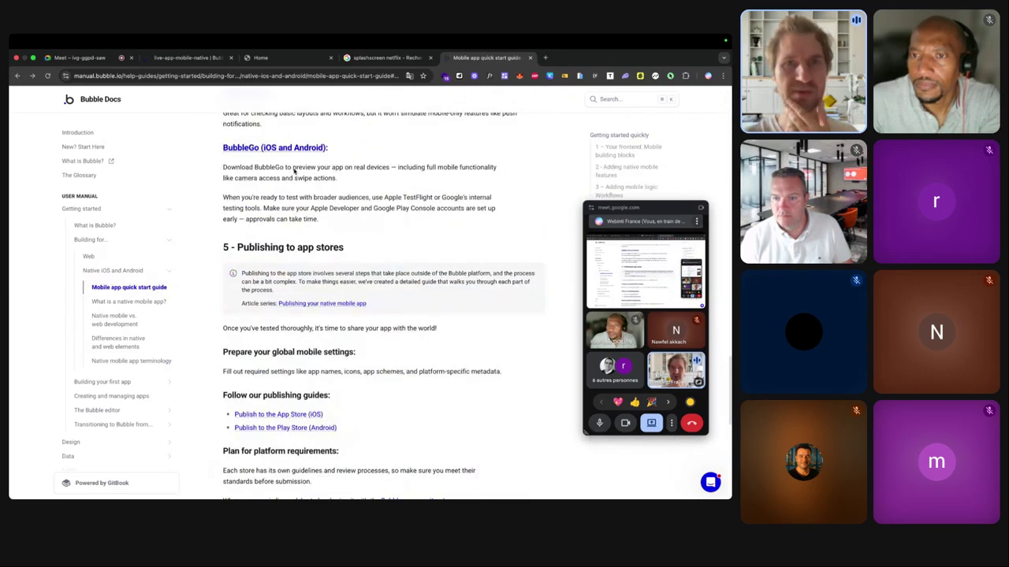
{"action": "scroll", "coordinate": [264, 151], "scroll_direction": "up", "scroll_amount": 1}
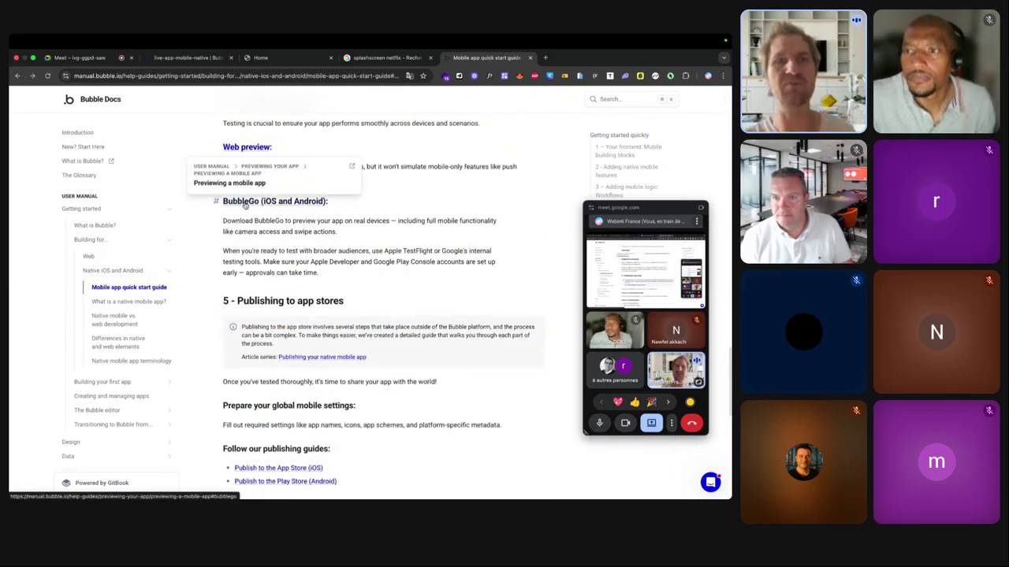
Copy the BubbleGo TestFlight link from the Previewing a mobile app article.
{"action": "left_click", "coordinate": [248, 204]}
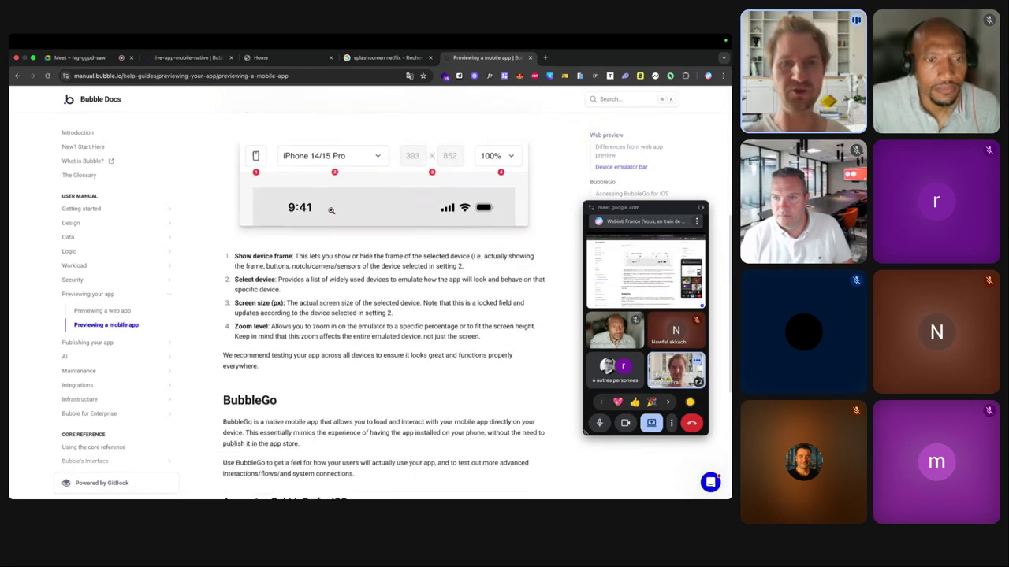
{"action": "scroll", "coordinate": [331, 213], "scroll_direction": "down", "scroll_amount": 1}
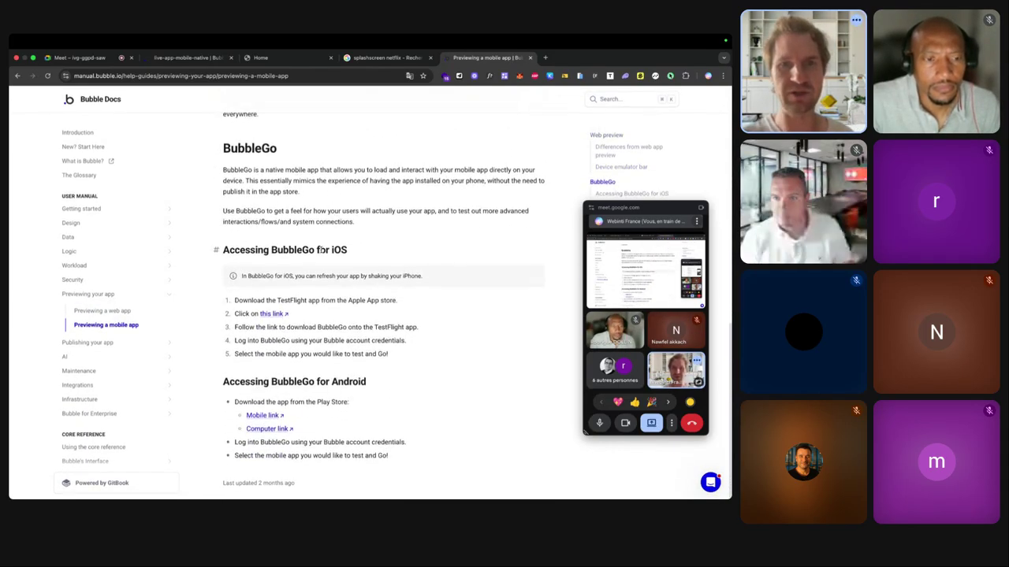
{"action": "right_click", "coordinate": [269, 315]}
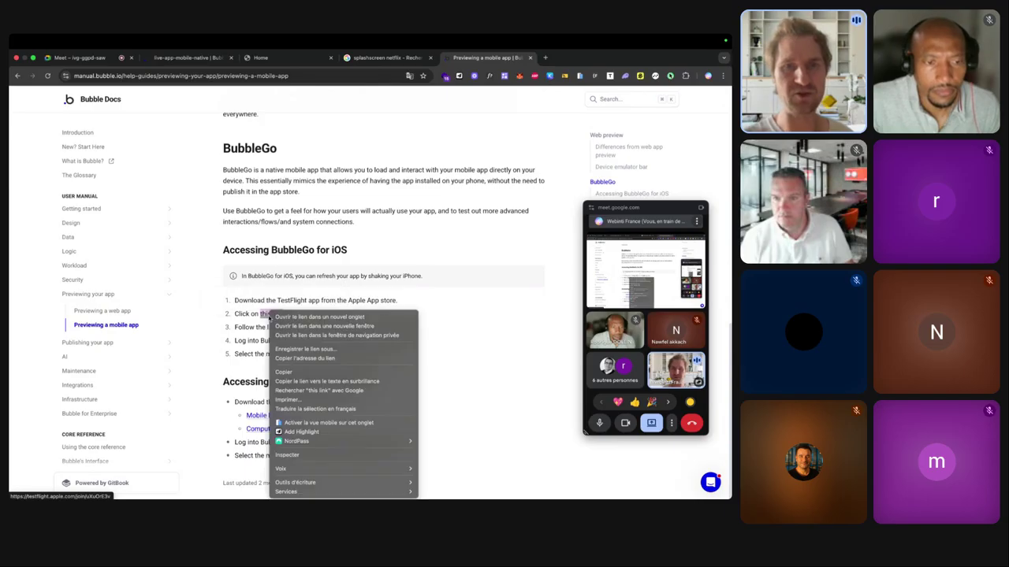
{"action": "left_click", "coordinate": [317, 360]}
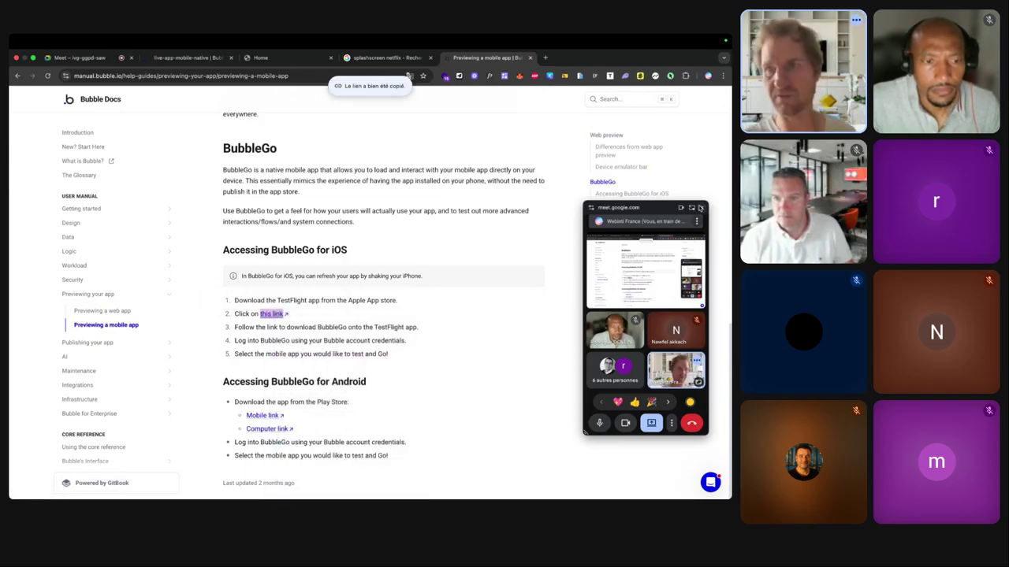
{"action": "left_click", "coordinate": [692, 207]}
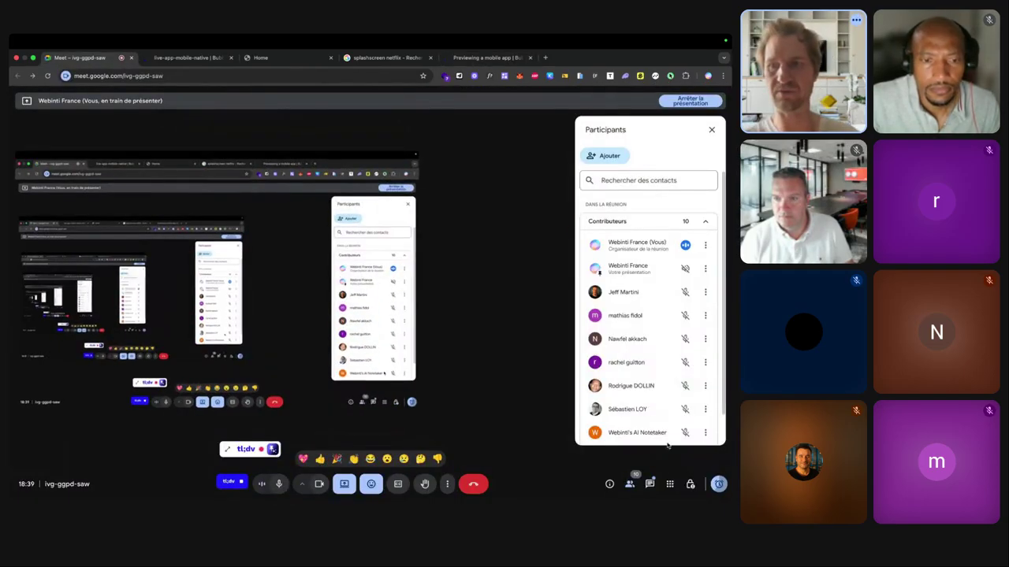
Post the copied TestFlight link in the Meet chat, then go back to the Bubble editor tab.
{"action": "left_click", "coordinate": [650, 484]}
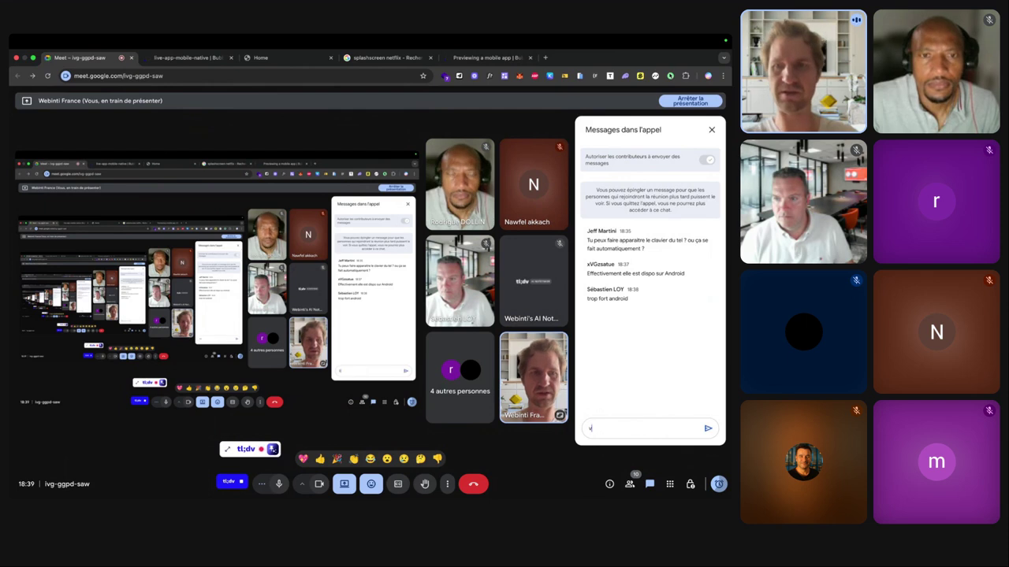
{"action": "type", "text": "https://testflight.apple.com/join/uXuOrE3v"}
{"action": "key", "text": "Return"}
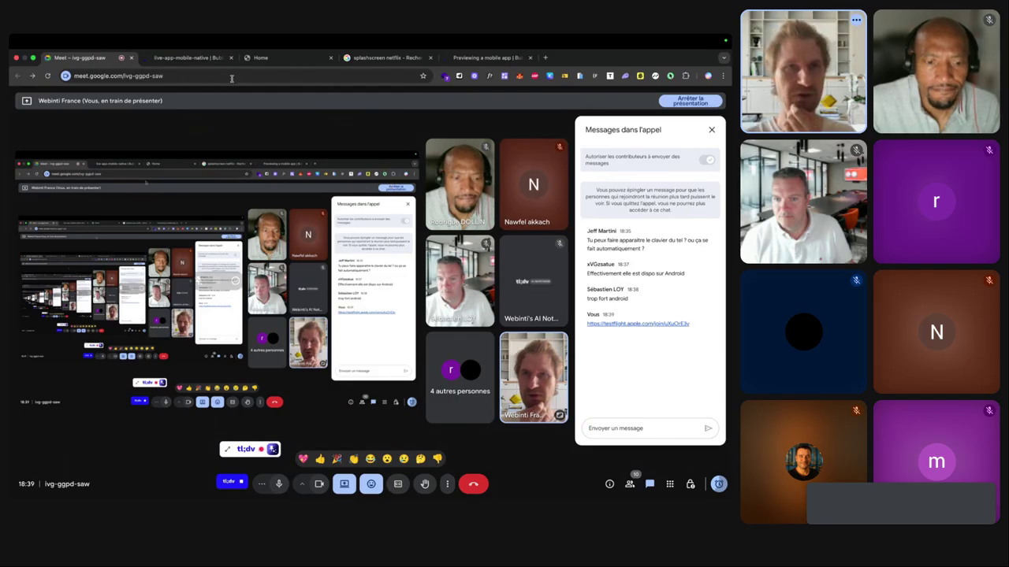
{"action": "left_click", "coordinate": [176, 59]}
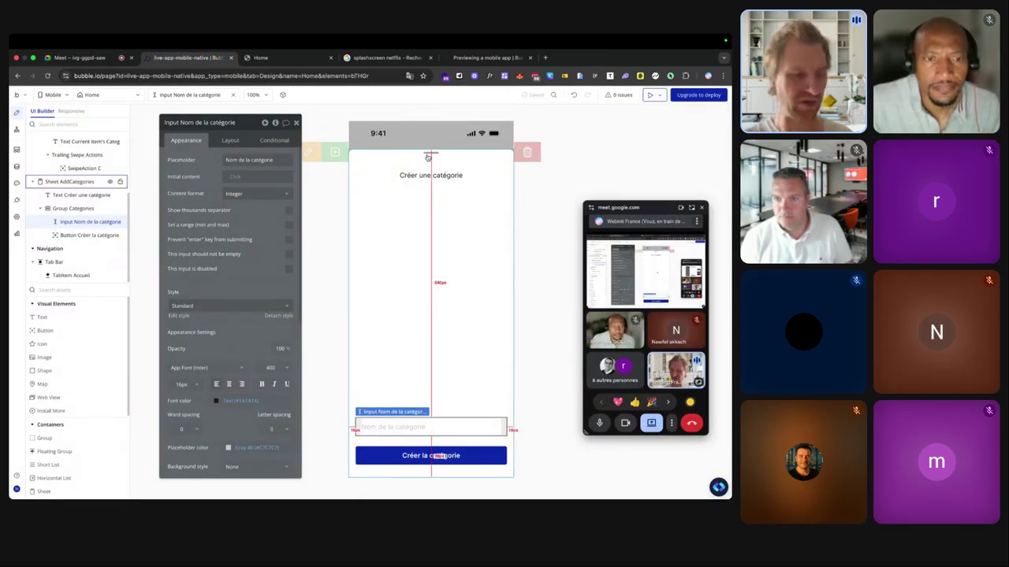
Start iPhone Mirroring, shrink the Bubble Editor window, and bring the mirrored phone to the front.
{"action": "mouse_move", "coordinate": [536, 486]}
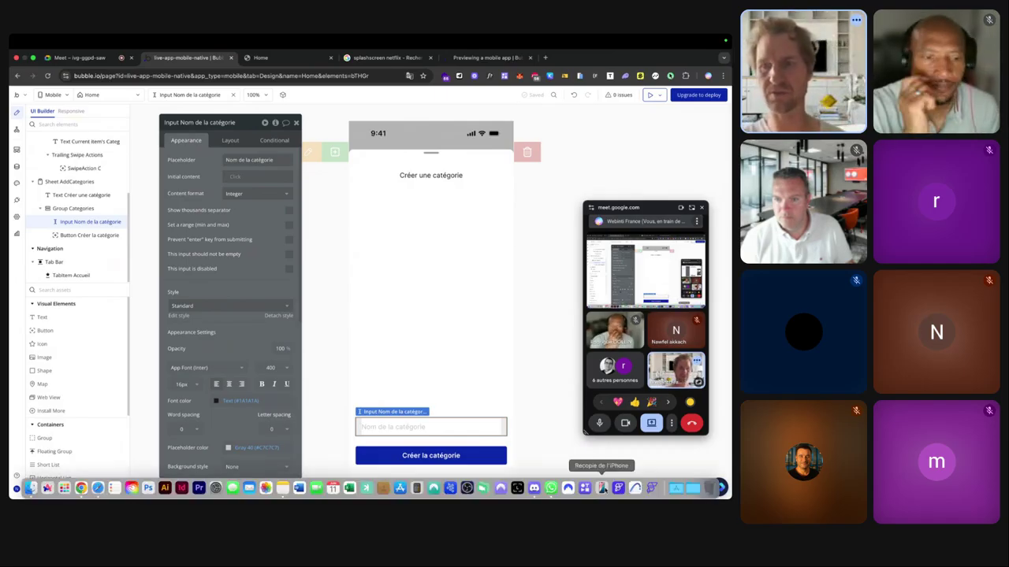
{"action": "left_click", "coordinate": [601, 486]}
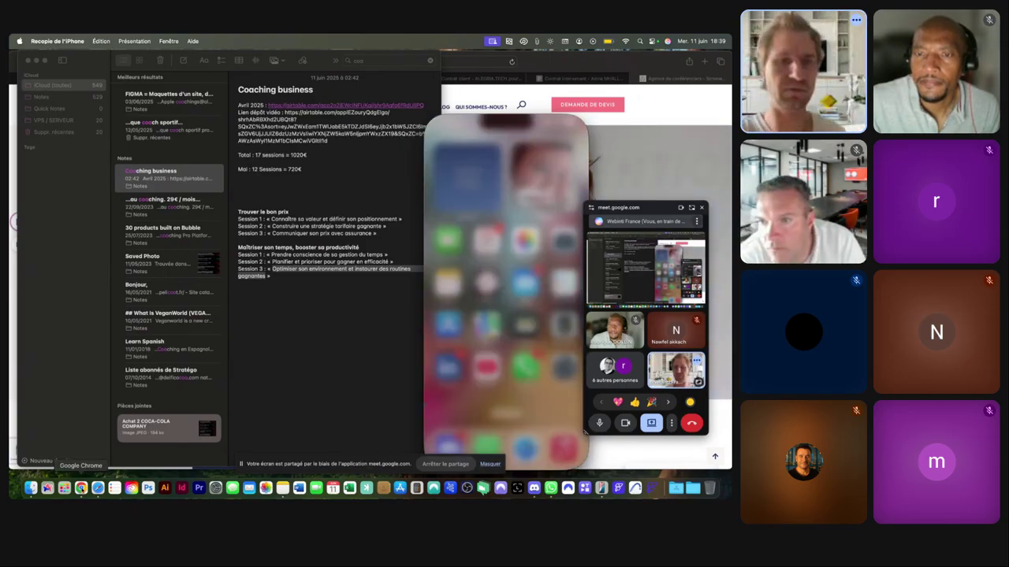
{"action": "right_click", "coordinate": [80, 488]}
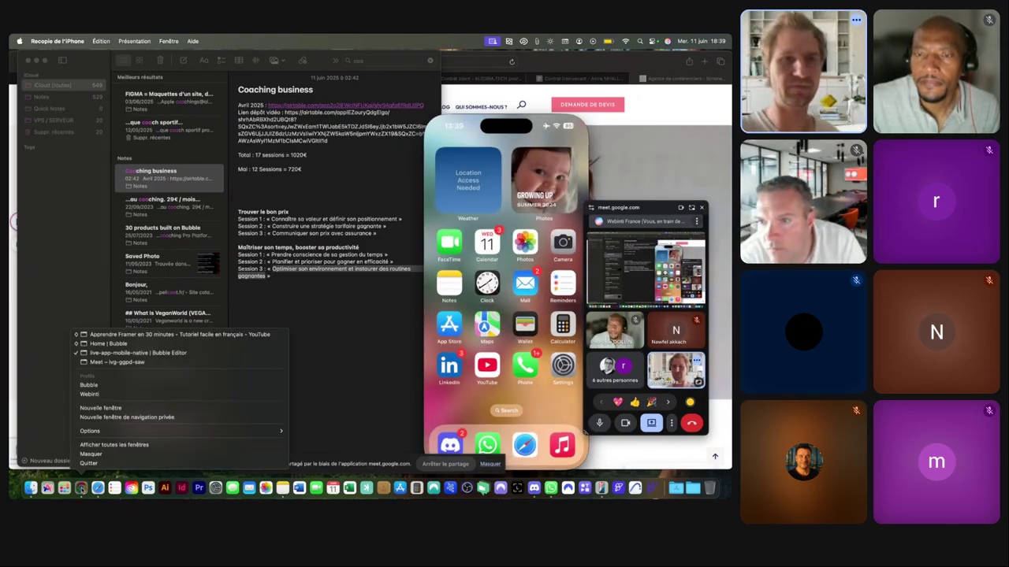
{"action": "left_click", "coordinate": [120, 353]}
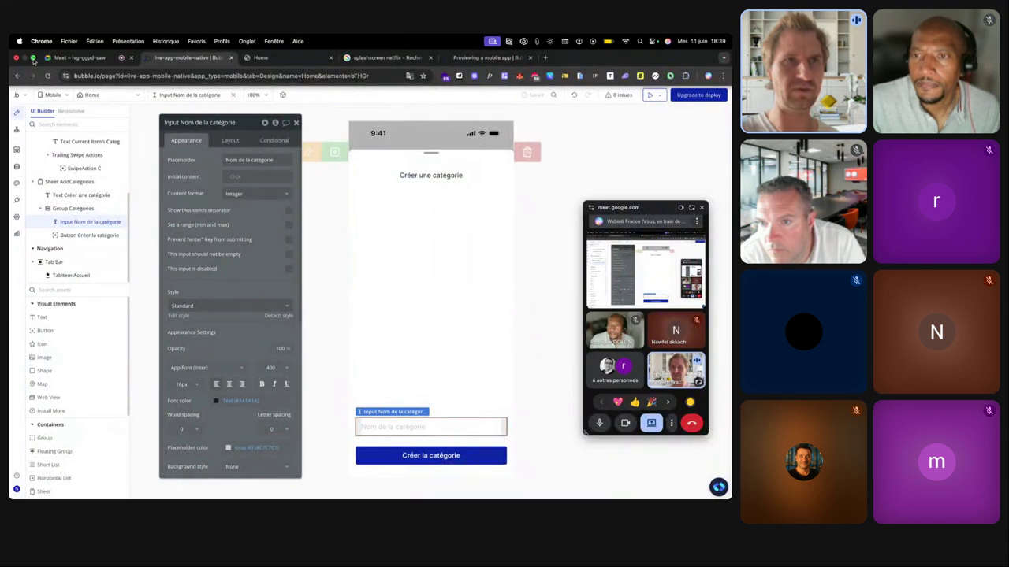
{"action": "left_click", "coordinate": [33, 58]}
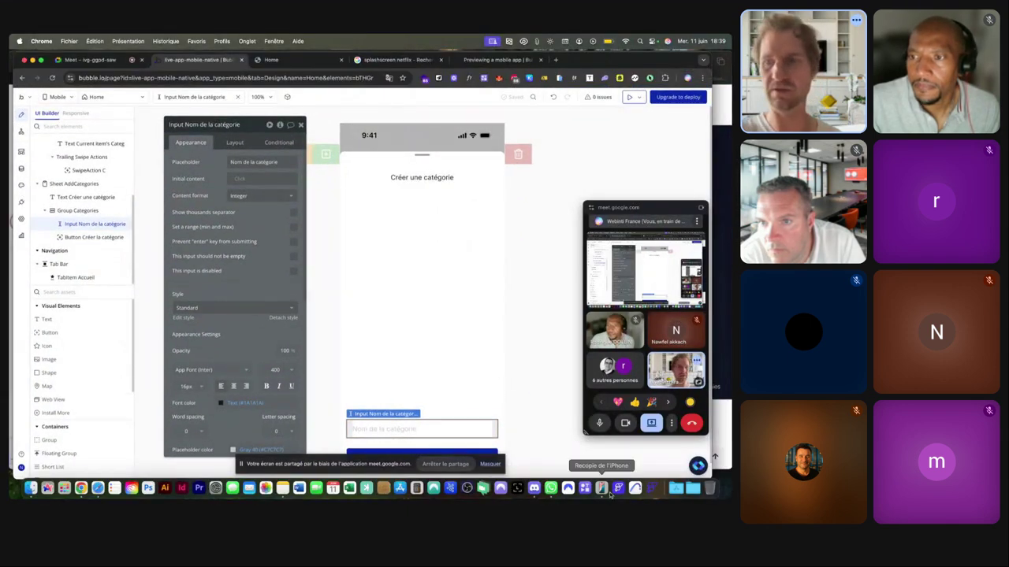
{"action": "left_click", "coordinate": [601, 489]}
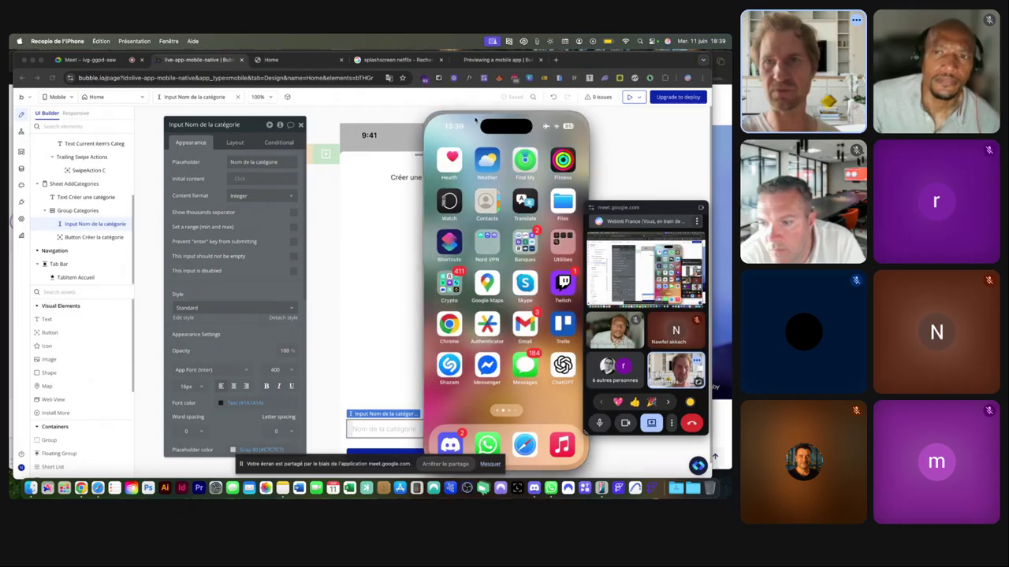
Shift the phone mirror left, swipe across the home screen pages, and launch BubbleGo.
{"action": "left_click_drag", "start_coordinate": [488, 108], "coordinate": [433, 108]}
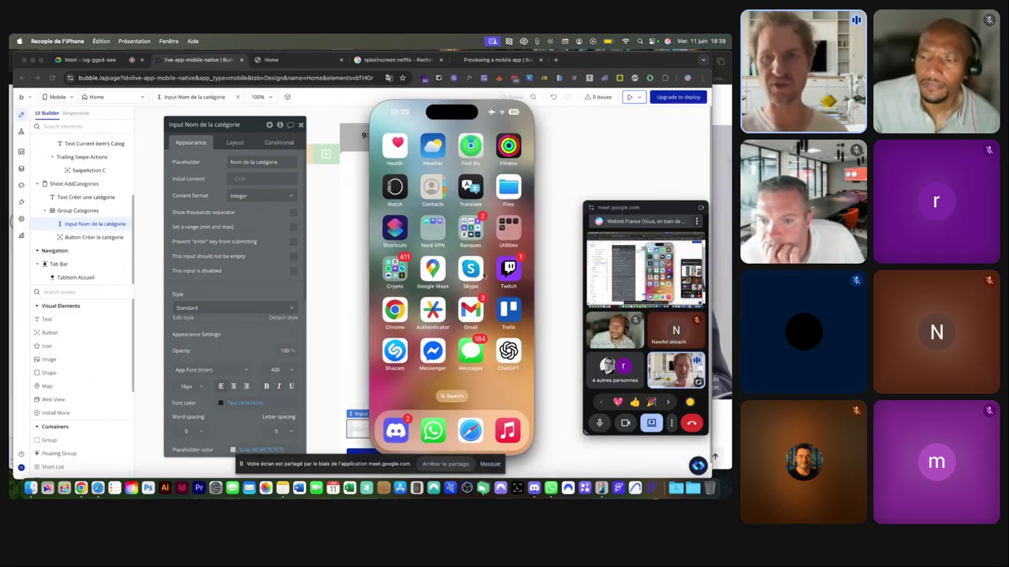
{"action": "scroll", "coordinate": [484, 273], "scroll_direction": "right", "scroll_amount": 3}
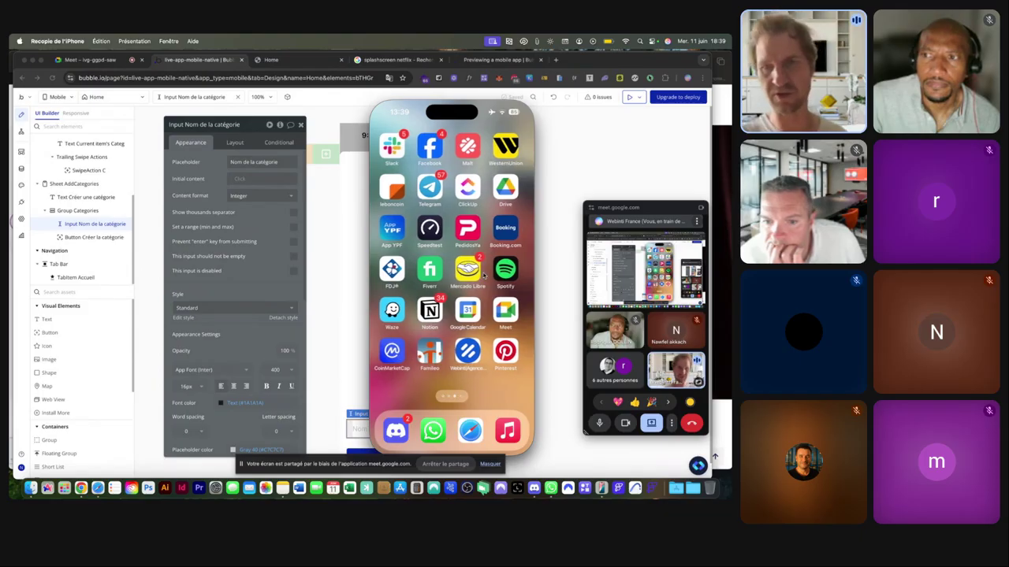
{"action": "scroll", "coordinate": [484, 273], "scroll_direction": "right", "scroll_amount": 3}
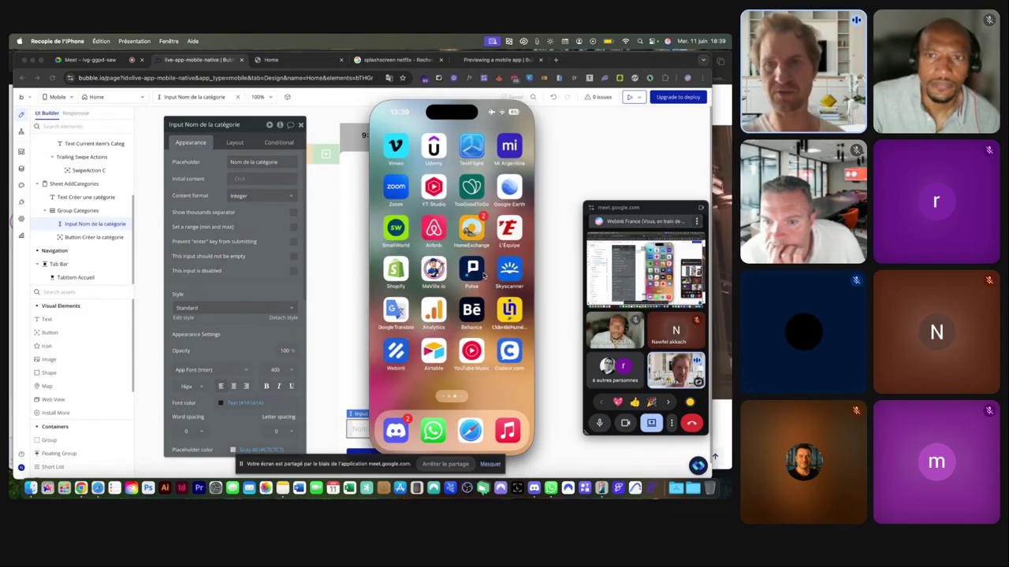
{"action": "scroll", "coordinate": [484, 273], "scroll_direction": "right", "scroll_amount": 3}
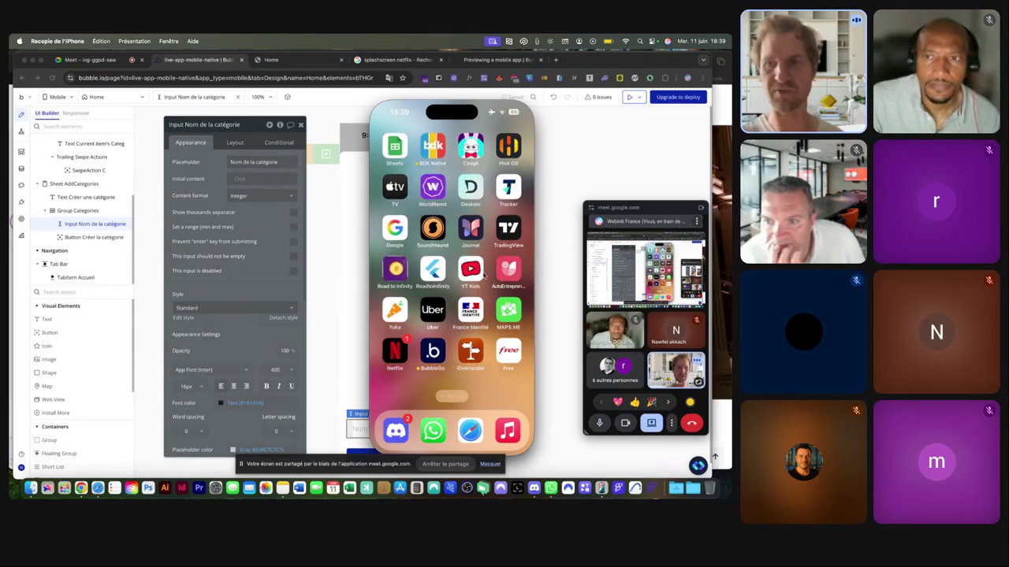
{"action": "left_click", "coordinate": [432, 356]}
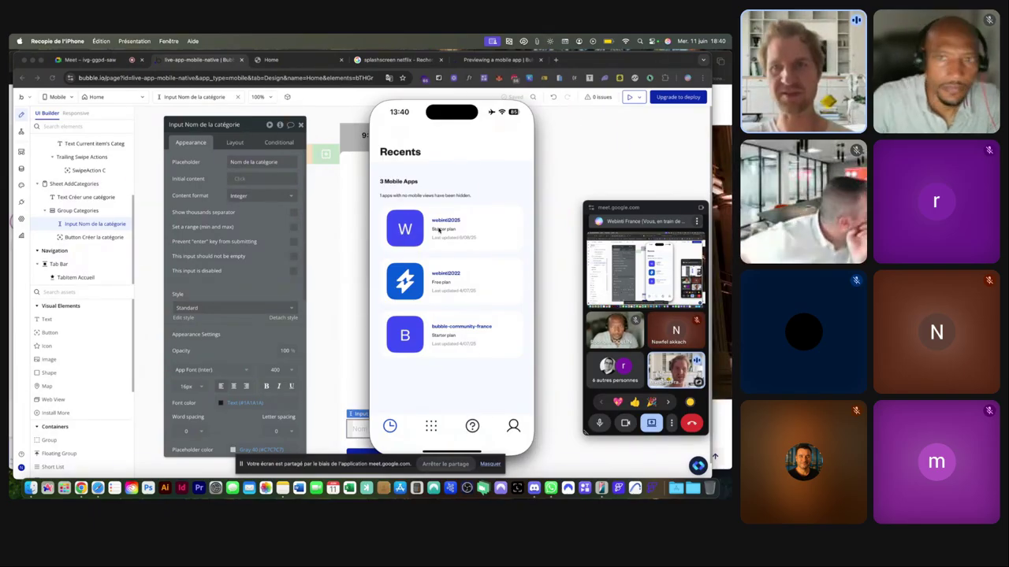
Pick the 2025 app from BubbleGo's Recents and launch its branch.
{"action": "left_click", "coordinate": [415, 227]}
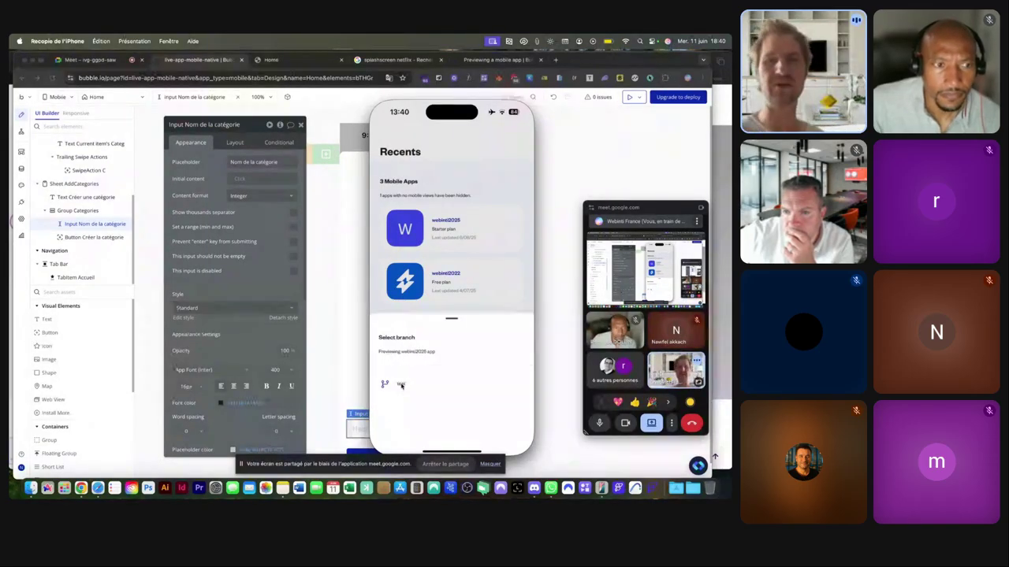
{"action": "left_click", "coordinate": [401, 385]}
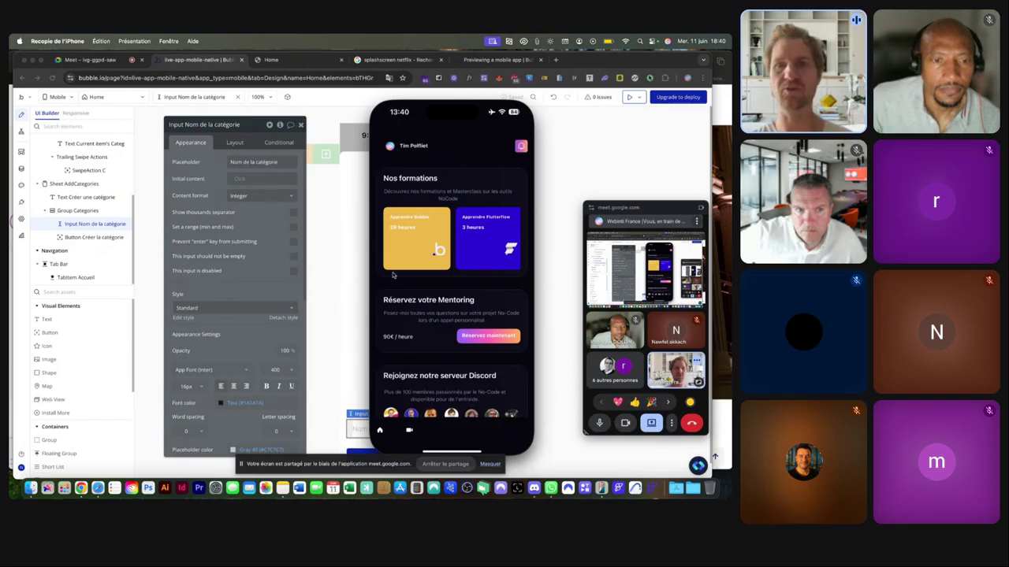
Scroll past Mentoring and Discord to Nos tutoriels, swiping through its carousel, and Nos réseaux sociaux.
{"action": "scroll", "coordinate": [430, 206], "scroll_direction": "down", "scroll_amount": 1}
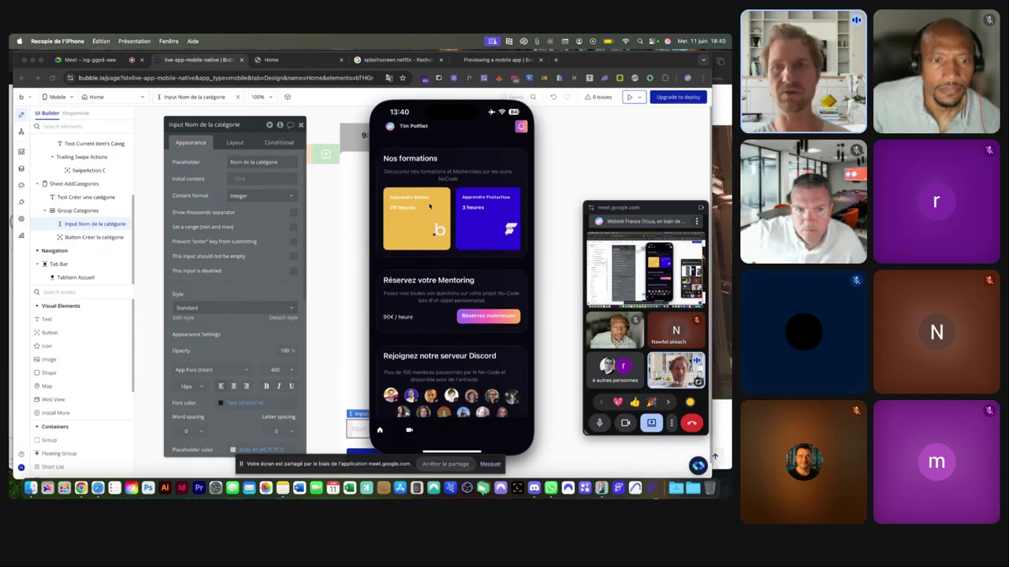
{"action": "scroll", "coordinate": [429, 205], "scroll_direction": "up", "scroll_amount": 1}
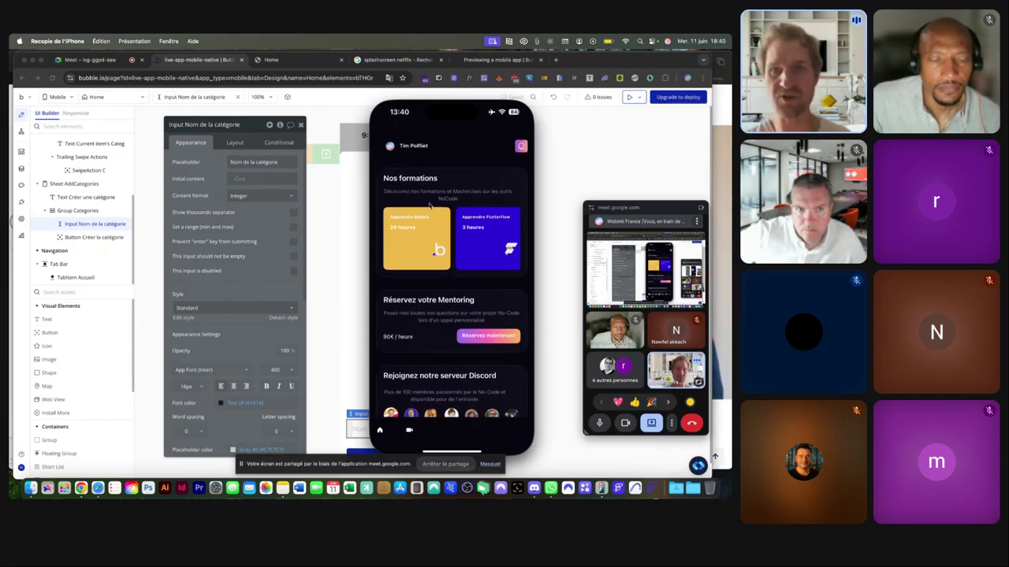
{"action": "scroll", "coordinate": [440, 164], "scroll_direction": "down", "scroll_amount": 2}
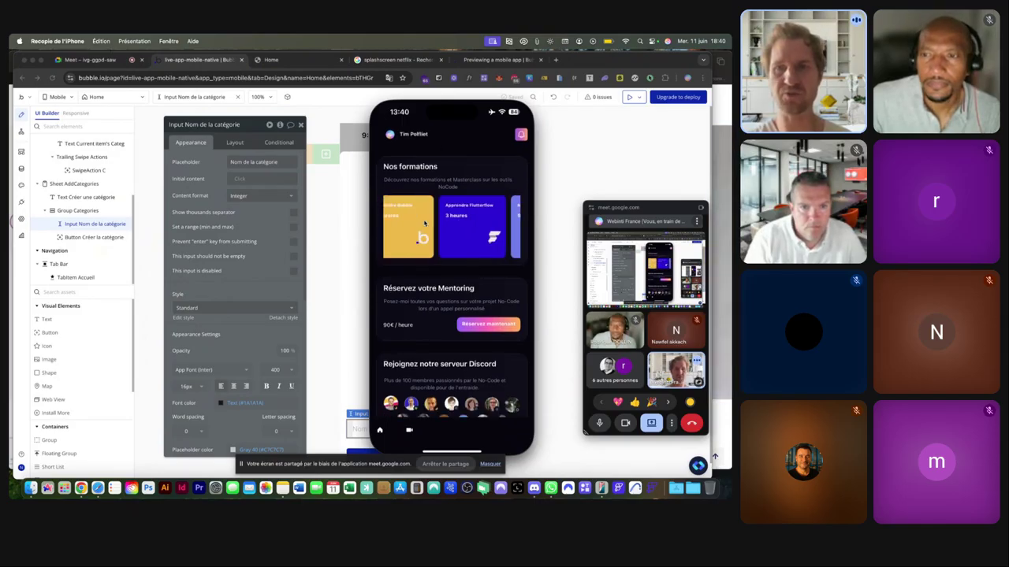
{"action": "scroll", "coordinate": [424, 244], "scroll_direction": "down", "scroll_amount": 3}
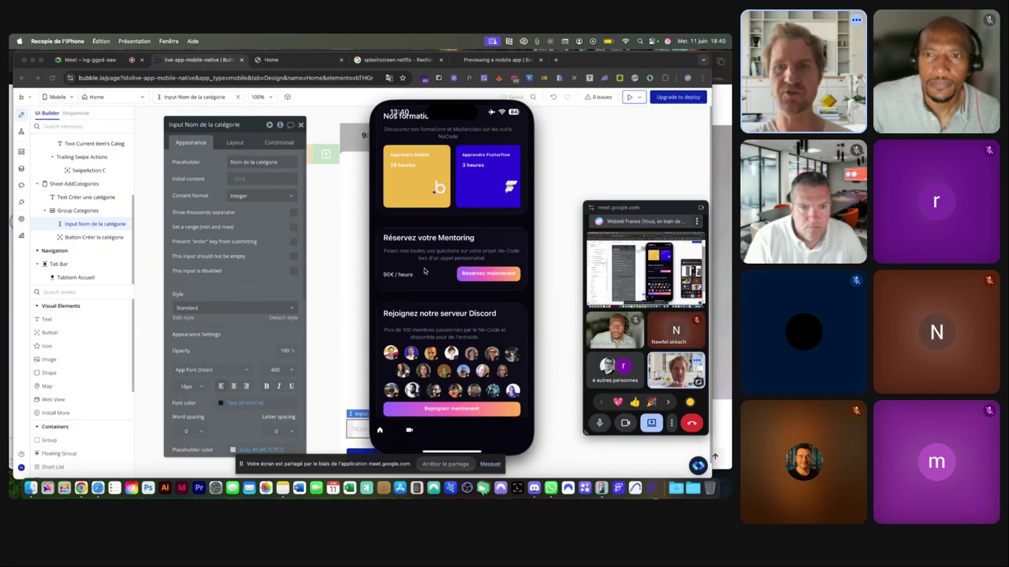
{"action": "scroll", "coordinate": [424, 271], "scroll_direction": "down", "scroll_amount": 5}
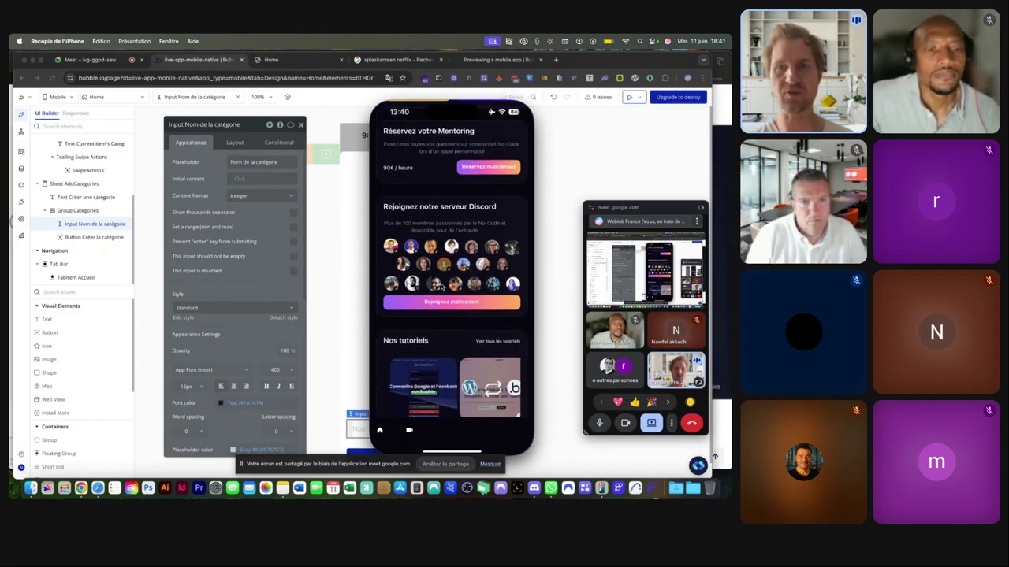
{"action": "scroll", "coordinate": [440, 269], "scroll_direction": "down", "scroll_amount": 1}
{"action": "scroll", "coordinate": [441, 268], "scroll_direction": "down", "scroll_amount": 3}
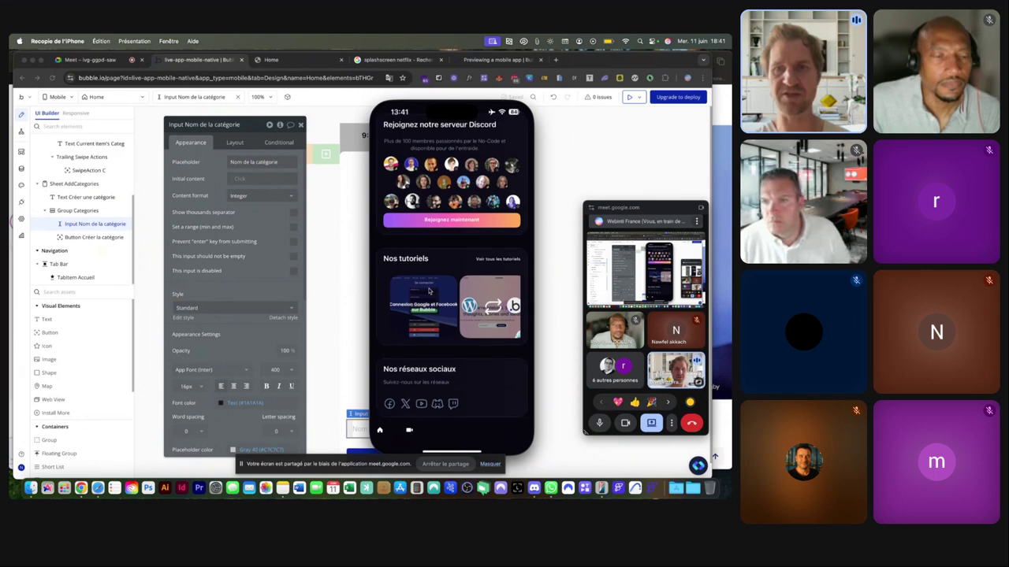
{"action": "scroll", "coordinate": [429, 291], "scroll_direction": "right", "scroll_amount": 1}
{"action": "scroll", "coordinate": [429, 292], "scroll_direction": "right", "scroll_amount": 4}
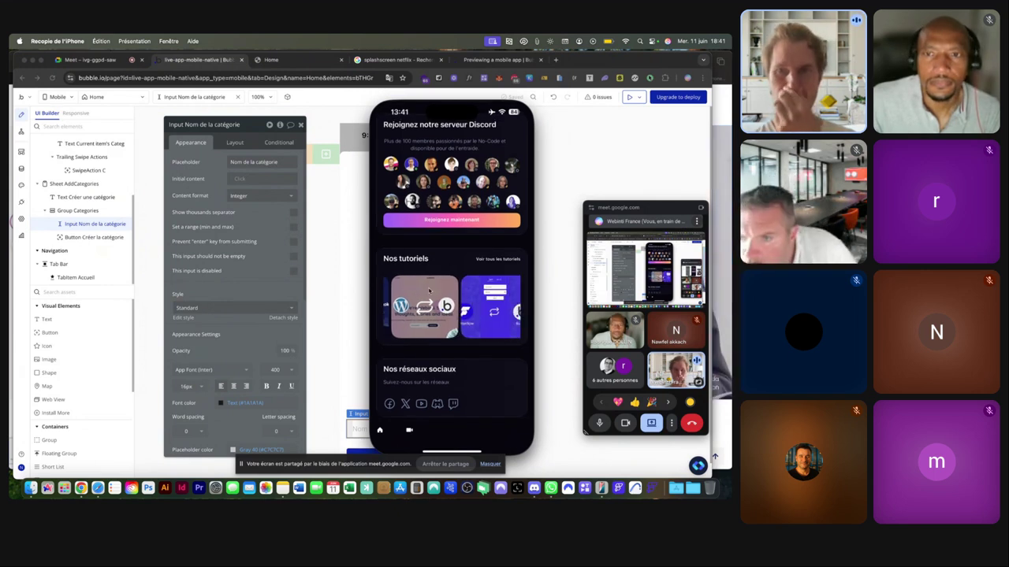
{"action": "scroll", "coordinate": [430, 291], "scroll_direction": "right", "scroll_amount": 10}
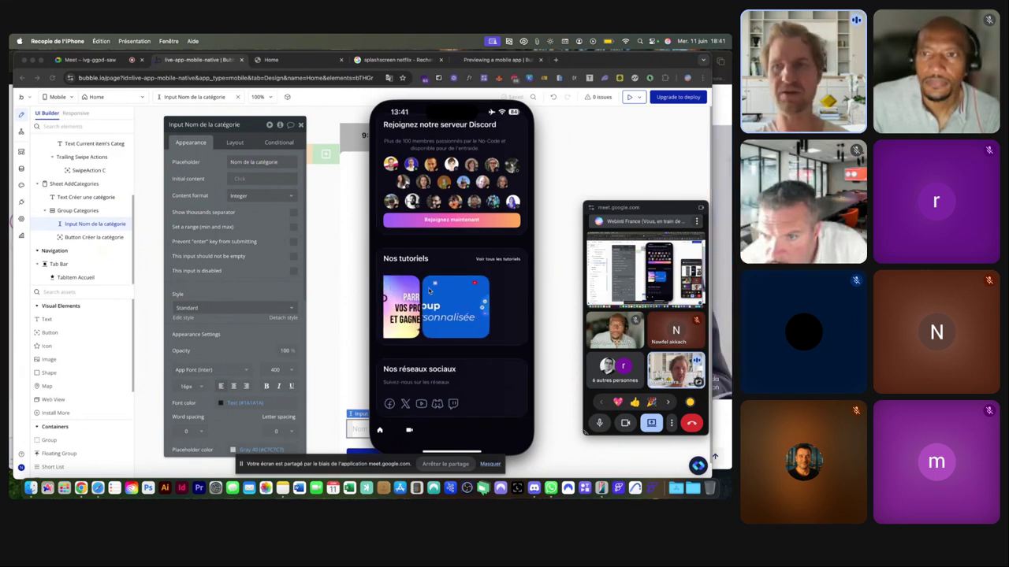
Open Voir tous les tutoriels and toggle the Automatisation and App Mobile category filters.
{"action": "left_click", "coordinate": [497, 258]}
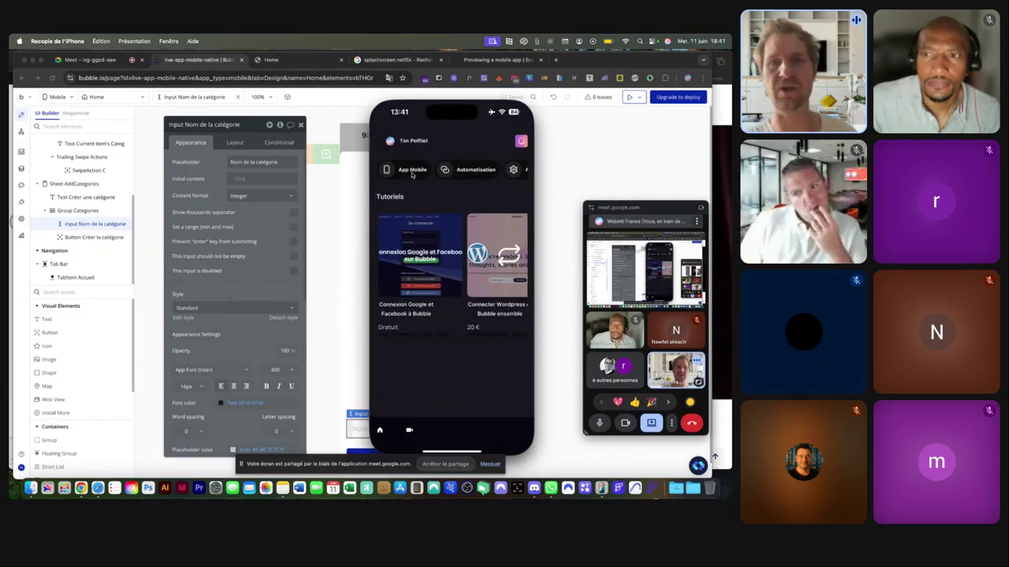
{"action": "left_click", "coordinate": [449, 170]}
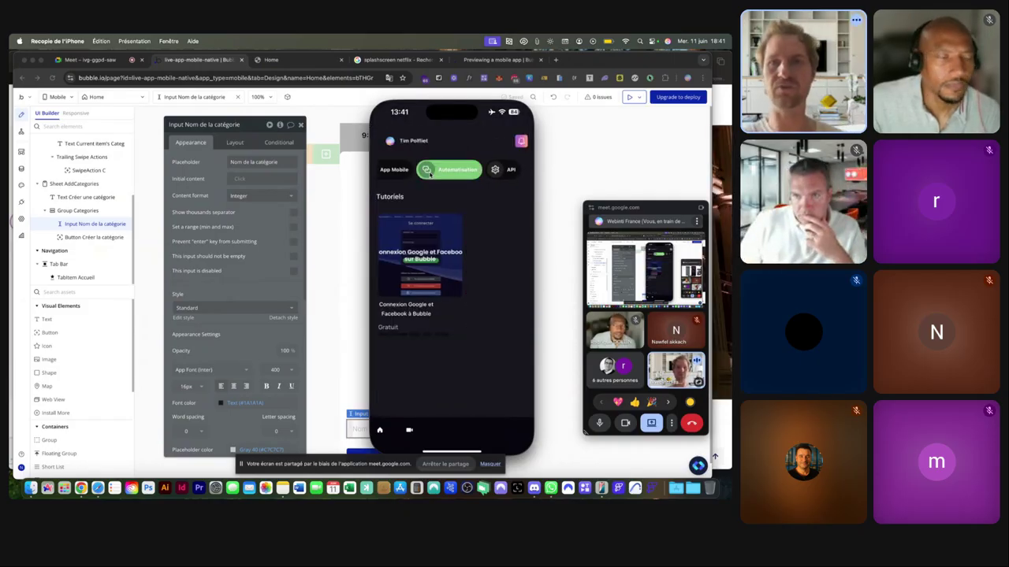
{"action": "left_click", "coordinate": [447, 172]}
{"action": "left_click", "coordinate": [447, 173]}
{"action": "left_click", "coordinate": [446, 173]}
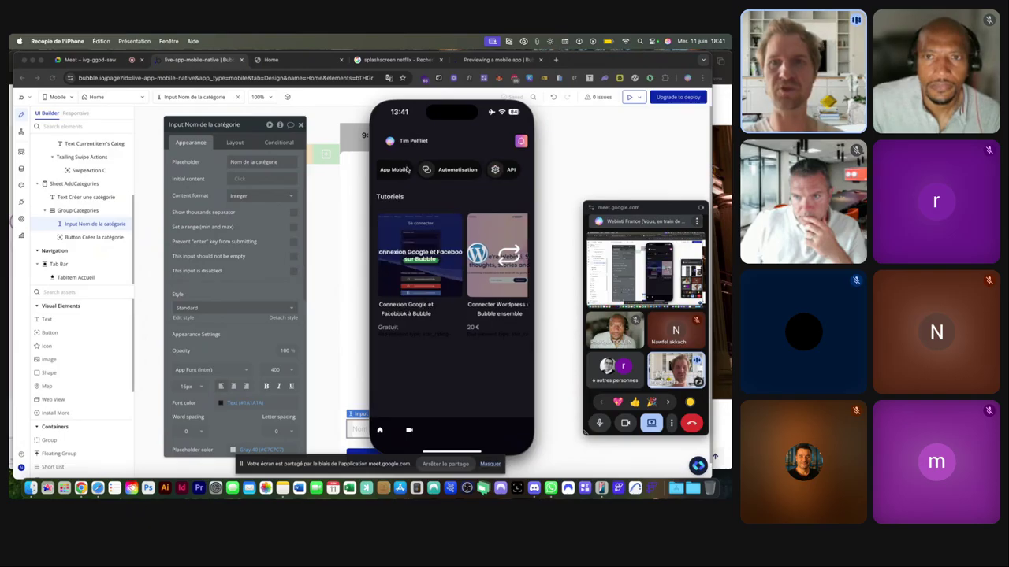
{"action": "left_click", "coordinate": [398, 170]}
{"action": "left_click", "coordinate": [397, 169]}
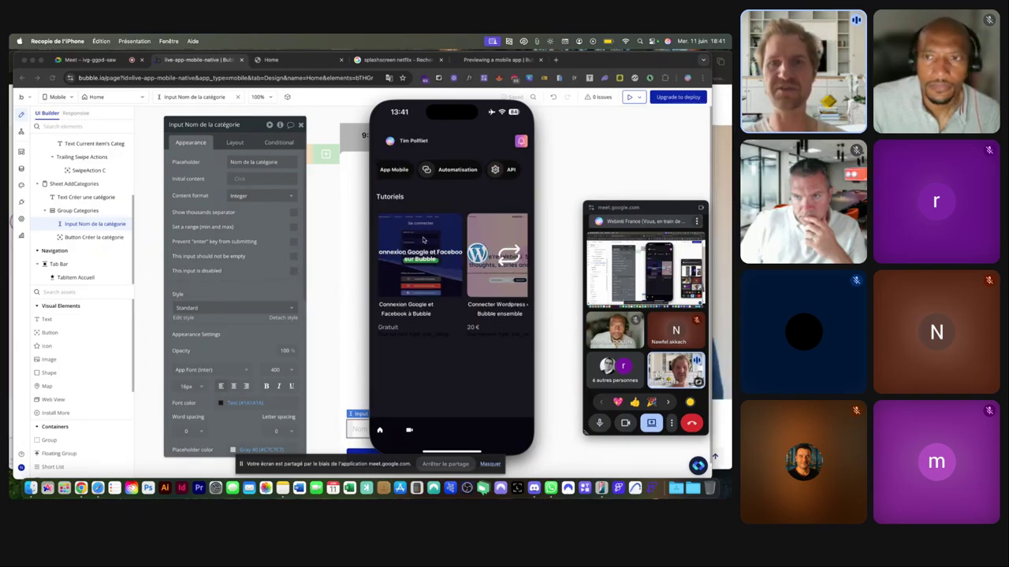
{"action": "scroll", "coordinate": [423, 241], "scroll_direction": "right", "scroll_amount": 3}
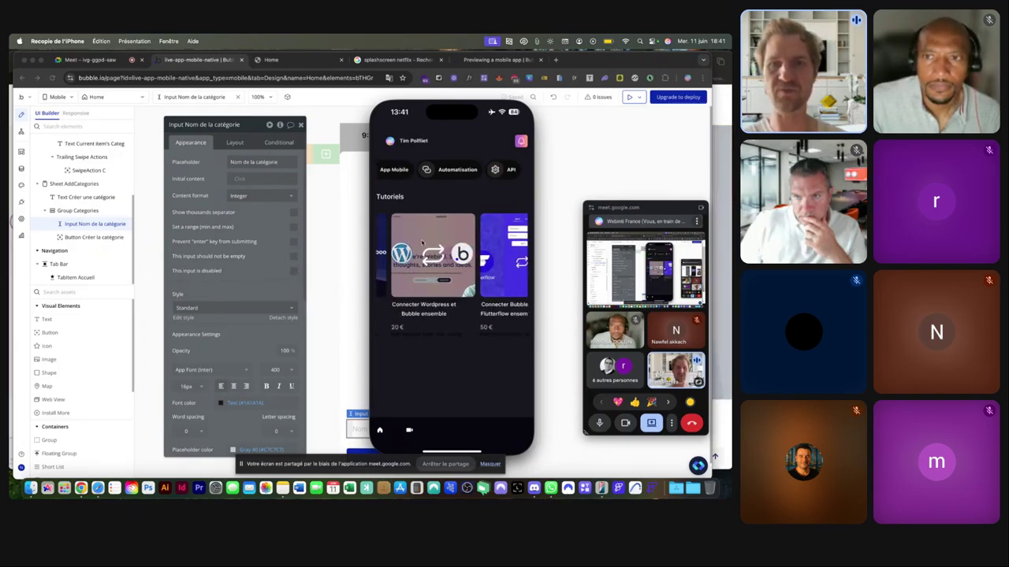
Read the Connecter Wordpress et Bubble ensemble tutorial, then go back to the list.
{"action": "left_click", "coordinate": [423, 244]}
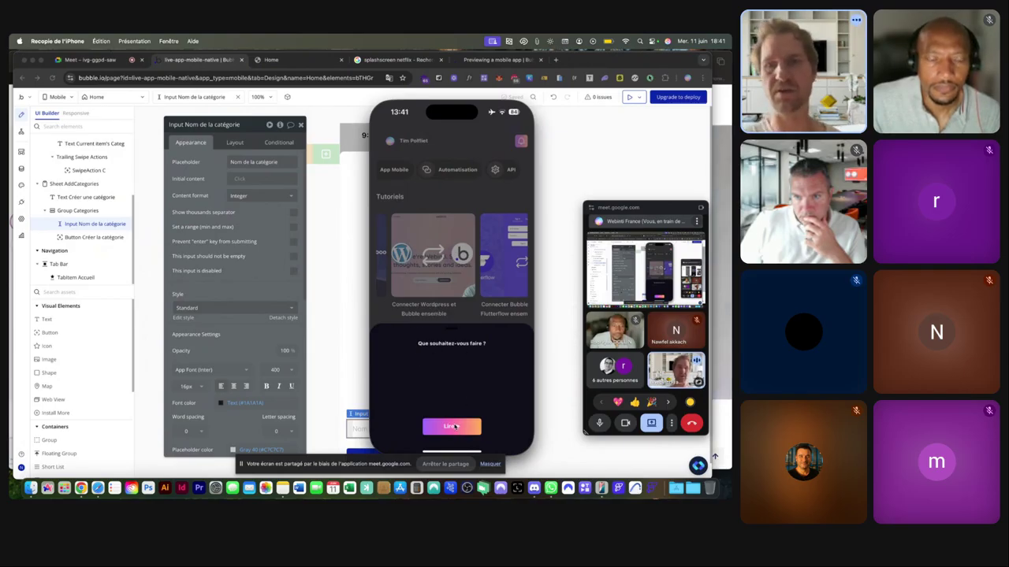
{"action": "left_click", "coordinate": [452, 426]}
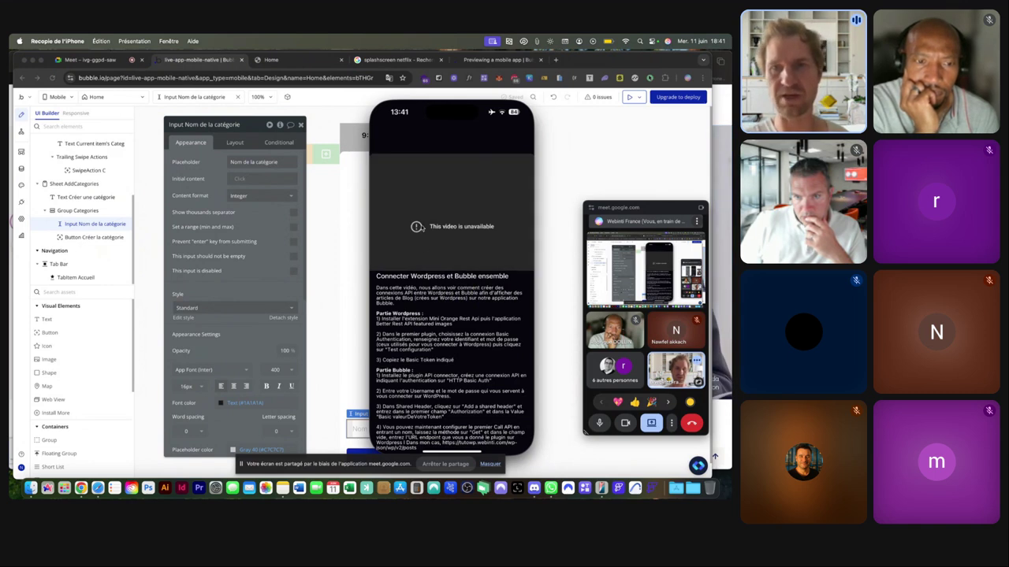
{"action": "scroll", "coordinate": [430, 292], "scroll_direction": "down", "scroll_amount": 3}
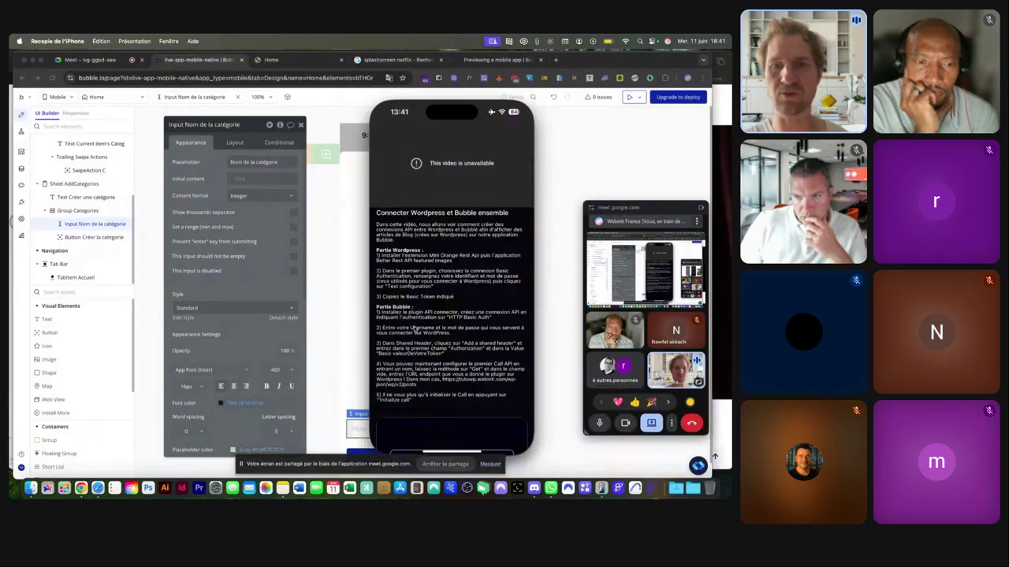
{"action": "scroll", "coordinate": [414, 327], "scroll_direction": "down", "scroll_amount": 5}
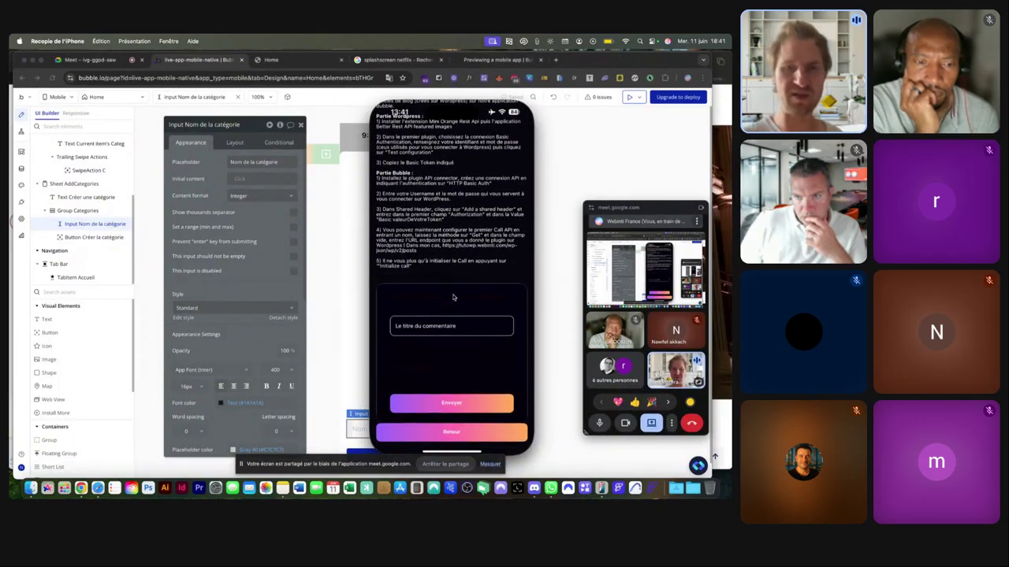
{"action": "scroll", "coordinate": [456, 292], "scroll_direction": "up", "scroll_amount": 8}
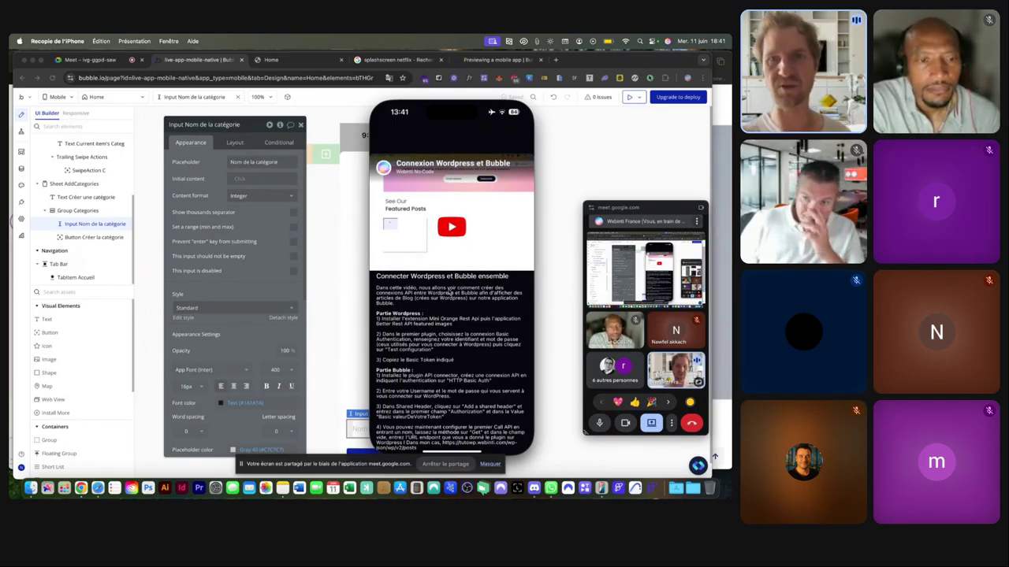
{"action": "scroll", "coordinate": [446, 299], "scroll_direction": "down", "scroll_amount": 5}
{"action": "scroll", "coordinate": [448, 291], "scroll_direction": "up", "scroll_amount": 10}
{"action": "scroll", "coordinate": [453, 303], "scroll_direction": "left", "scroll_amount": 5}
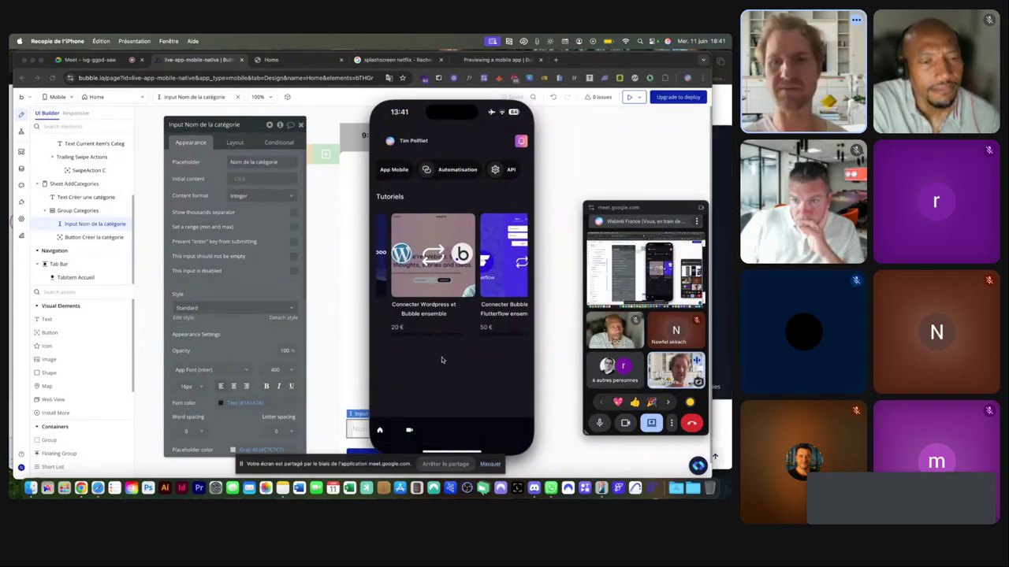
Switch back and forth between the home and tutorials tabs, ending on the home page.
{"action": "left_click", "coordinate": [379, 431]}
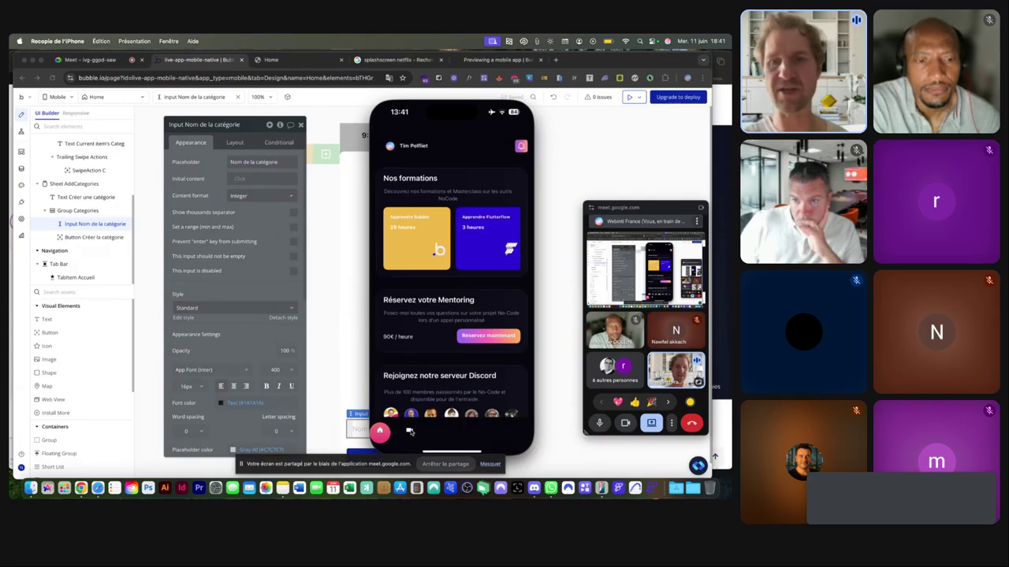
{"action": "left_click", "coordinate": [409, 432]}
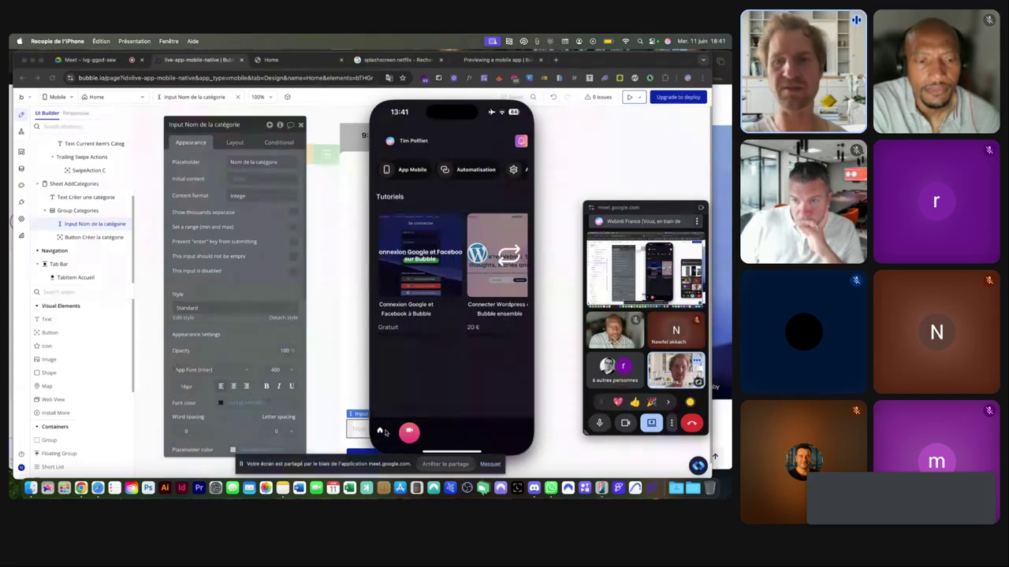
{"action": "left_click", "coordinate": [380, 432]}
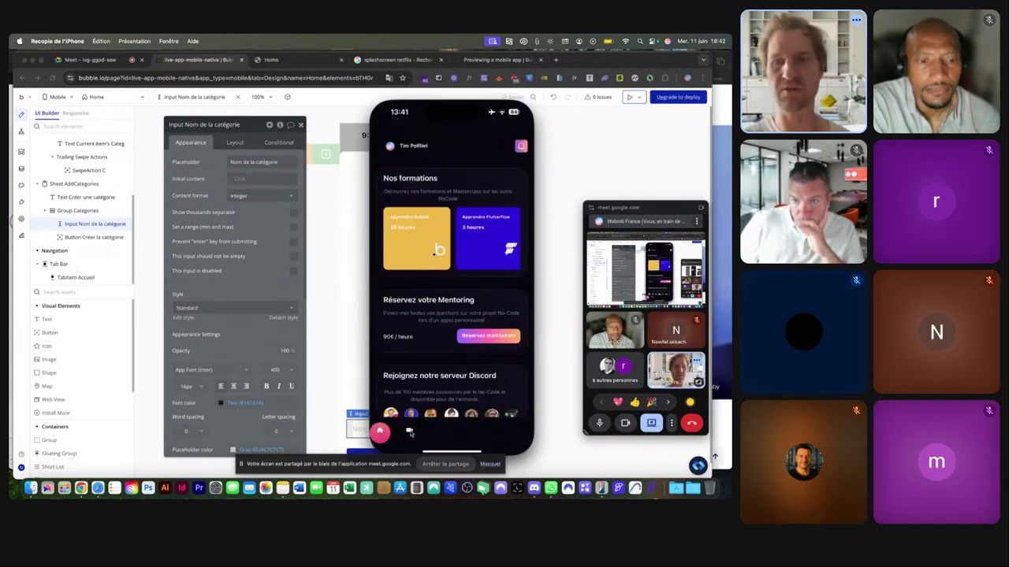
{"action": "left_click", "coordinate": [410, 432]}
{"action": "left_click", "coordinate": [380, 432]}
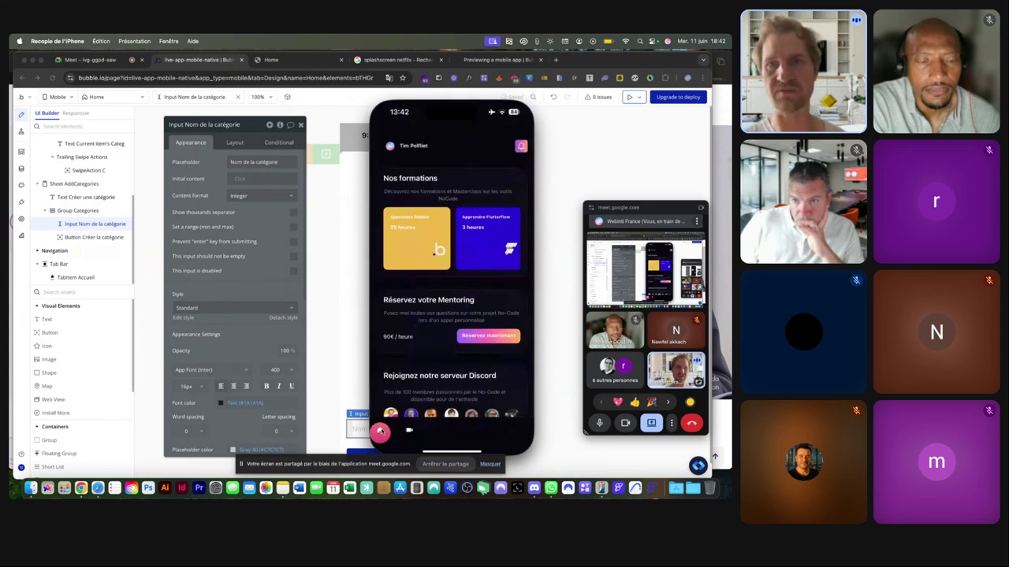
{"action": "scroll", "coordinate": [429, 325], "scroll_direction": "down", "scroll_amount": 5}
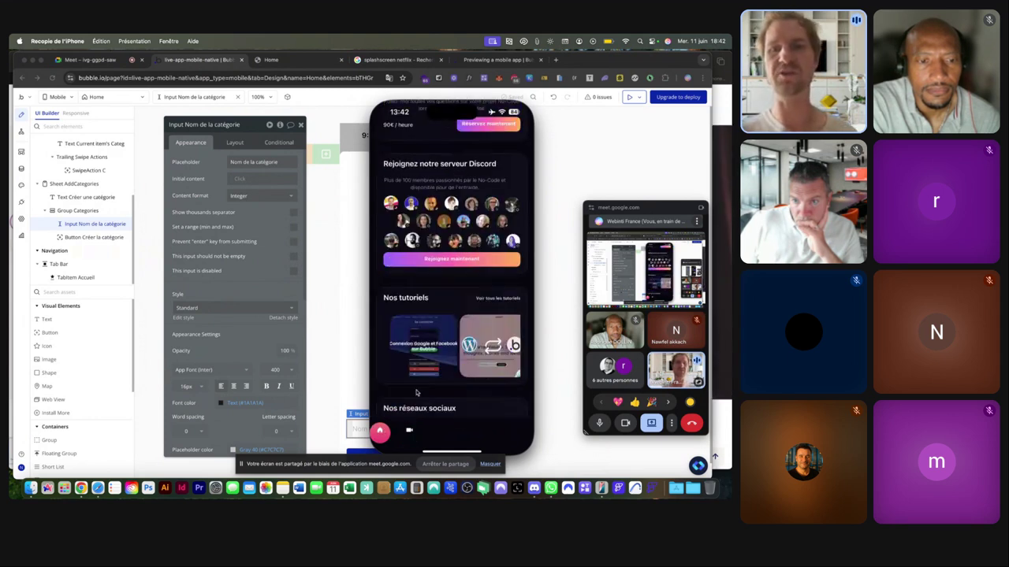
{"action": "left_click", "coordinate": [410, 432]}
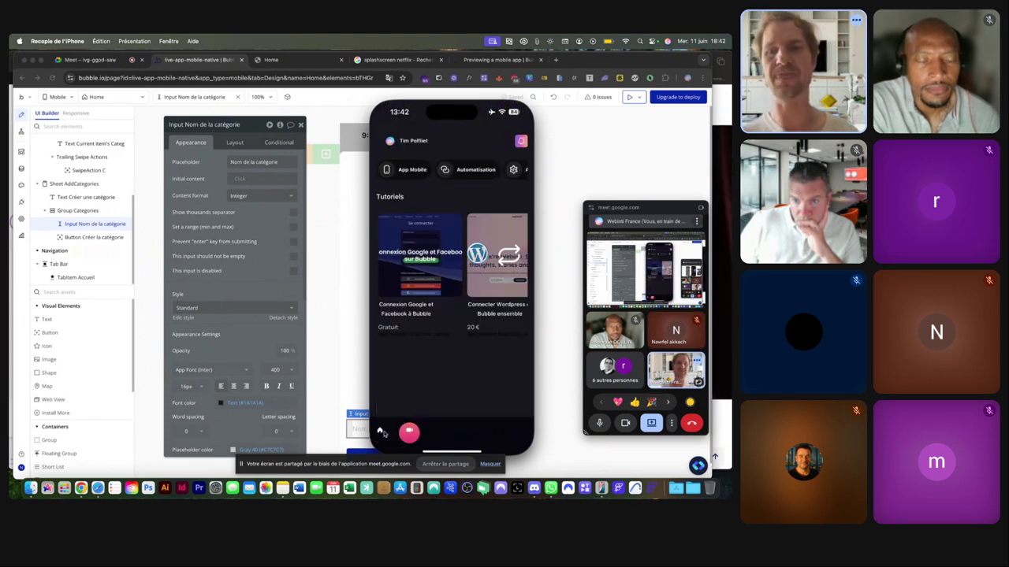
{"action": "left_click", "coordinate": [380, 432]}
{"action": "scroll", "coordinate": [426, 362], "scroll_direction": "up", "scroll_amount": 5}
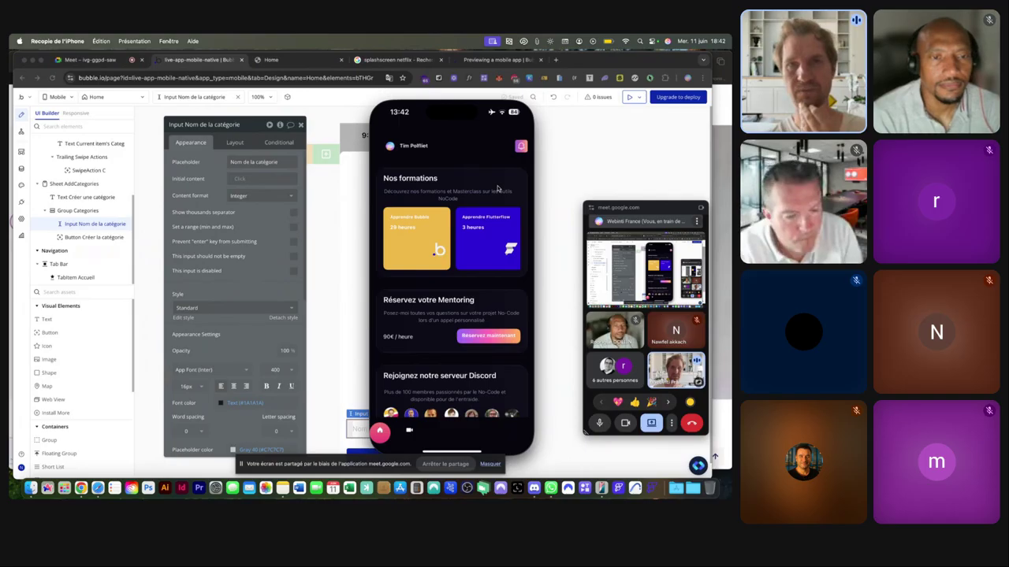
Reload the Home preview page in the browser showing the Bubble editor.
{"action": "left_click", "coordinate": [282, 60]}
{"action": "left_click", "coordinate": [282, 59]}
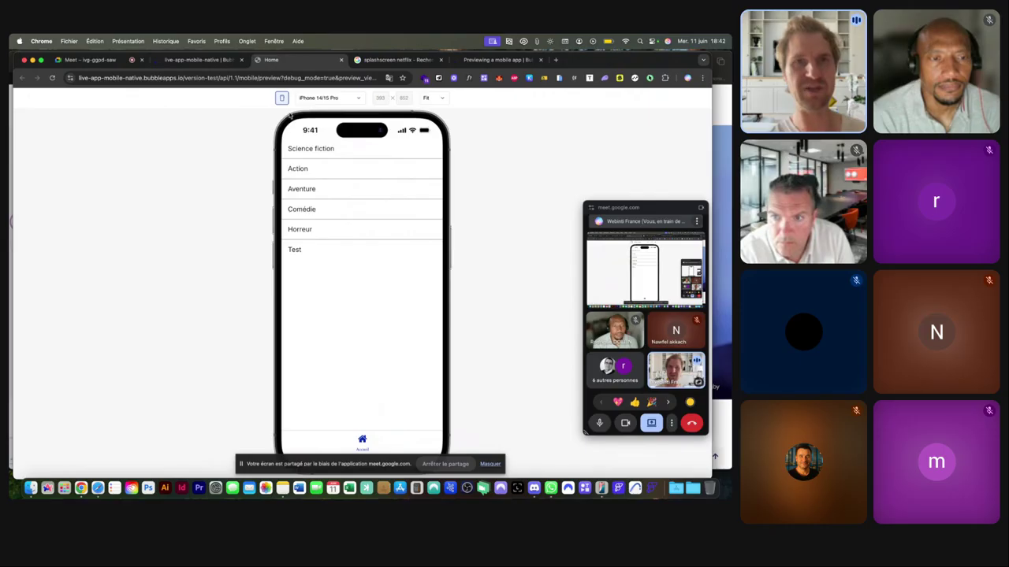
{"action": "left_click", "coordinate": [297, 78]}
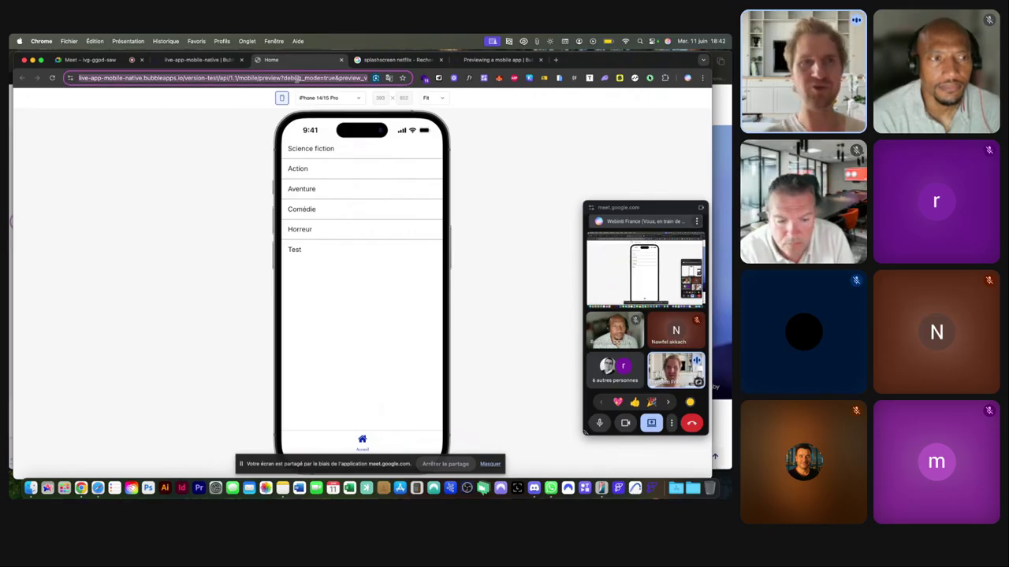
{"action": "key", "text": "Return"}
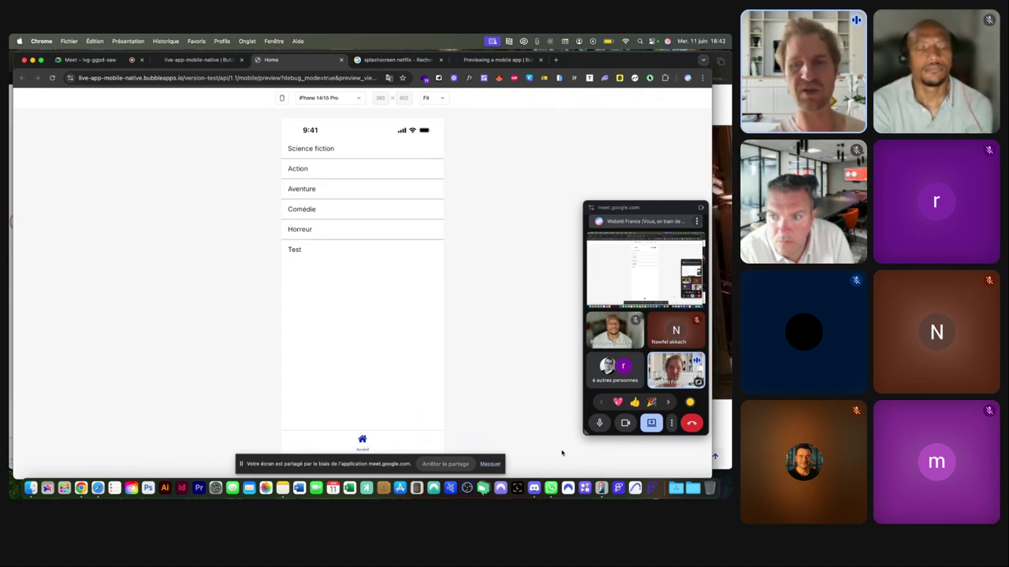
Put the iPhone mirror away and switch to the Simone & Nelson website with Cmd+Tab.
{"action": "left_click", "coordinate": [601, 488]}
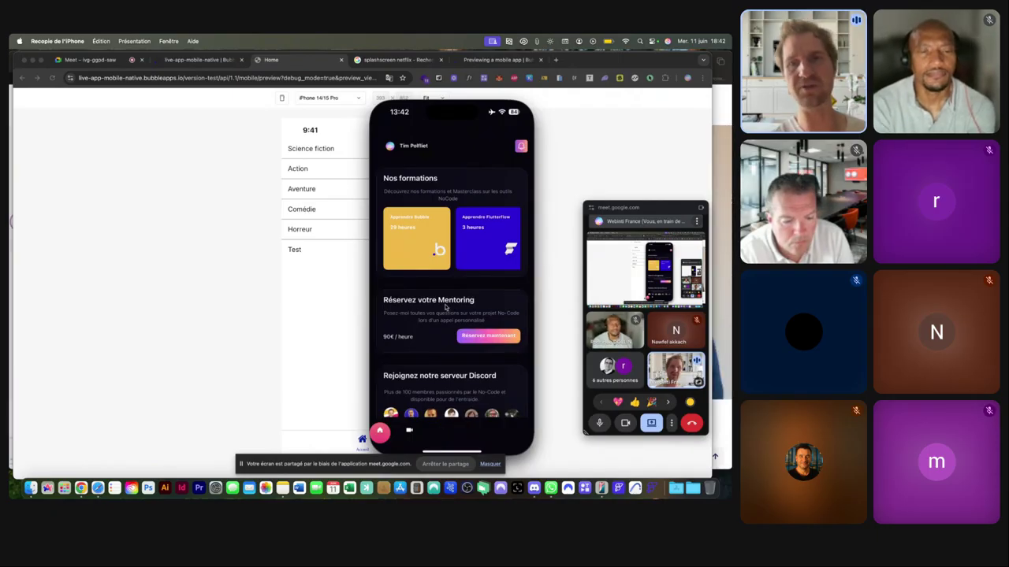
{"action": "left_click", "coordinate": [223, 273]}
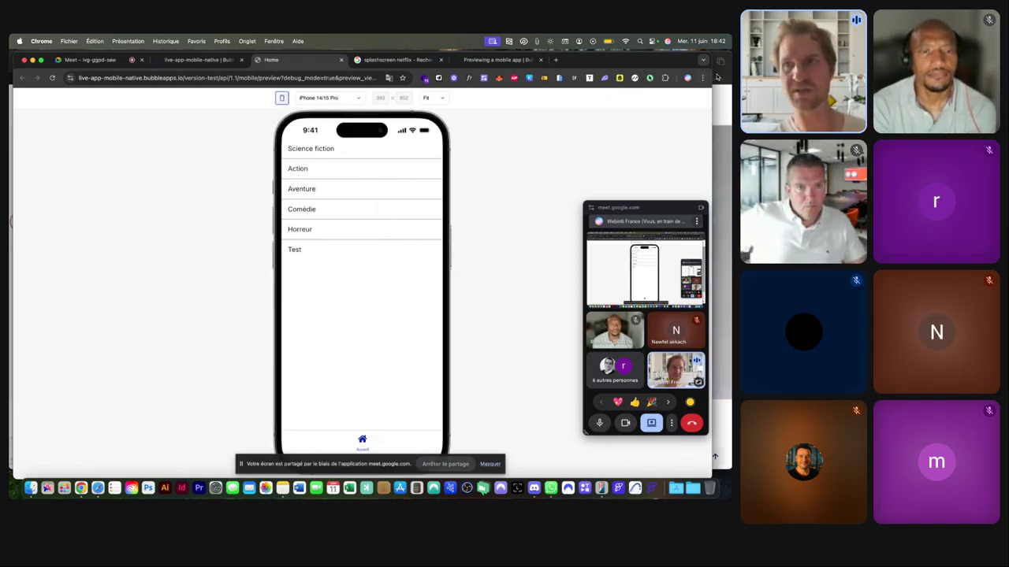
{"action": "key", "text": "super+Tab"}
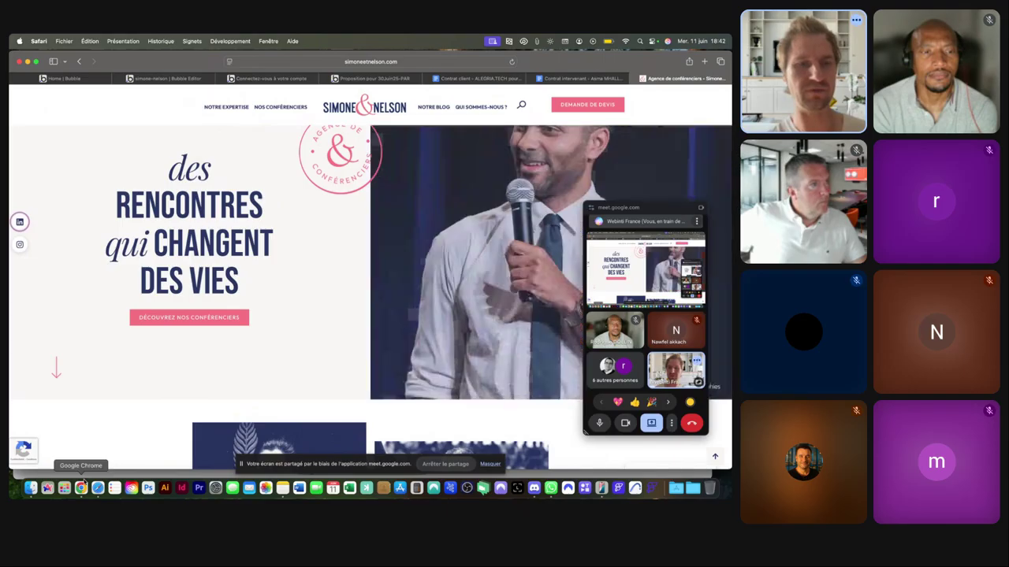
Switch to the Home | Bubble window, open the webinti2025 editor, and preview dash_mobile.
{"action": "right_click", "coordinate": [80, 488]}
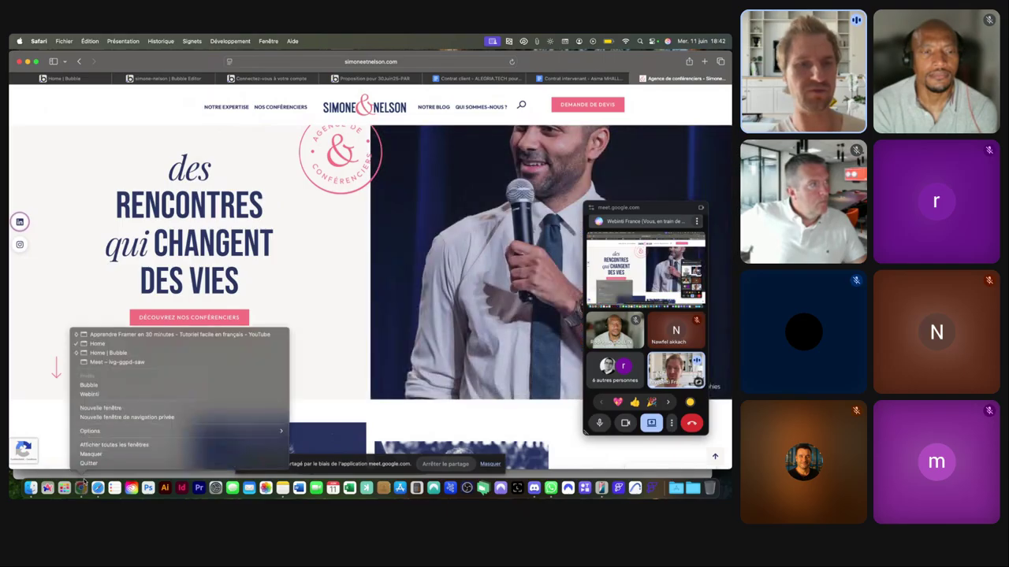
{"action": "left_click", "coordinate": [98, 353]}
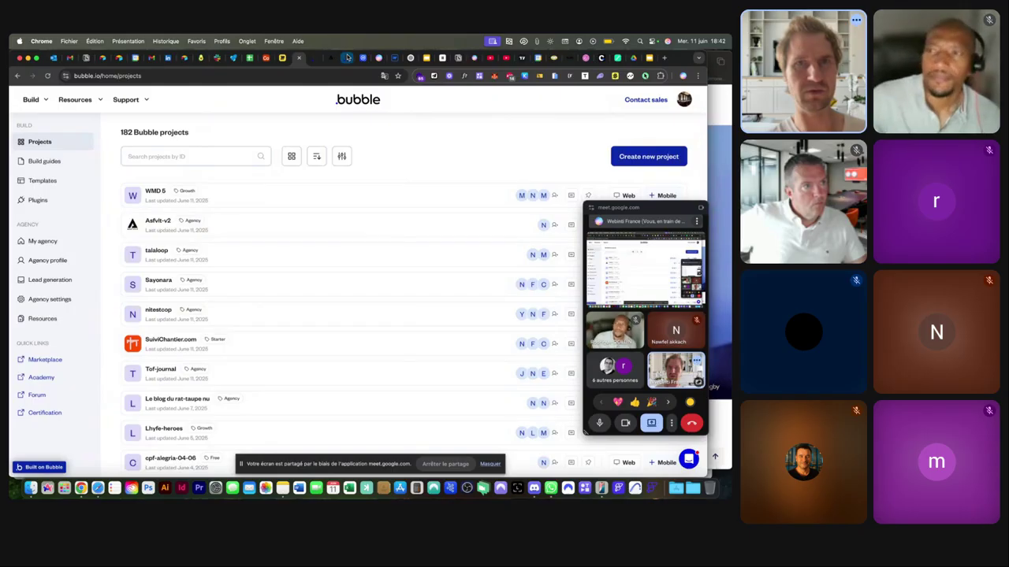
{"action": "left_click", "coordinate": [347, 57]}
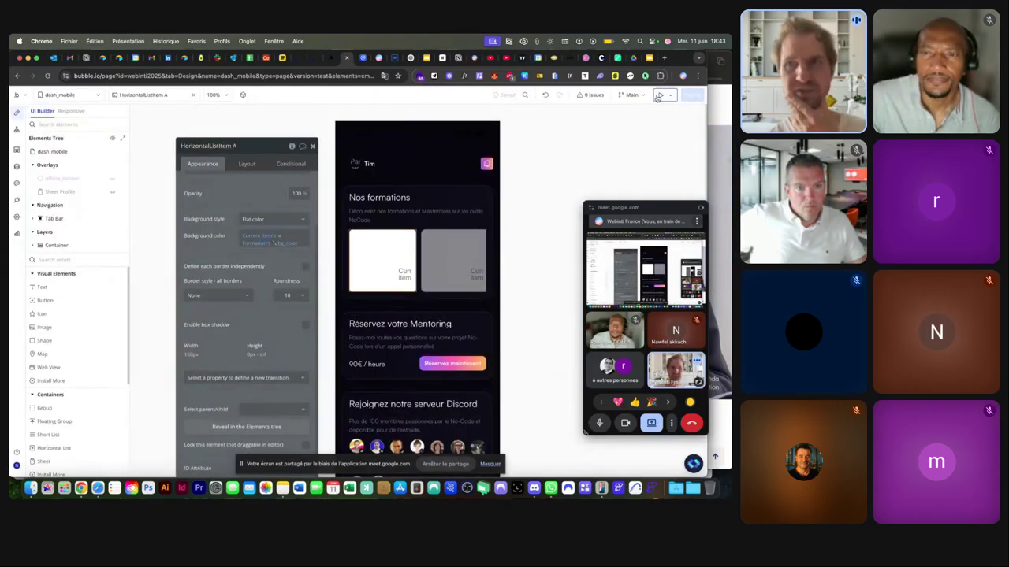
{"action": "key", "text": "ctrl+Tab"}
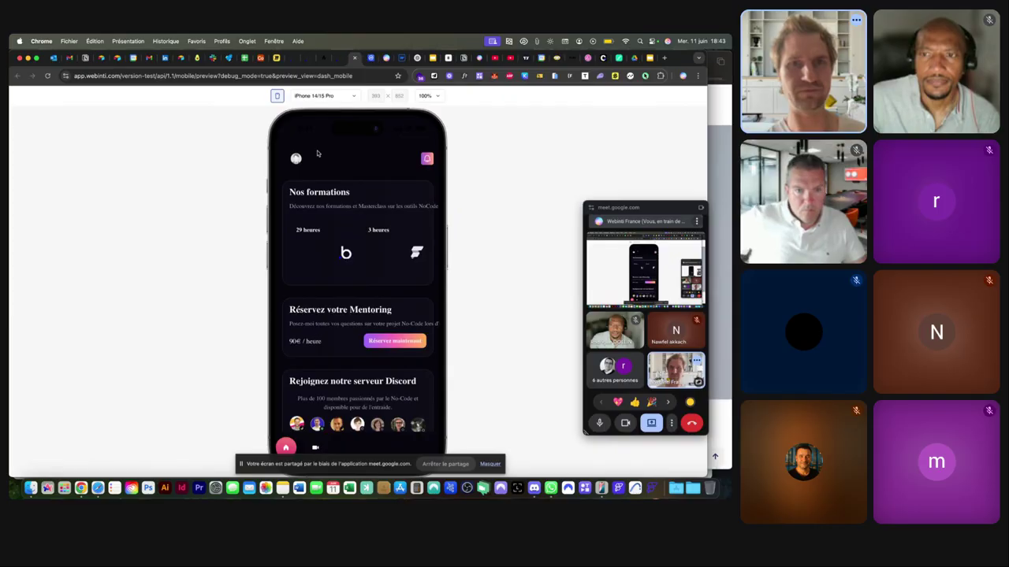
{"action": "scroll", "coordinate": [325, 189], "scroll_direction": "down", "scroll_amount": 3}
{"action": "scroll", "coordinate": [327, 203], "scroll_direction": "up", "scroll_amount": 3}
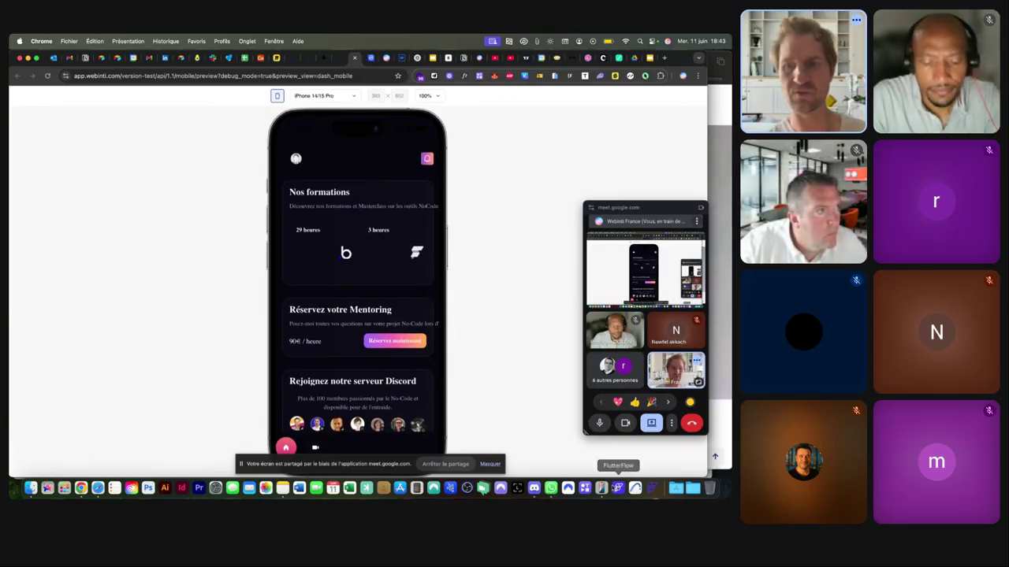
{"action": "left_click", "coordinate": [601, 488]}
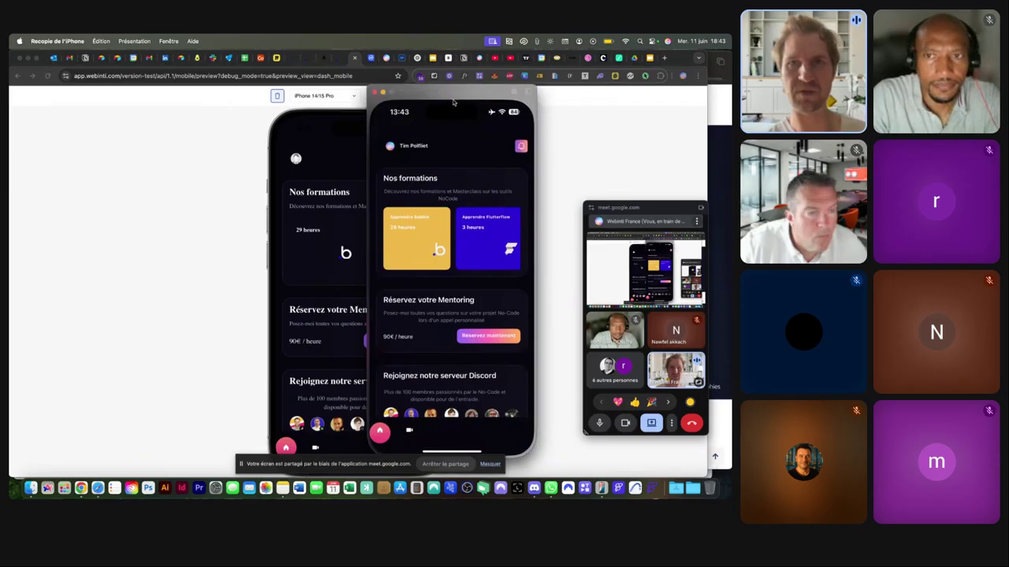
{"action": "left_click_drag", "start_coordinate": [453, 103], "coordinate": [148, 110]}
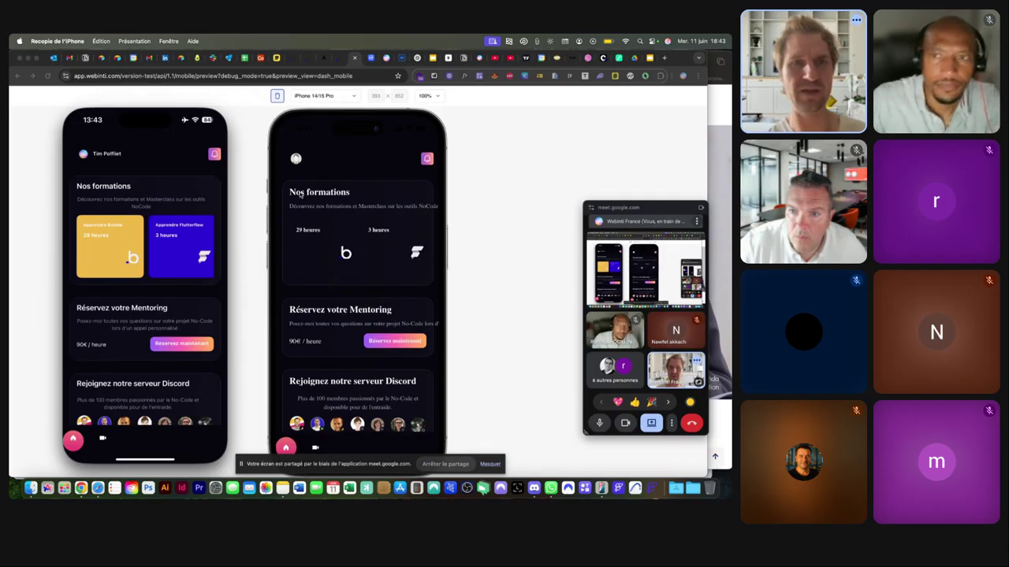
{"action": "scroll", "coordinate": [327, 198], "scroll_direction": "down", "scroll_amount": 3}
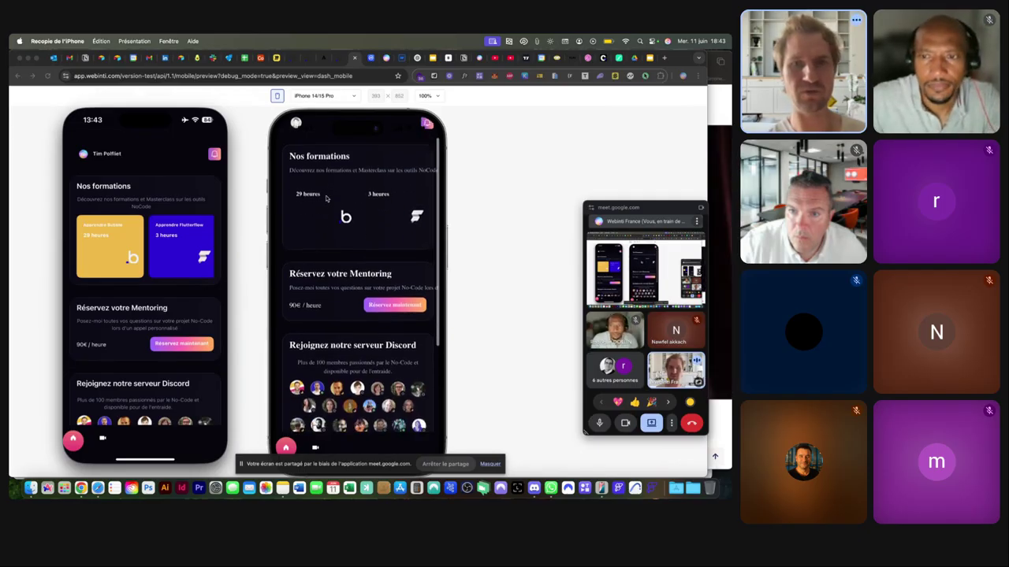
{"action": "scroll", "coordinate": [327, 198], "scroll_direction": "down", "scroll_amount": 3}
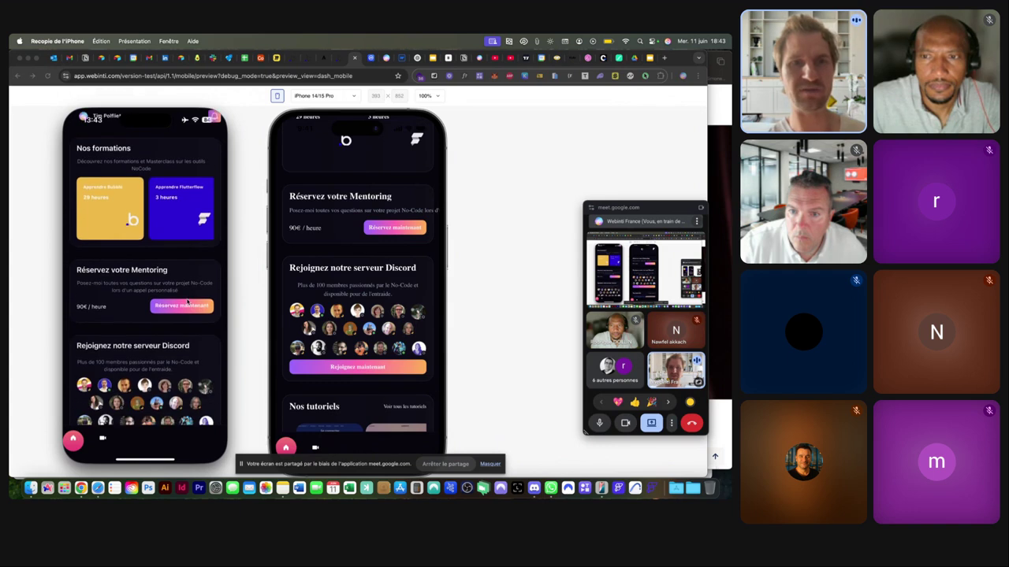
{"action": "scroll", "coordinate": [329, 275], "scroll_direction": "down", "scroll_amount": 5}
{"action": "scroll", "coordinate": [321, 315], "scroll_direction": "right", "scroll_amount": 3}
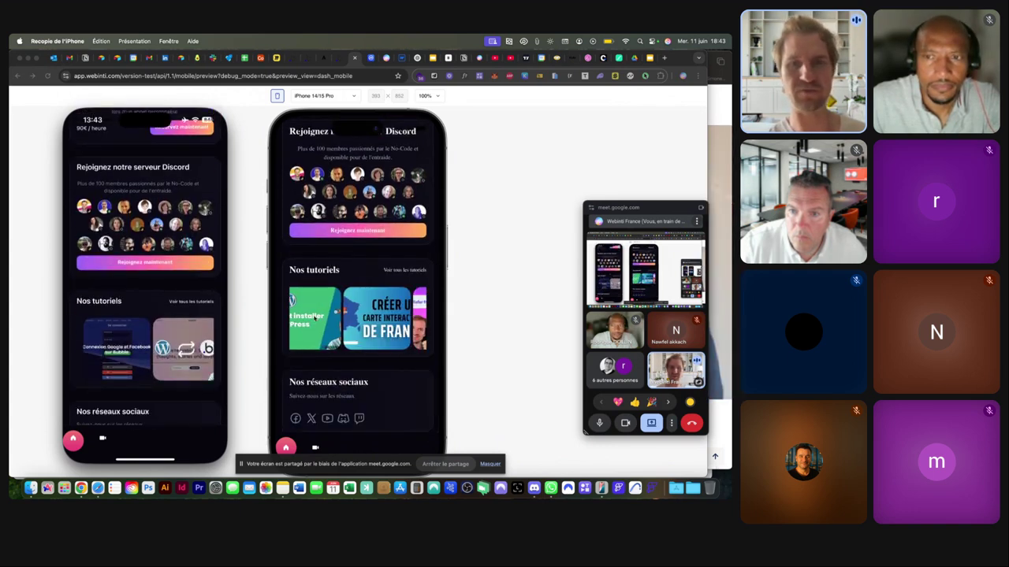
{"action": "scroll", "coordinate": [136, 316], "scroll_direction": "down", "scroll_amount": 2}
{"action": "scroll", "coordinate": [136, 316], "scroll_direction": "right", "scroll_amount": 3}
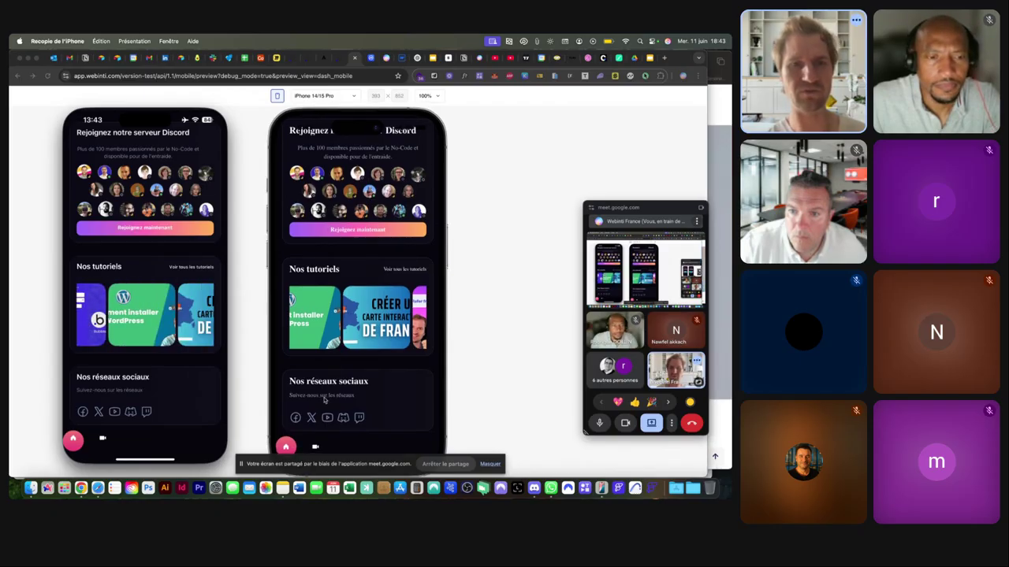
{"action": "scroll", "coordinate": [178, 399], "scroll_direction": "up", "scroll_amount": 4}
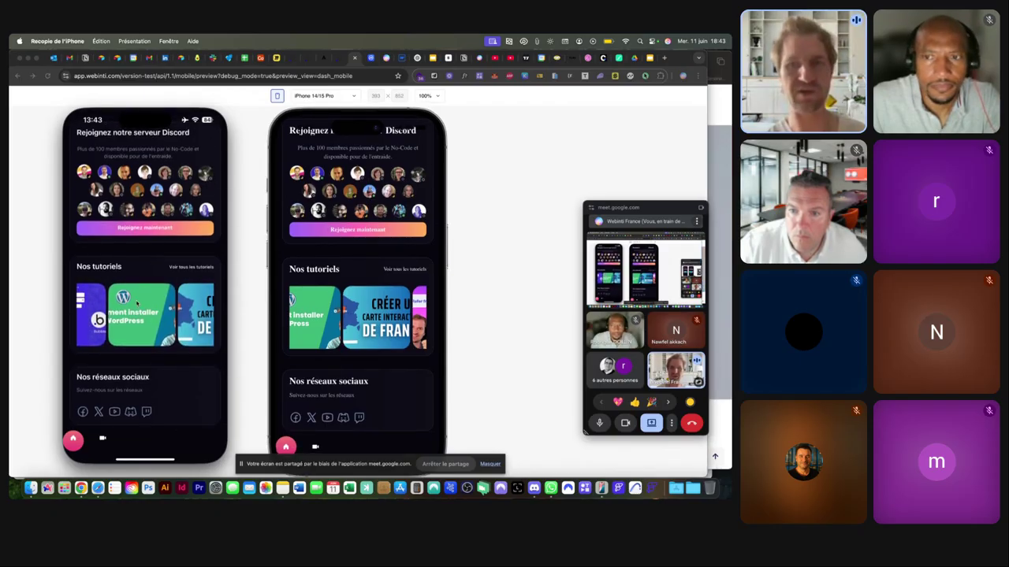
{"action": "scroll", "coordinate": [346, 280], "scroll_direction": "up", "scroll_amount": 5}
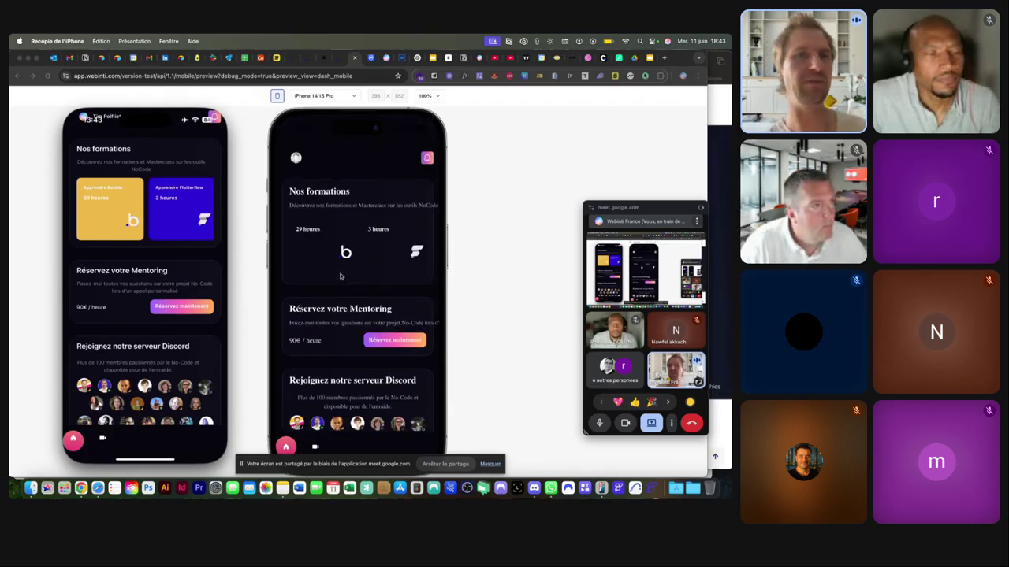
{"action": "scroll", "coordinate": [124, 171], "scroll_direction": "up", "scroll_amount": 3}
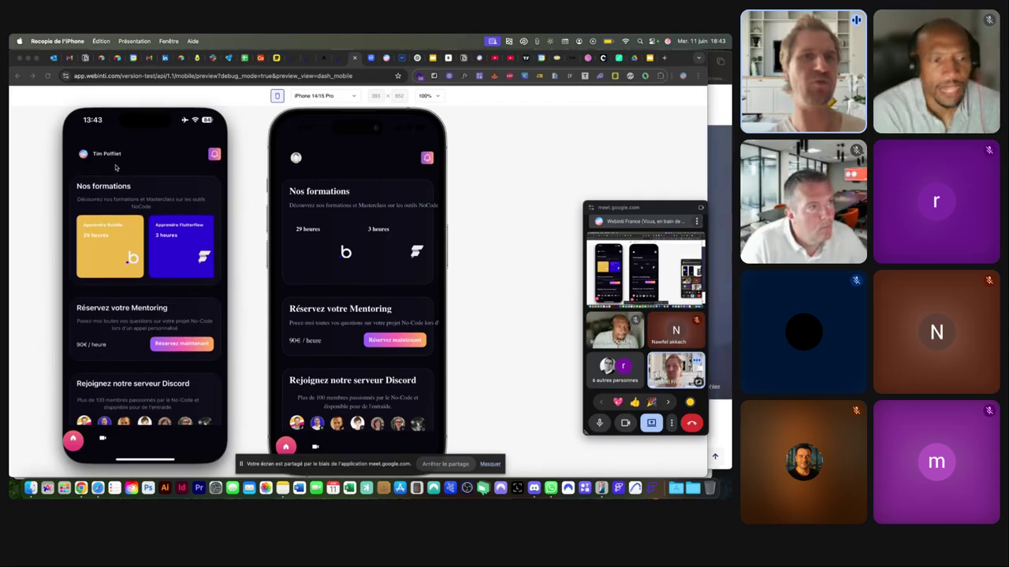
{"action": "scroll", "coordinate": [143, 249], "scroll_direction": "down", "scroll_amount": 5}
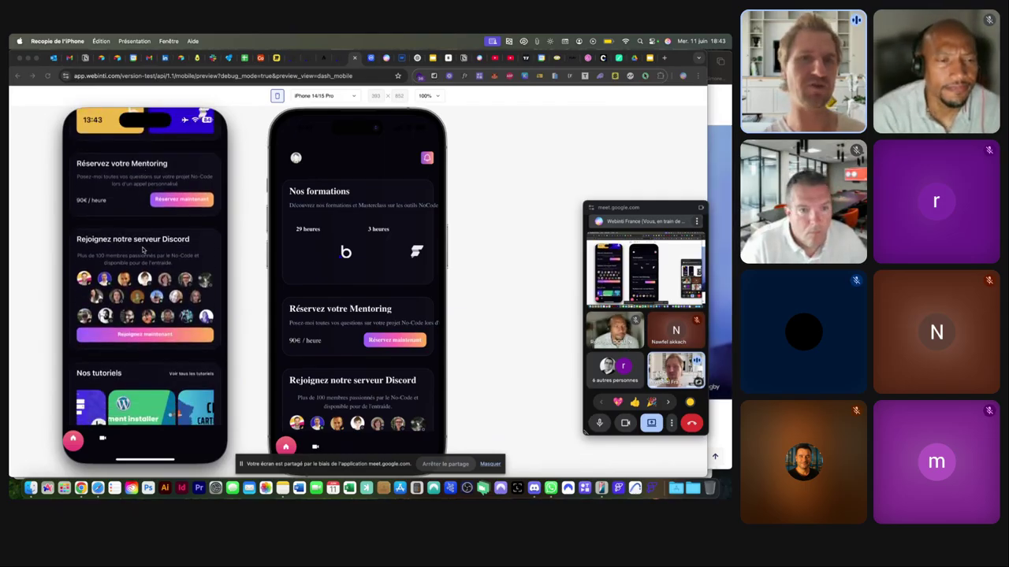
{"action": "scroll", "coordinate": [143, 249], "scroll_direction": "up", "scroll_amount": 5}
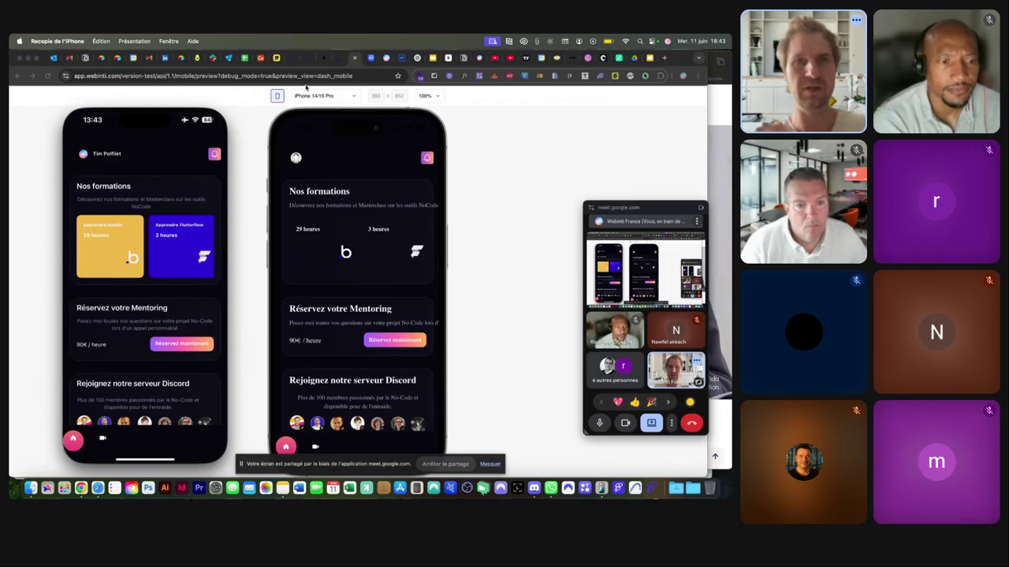
{"action": "mouse_move", "coordinate": [149, 104]}
{"action": "scroll", "coordinate": [111, 147], "scroll_direction": "down", "scroll_amount": 5}
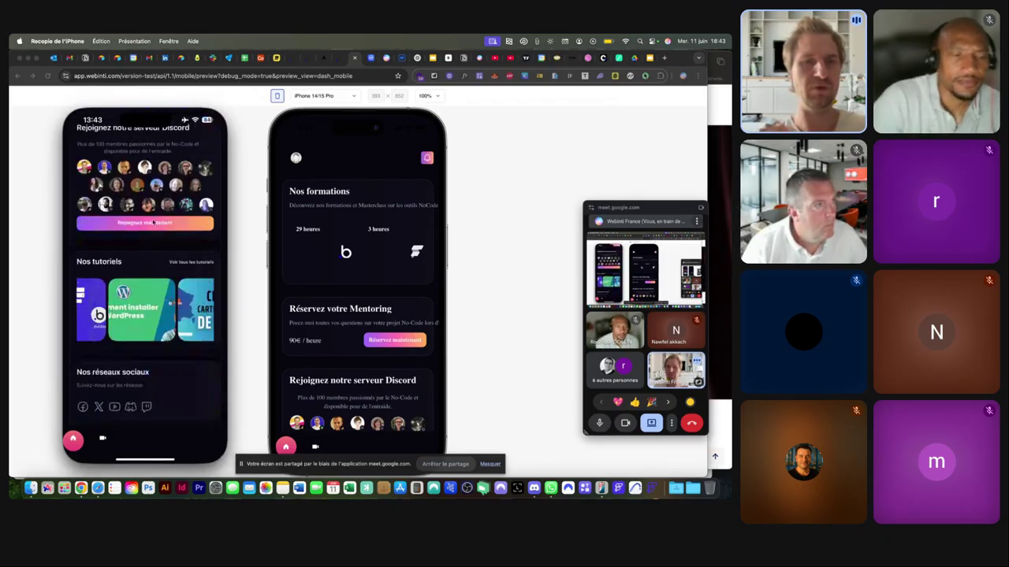
{"action": "left_click", "coordinate": [251, 125]}
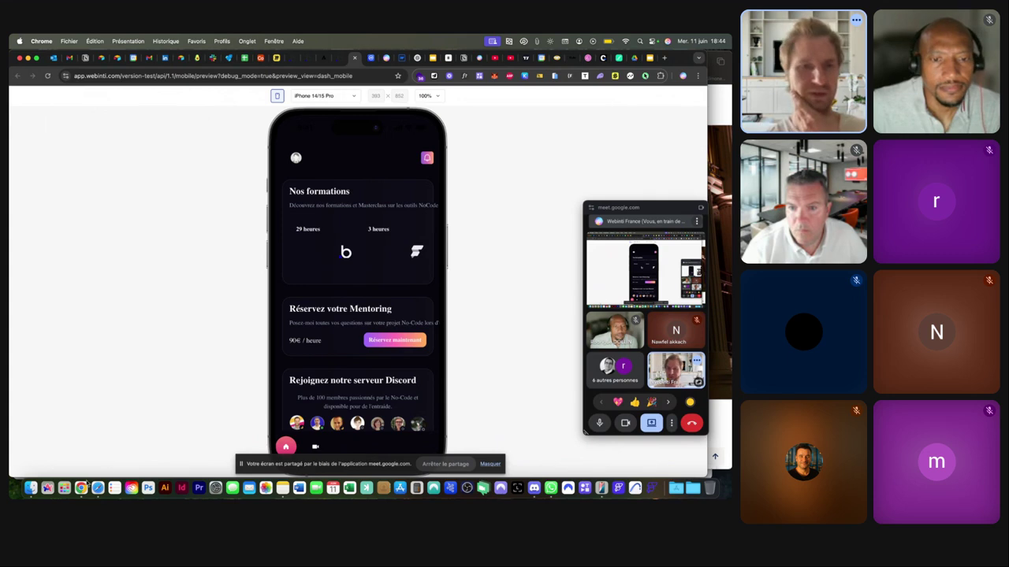
Switch to the Meet call window, check its messages, and return to the Home category preview.
{"action": "right_click", "coordinate": [80, 488]}
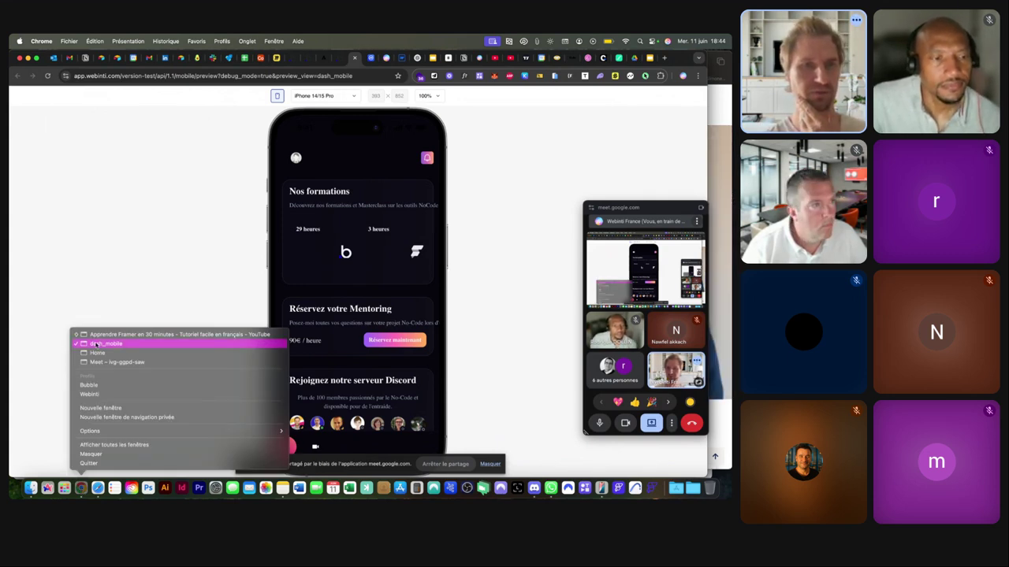
{"action": "left_click", "coordinate": [94, 365]}
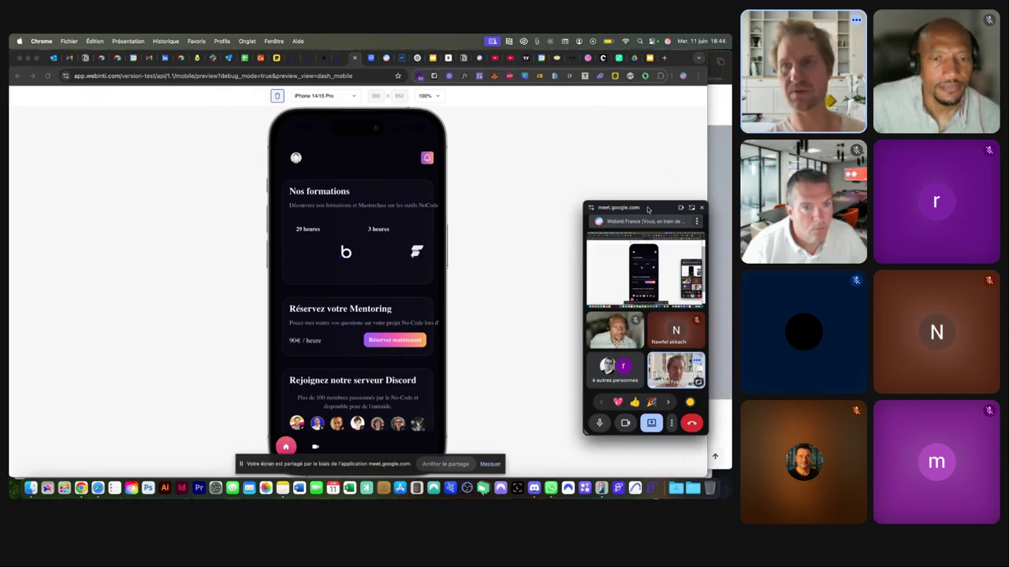
{"action": "left_click", "coordinate": [692, 208]}
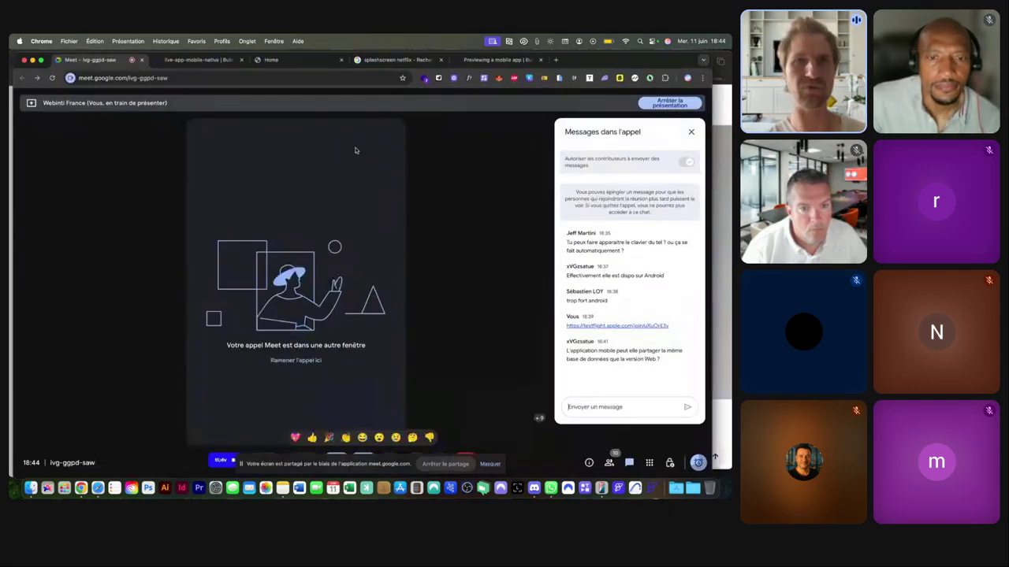
{"action": "left_click", "coordinate": [311, 62]}
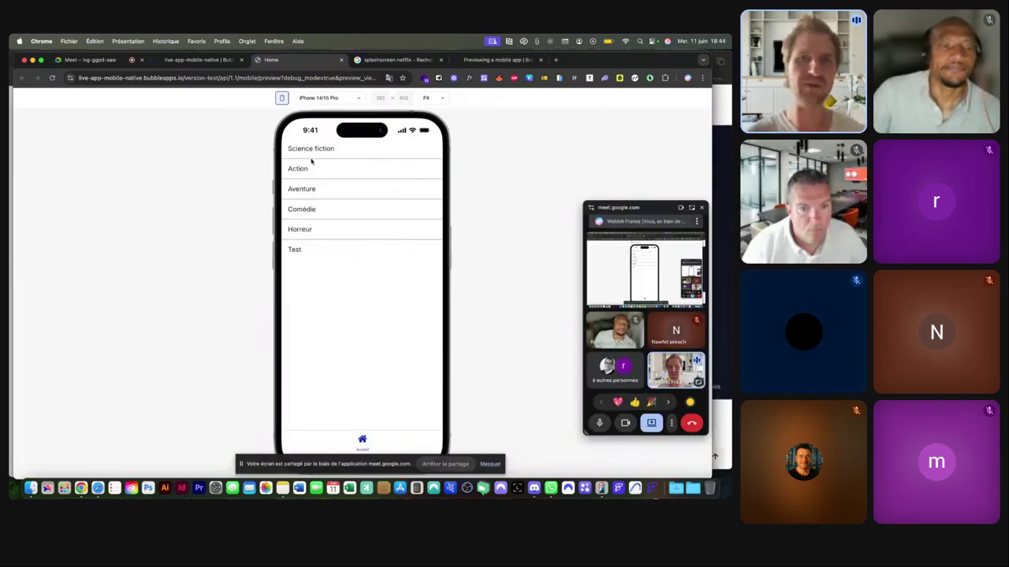
Swipe the Action row right for edit/add, then left for delete, and return to the editor.
{"action": "left_click_drag", "start_coordinate": [315, 167], "coordinate": [335, 168]}
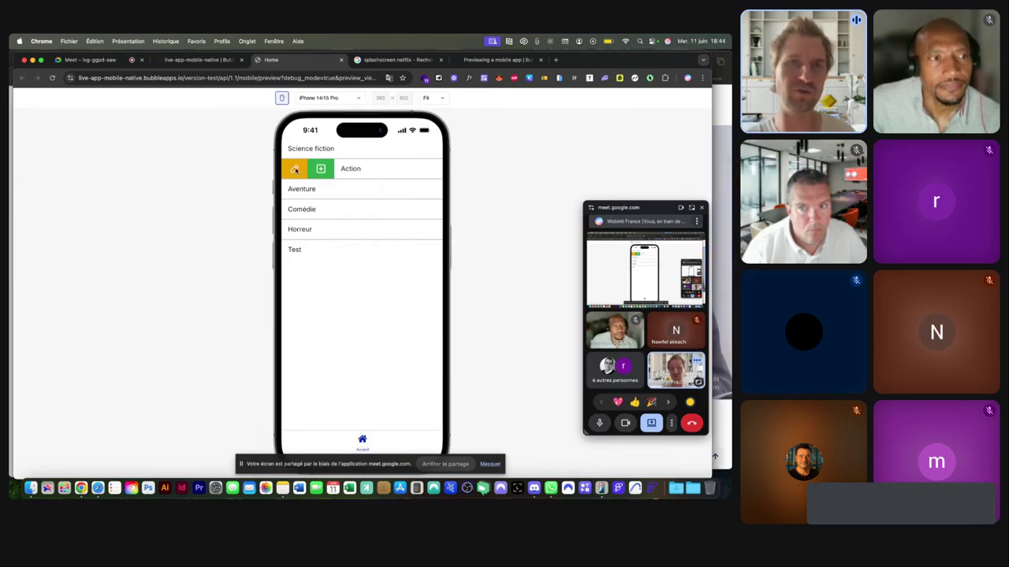
{"action": "left_click", "coordinate": [345, 168]}
{"action": "left_click_drag", "start_coordinate": [368, 168], "coordinate": [331, 169]}
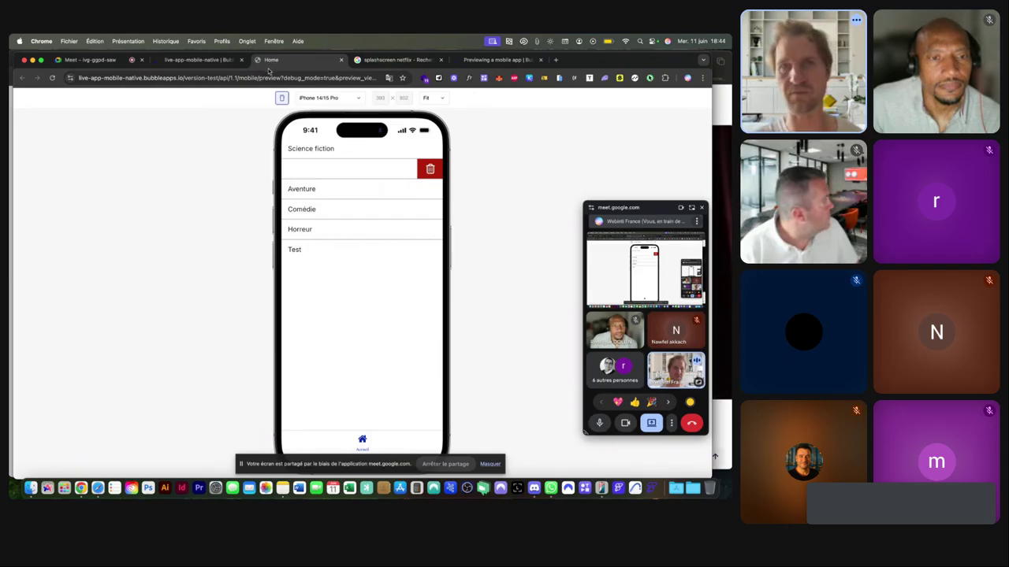
{"action": "left_click", "coordinate": [183, 60]}
{"action": "scroll", "coordinate": [71, 173], "scroll_direction": "up", "scroll_amount": 3}
Select the AddCategories sheet on the Home page.
{"action": "scroll", "coordinate": [71, 182], "scroll_direction": "down", "scroll_amount": 3}
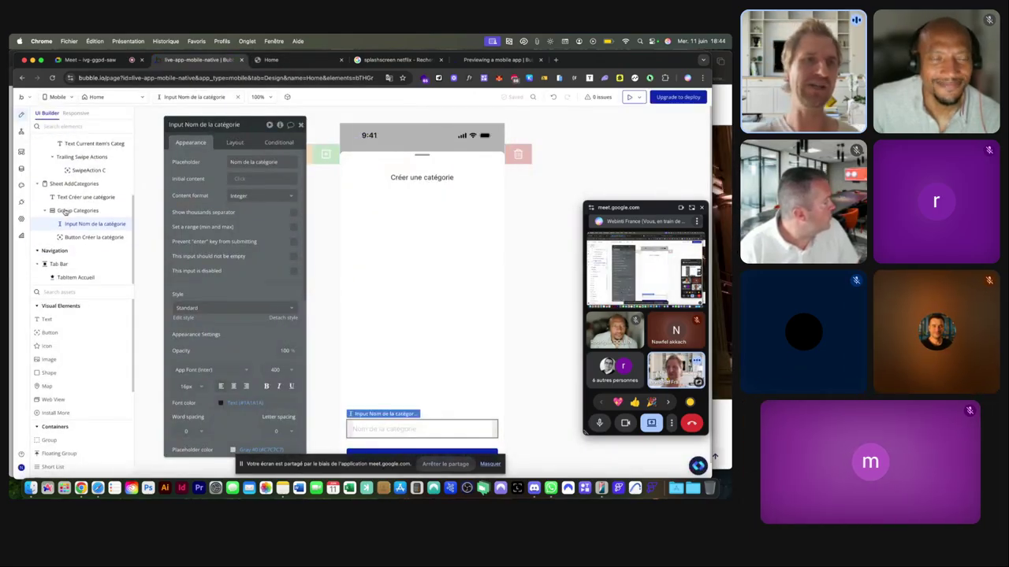
{"action": "left_click", "coordinate": [64, 185]}
{"action": "left_click", "coordinate": [75, 197]}
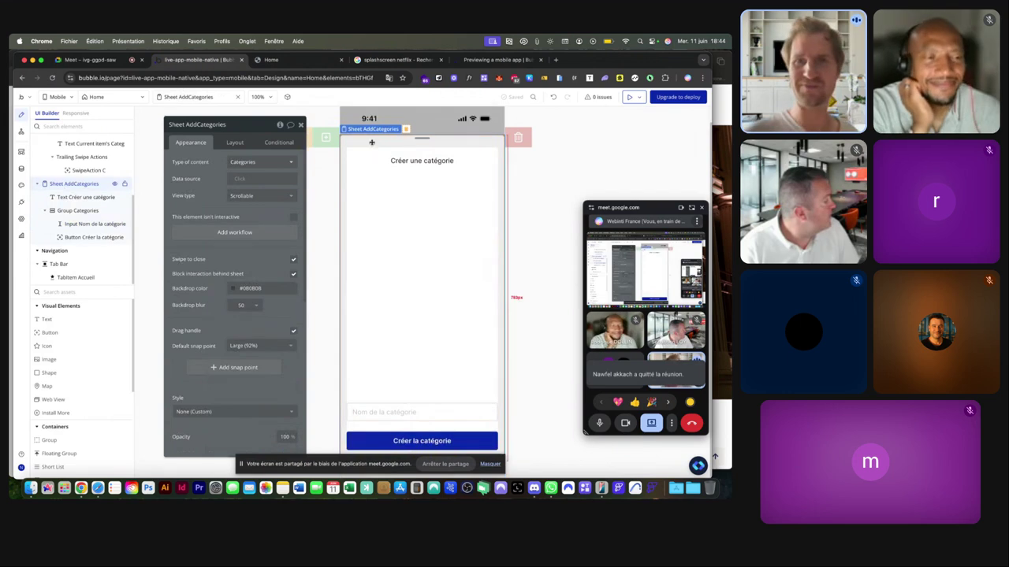
{"action": "left_click", "coordinate": [415, 245]}
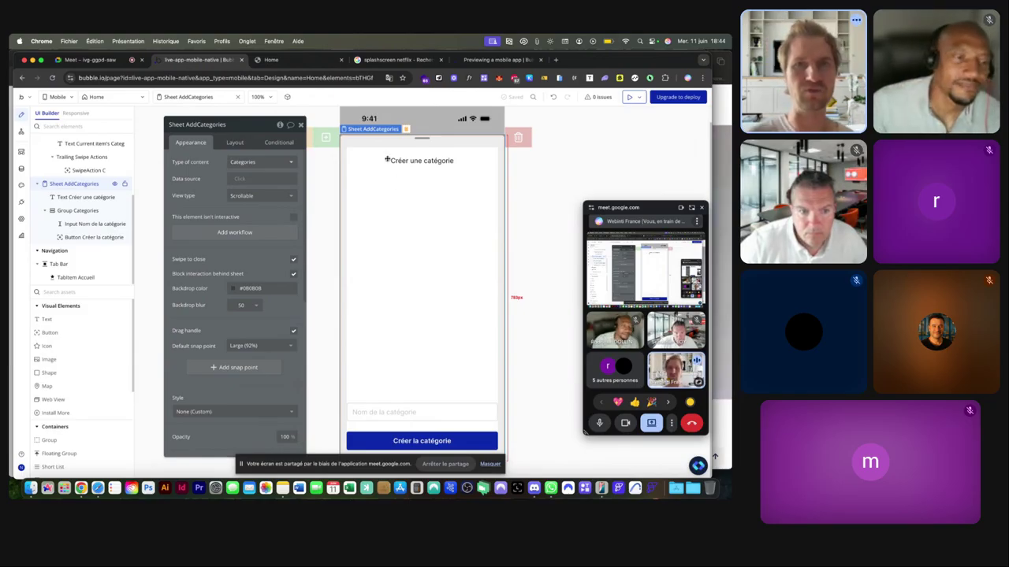
Convert the sheet into a reusable element named 'Re - Sheet Add'.
{"action": "right_click", "coordinate": [374, 128]}
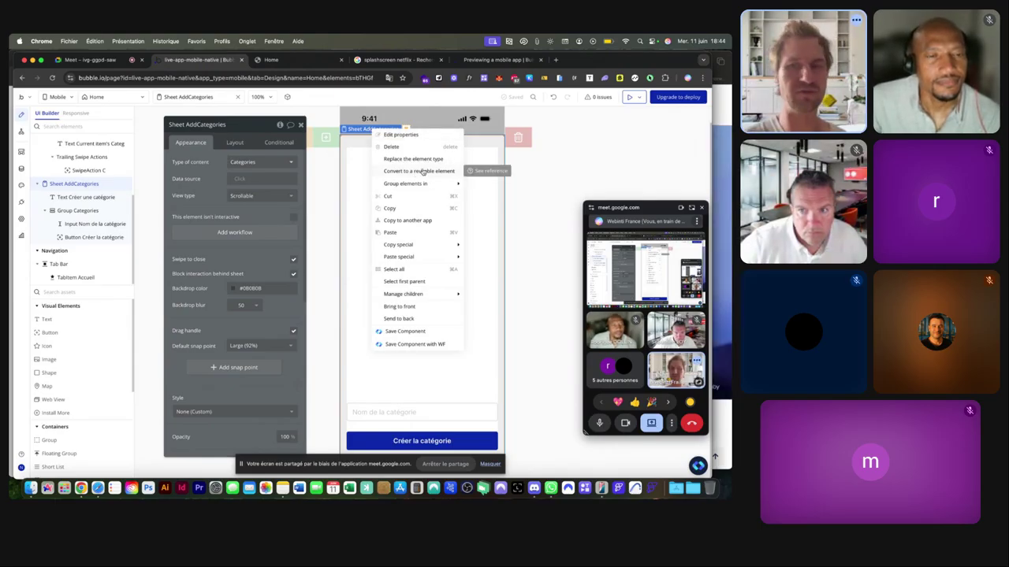
{"action": "left_click", "coordinate": [424, 172]}
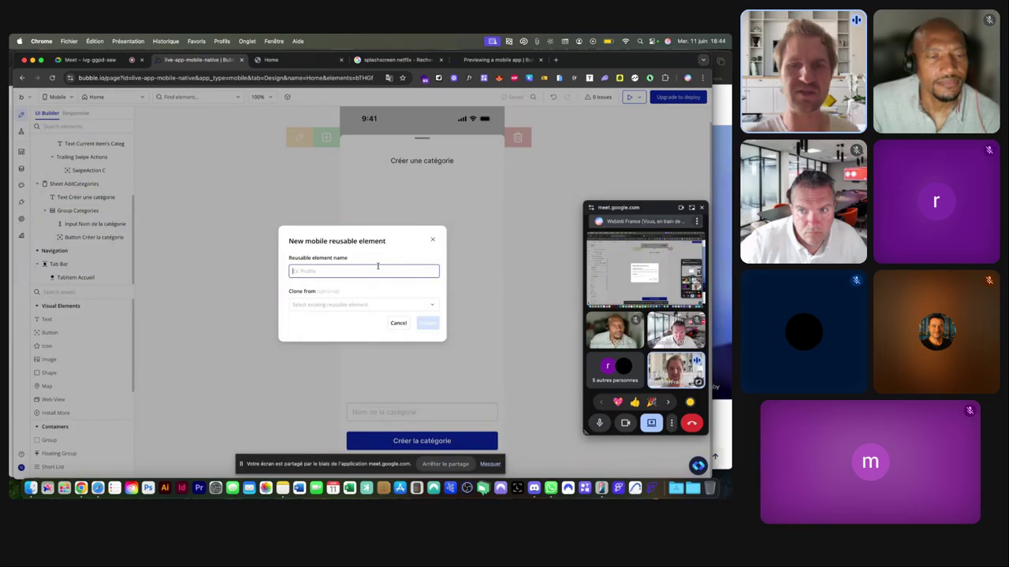
{"action": "type", "text": "Re"}
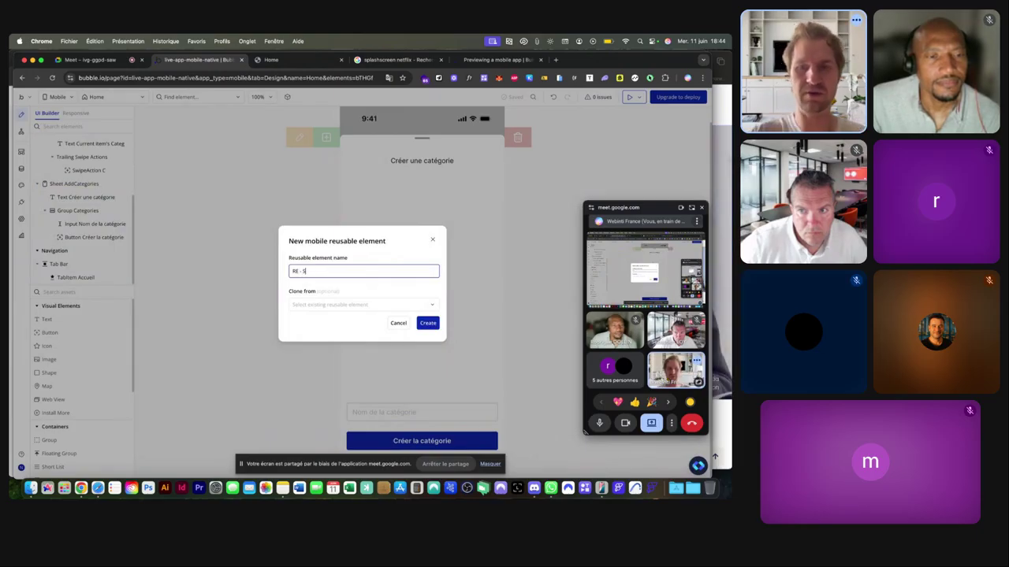
{"action": "type", "text": " - Sheet Add"}
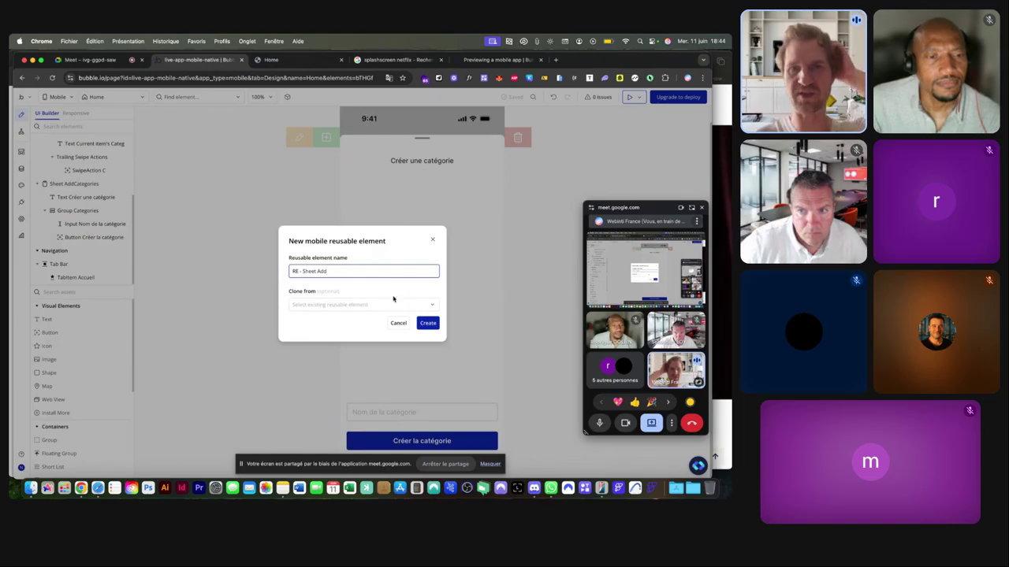
{"action": "left_click", "coordinate": [426, 327]}
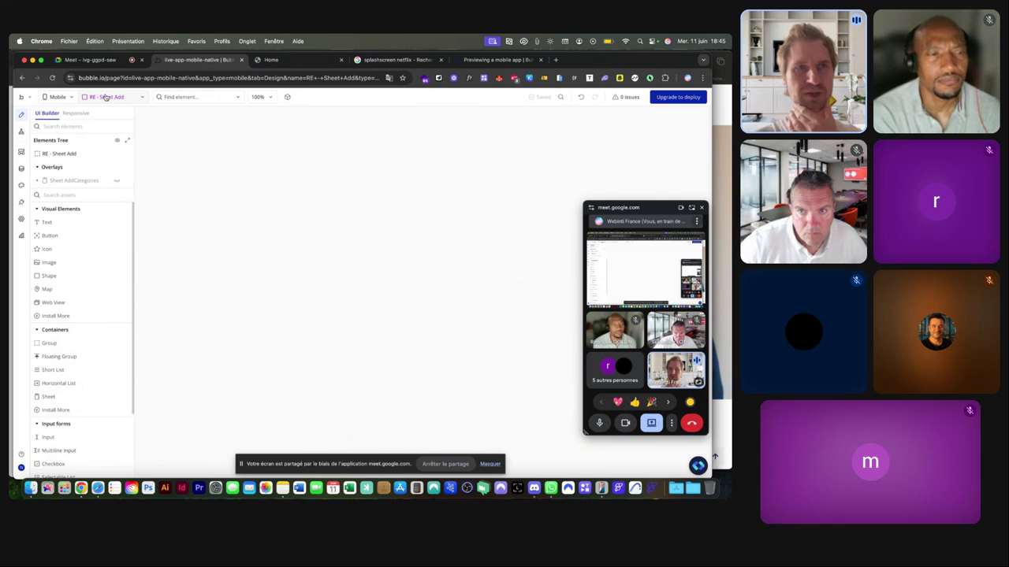
Open App Manager, locate RE - Sheet Add under Mobile Reusables, then show the app-type choices.
{"action": "left_click", "coordinate": [106, 96]}
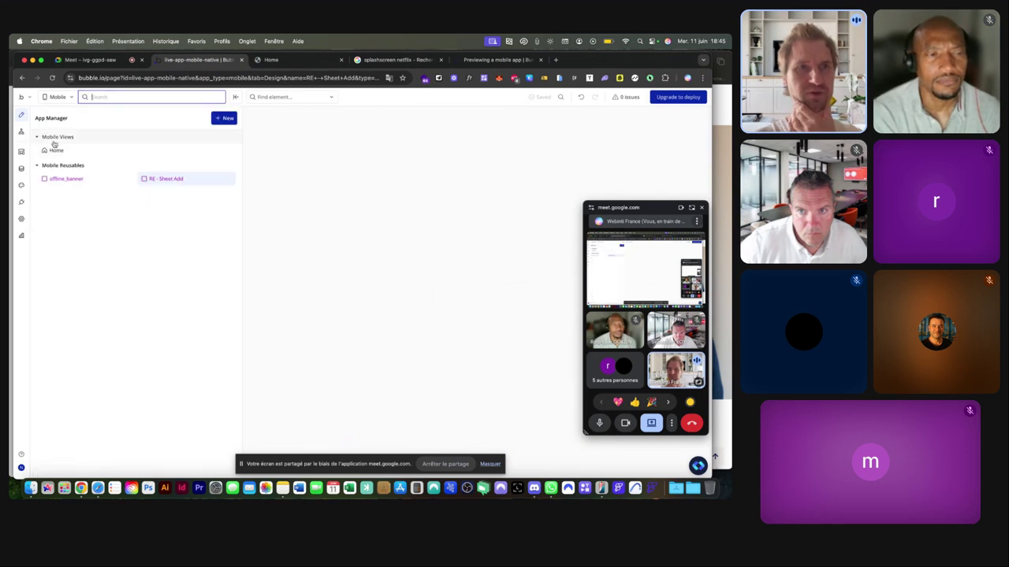
{"action": "mouse_move", "coordinate": [142, 179]}
{"action": "scroll", "coordinate": [44, 162], "scroll_direction": "up", "scroll_amount": 5}
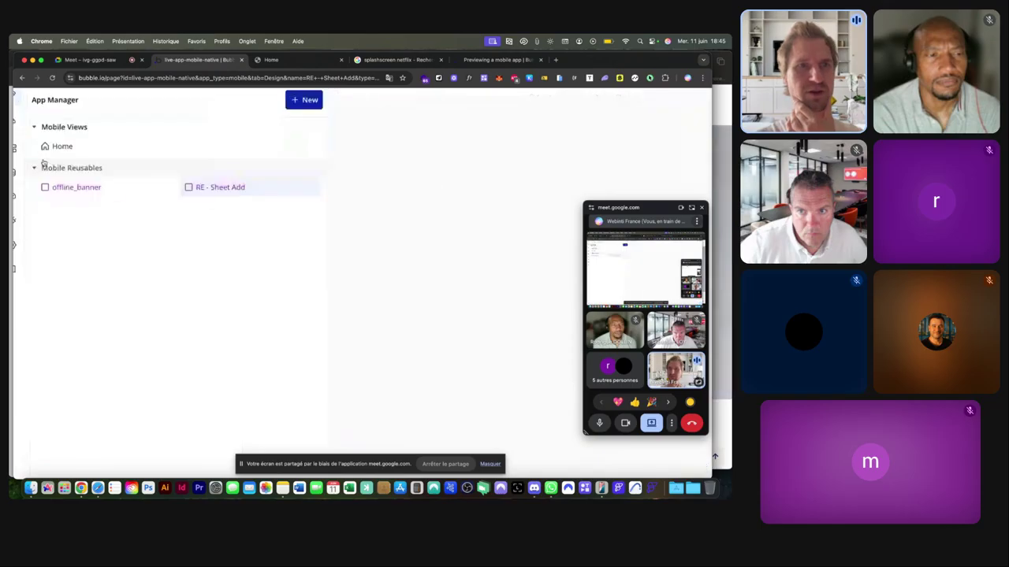
{"action": "scroll", "coordinate": [71, 175], "scroll_direction": "down", "scroll_amount": 5}
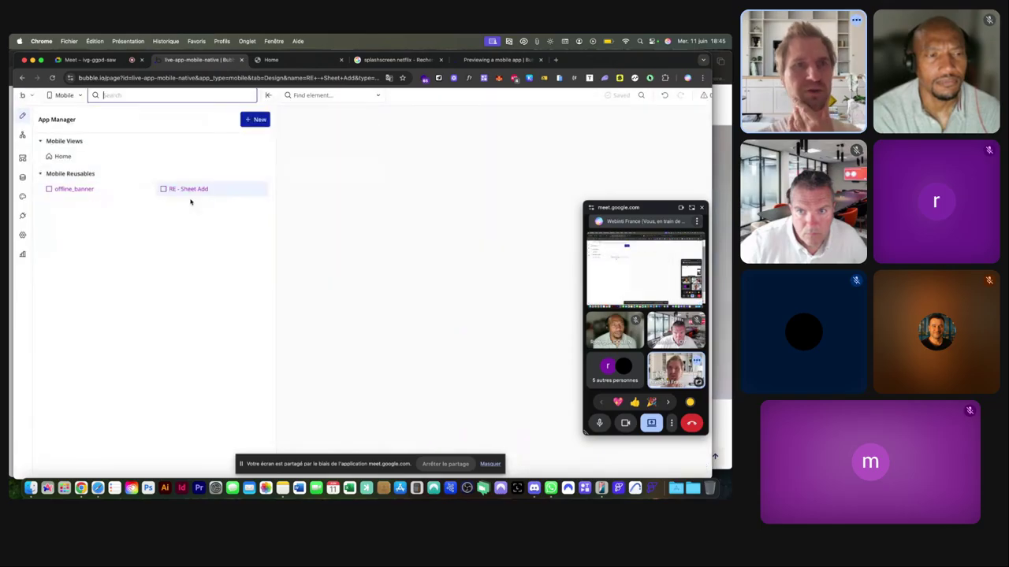
{"action": "left_click", "coordinate": [188, 192]}
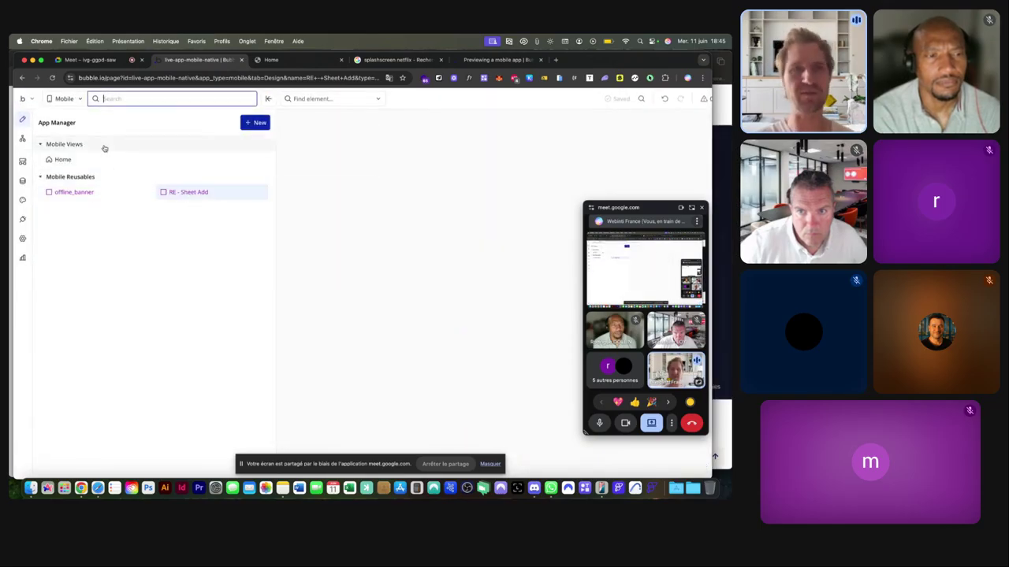
{"action": "scroll", "coordinate": [65, 105], "scroll_direction": "up", "scroll_amount": 4}
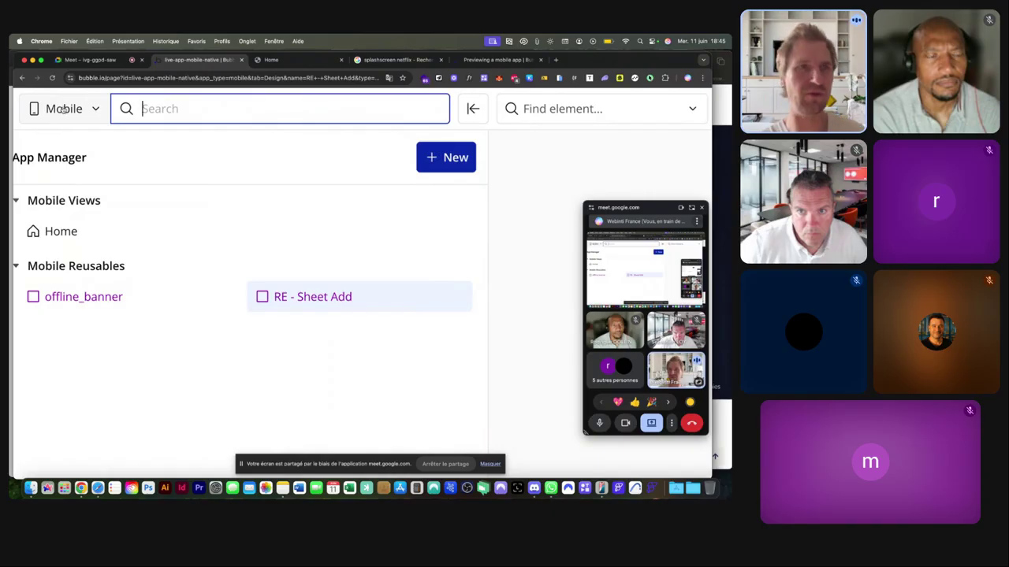
{"action": "scroll", "coordinate": [64, 107], "scroll_direction": "down", "scroll_amount": 4}
{"action": "left_click", "coordinate": [72, 99]}
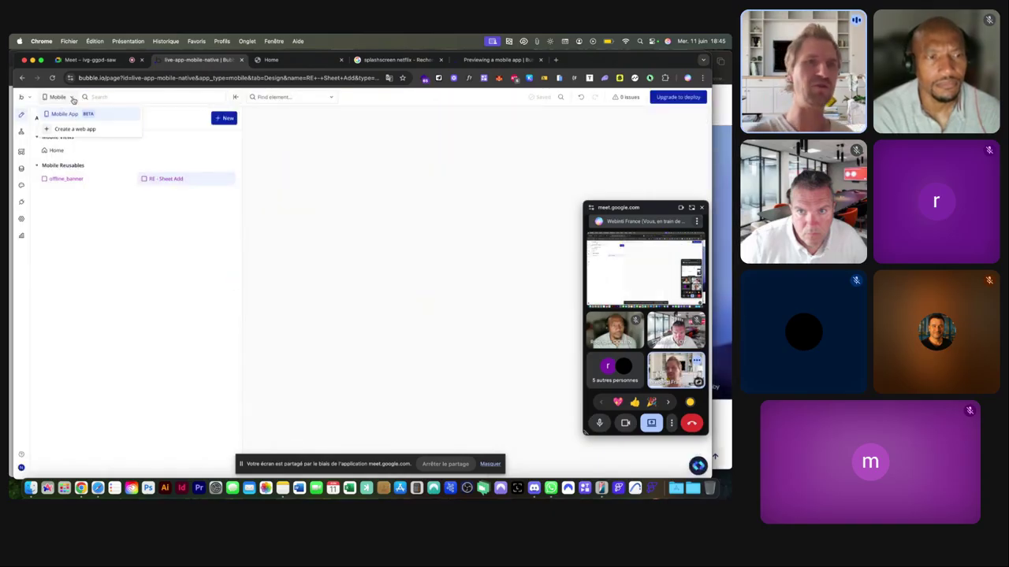
Open Backend Workflows, which holds only an empty Uncategorized folder.
{"action": "scroll", "coordinate": [71, 138], "scroll_direction": "up", "scroll_amount": 4}
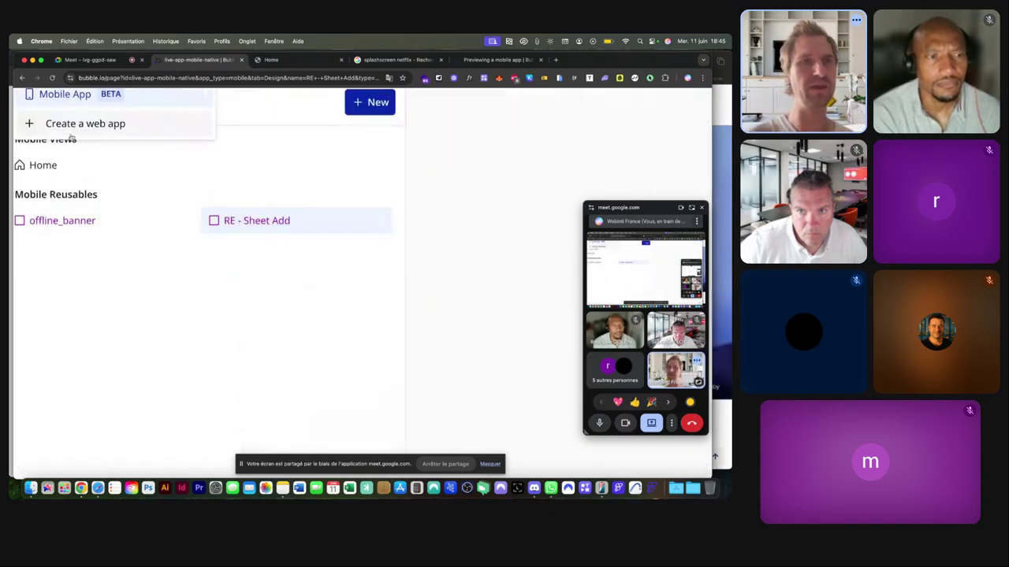
{"action": "scroll", "coordinate": [81, 125], "scroll_direction": "down", "scroll_amount": 4}
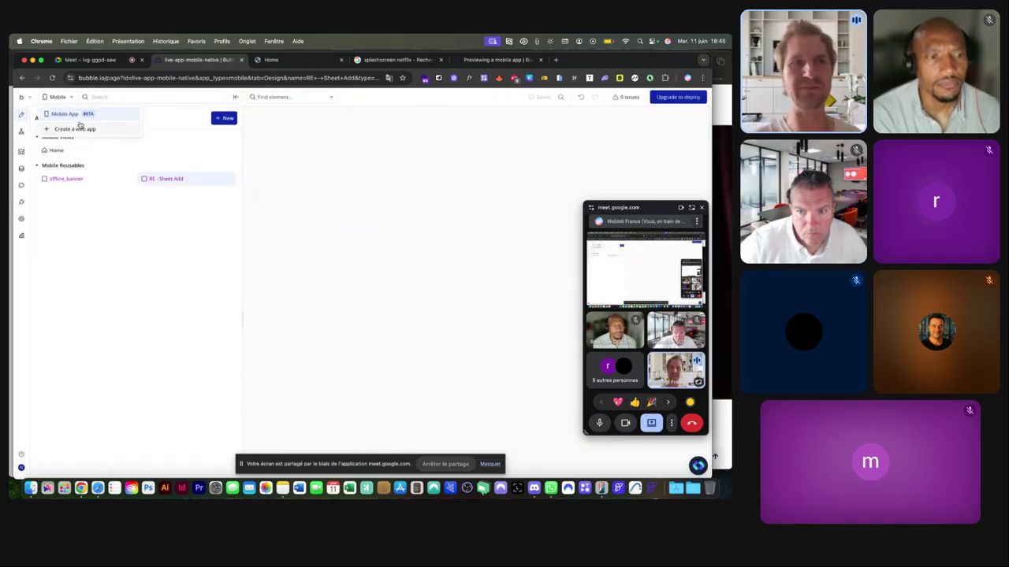
{"action": "left_click", "coordinate": [21, 151]}
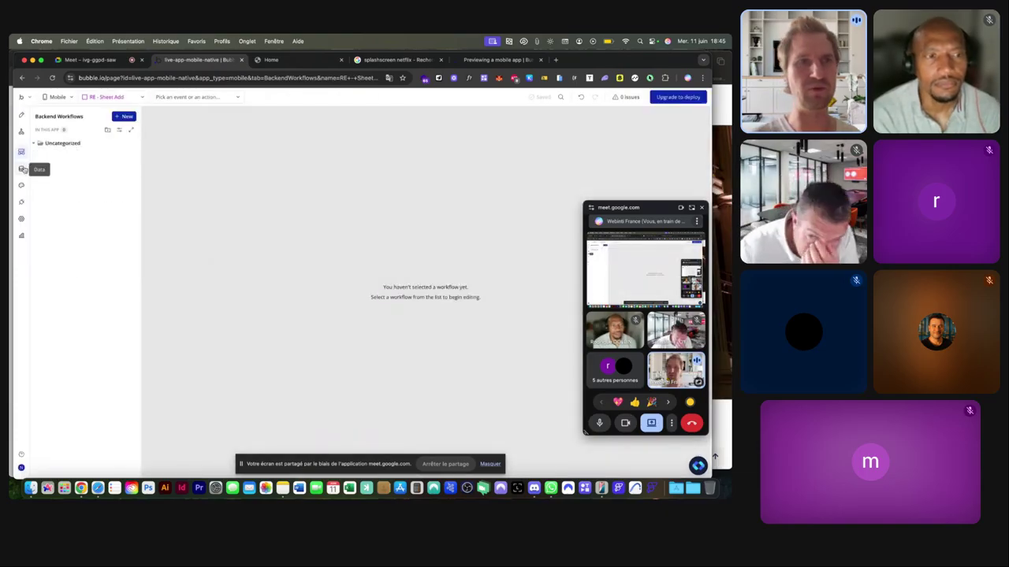
Visit App data and the UI Builder, ending on the Free plan's App plan settings.
{"action": "left_click", "coordinate": [22, 169]}
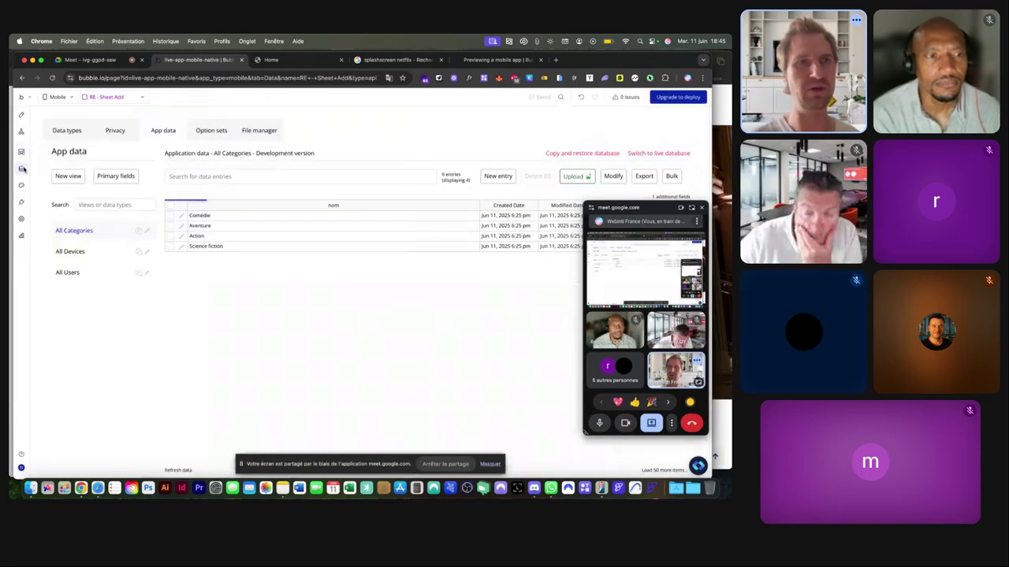
{"action": "left_click", "coordinate": [21, 115]}
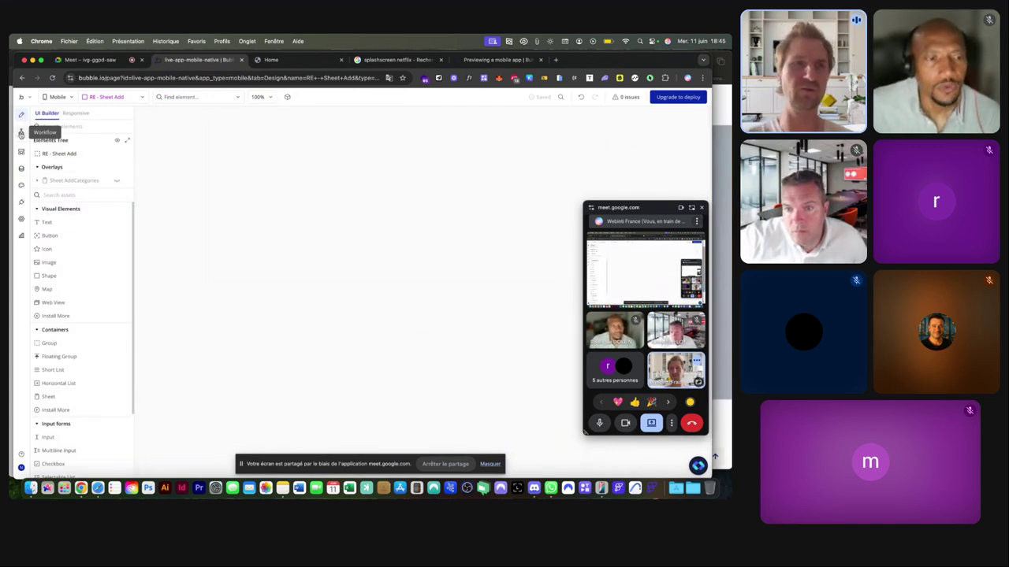
{"action": "left_click", "coordinate": [22, 222]}
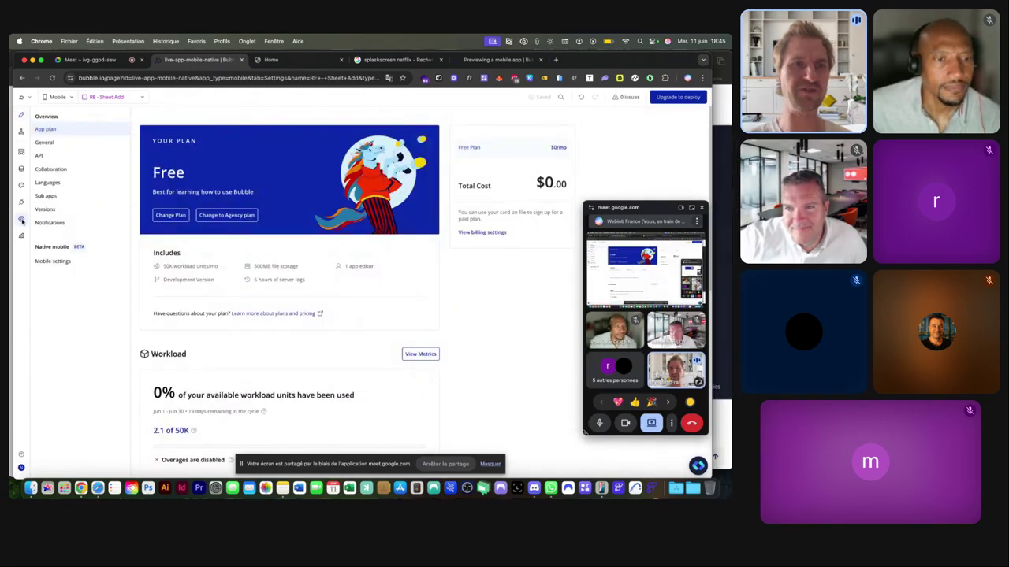
Scroll through the General, Apple and Android mobile settings, then bring Apple Notes forward.
{"action": "left_click", "coordinate": [52, 261]}
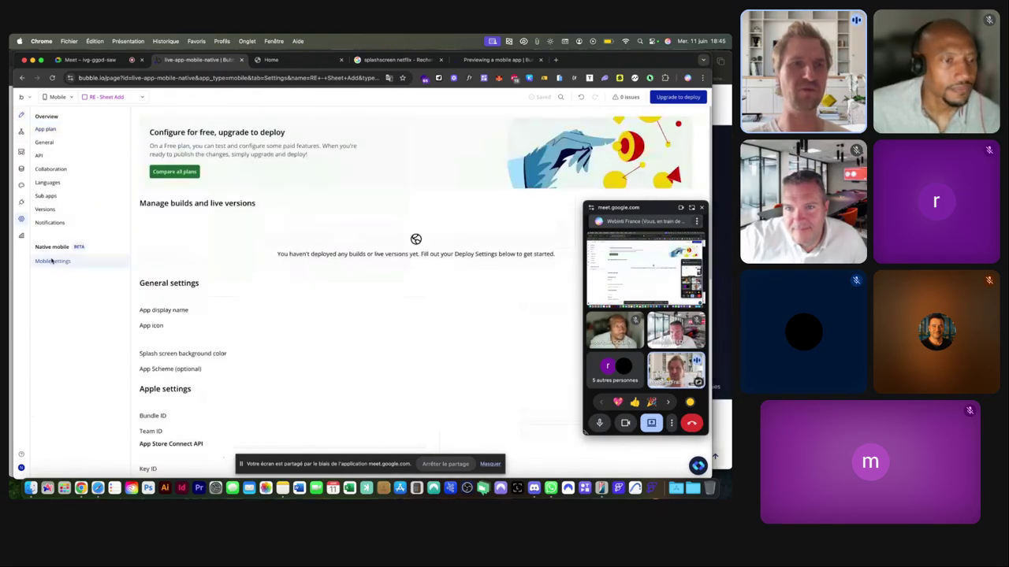
{"action": "scroll", "coordinate": [309, 225], "scroll_direction": "down", "scroll_amount": 5}
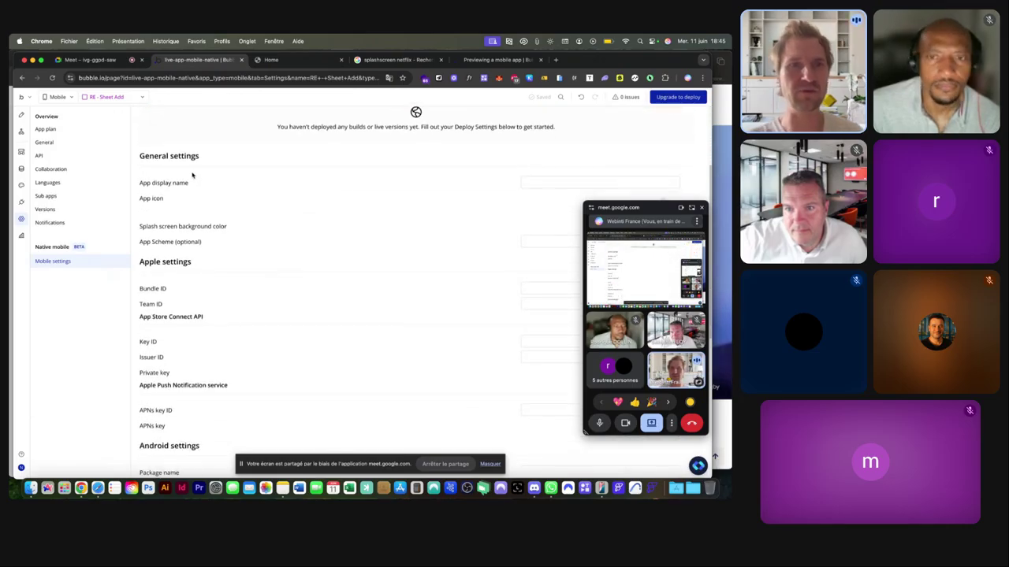
{"action": "scroll", "coordinate": [193, 177], "scroll_direction": "up", "scroll_amount": 5}
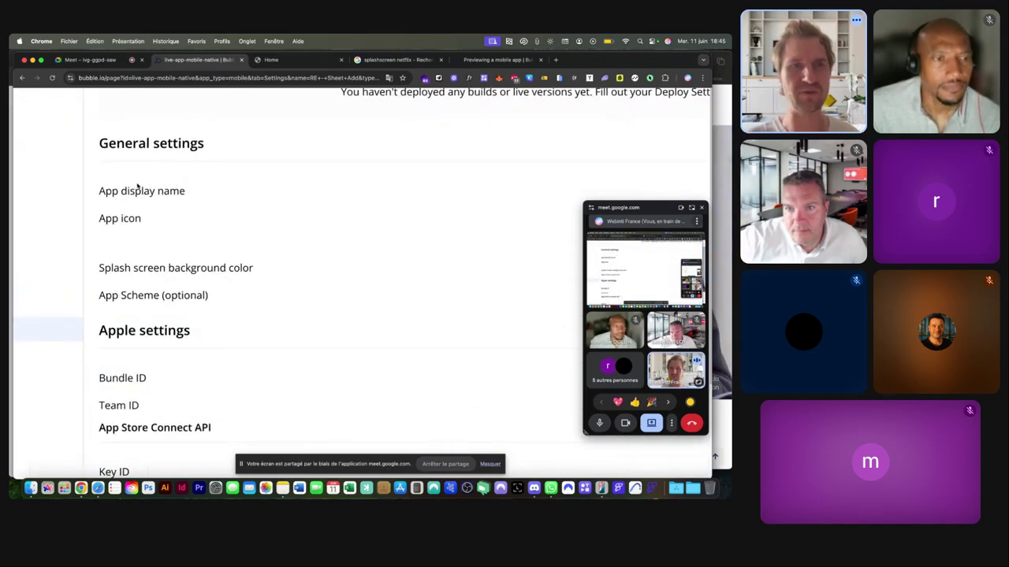
{"action": "scroll", "coordinate": [146, 219], "scroll_direction": "down", "scroll_amount": 4}
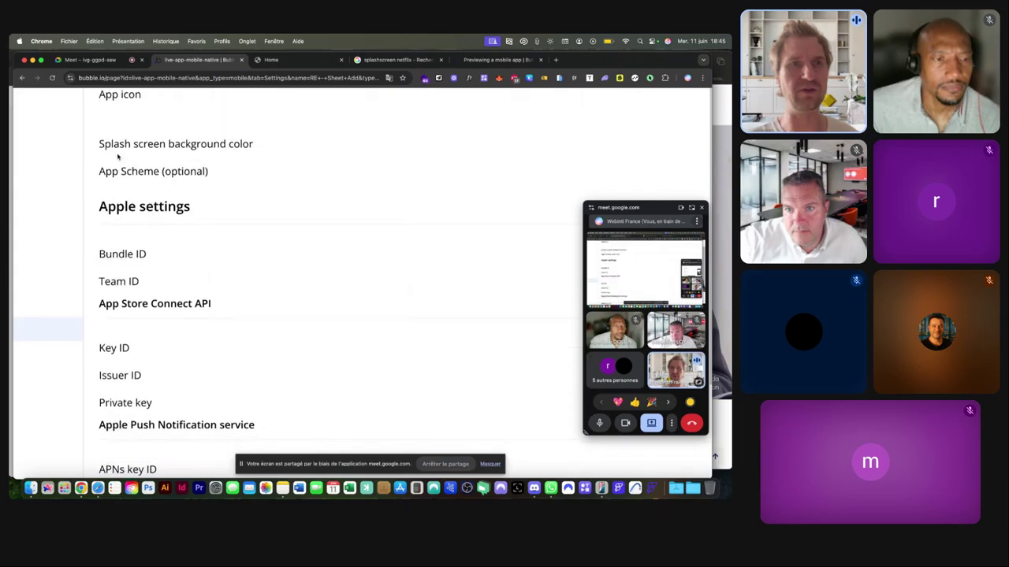
{"action": "scroll", "coordinate": [156, 153], "scroll_direction": "down", "scroll_amount": 5}
{"action": "scroll", "coordinate": [160, 190], "scroll_direction": "down", "scroll_amount": 2}
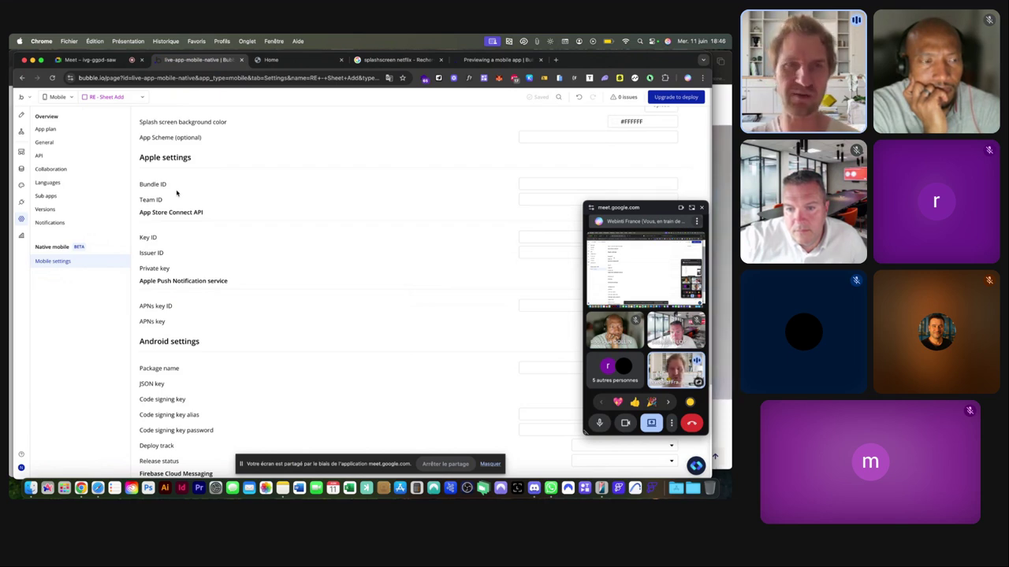
{"action": "left_click", "coordinate": [282, 488]}
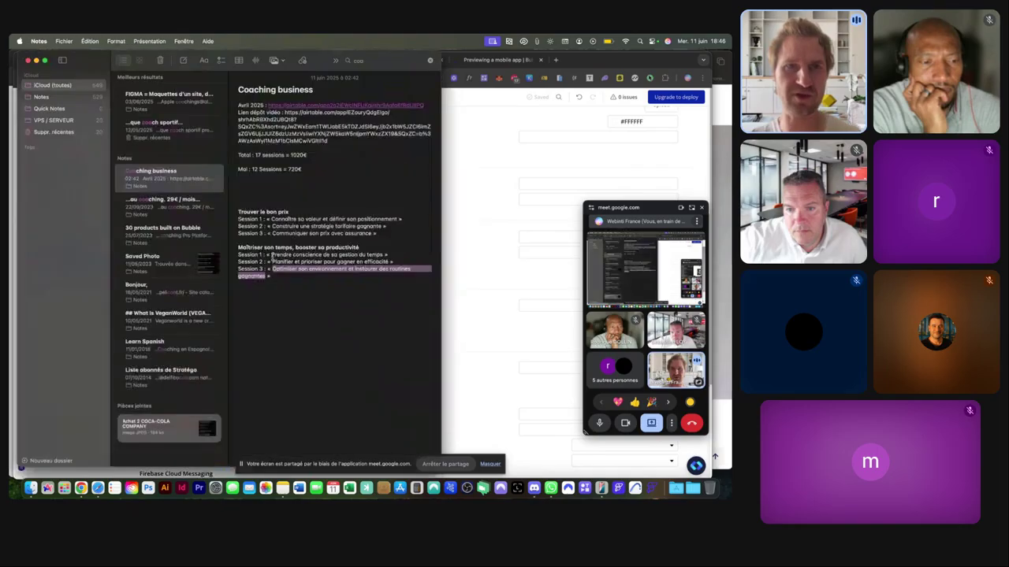
Clear the notes search and open the 'FIGMA = Maquettes d'un site' no-code comparison note.
{"action": "left_click", "coordinate": [385, 63]}
{"action": "key", "text": "BackSpace"}
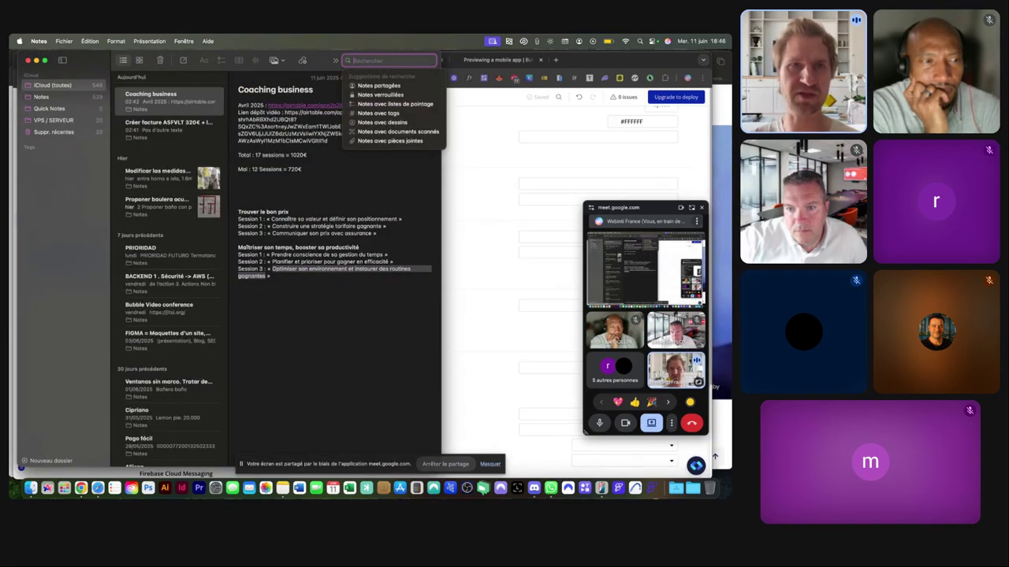
{"action": "scroll", "coordinate": [175, 125], "scroll_direction": "down", "scroll_amount": 3}
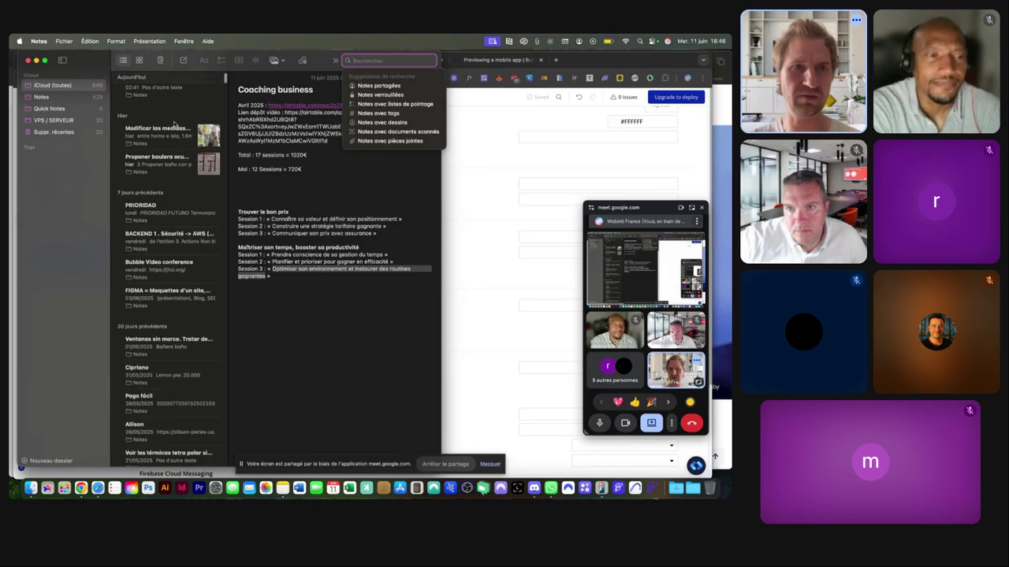
{"action": "scroll", "coordinate": [175, 124], "scroll_direction": "down", "scroll_amount": 4}
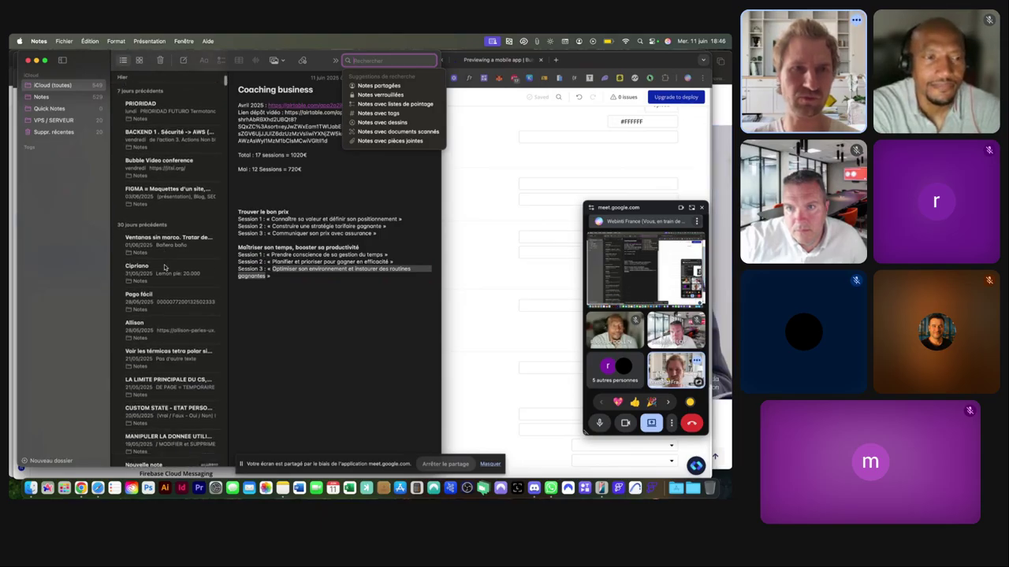
{"action": "left_click", "coordinate": [160, 162]}
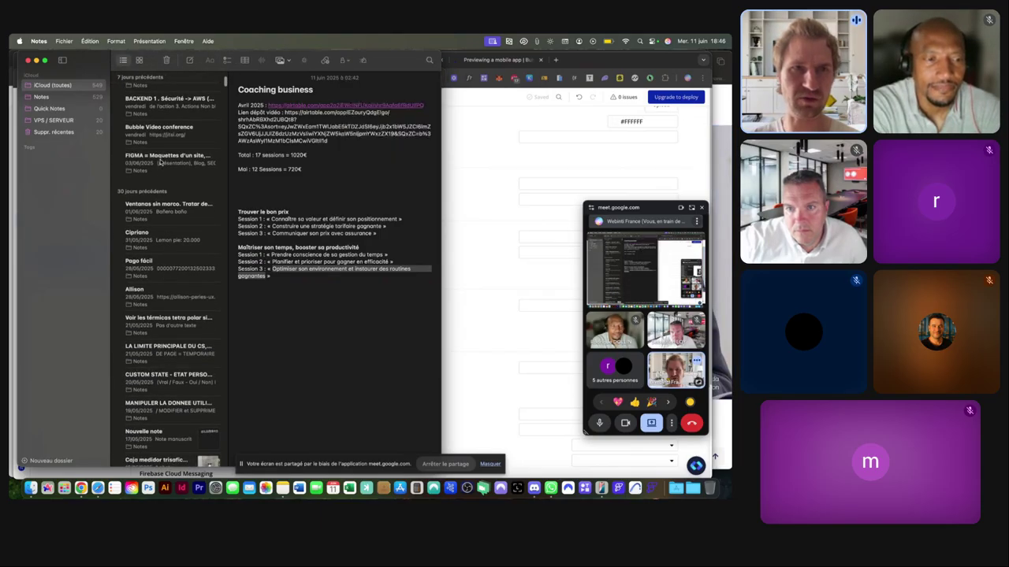
{"action": "scroll", "coordinate": [289, 335], "scroll_direction": "down", "scroll_amount": 2}
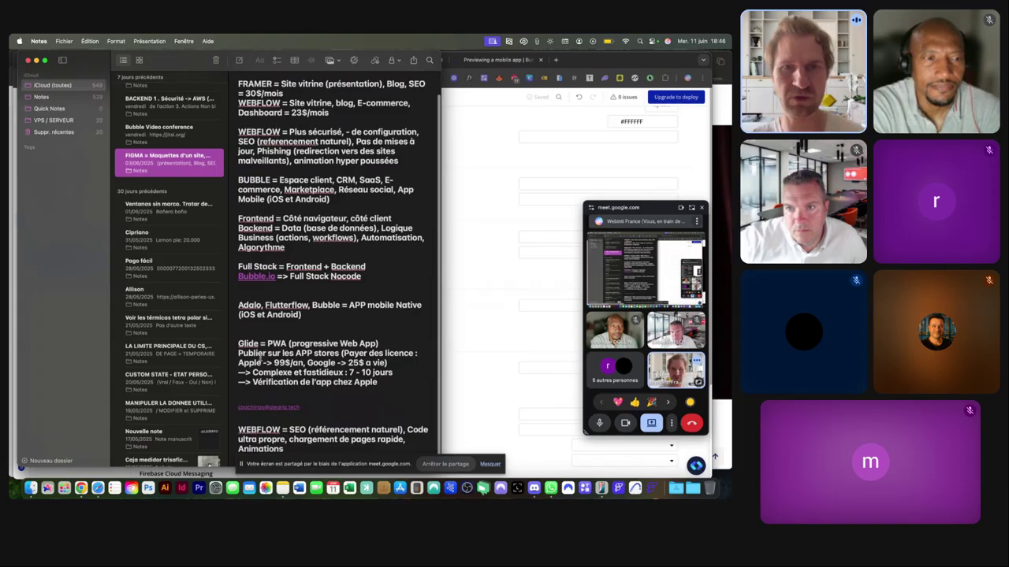
{"action": "double_click", "coordinate": [249, 363]}
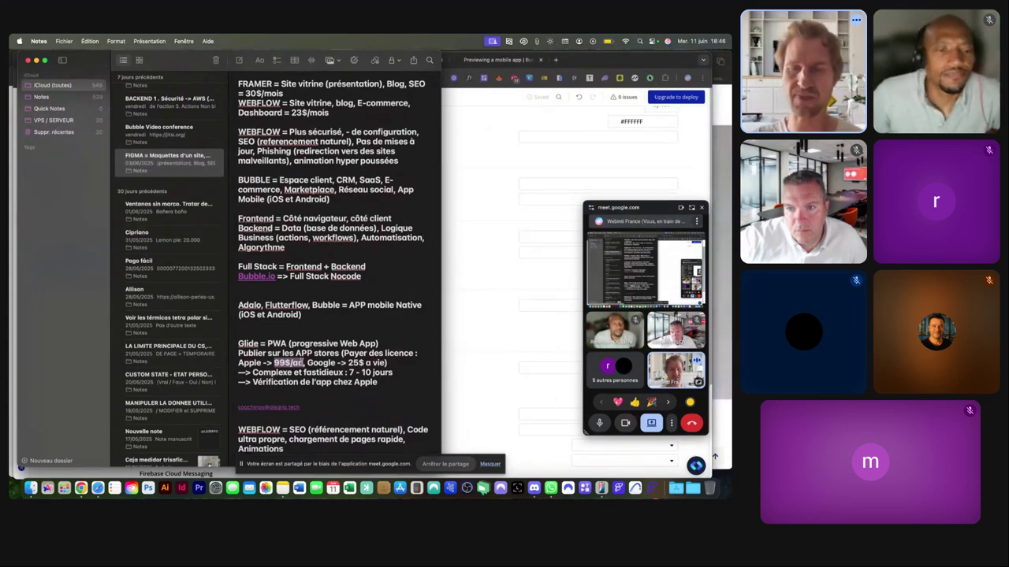
{"action": "double_click", "coordinate": [353, 364]}
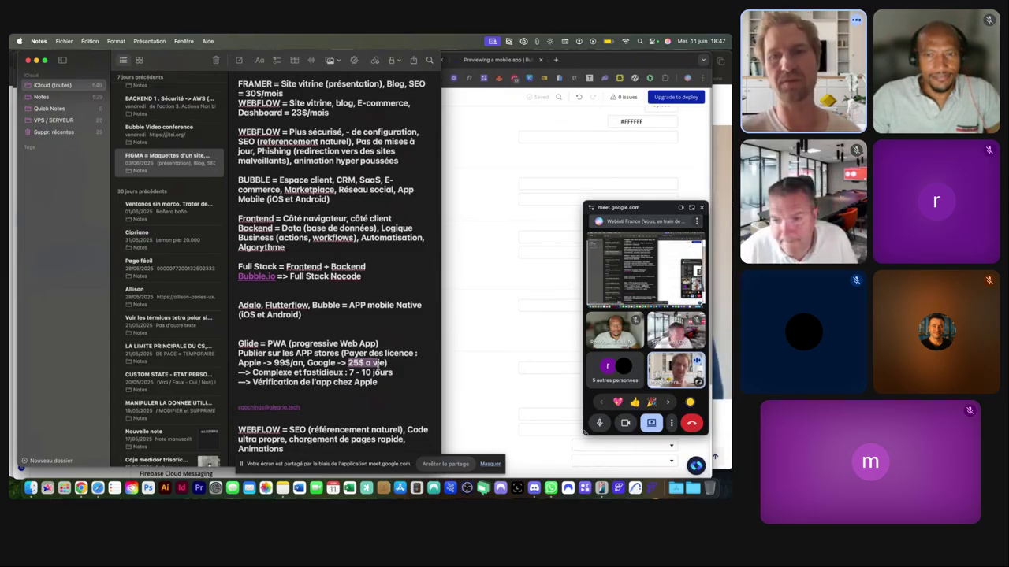
{"action": "left_click_drag", "start_coordinate": [253, 371], "coordinate": [382, 373]}
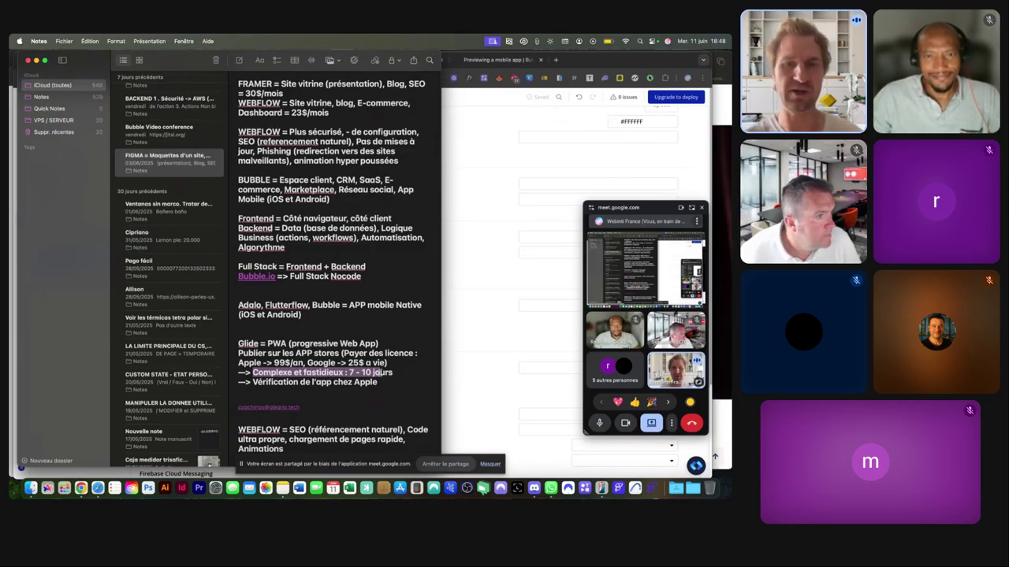
Search 'developer' in a new tab and open the Apple Developer enrollment page.
{"action": "left_click", "coordinate": [490, 269]}
{"action": "key", "text": "super+t"}
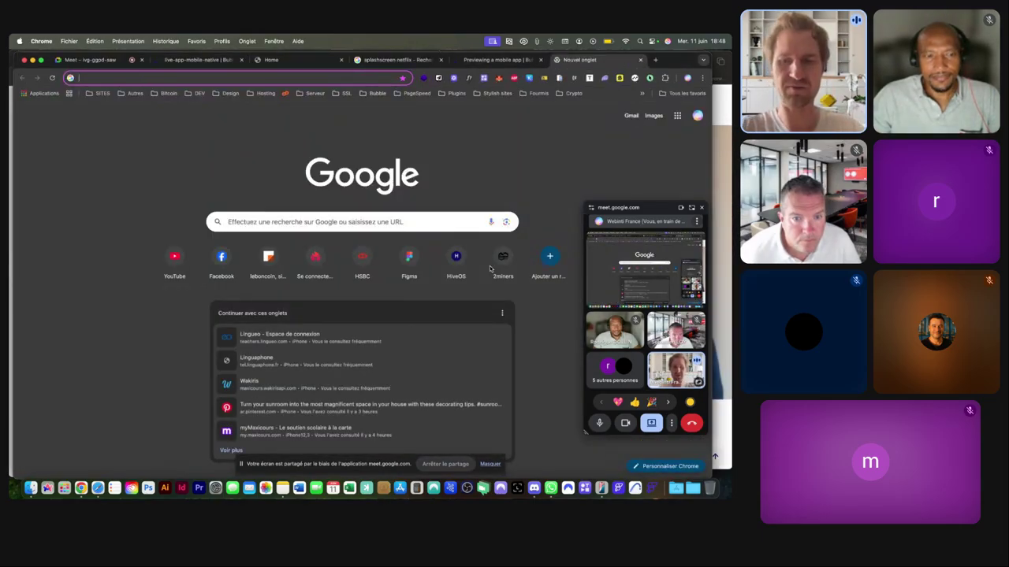
{"action": "type", "text": "developer"}
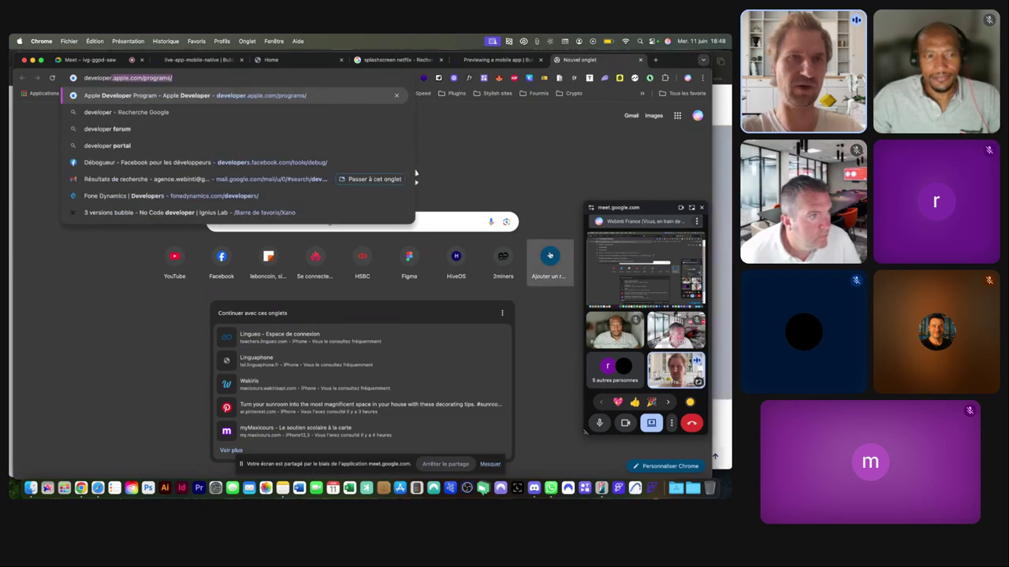
{"action": "key", "text": "Return"}
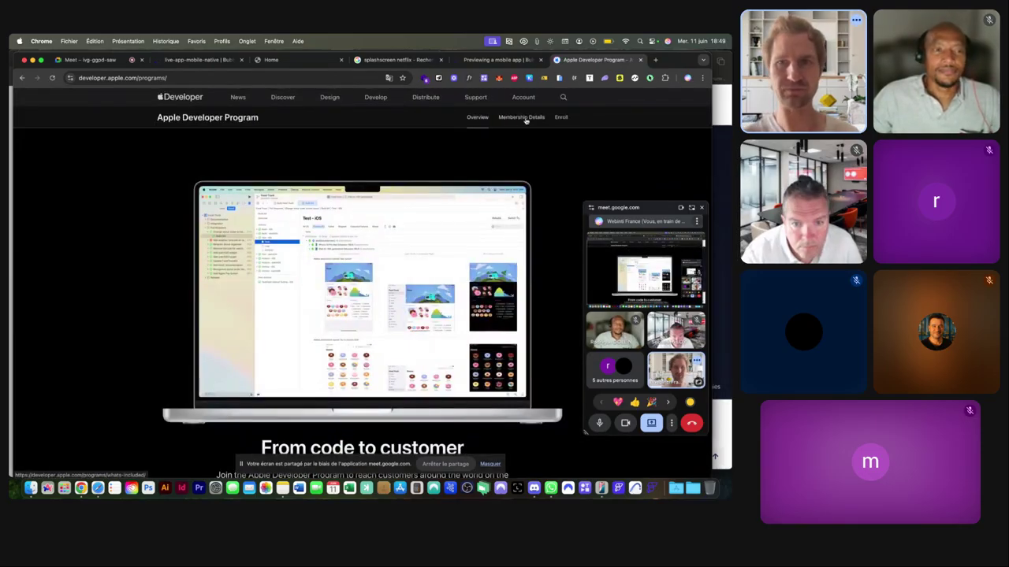
{"action": "left_click", "coordinate": [557, 120]}
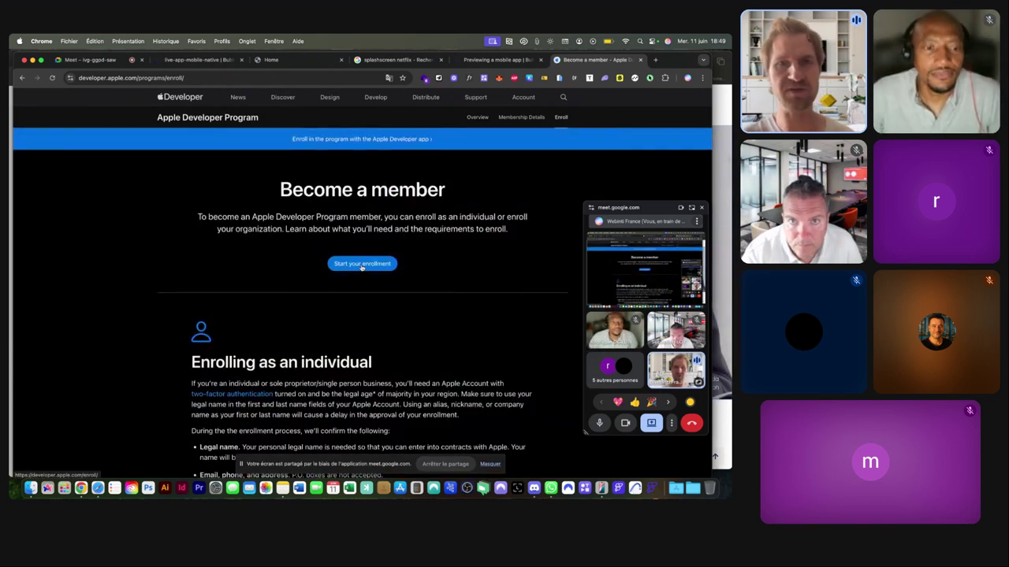
Review the individual and organisation enrollment requirements, then return to the Meet call.
{"action": "left_click", "coordinate": [362, 264]}
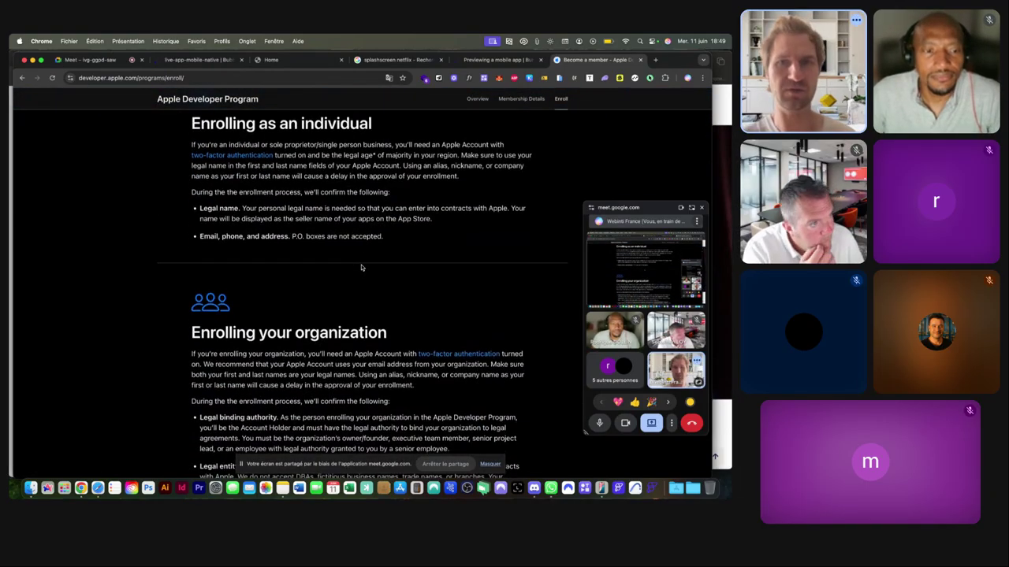
{"action": "scroll", "coordinate": [361, 268], "scroll_direction": "down", "scroll_amount": 2}
{"action": "scroll", "coordinate": [362, 268], "scroll_direction": "up", "scroll_amount": 6}
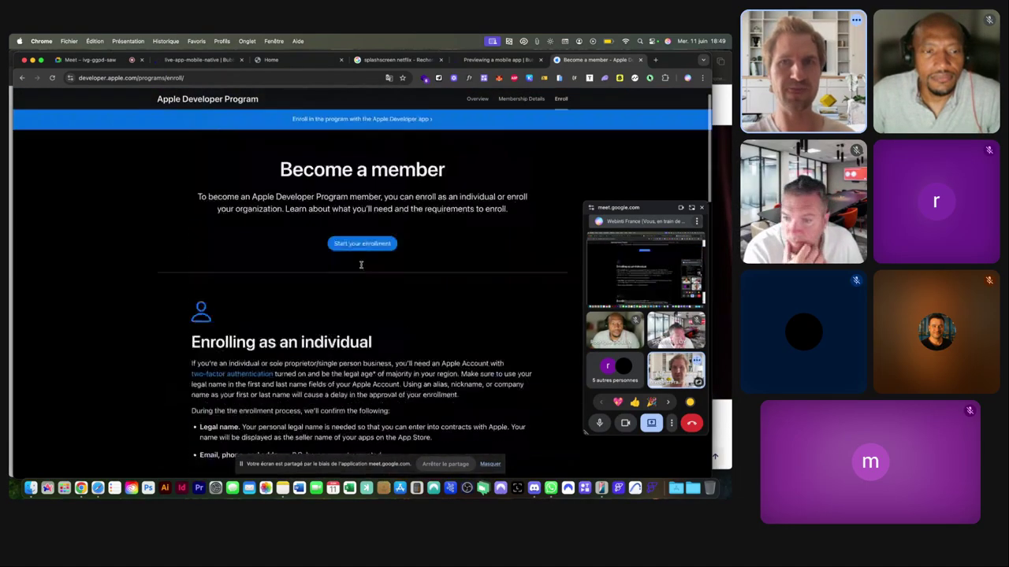
{"action": "left_click", "coordinate": [230, 78]}
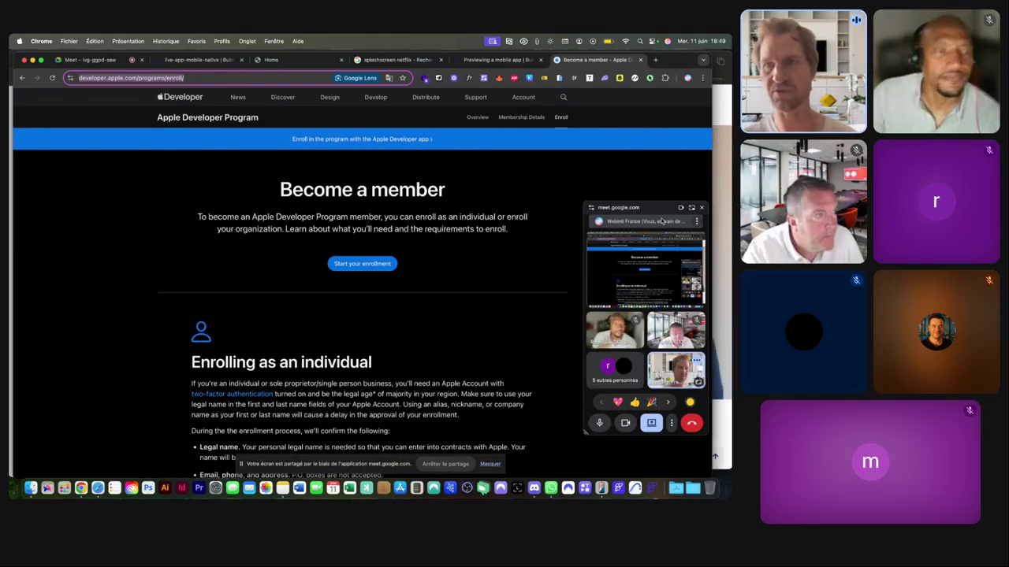
{"action": "left_click", "coordinate": [691, 208]}
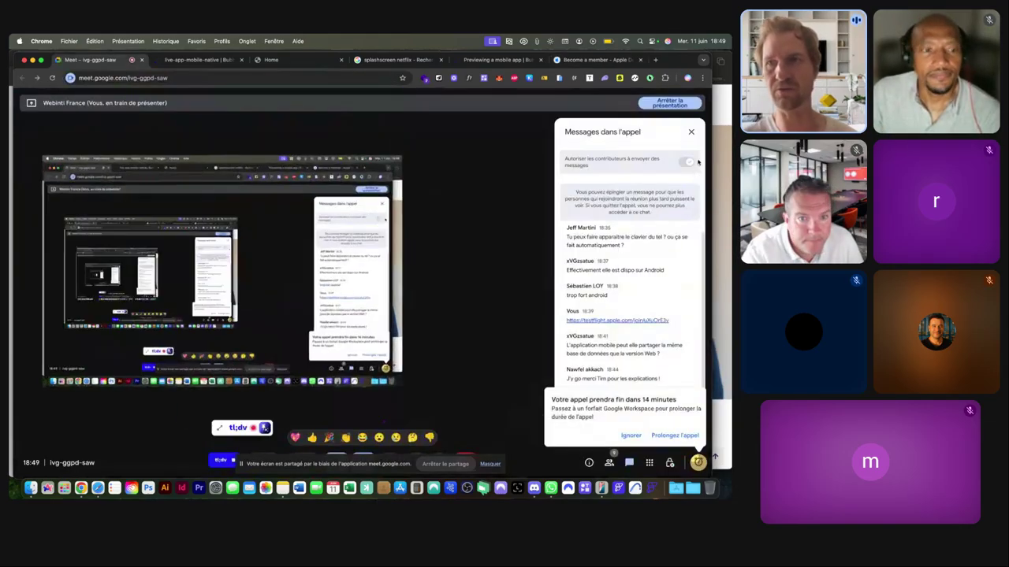
Dismiss the call-ending warning and check the participants list of 9 contributors.
{"action": "left_click", "coordinate": [642, 436]}
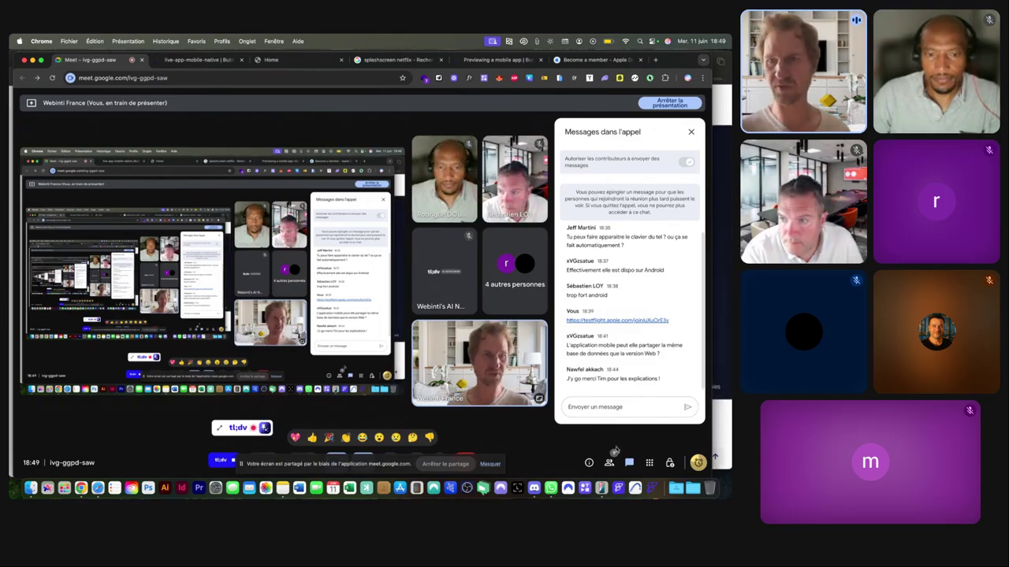
{"action": "left_click", "coordinate": [609, 463]}
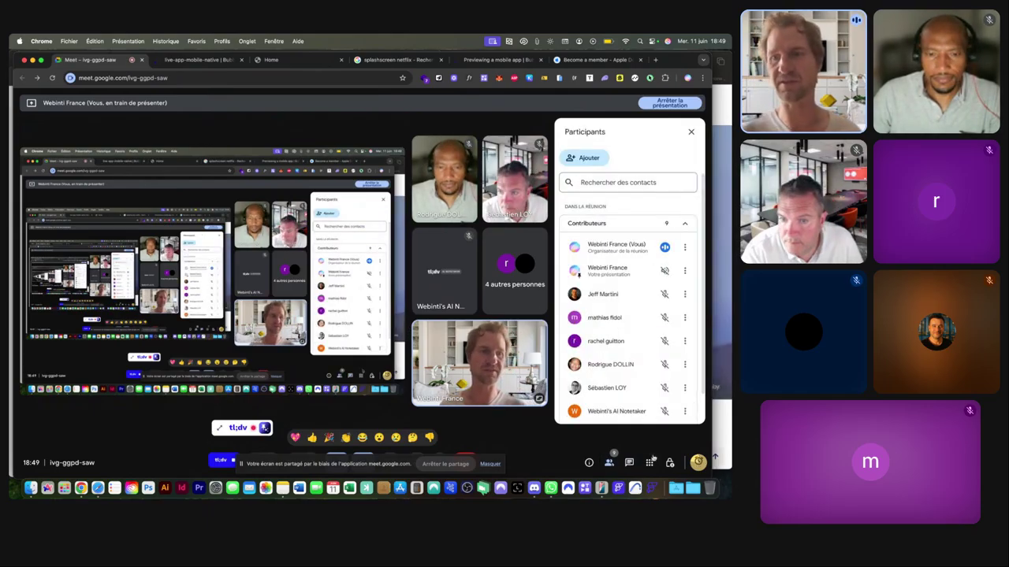
{"action": "left_click", "coordinate": [690, 131]}
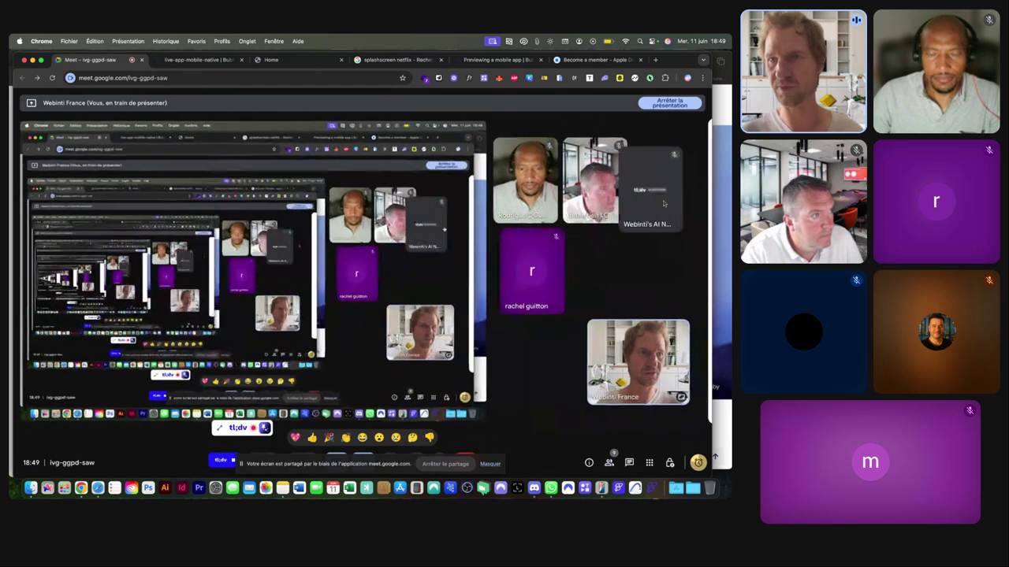
{"action": "left_click", "coordinate": [609, 463]}
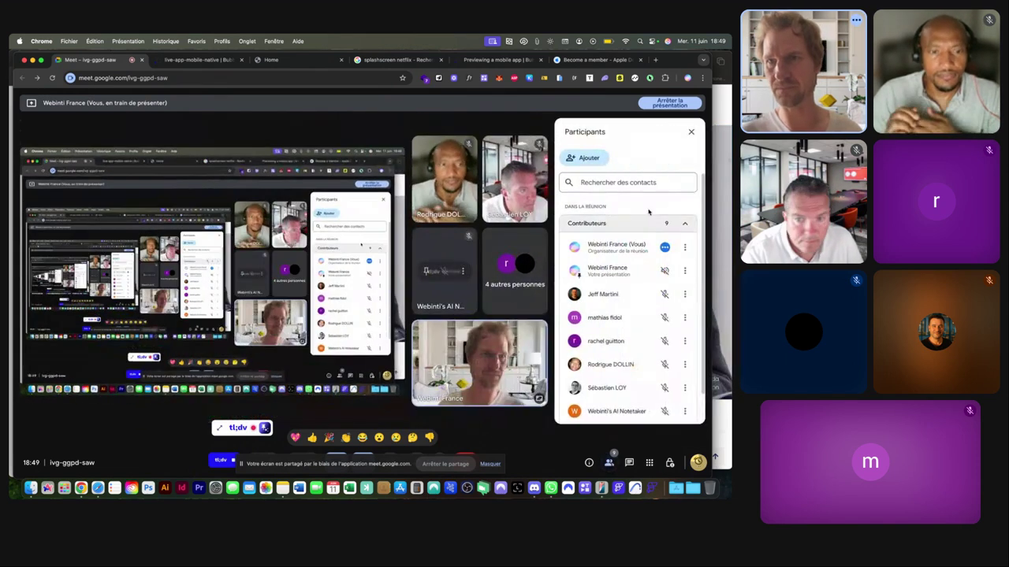
{"action": "scroll", "coordinate": [632, 279], "scroll_direction": "down", "scroll_amount": 2}
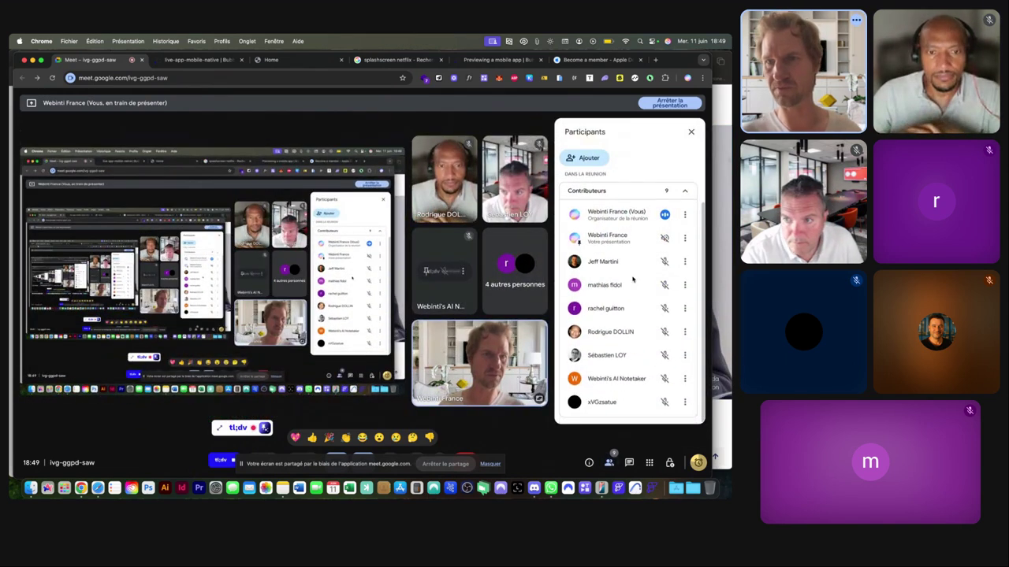
{"action": "scroll", "coordinate": [632, 279], "scroll_direction": "up", "scroll_amount": 2}
Flip between the call chat and participants, then head back to the Bubble editor.
{"action": "left_click", "coordinate": [629, 463]}
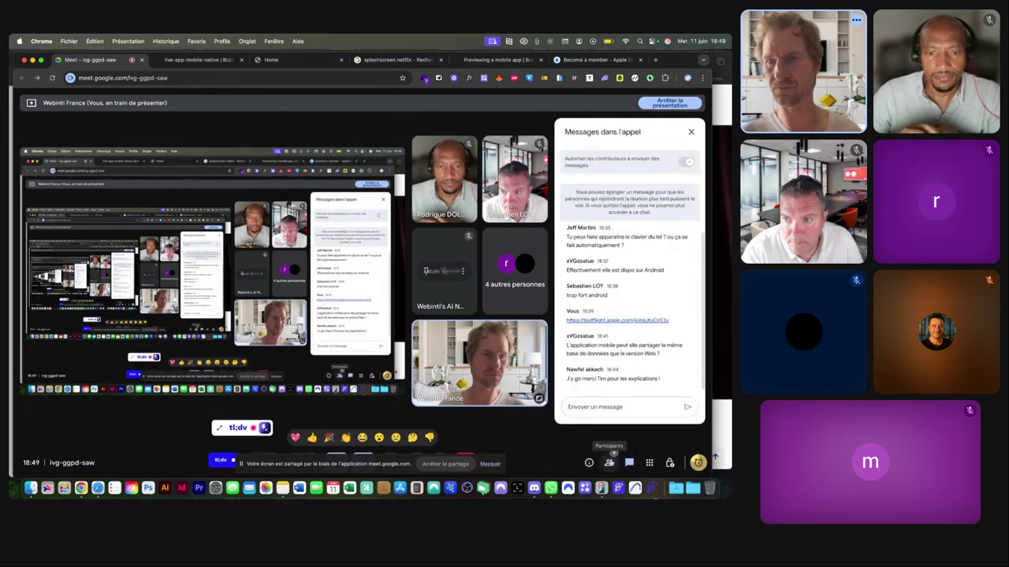
{"action": "left_click", "coordinate": [609, 463]}
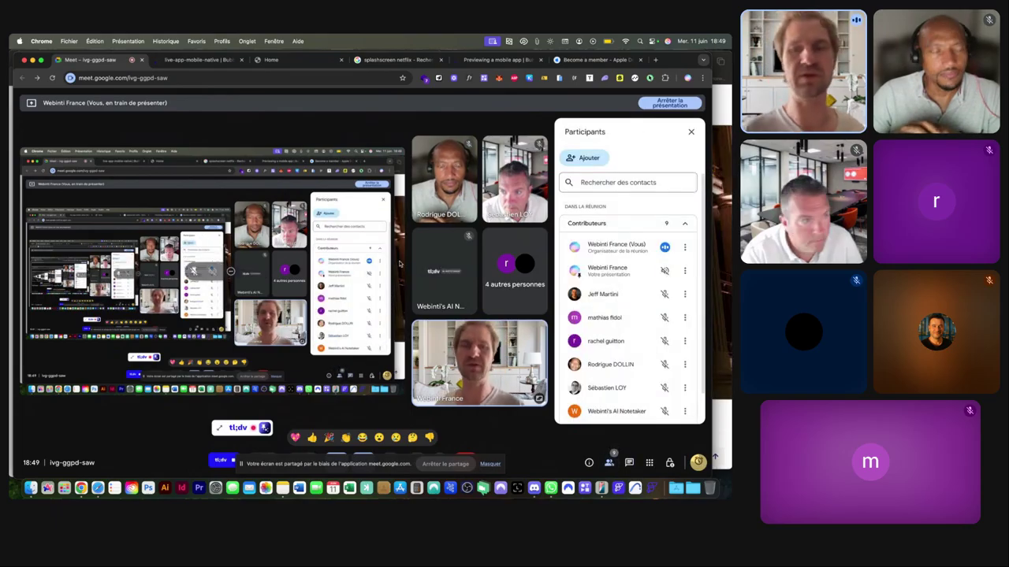
{"action": "left_click", "coordinate": [193, 60]}
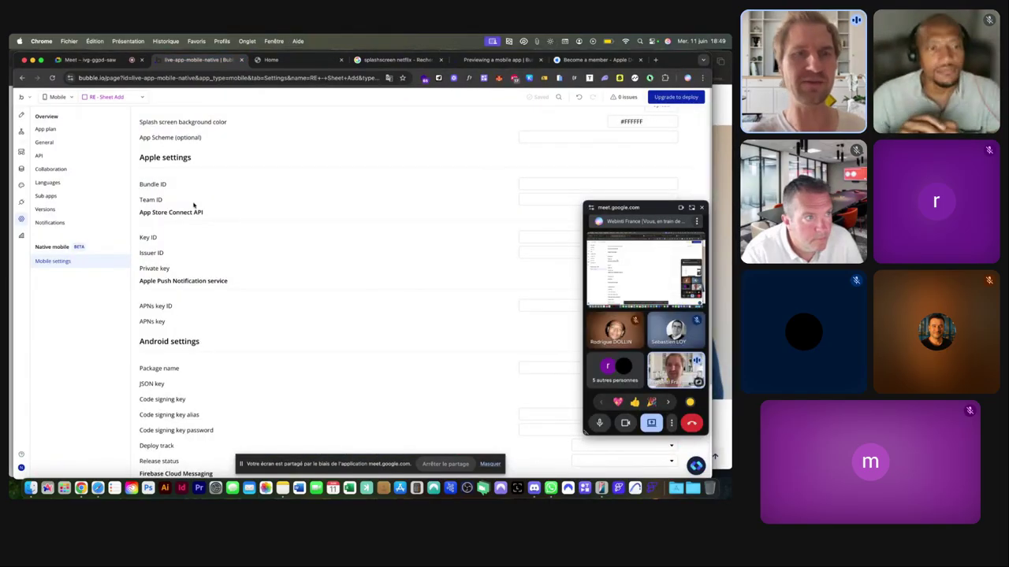
Focus the Team ID and Issuer ID fields in the Mobile settings.
{"action": "scroll", "coordinate": [194, 186], "scroll_direction": "down", "scroll_amount": 1}
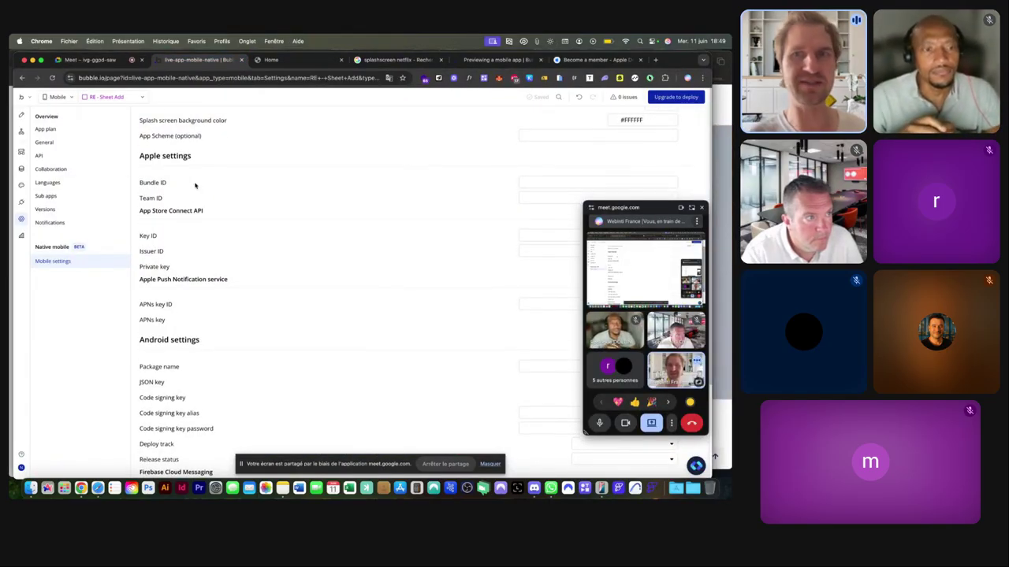
{"action": "left_click", "coordinate": [523, 198]}
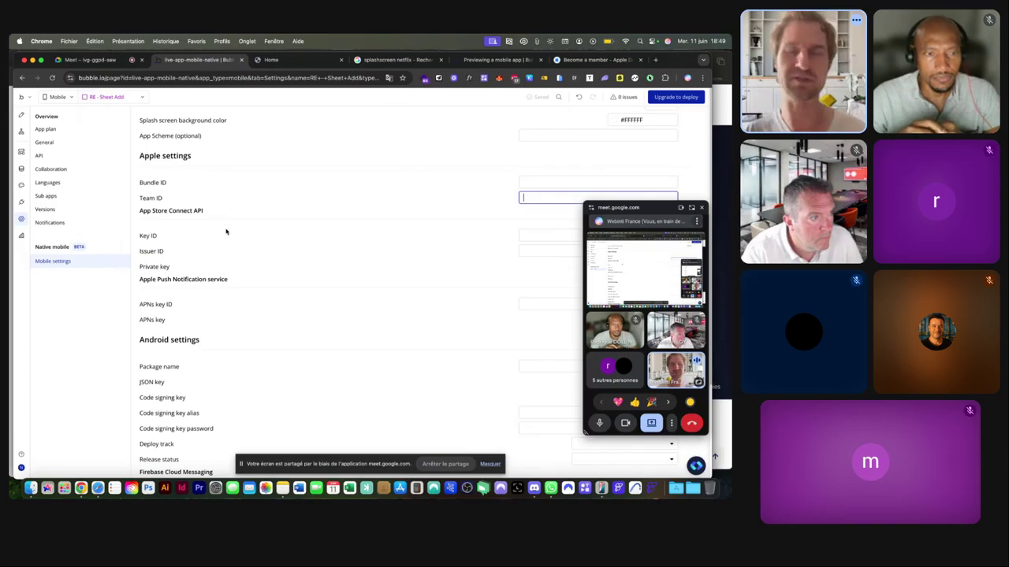
{"action": "scroll", "coordinate": [472, 221], "scroll_direction": "down", "scroll_amount": 1}
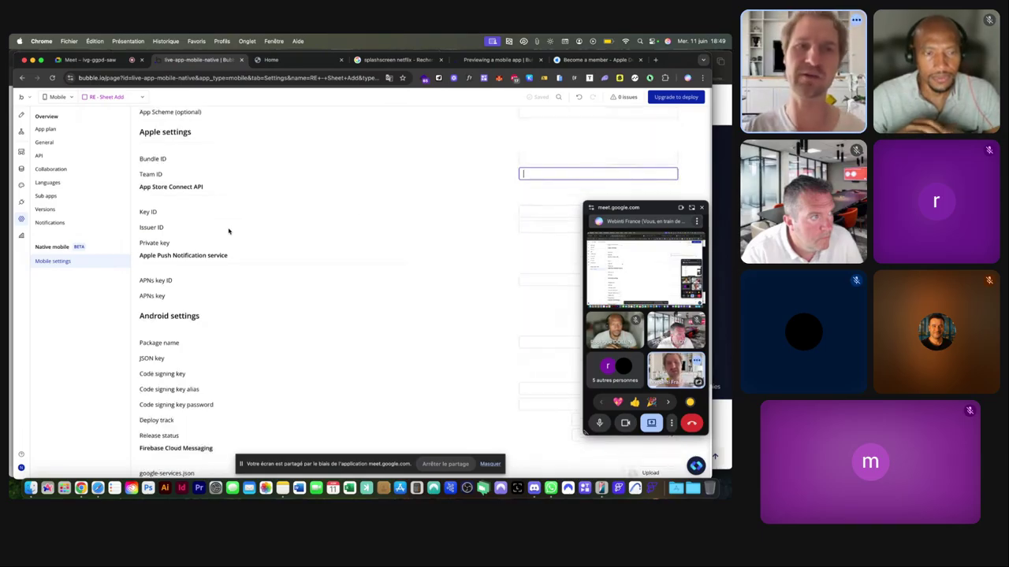
{"action": "left_click", "coordinate": [544, 212]}
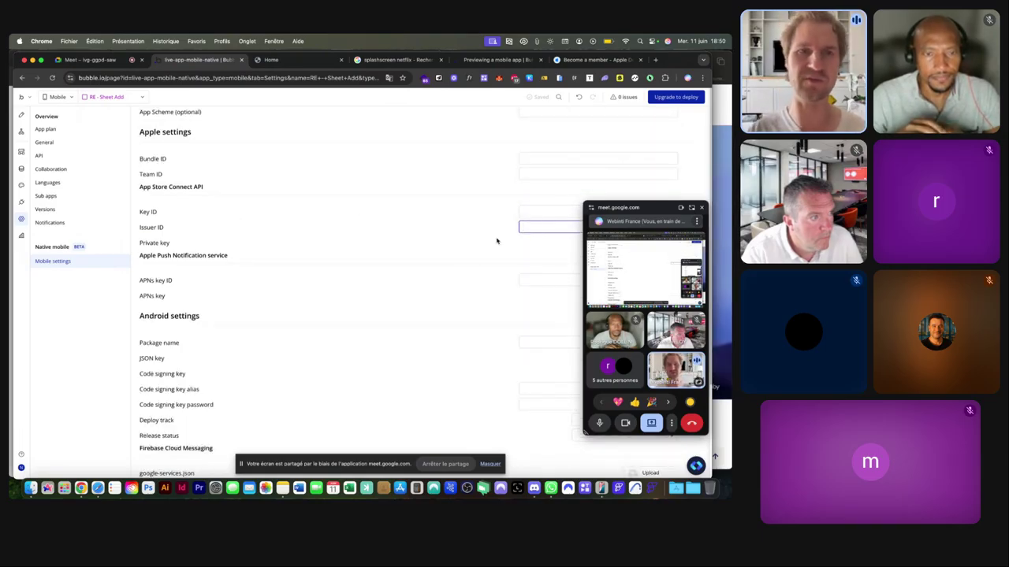
Add a new supported language entry and browse its base language choices.
{"action": "scroll", "coordinate": [487, 187], "scroll_direction": "down", "scroll_amount": 1}
{"action": "scroll", "coordinate": [408, 228], "scroll_direction": "down", "scroll_amount": 5}
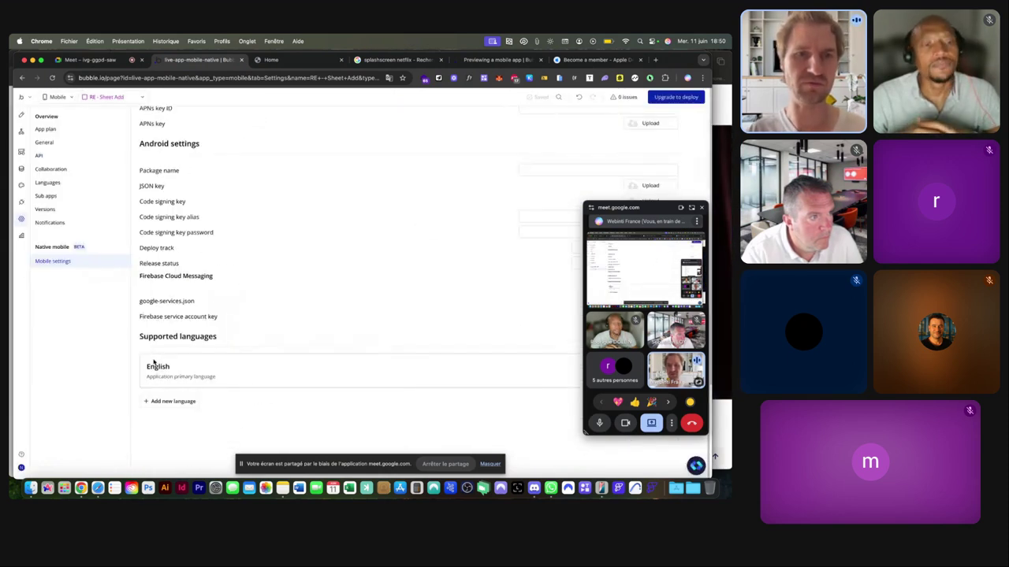
{"action": "left_click", "coordinate": [163, 402]}
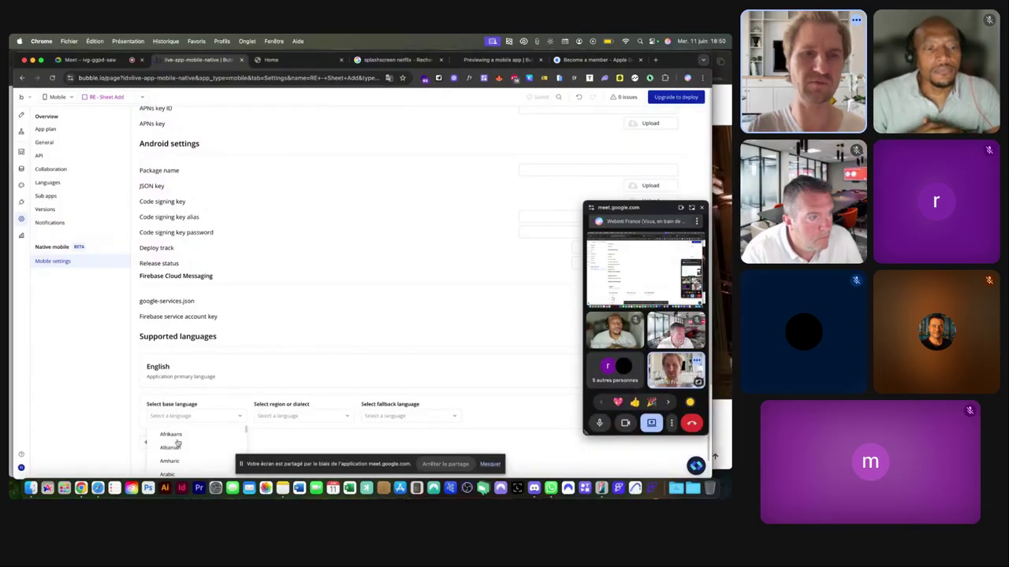
{"action": "scroll", "coordinate": [179, 459], "scroll_direction": "down", "scroll_amount": 3}
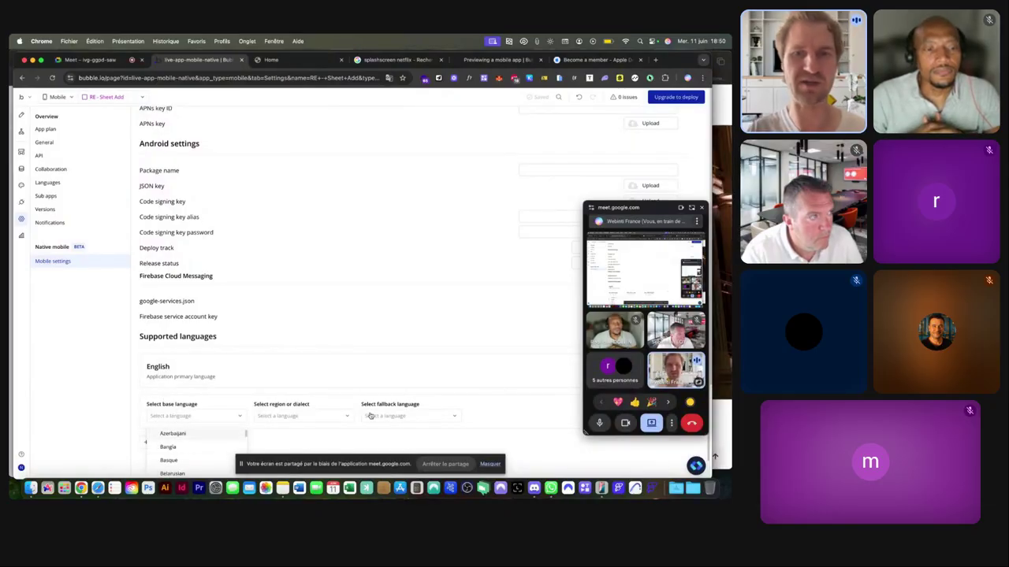
{"action": "scroll", "coordinate": [356, 291], "scroll_direction": "up", "scroll_amount": 6}
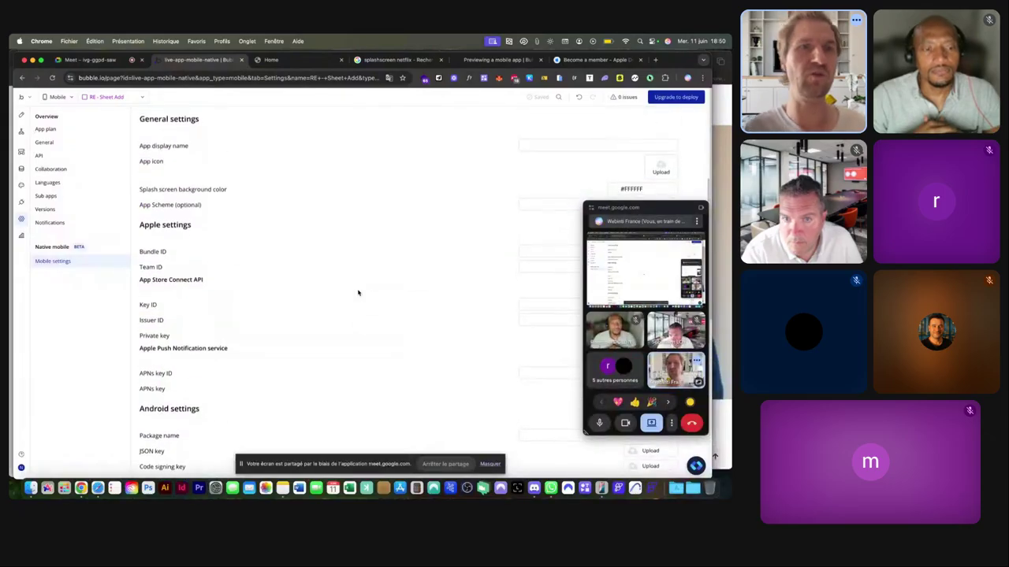
{"action": "scroll", "coordinate": [358, 293], "scroll_direction": "up", "scroll_amount": 3}
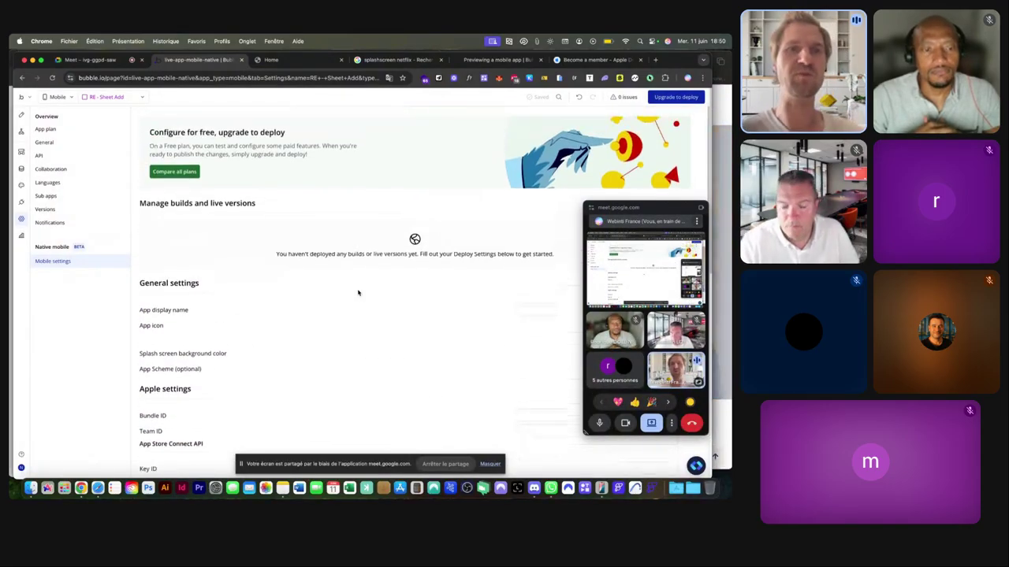
Dismiss the Upgrade to deploy prompt and compare the Free, Starter, Growth and Team plans.
{"action": "left_click", "coordinate": [664, 97]}
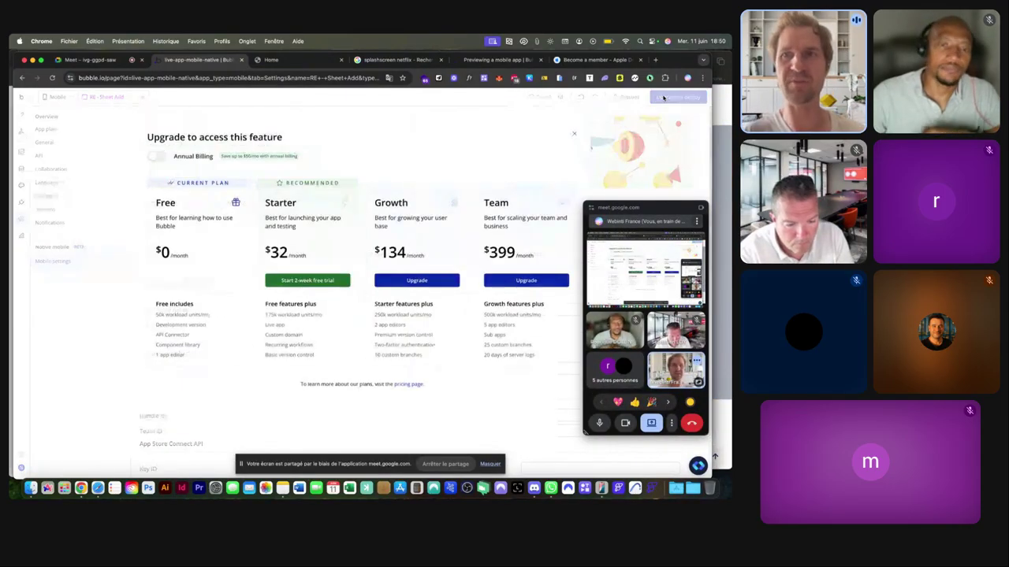
{"action": "left_click", "coordinate": [574, 135]}
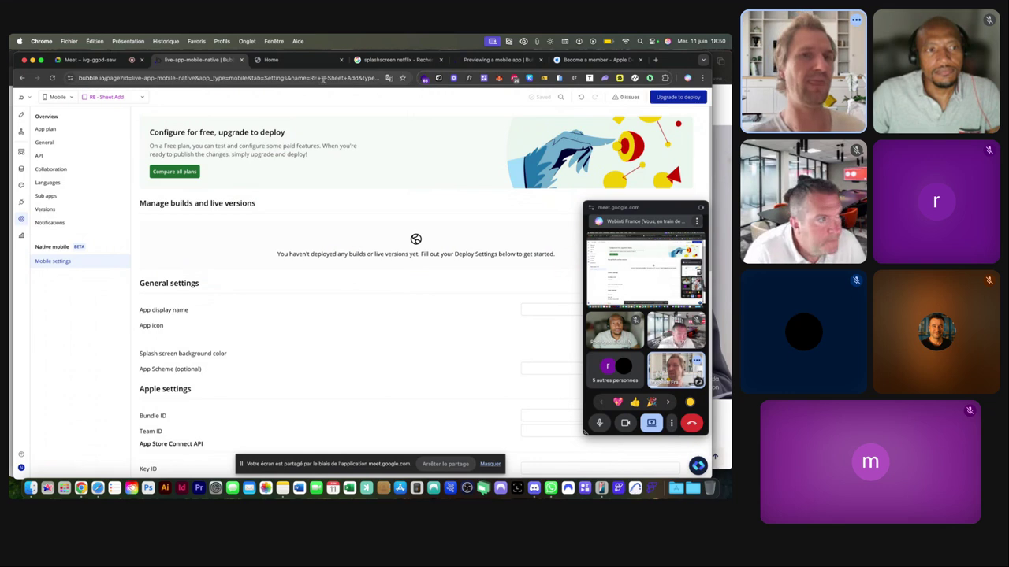
{"action": "left_click", "coordinate": [182, 178]}
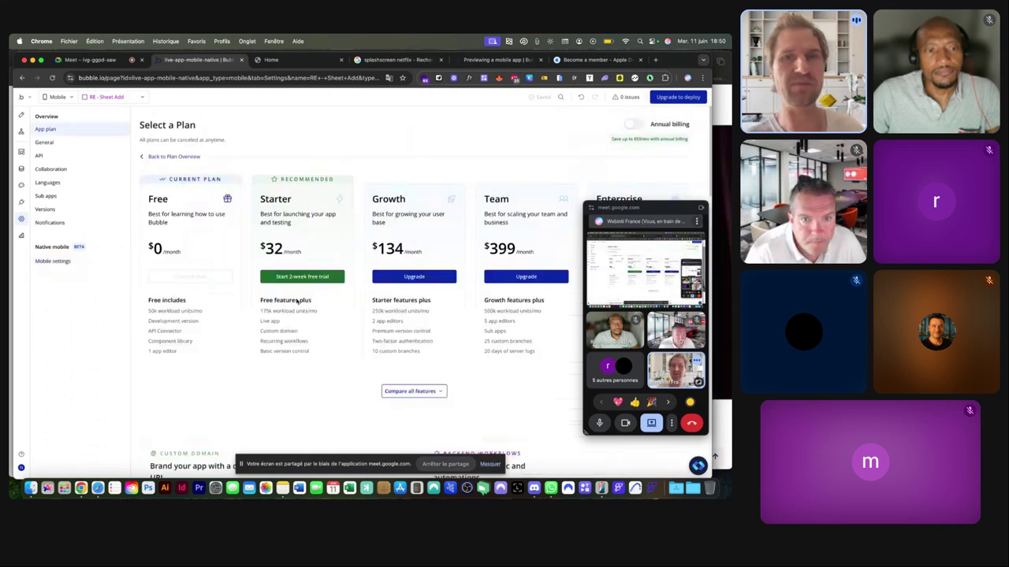
{"action": "scroll", "coordinate": [284, 254], "scroll_direction": "down", "scroll_amount": 3}
{"action": "scroll", "coordinate": [284, 254], "scroll_direction": "up", "scroll_amount": 3}
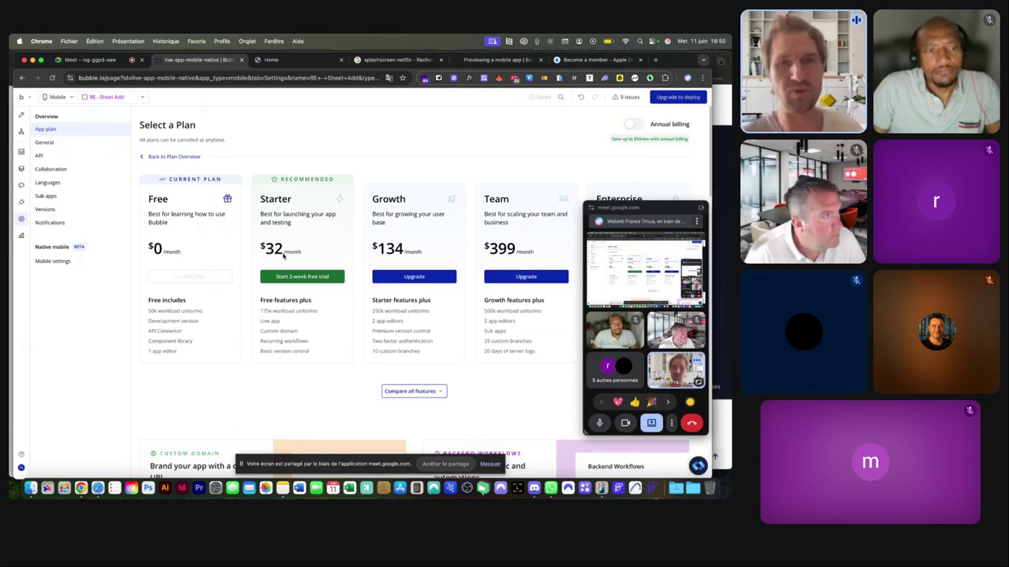
Pass through the Data and Workflow sections, then select the RE - Sheet Add element in Design.
{"action": "left_click", "coordinate": [21, 169]}
{"action": "left_click", "coordinate": [22, 143]}
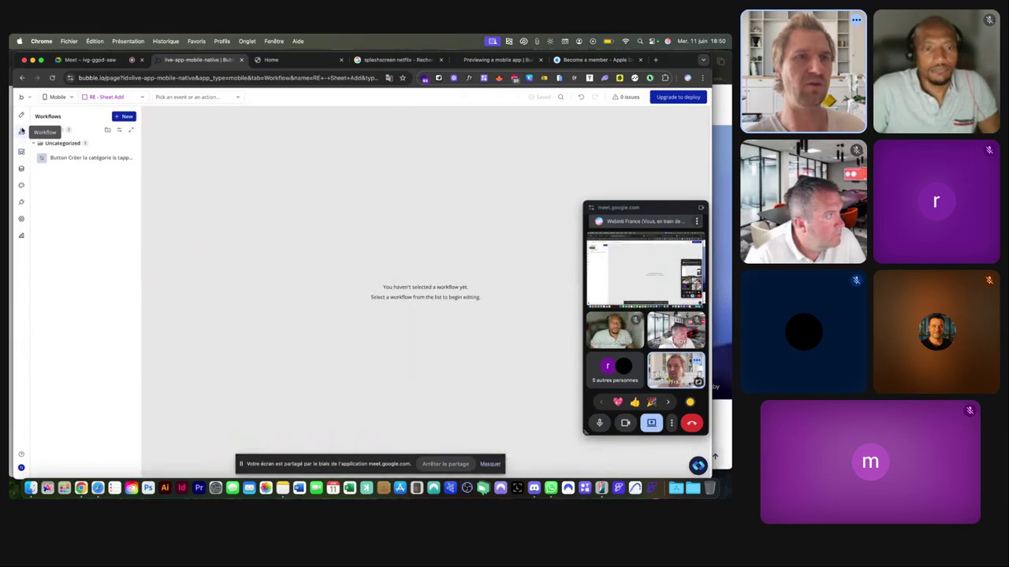
{"action": "left_click", "coordinate": [21, 115]}
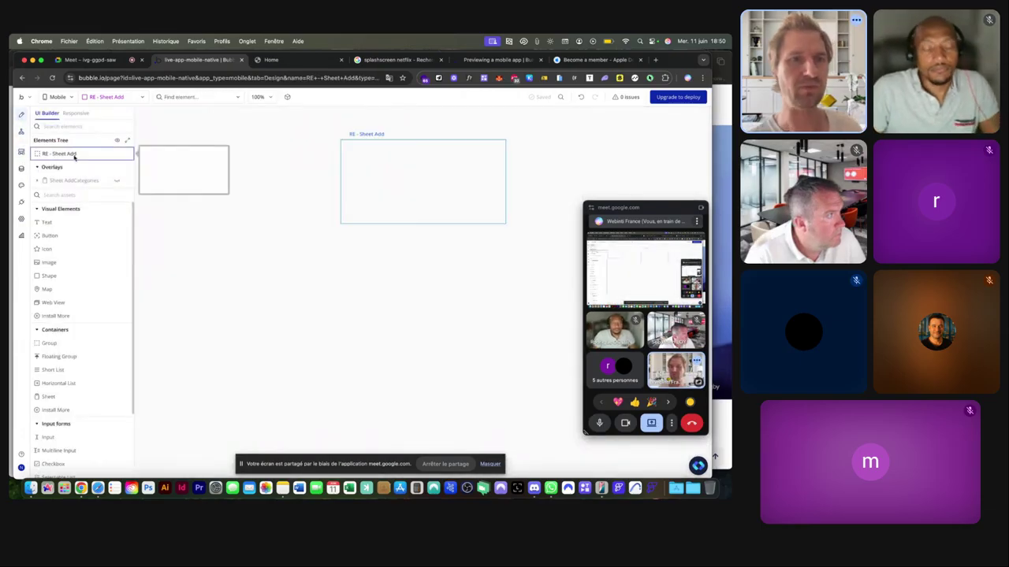
{"action": "scroll", "coordinate": [75, 260], "scroll_direction": "down", "scroll_amount": 3}
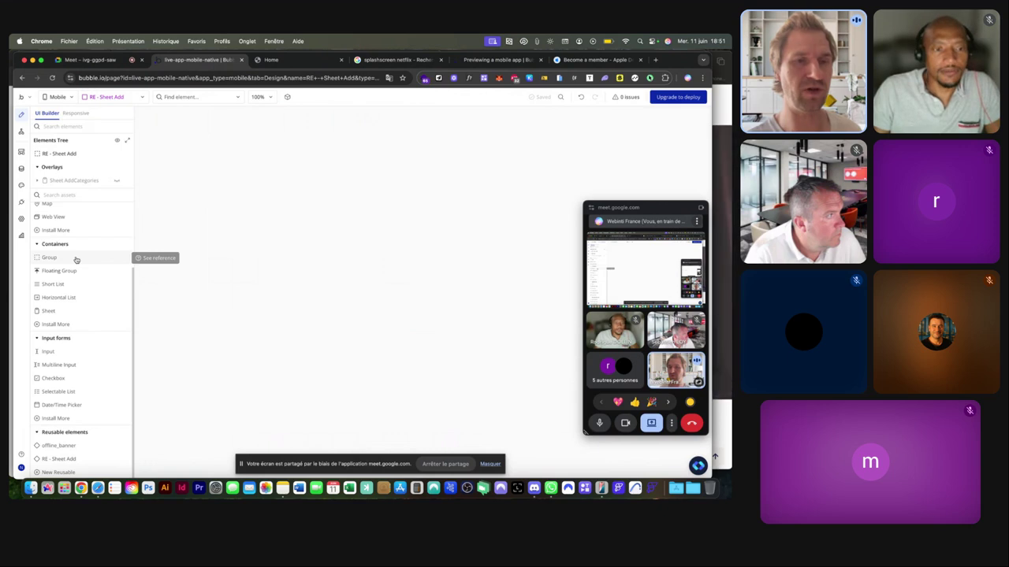
{"action": "left_click", "coordinate": [76, 259]}
{"action": "left_click_drag", "start_coordinate": [340, 141], "coordinate": [506, 225]}
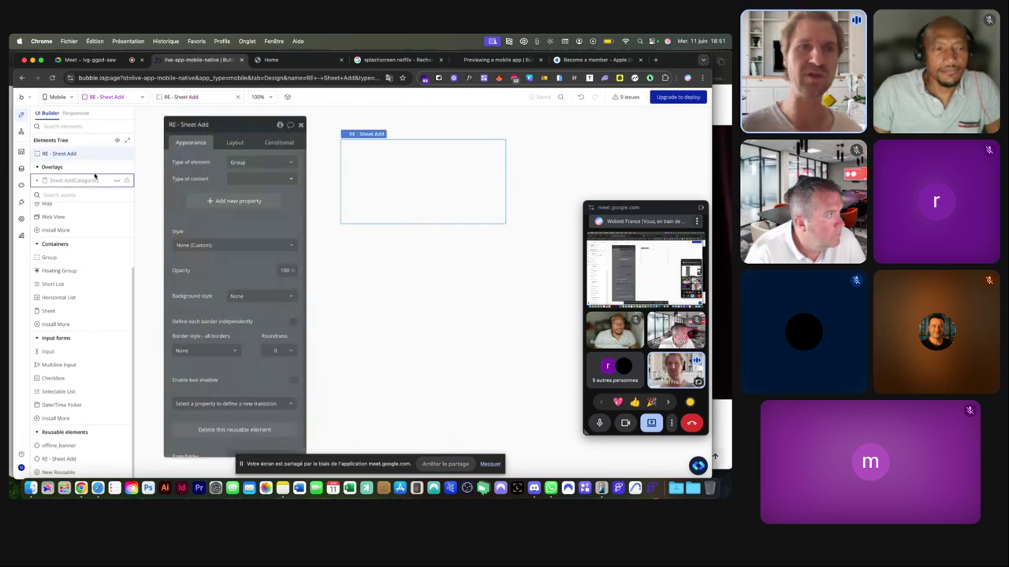
Switch to the Home view from the App Manager and clear the element selection.
{"action": "left_click", "coordinate": [97, 99]}
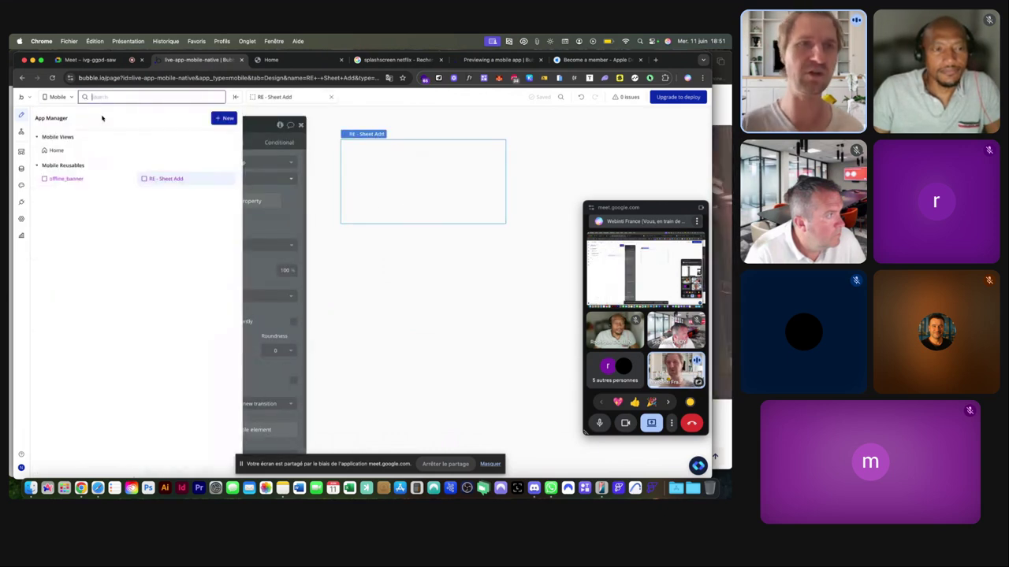
{"action": "left_click", "coordinate": [56, 151]}
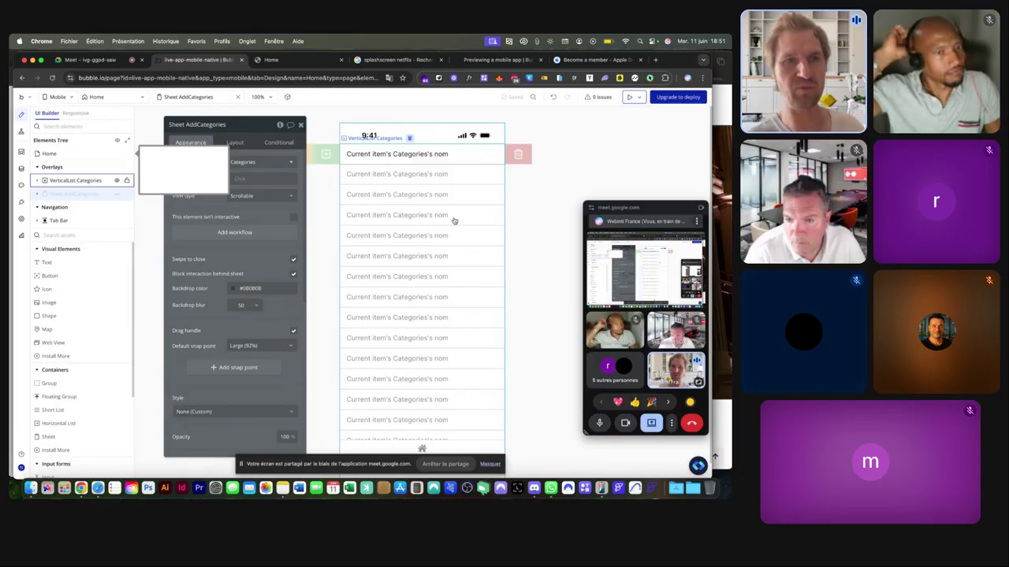
{"action": "key", "text": "Escape"}
{"action": "scroll", "coordinate": [100, 284], "scroll_direction": "down", "scroll_amount": 1}
Install the Youtube Videos plugin from the mobile-only plugin list.
{"action": "left_click", "coordinate": [21, 202]}
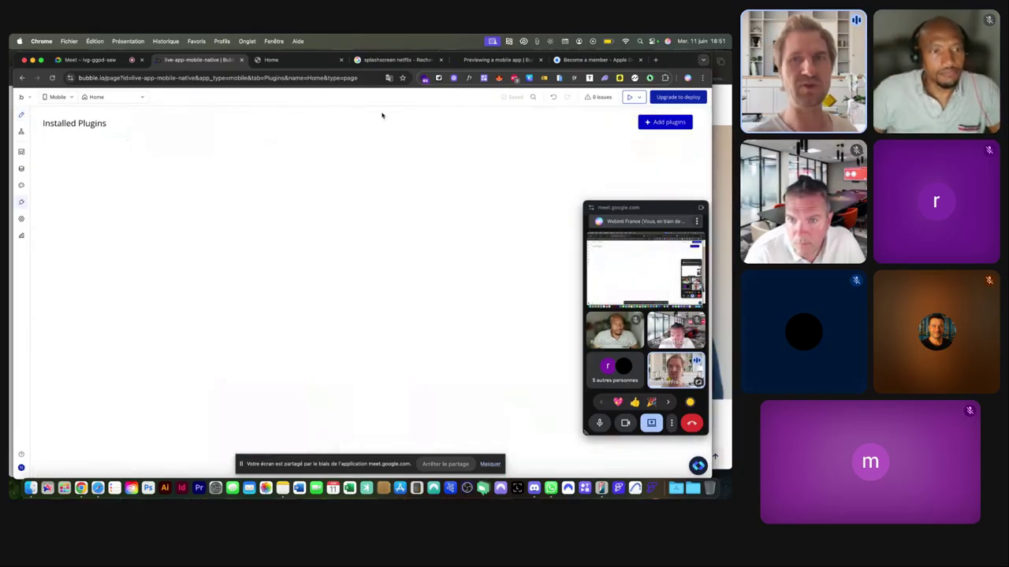
{"action": "left_click", "coordinate": [664, 122]}
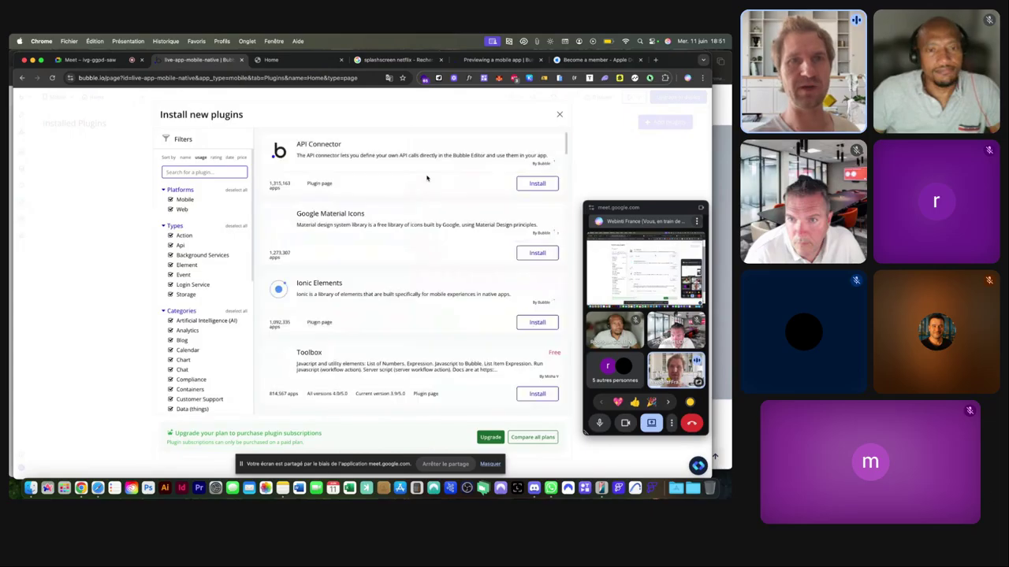
{"action": "left_click", "coordinate": [180, 210]}
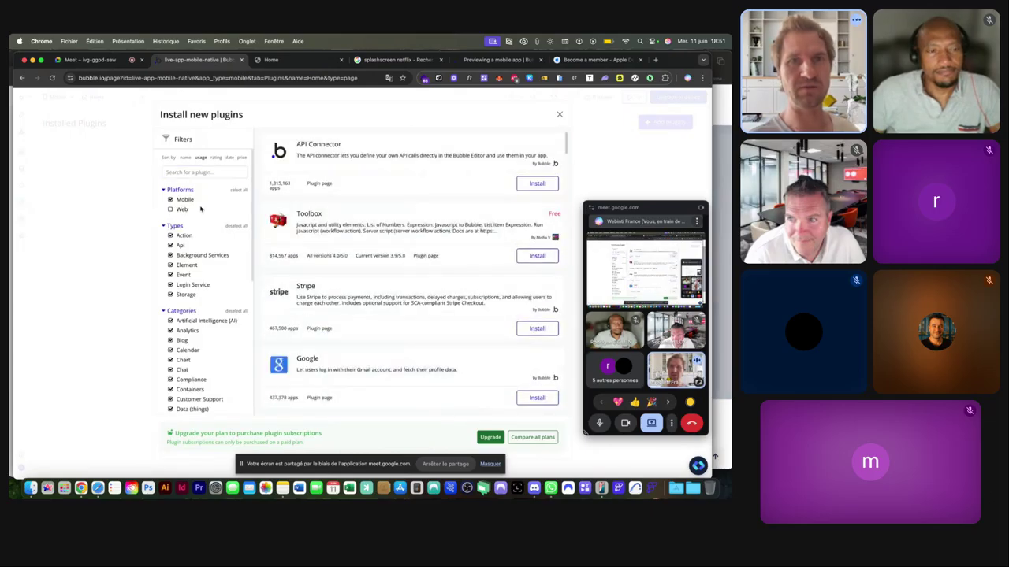
{"action": "scroll", "coordinate": [389, 198], "scroll_direction": "down", "scroll_amount": 2}
{"action": "scroll", "coordinate": [388, 198], "scroll_direction": "down", "scroll_amount": 5}
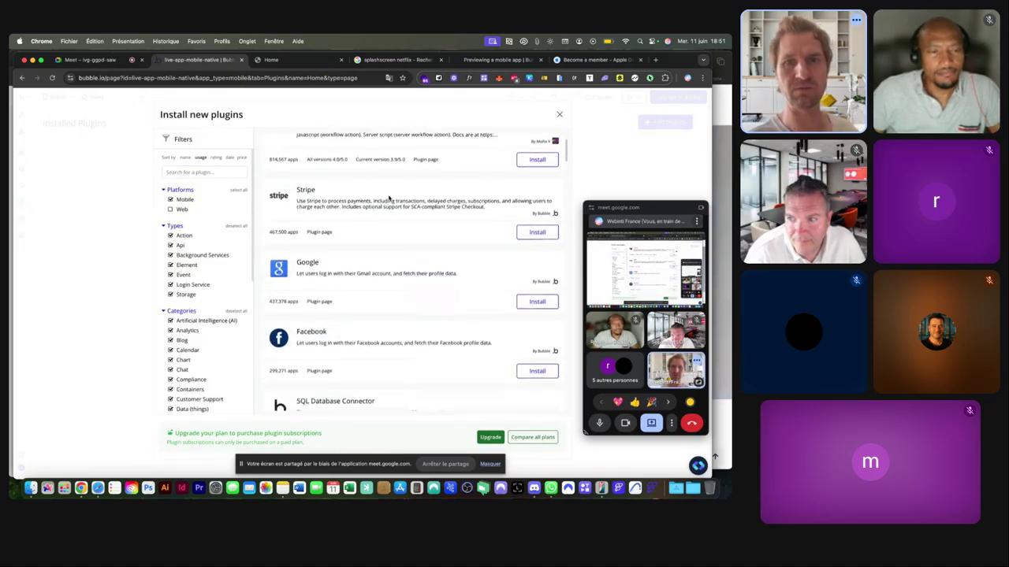
{"action": "scroll", "coordinate": [389, 198], "scroll_direction": "down", "scroll_amount": 6}
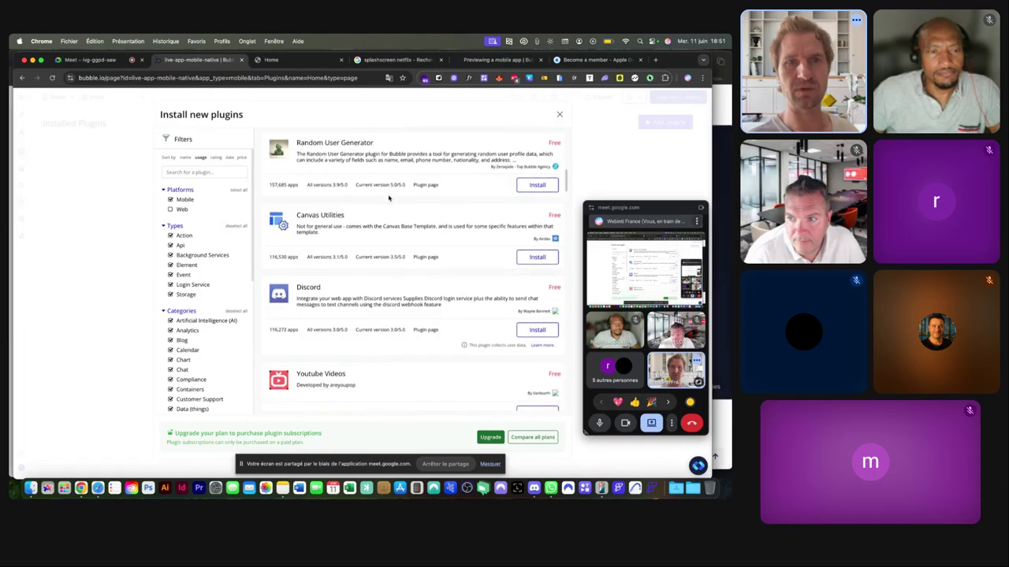
{"action": "scroll", "coordinate": [389, 198], "scroll_direction": "up", "scroll_amount": 6}
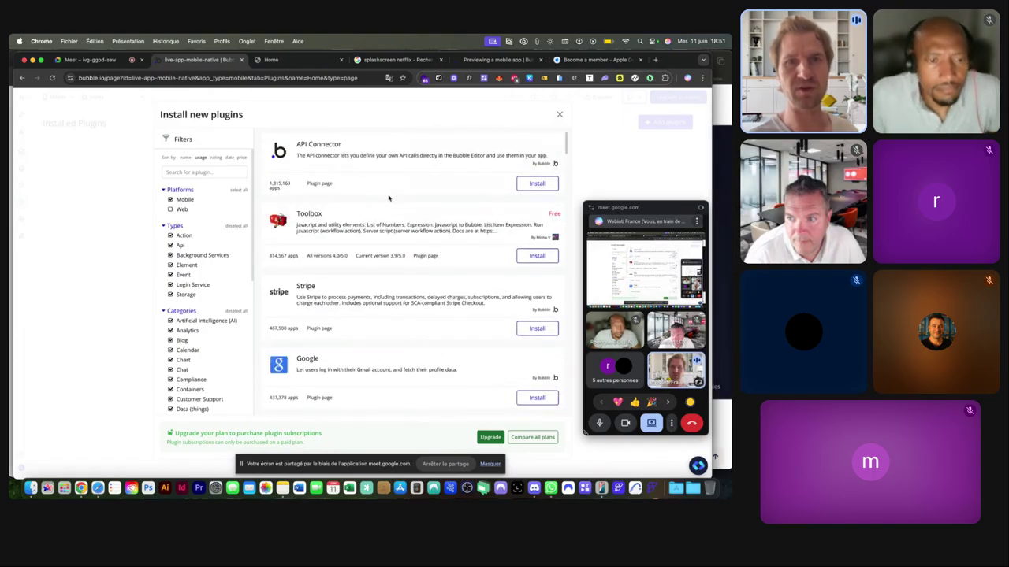
{"action": "scroll", "coordinate": [388, 198], "scroll_direction": "down", "scroll_amount": 5}
{"action": "scroll", "coordinate": [391, 198], "scroll_direction": "down", "scroll_amount": 2}
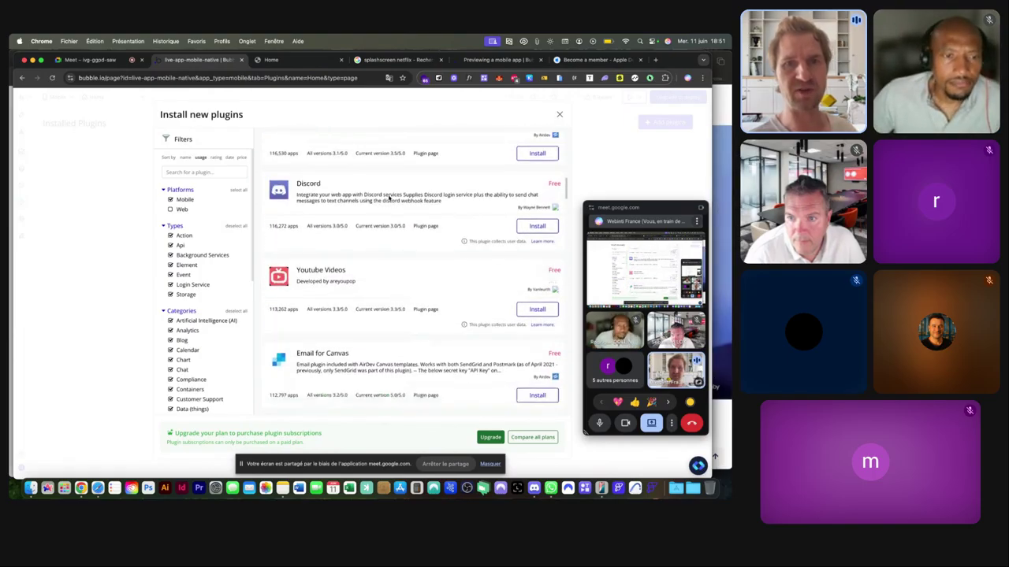
{"action": "left_click", "coordinate": [533, 251]}
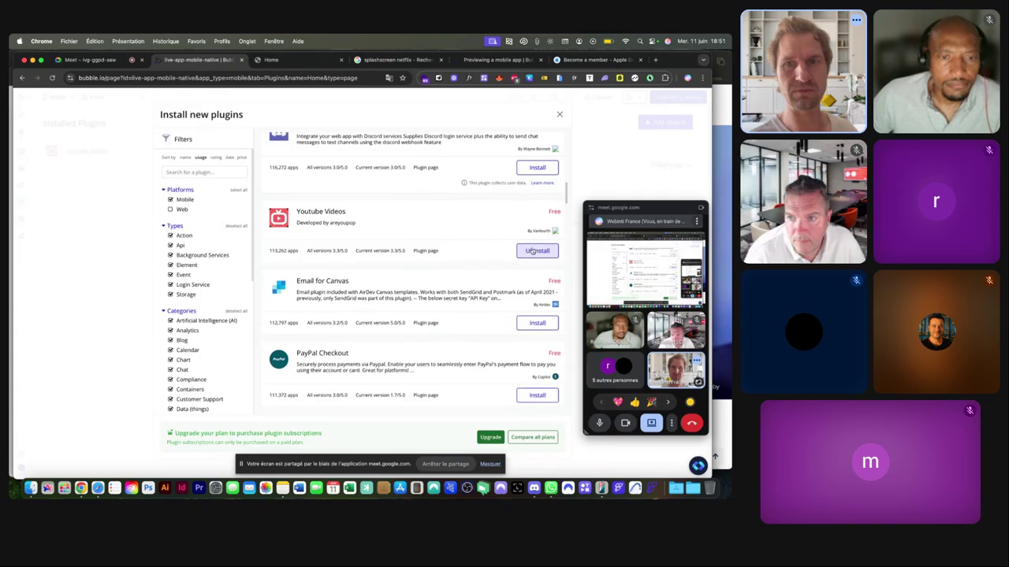
{"action": "left_click", "coordinate": [560, 114]}
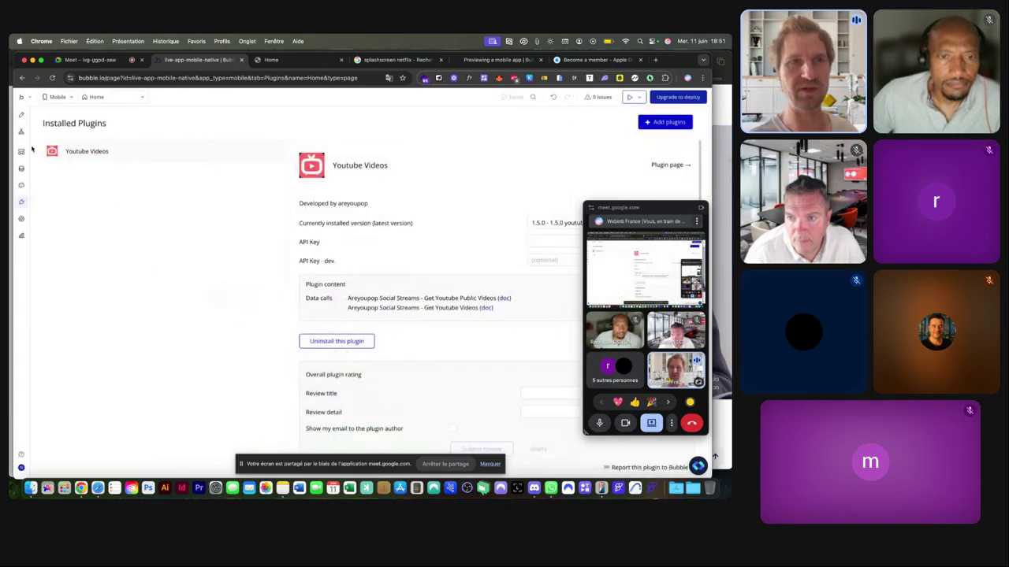
Look over the design pages, then return to the installed plugins list.
{"action": "left_click", "coordinate": [20, 114]}
{"action": "scroll", "coordinate": [85, 282], "scroll_direction": "down", "scroll_amount": 3}
{"action": "scroll", "coordinate": [86, 282], "scroll_direction": "down", "scroll_amount": 2}
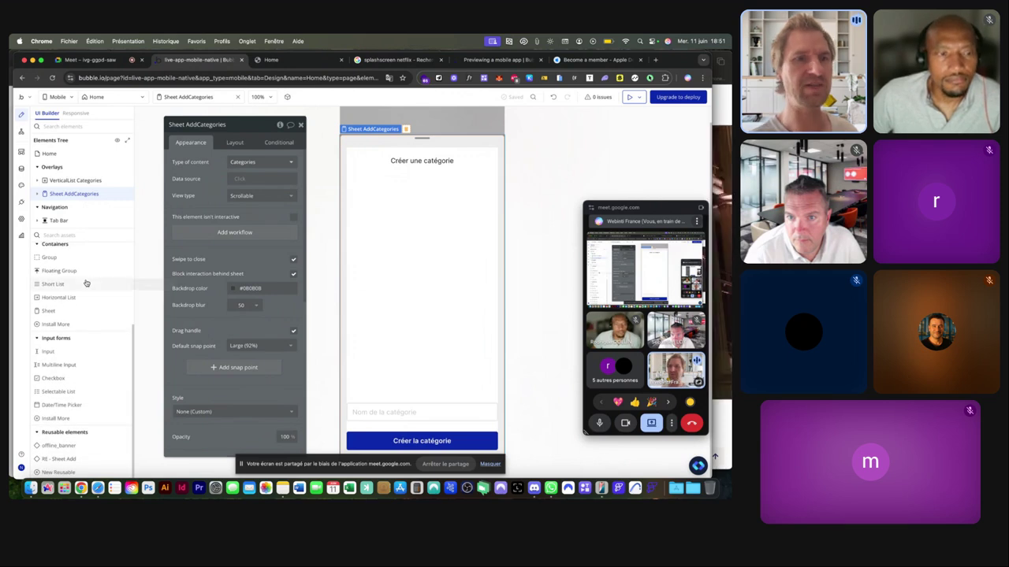
{"action": "scroll", "coordinate": [86, 282], "scroll_direction": "up", "scroll_amount": 4}
{"action": "scroll", "coordinate": [86, 282], "scroll_direction": "up", "scroll_amount": 4}
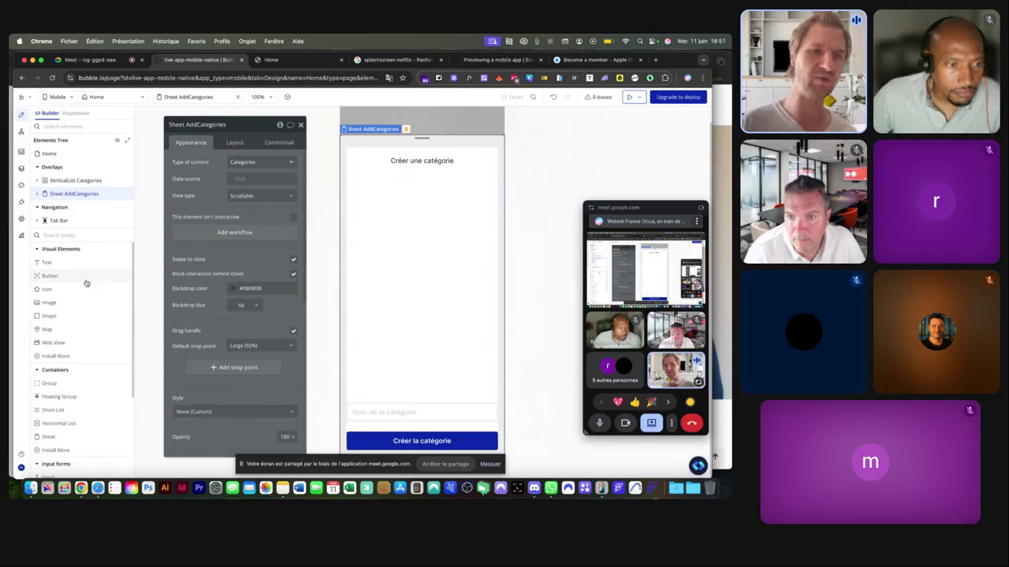
{"action": "left_click", "coordinate": [21, 201]}
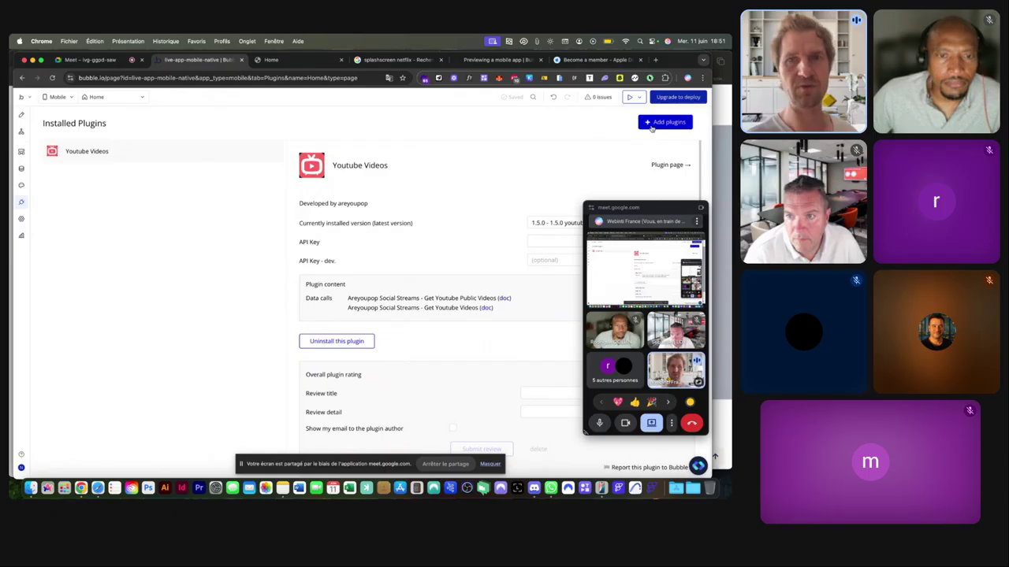
Browse the mobile-only plugin catalogue again without installing anything.
{"action": "left_click", "coordinate": [652, 125]}
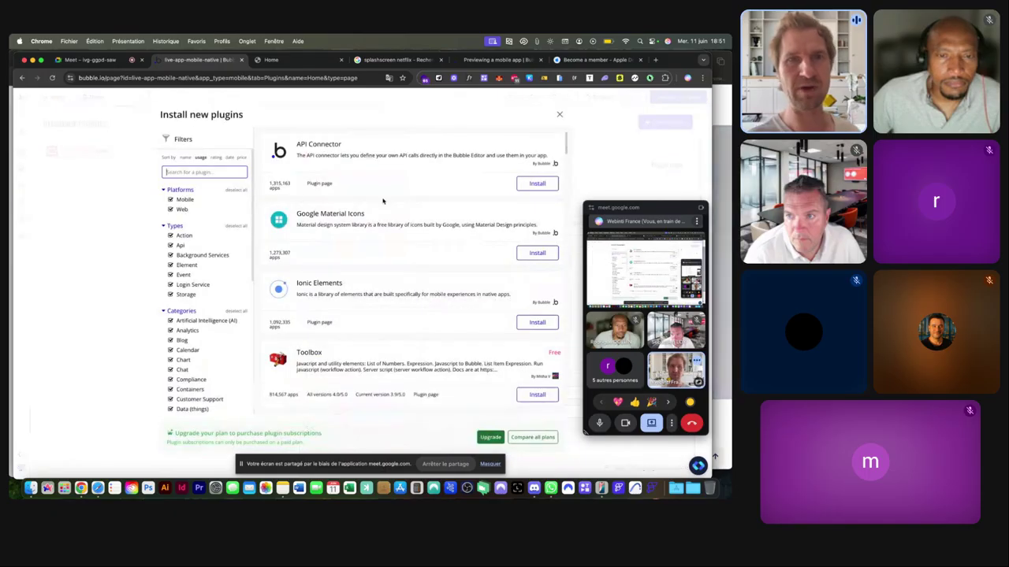
{"action": "left_click", "coordinate": [170, 209]}
{"action": "scroll", "coordinate": [365, 210], "scroll_direction": "down", "scroll_amount": 1}
{"action": "scroll", "coordinate": [365, 210], "scroll_direction": "up", "scroll_amount": 1}
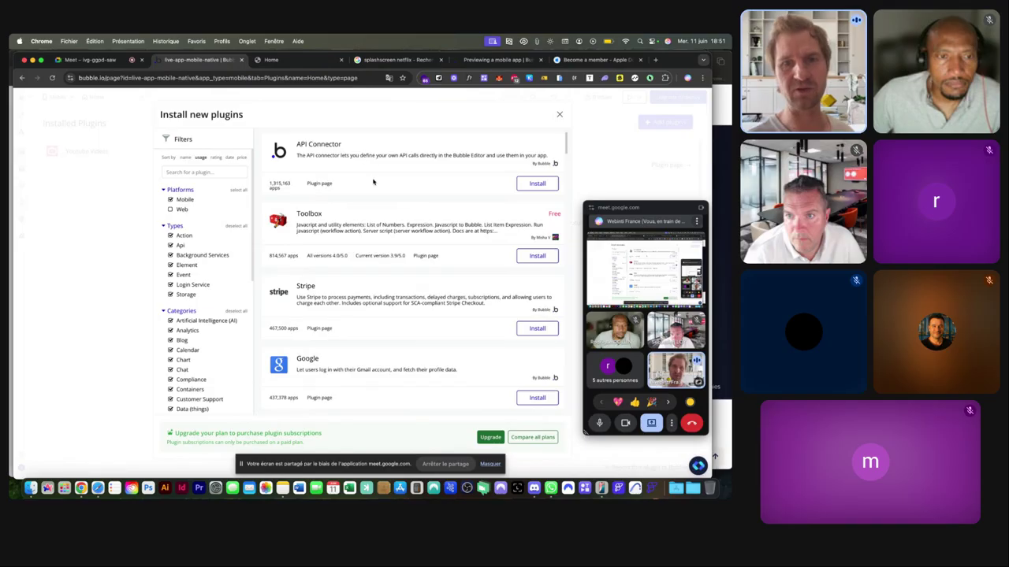
{"action": "scroll", "coordinate": [373, 173], "scroll_direction": "down", "scroll_amount": 8}
{"action": "scroll", "coordinate": [373, 182], "scroll_direction": "down", "scroll_amount": 10}
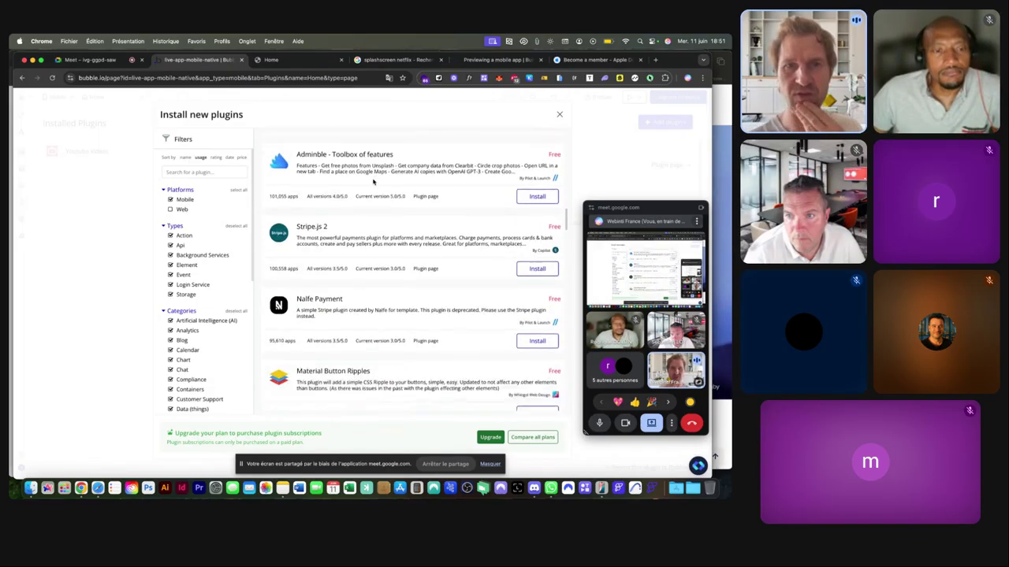
{"action": "scroll", "coordinate": [373, 182], "scroll_direction": "down", "scroll_amount": 4}
{"action": "scroll", "coordinate": [372, 182], "scroll_direction": "down", "scroll_amount": 1}
{"action": "scroll", "coordinate": [373, 182], "scroll_direction": "down", "scroll_amount": 8}
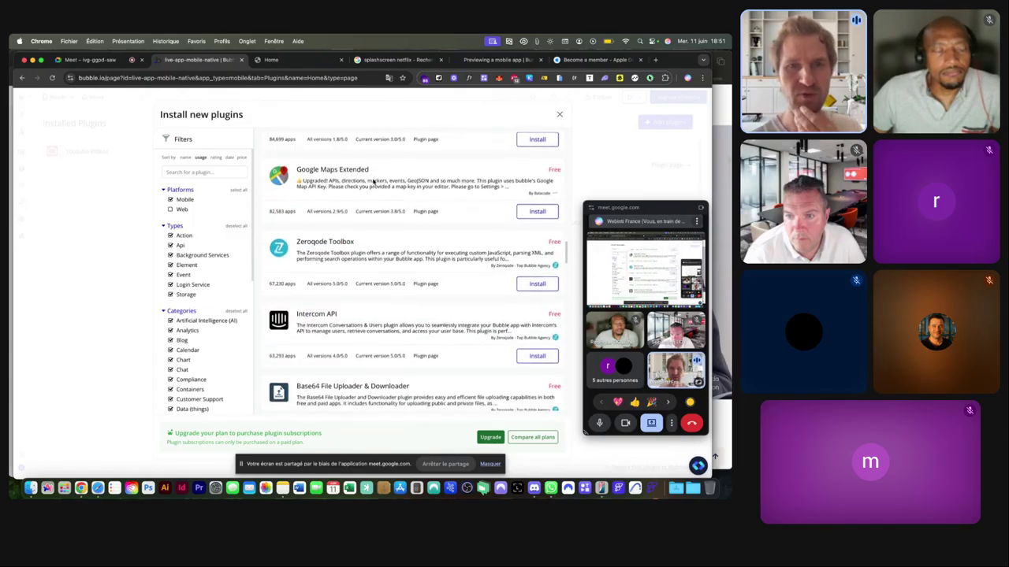
{"action": "scroll", "coordinate": [373, 182], "scroll_direction": "down", "scroll_amount": 1}
{"action": "scroll", "coordinate": [372, 182], "scroll_direction": "down", "scroll_amount": 6}
{"action": "scroll", "coordinate": [373, 182], "scroll_direction": "down", "scroll_amount": 8}
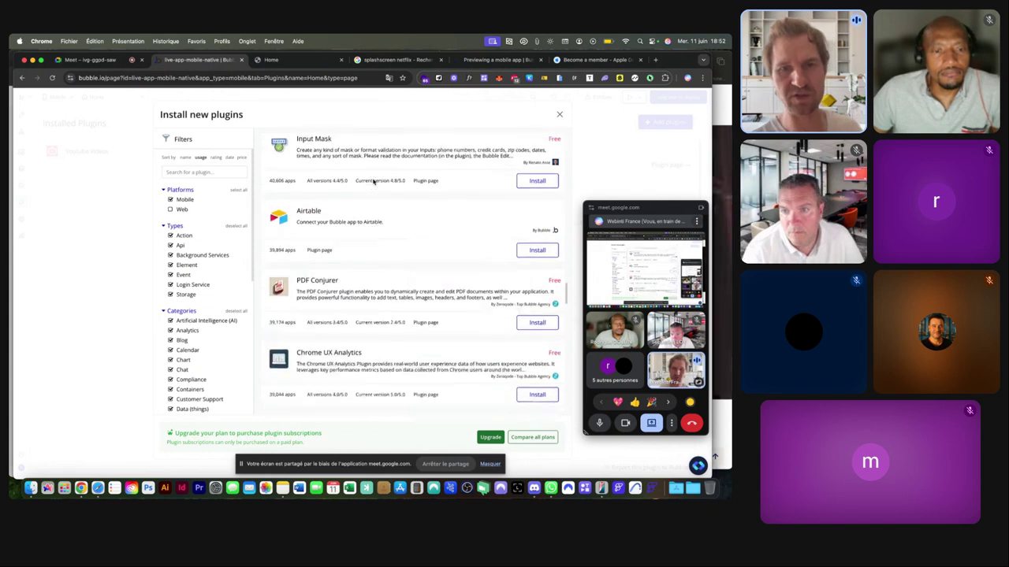
{"action": "scroll", "coordinate": [373, 182], "scroll_direction": "down", "scroll_amount": 5}
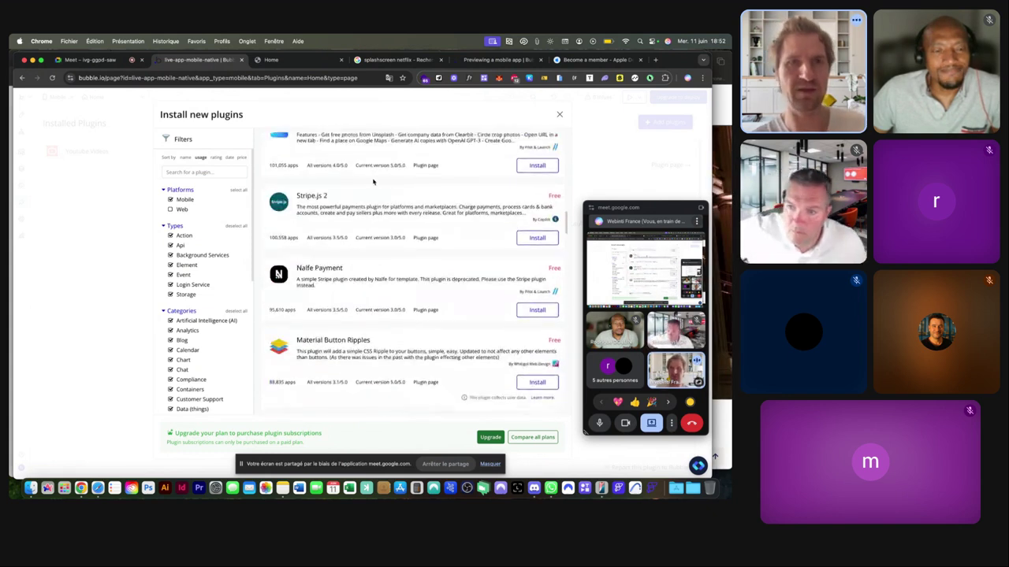
{"action": "scroll", "coordinate": [527, 135], "scroll_direction": "up", "scroll_amount": 2}
{"action": "left_click", "coordinate": [559, 114]}
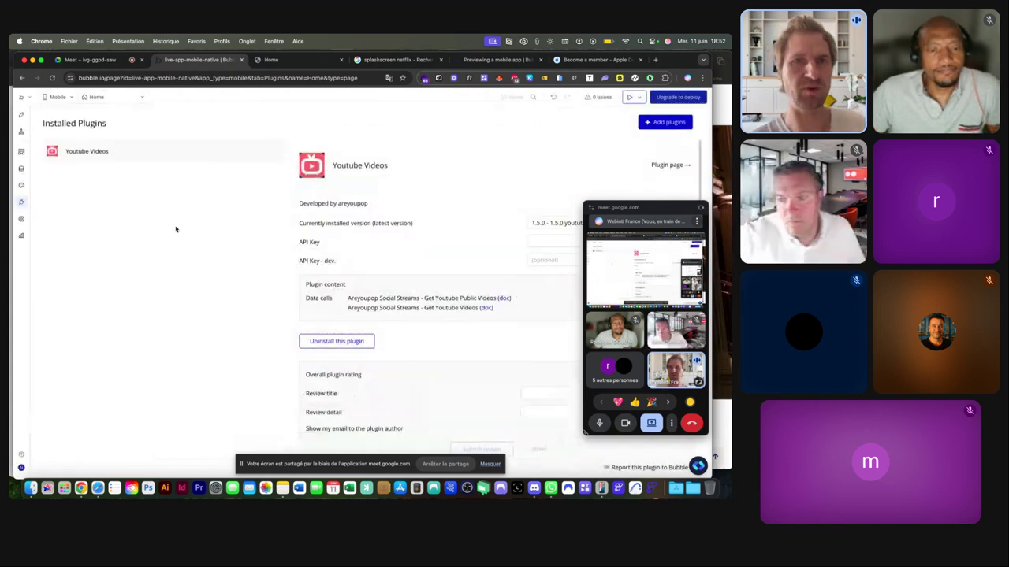
{"action": "left_click", "coordinate": [359, 341]}
Tour the Styles, Settings and Logs sections, then go back to the design editor.
{"action": "left_click", "coordinate": [21, 186]}
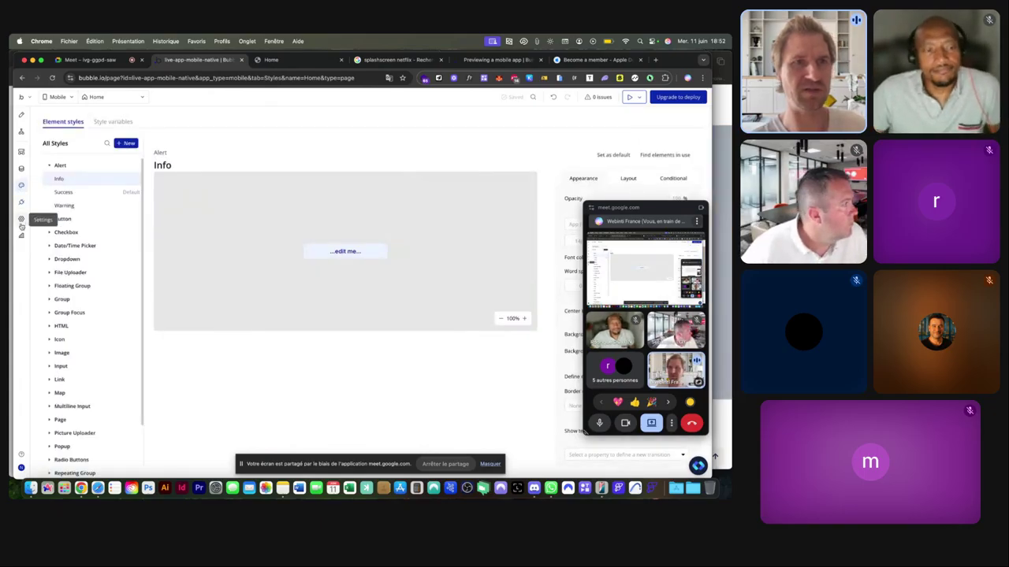
{"action": "left_click", "coordinate": [21, 219]}
{"action": "left_click", "coordinate": [21, 235]}
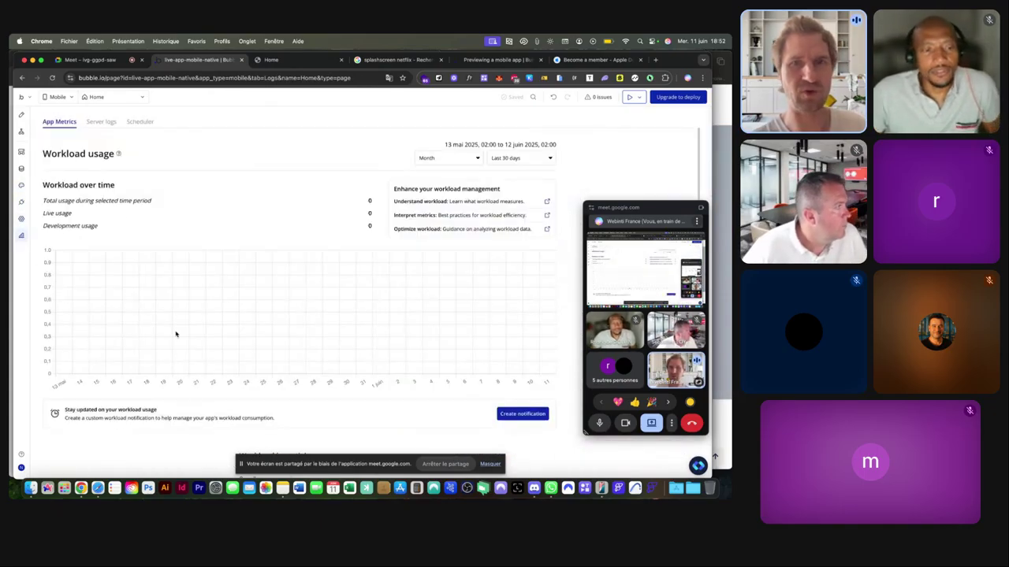
{"action": "scroll", "coordinate": [228, 339], "scroll_direction": "down", "scroll_amount": 4}
{"action": "scroll", "coordinate": [227, 339], "scroll_direction": "up", "scroll_amount": 4}
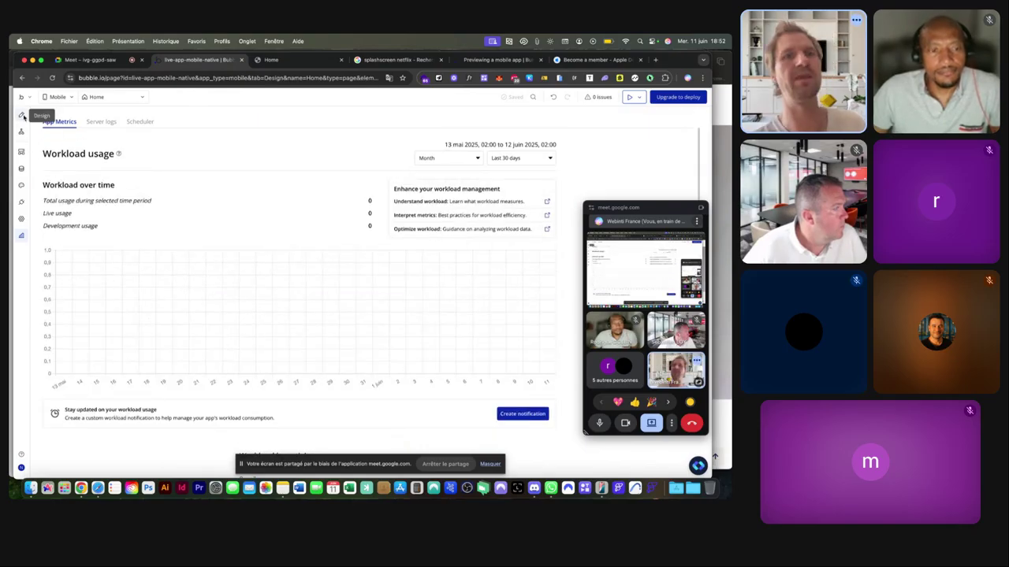
{"action": "left_click", "coordinate": [22, 115]}
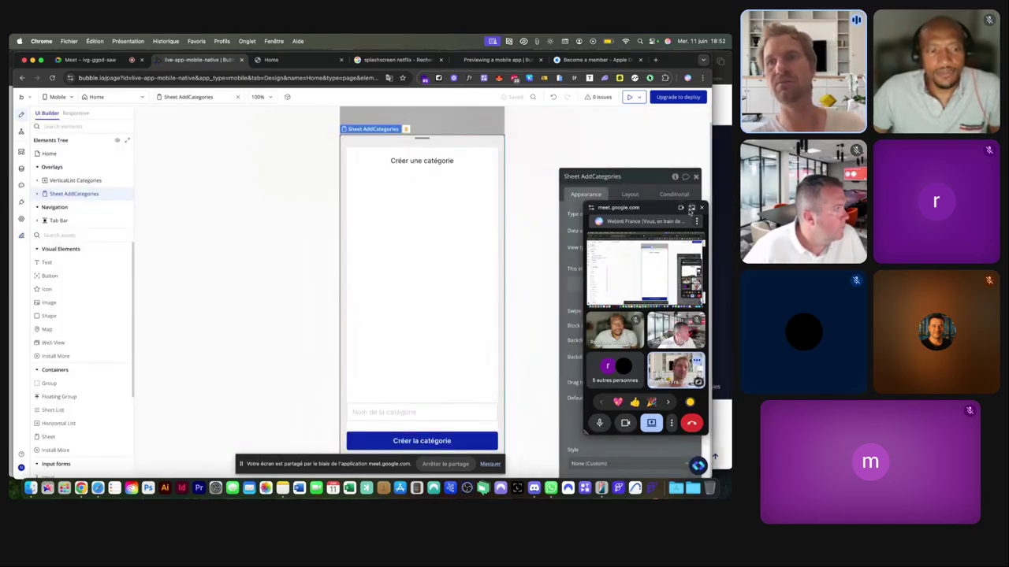
{"action": "left_click", "coordinate": [690, 208]}
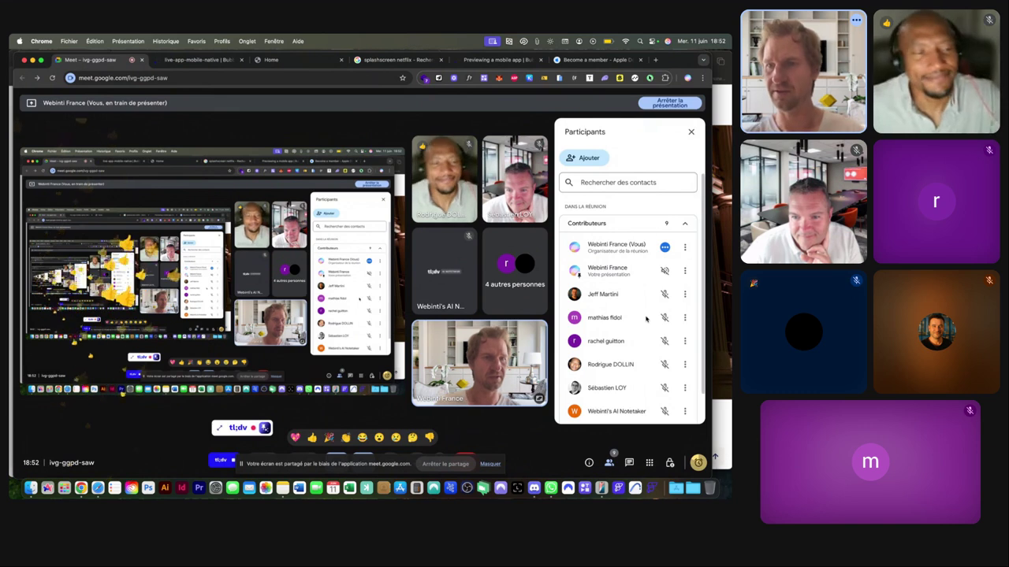
Stop the tl;dv recording of the Meet call and confirm it.
{"action": "scroll", "coordinate": [645, 318], "scroll_direction": "down", "scroll_amount": 1}
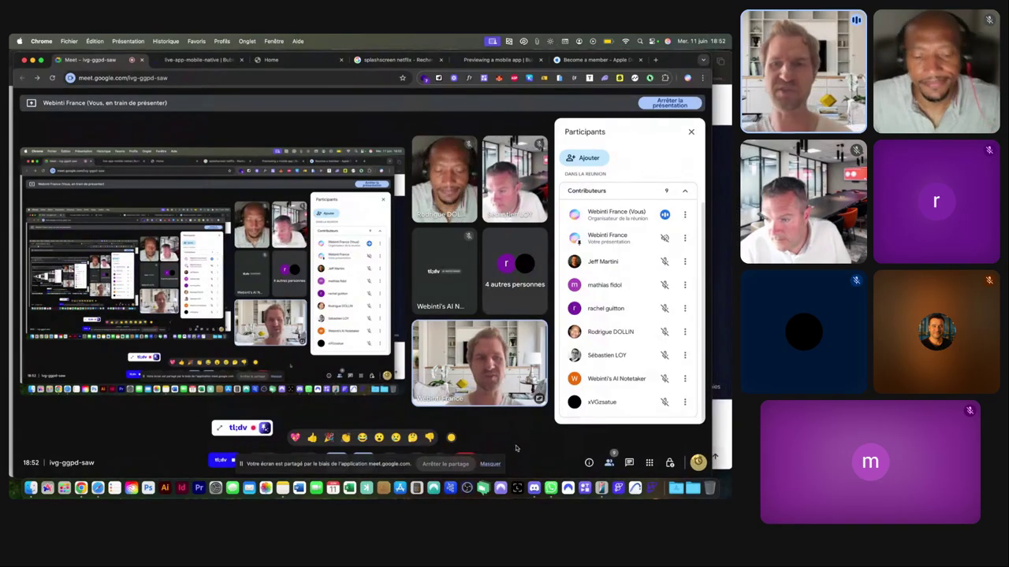
{"action": "mouse_move", "coordinate": [527, 455]}
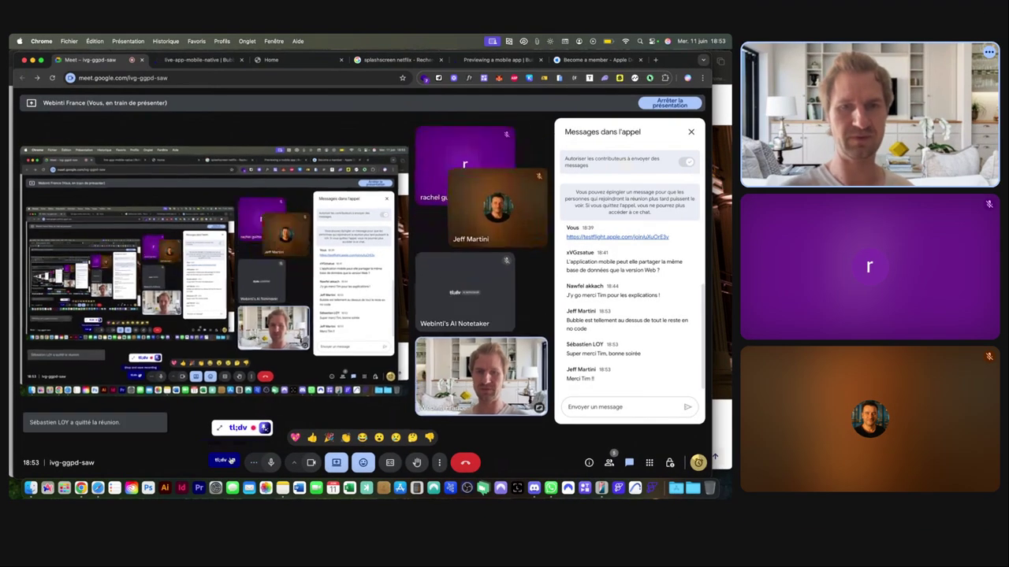
{"action": "left_click", "coordinate": [230, 461]}
{"action": "left_click", "coordinate": [254, 418]}
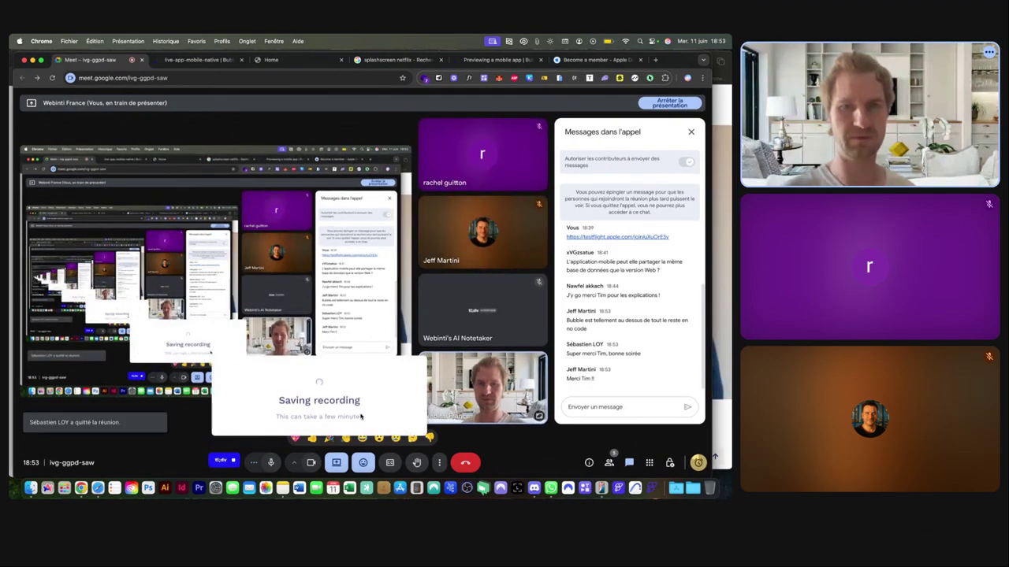